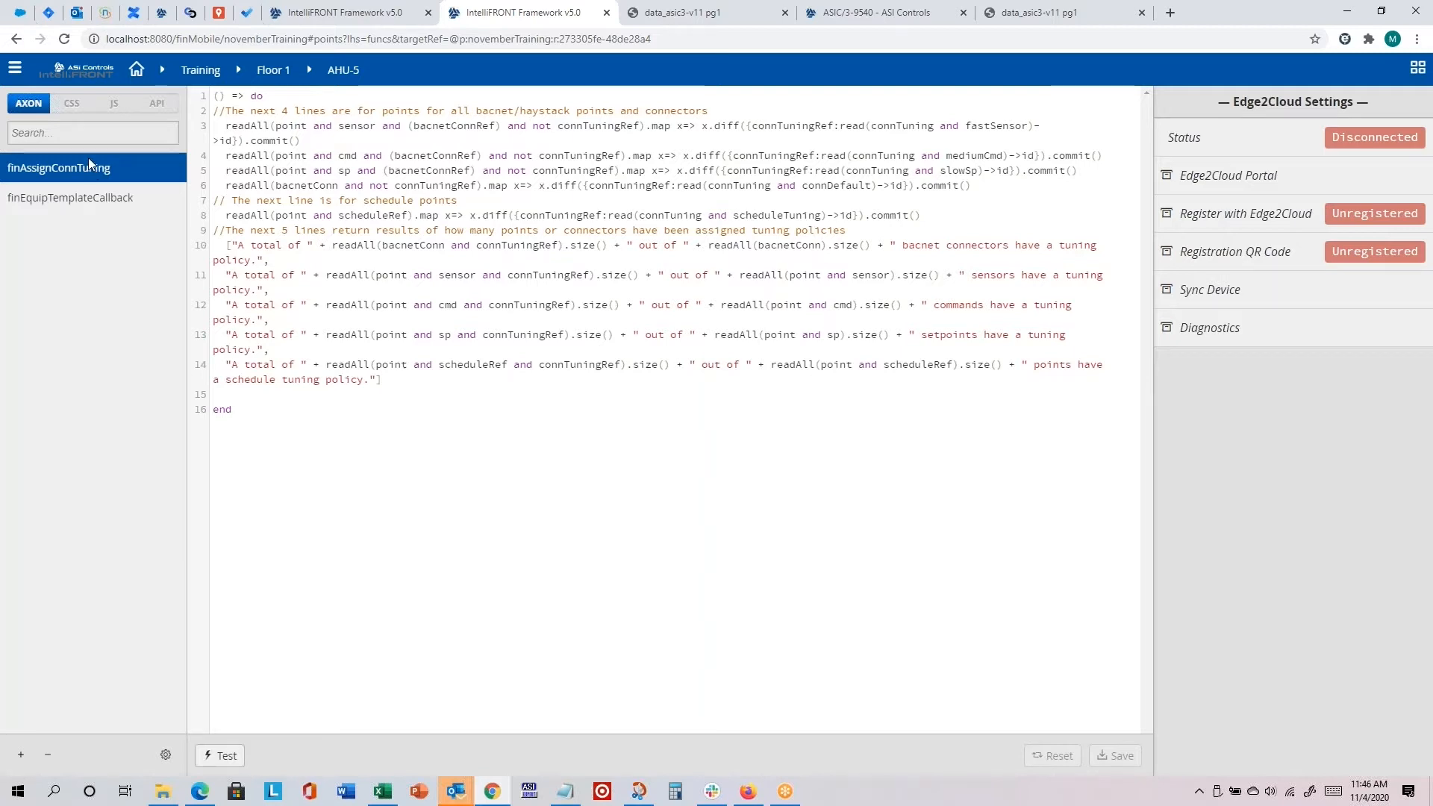
Step: Open the extension settings and examine the Asic extension's enable option and the rest of the extension list
left_click(15, 68)
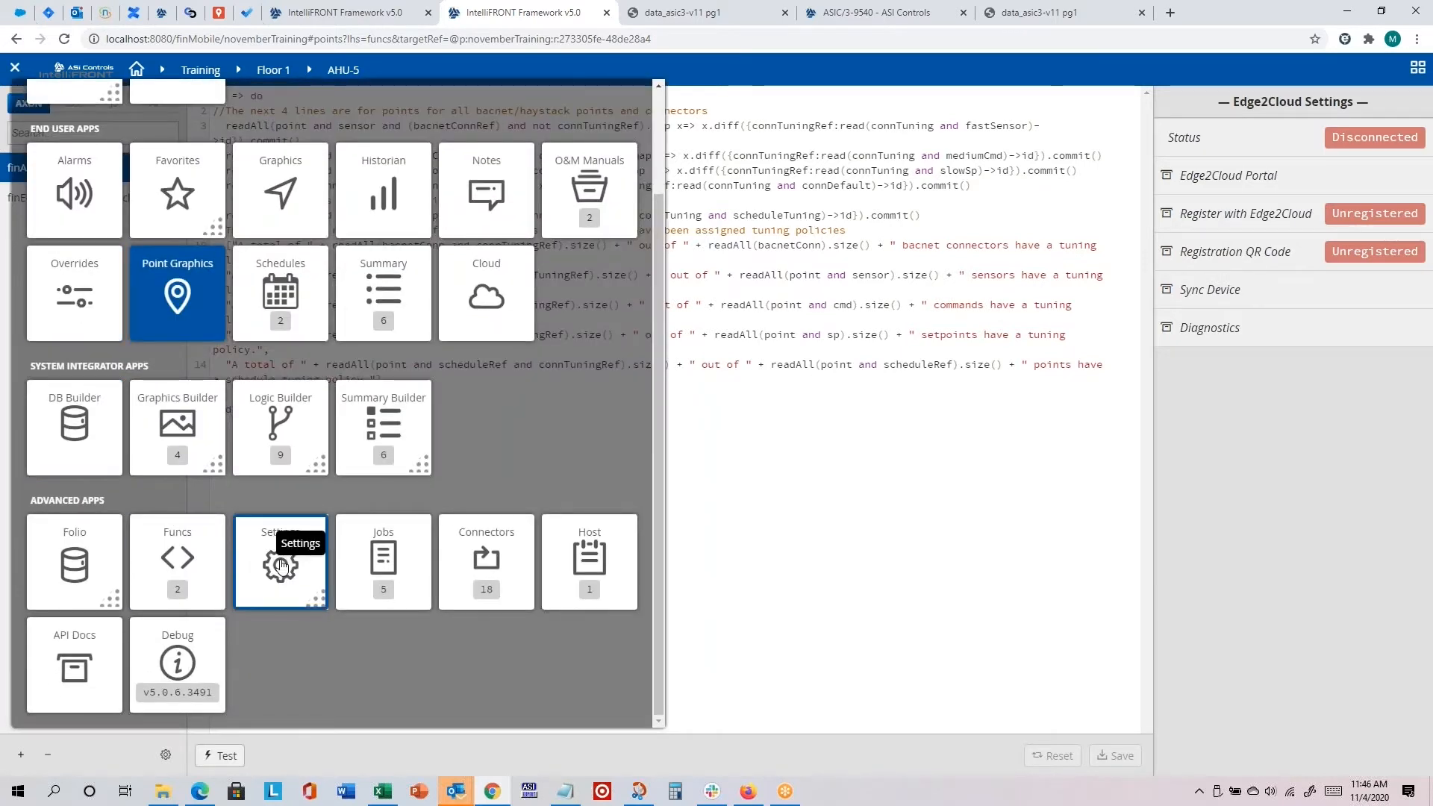
left_click(257, 586)
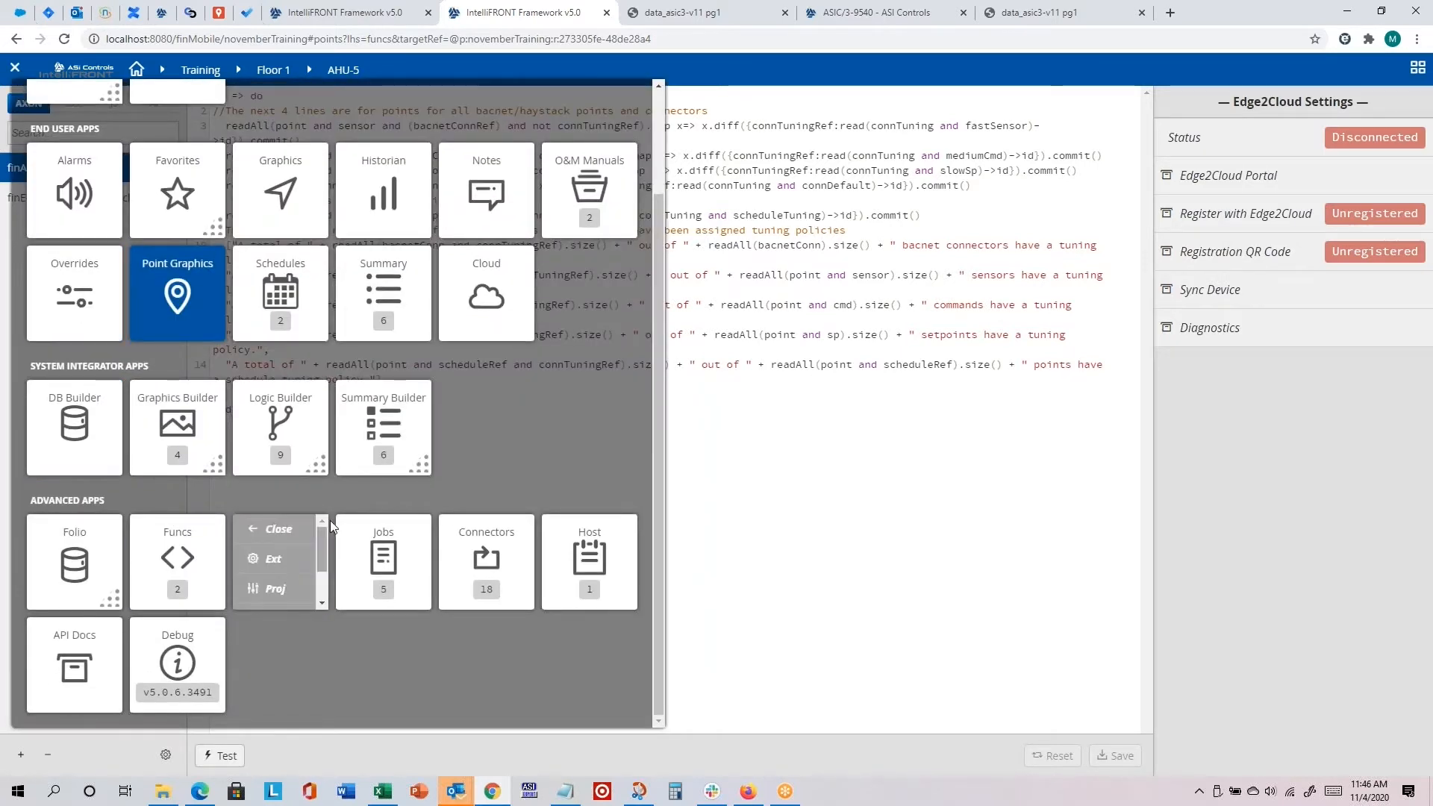
left_click(266, 560)
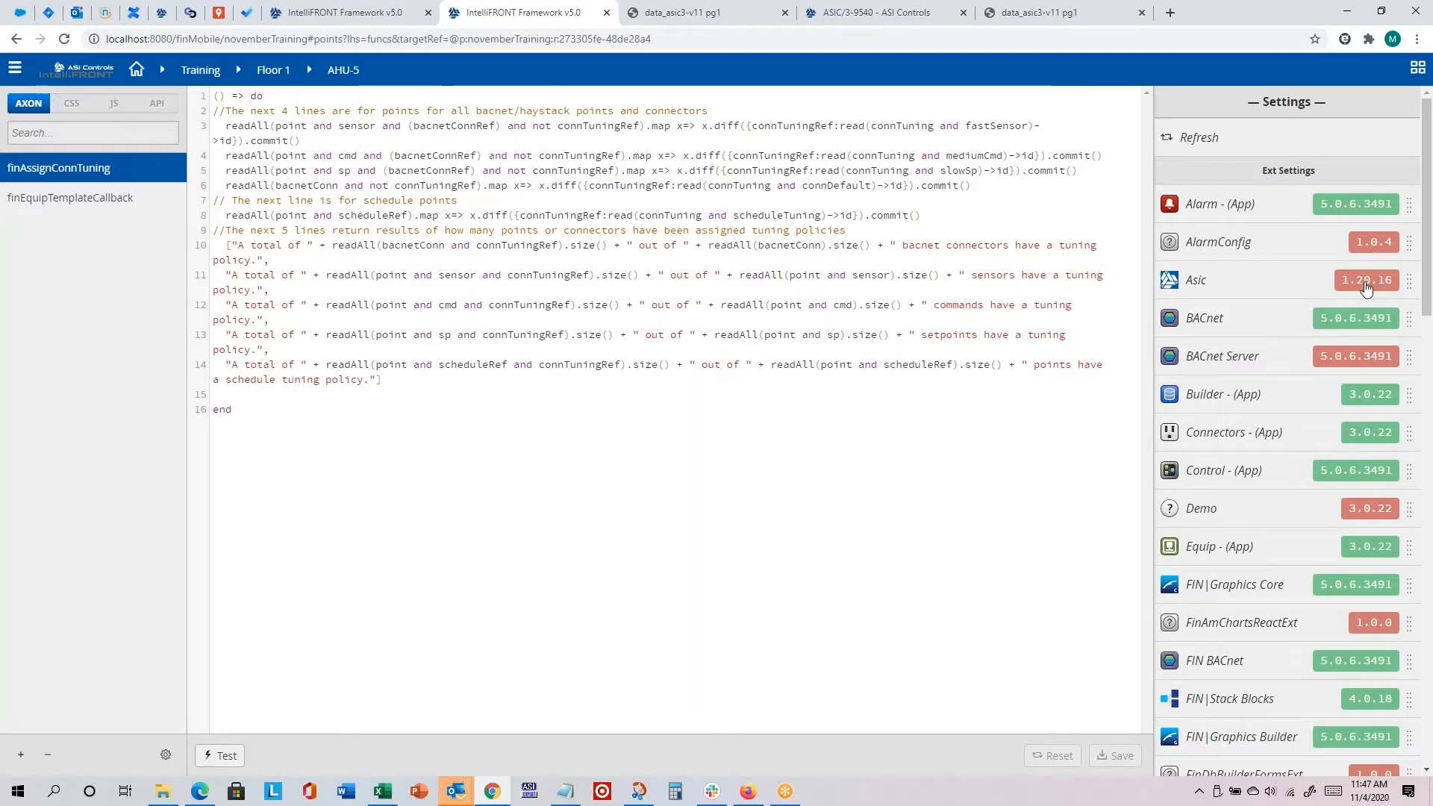
left_click(1198, 288)
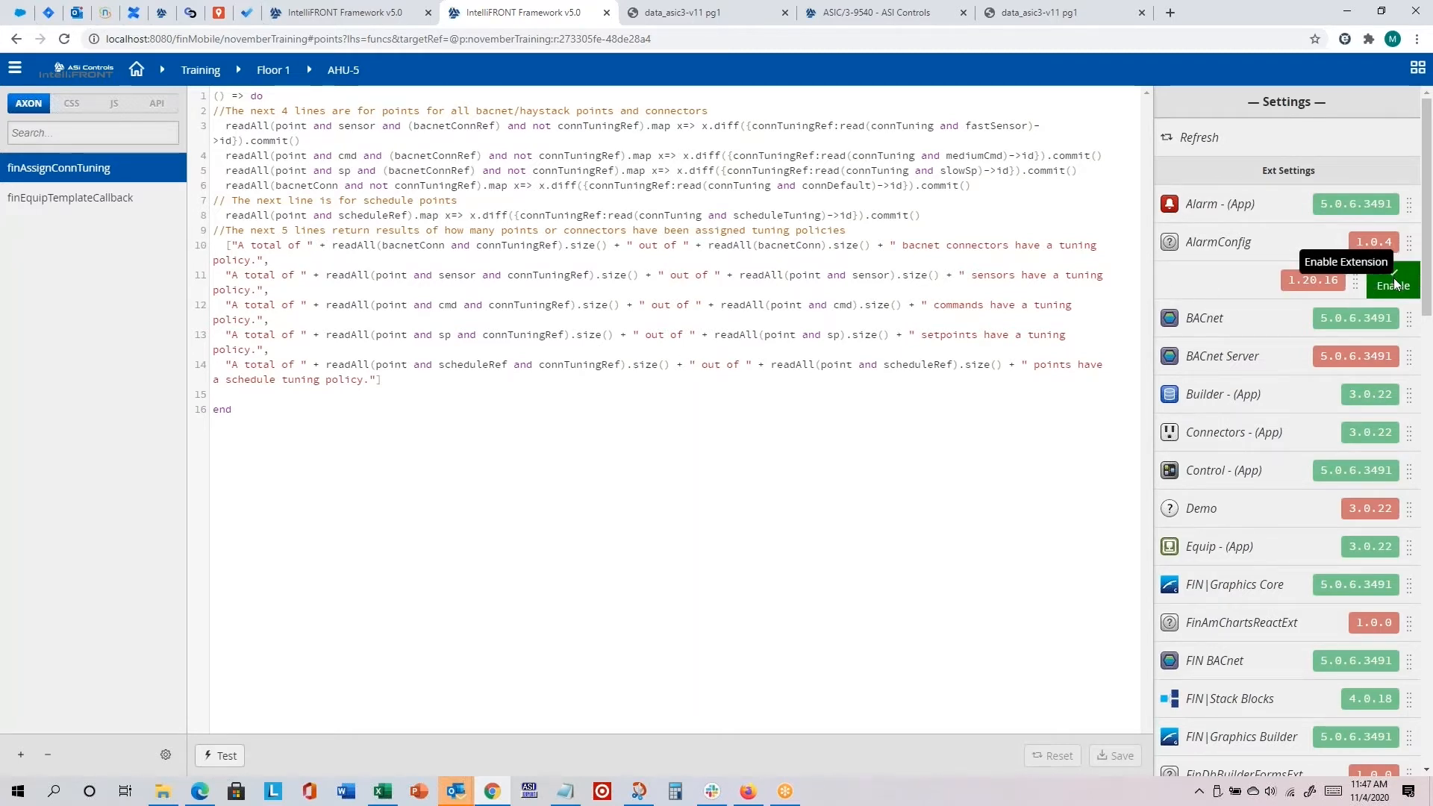
left_click(1198, 294)
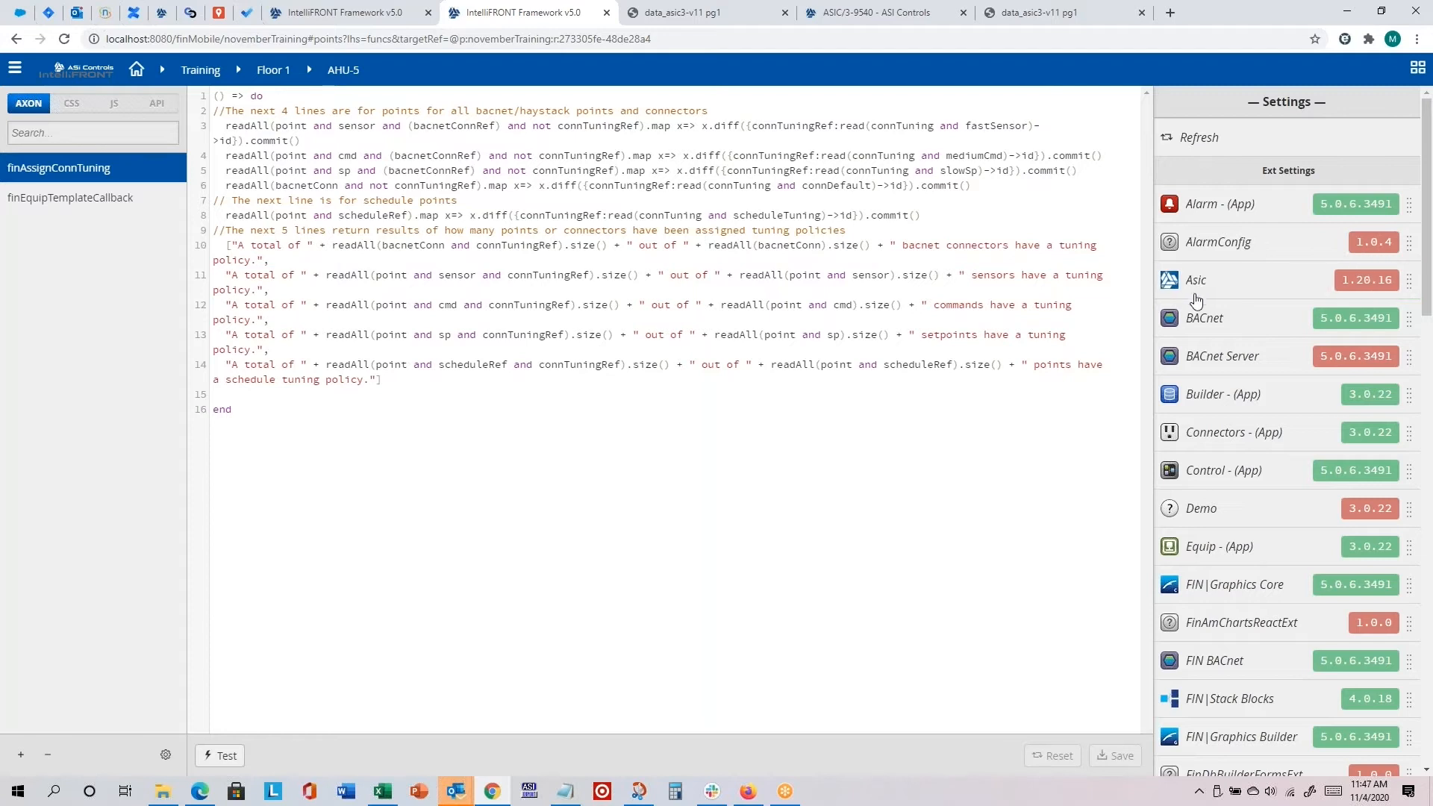
scroll(1224, 334, "down", 8)
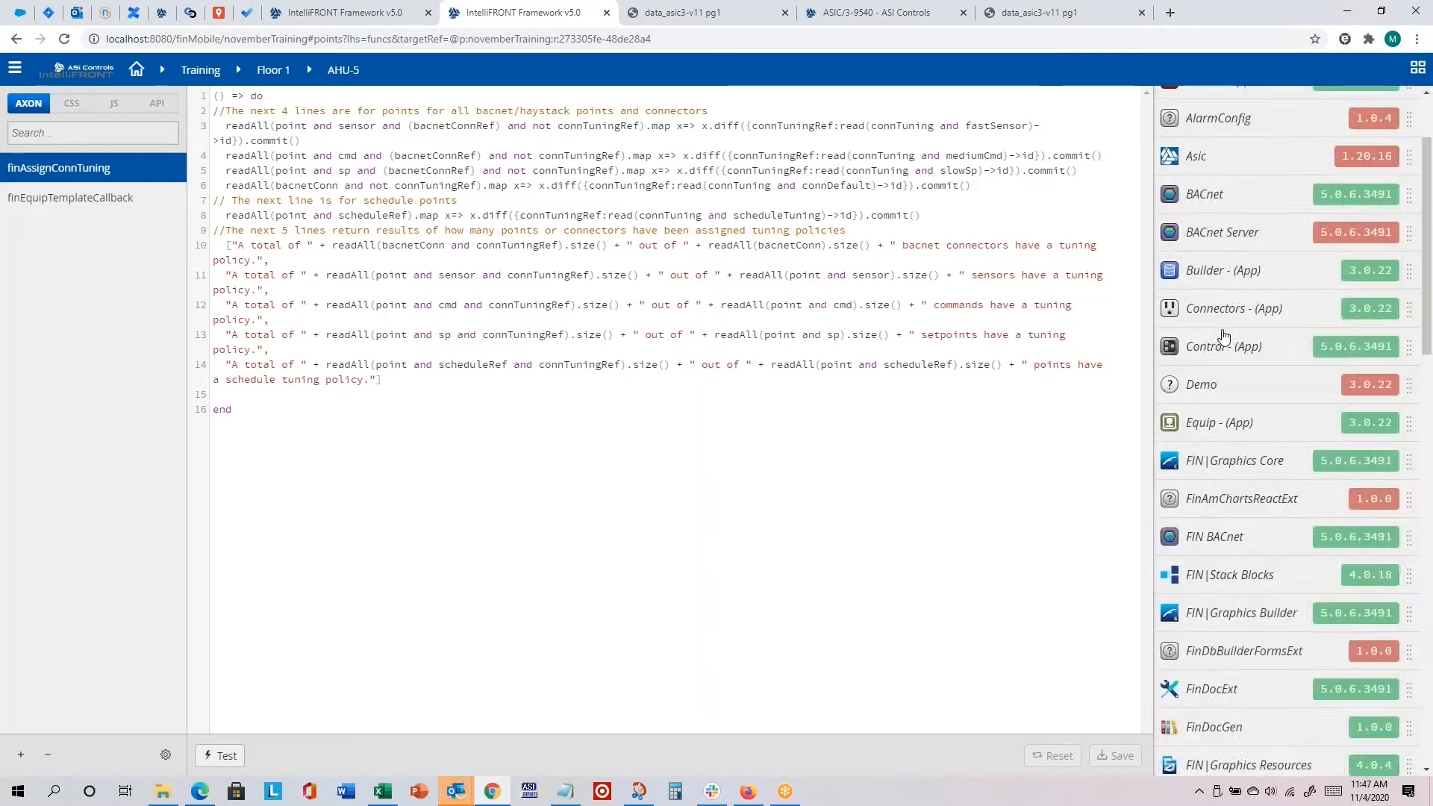
scroll(1224, 341, "down", 8)
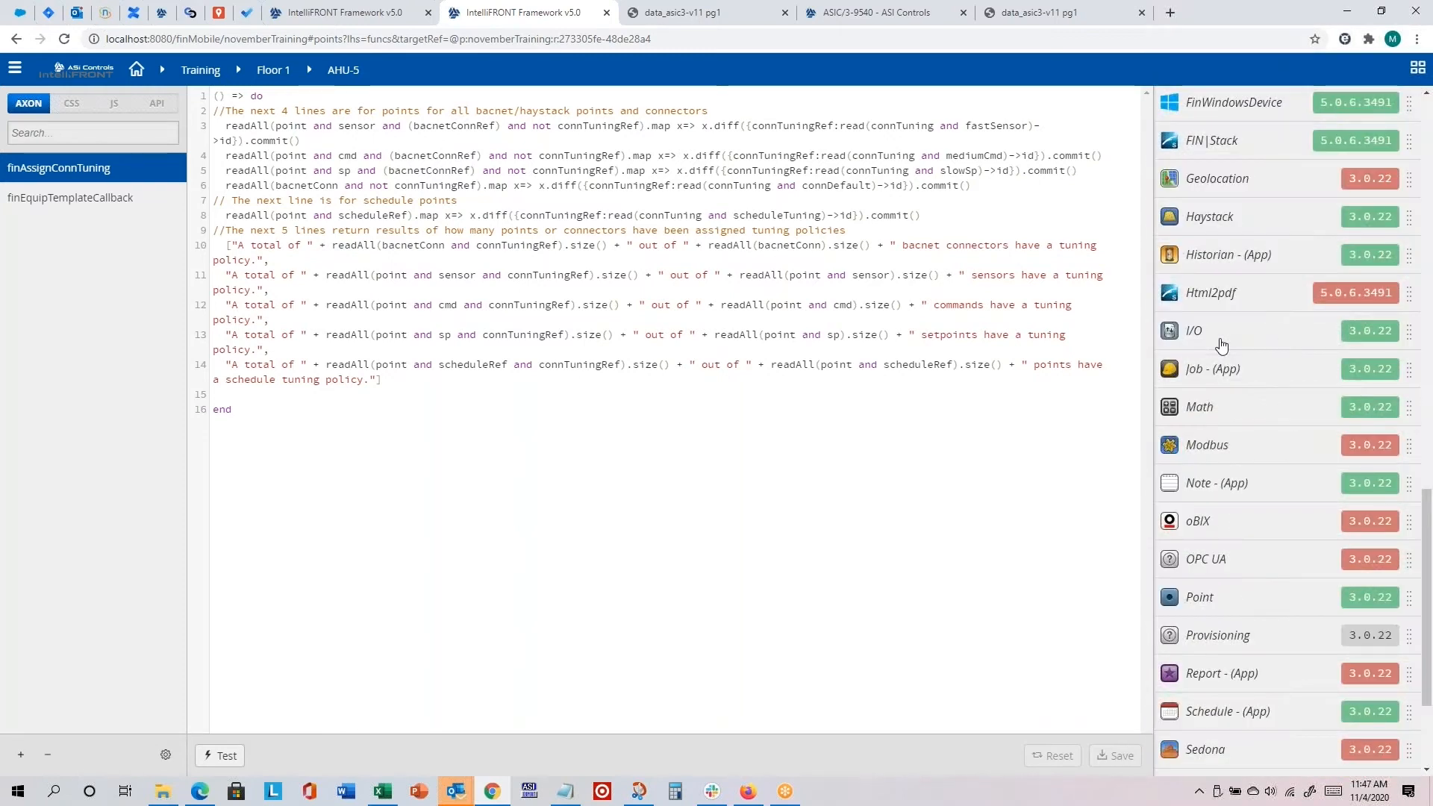
scroll(1221, 345, "down", 3)
scroll(1221, 345, "up", 2)
scroll(1221, 345, "down", 3)
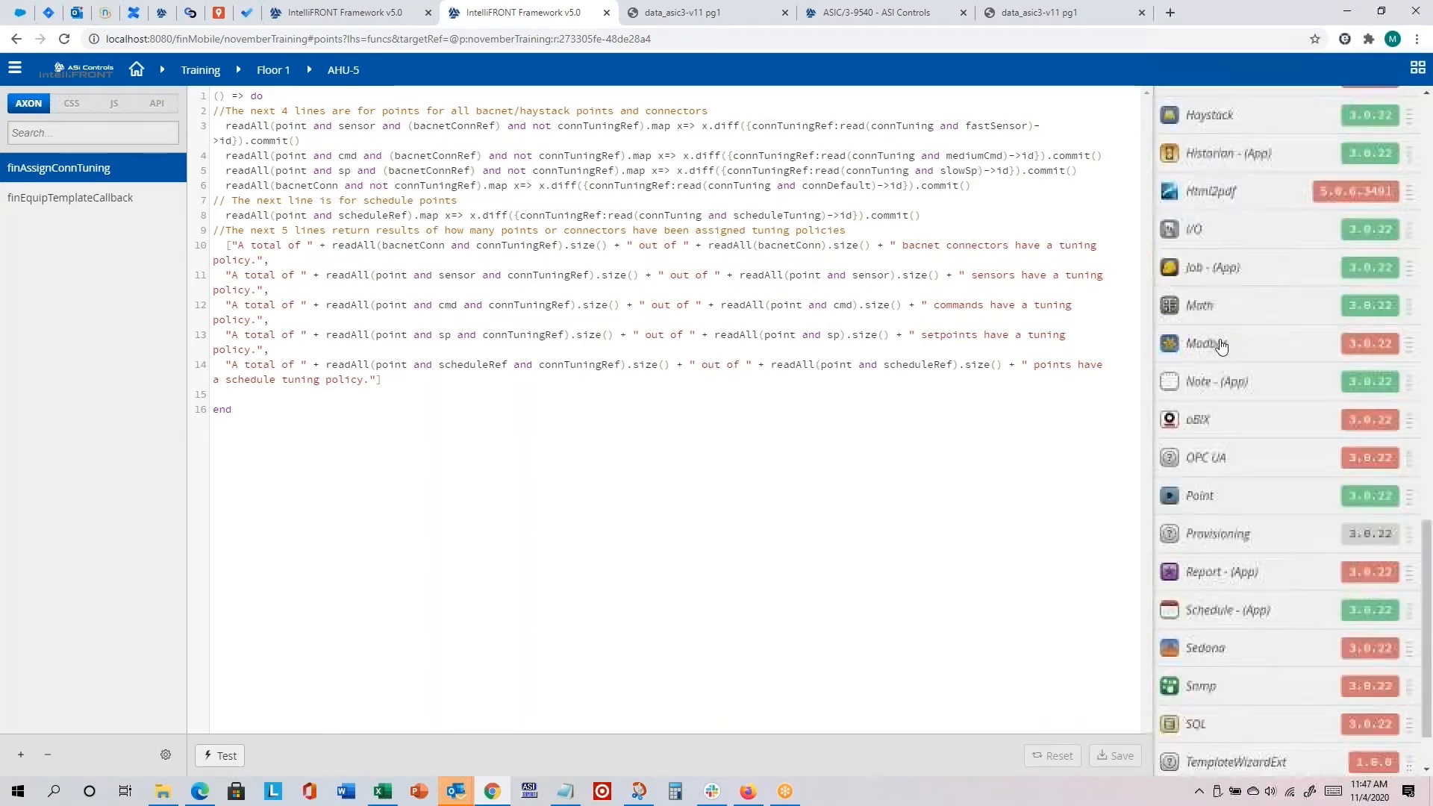
scroll(1218, 343, "up", 15)
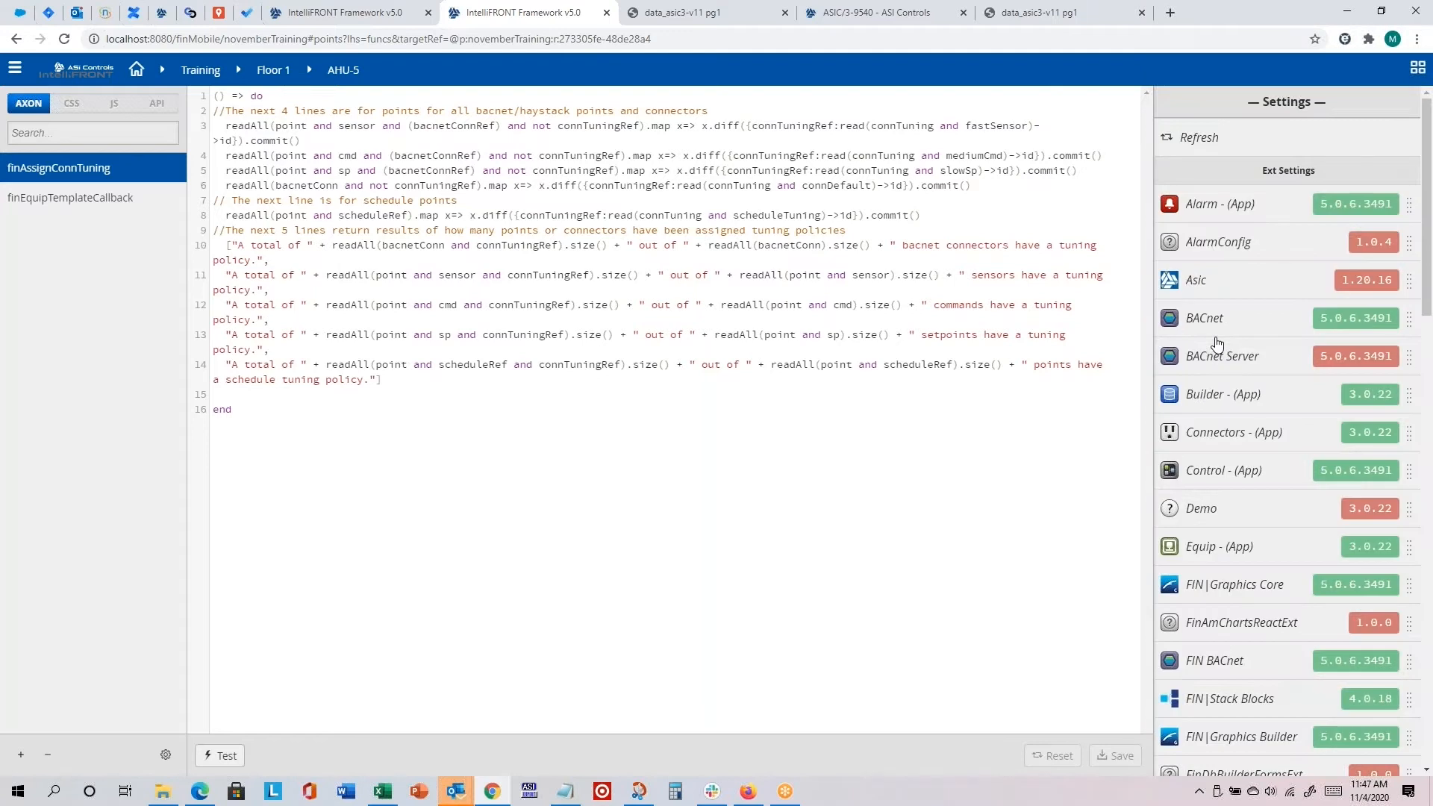
Step: Open the project-level settings and review the Project Settings and Audit Settings dialogs, cancelling both
left_click(15, 74)
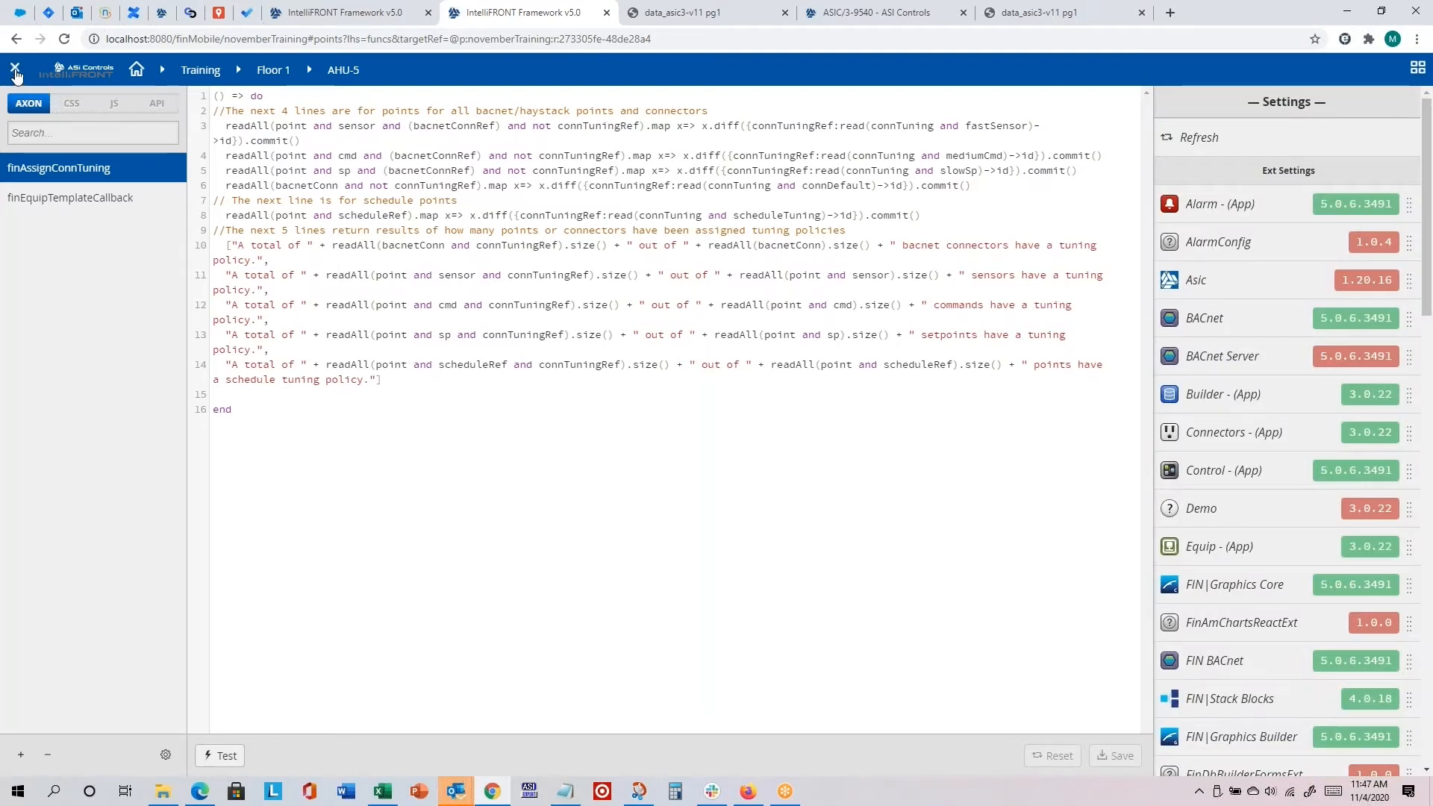
left_click(297, 559)
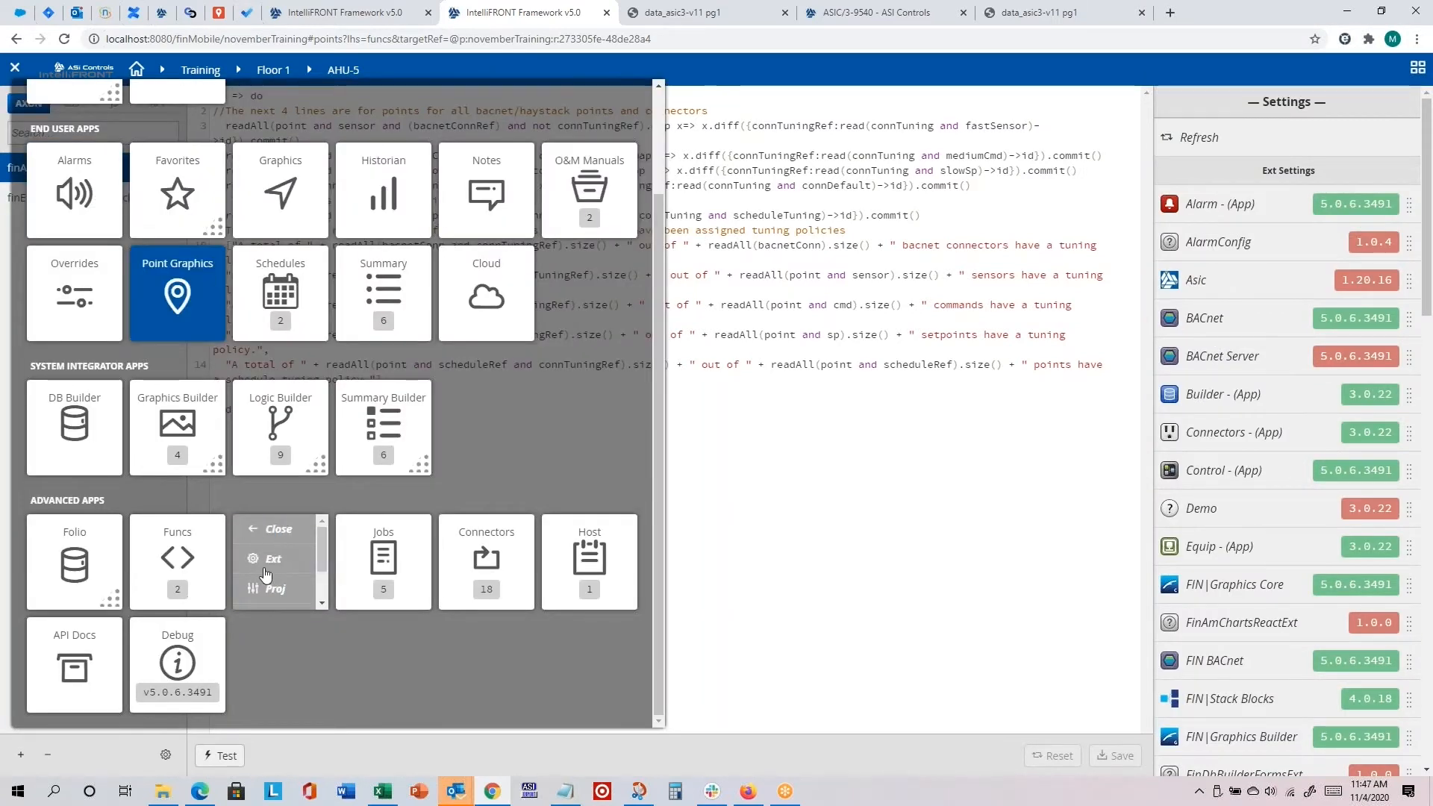
left_click(276, 589)
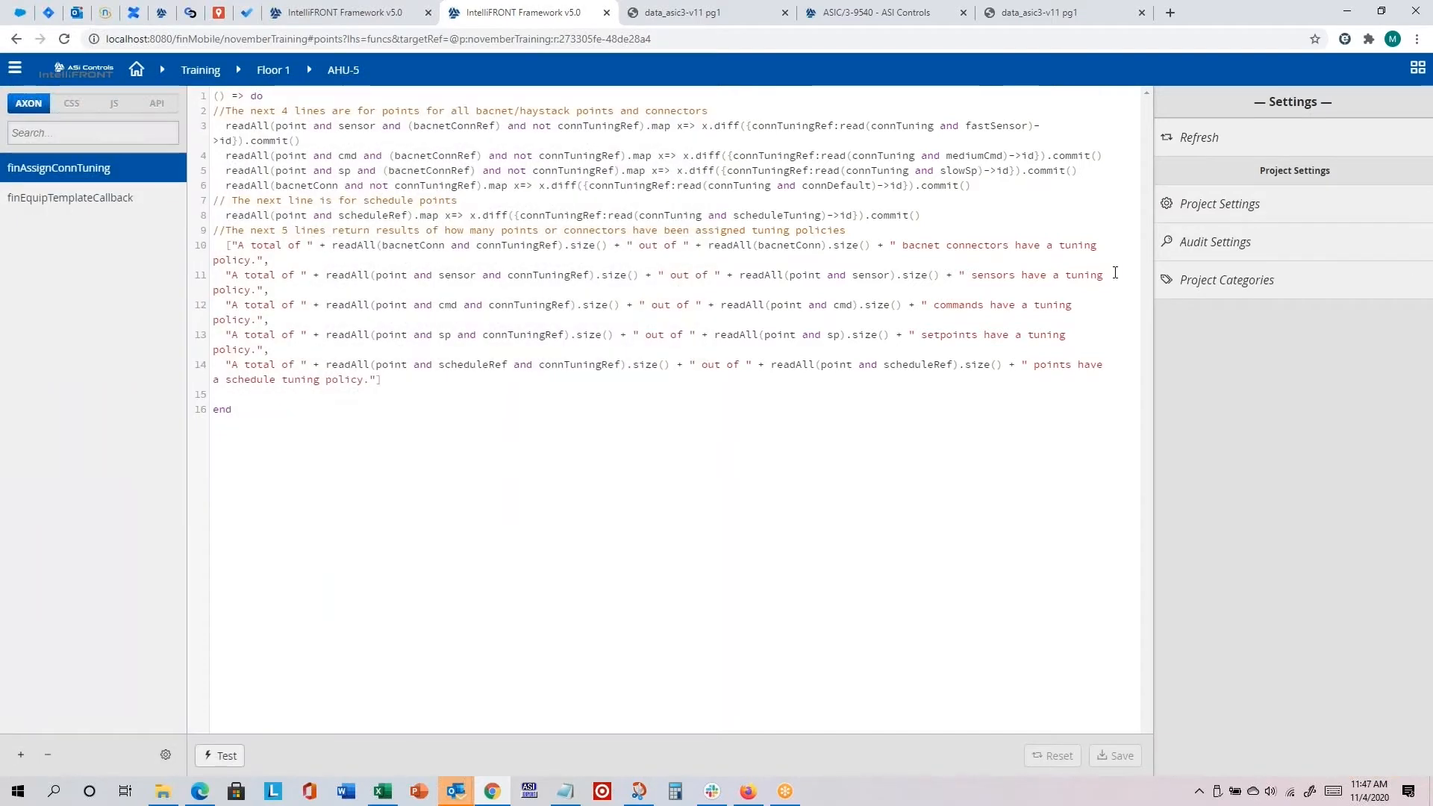
left_click(1166, 217)
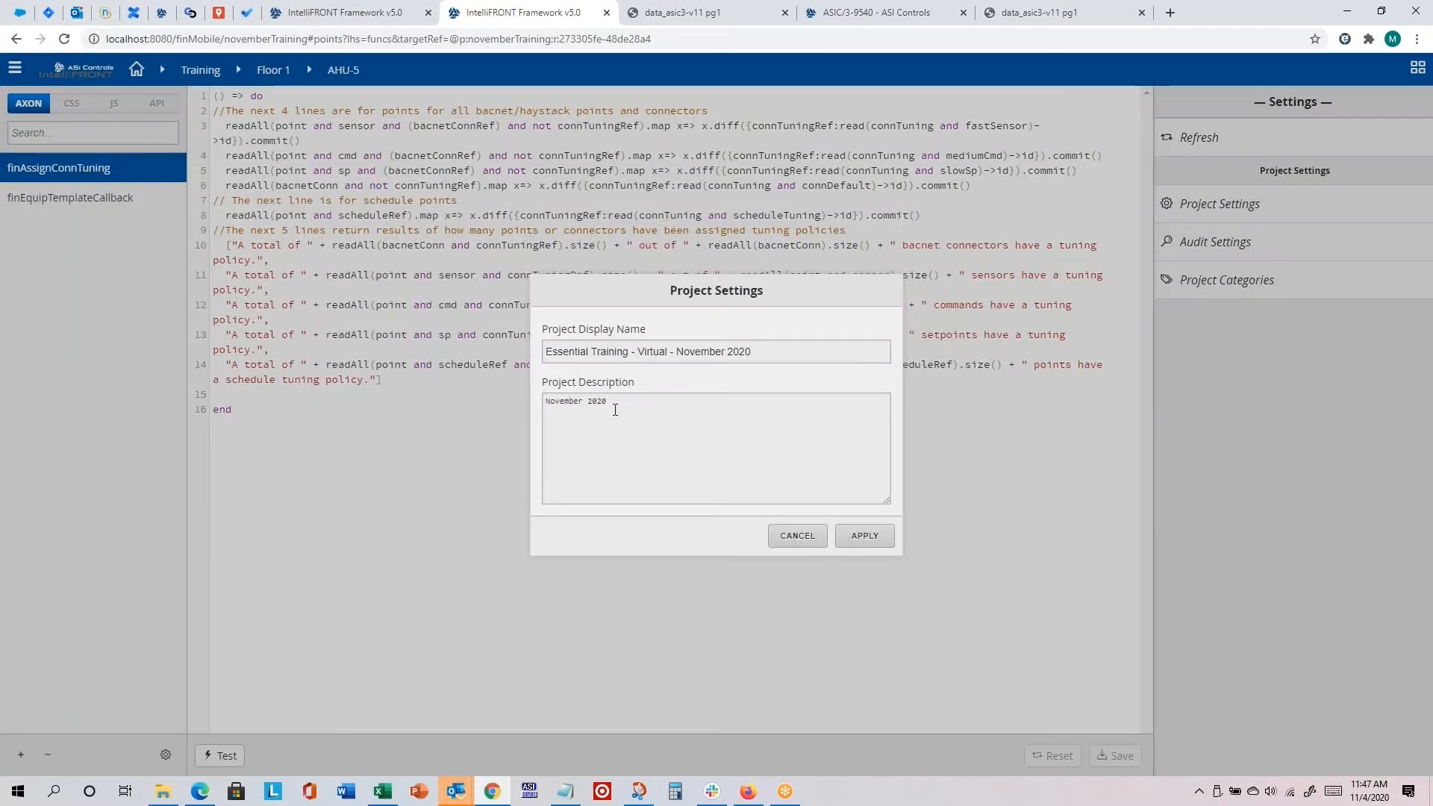
left_click(798, 536)
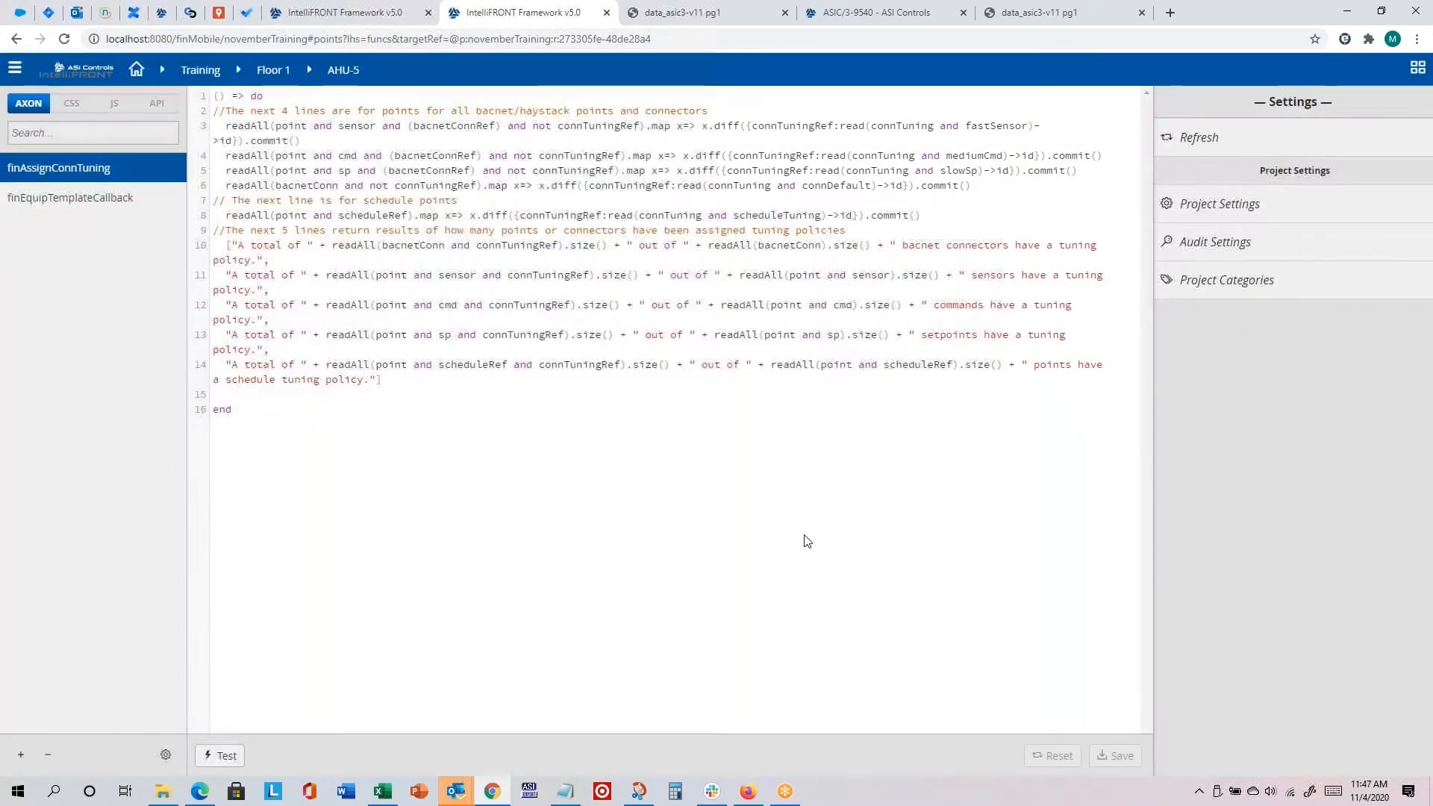
left_click(1235, 242)
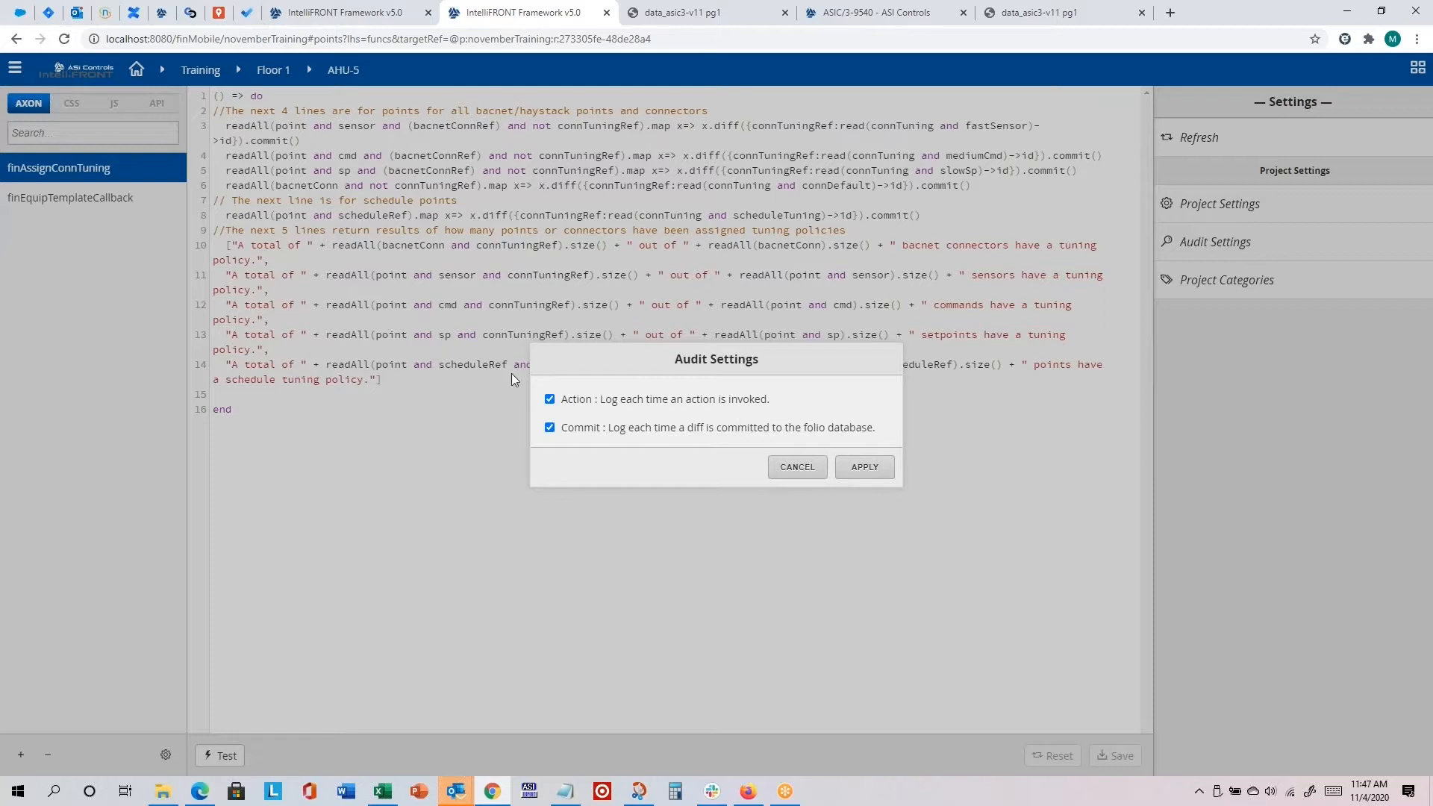
left_click(798, 467)
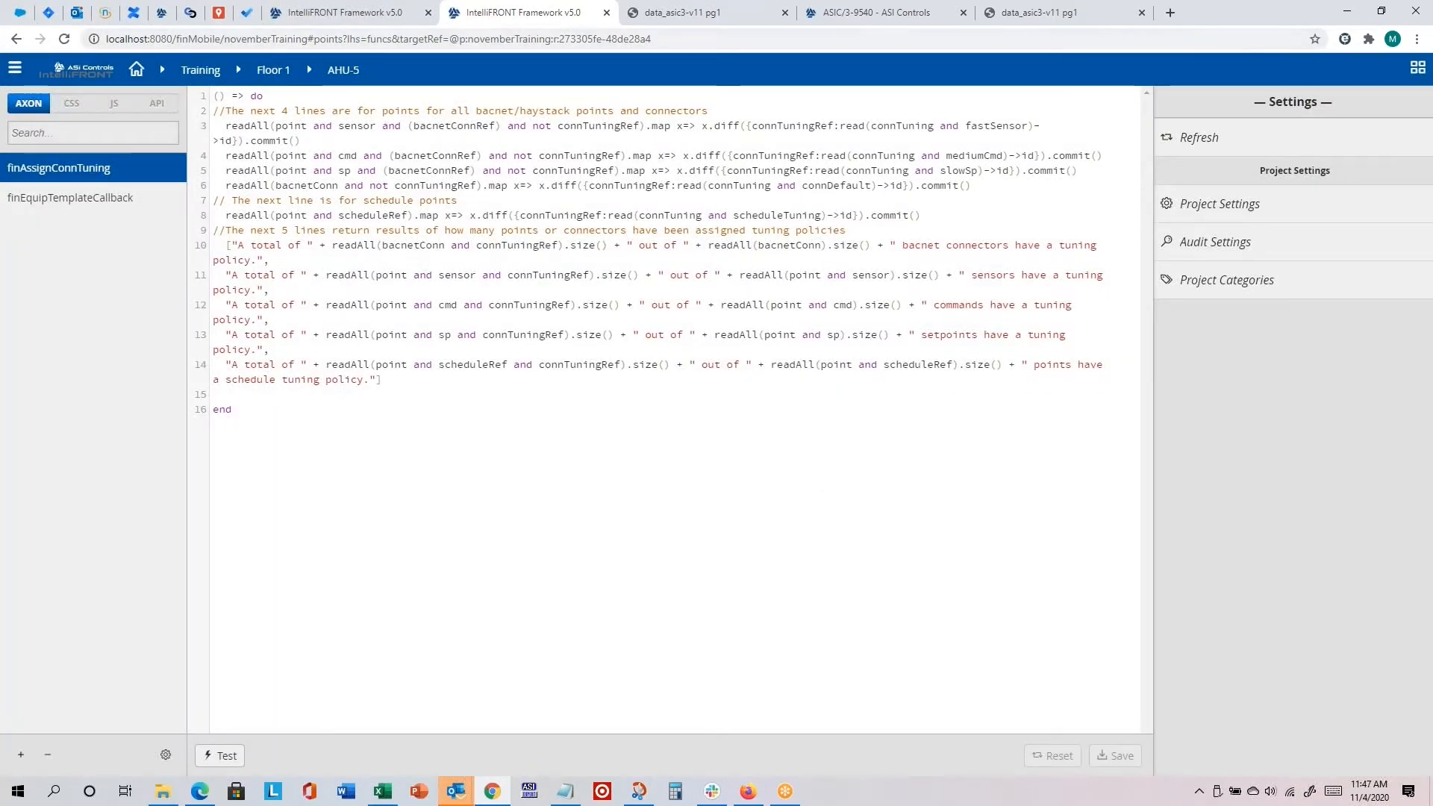
Step: In File Explorer, open auditLog.txt from the Virtual Training Files folder, widen its window and read through the example log queries
left_click(169, 799)
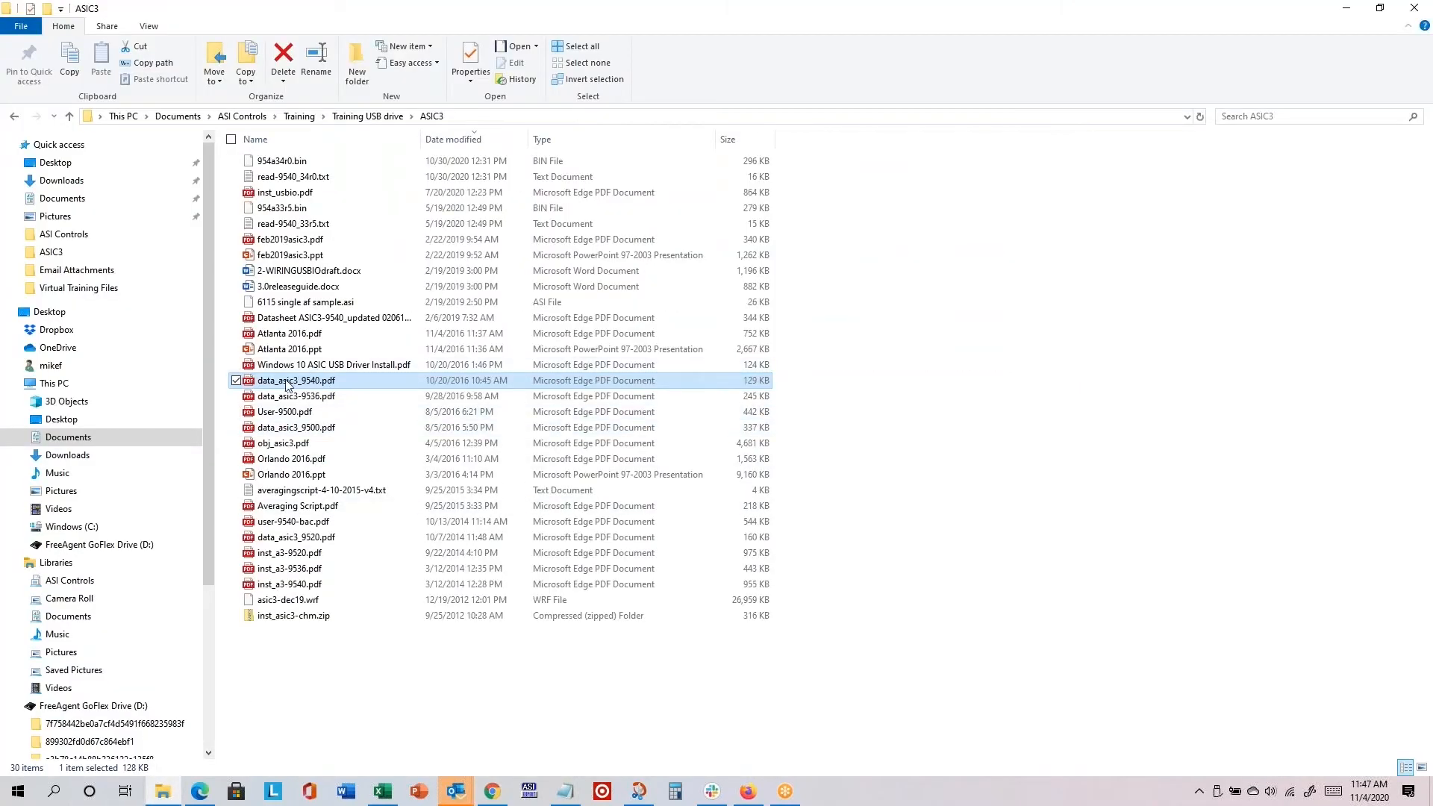
left_click(105, 291)
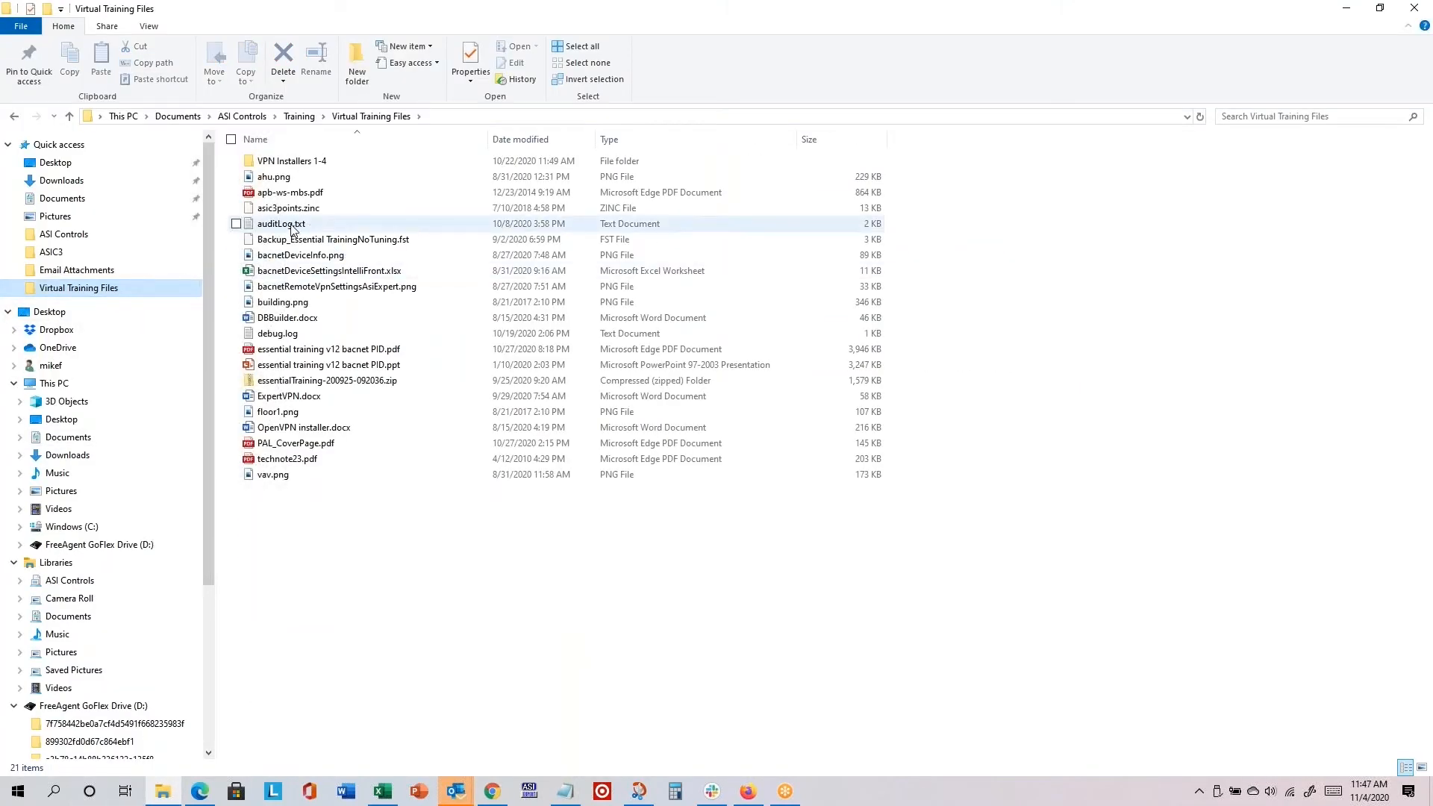
double_click(298, 226)
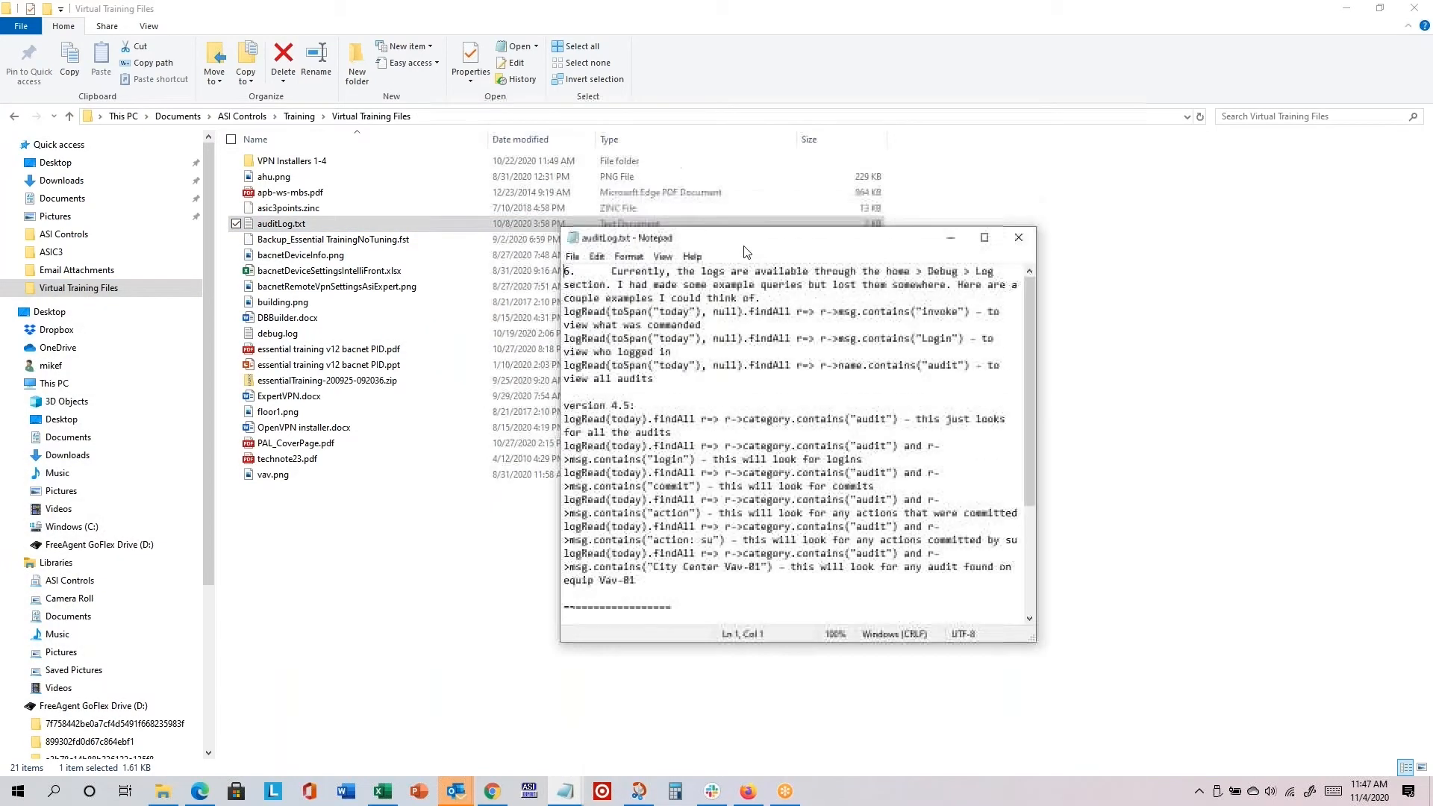
left_click_drag(1044, 298, 1295, 299)
scroll(1177, 448, "down", 1)
scroll(1177, 448, "up", 1)
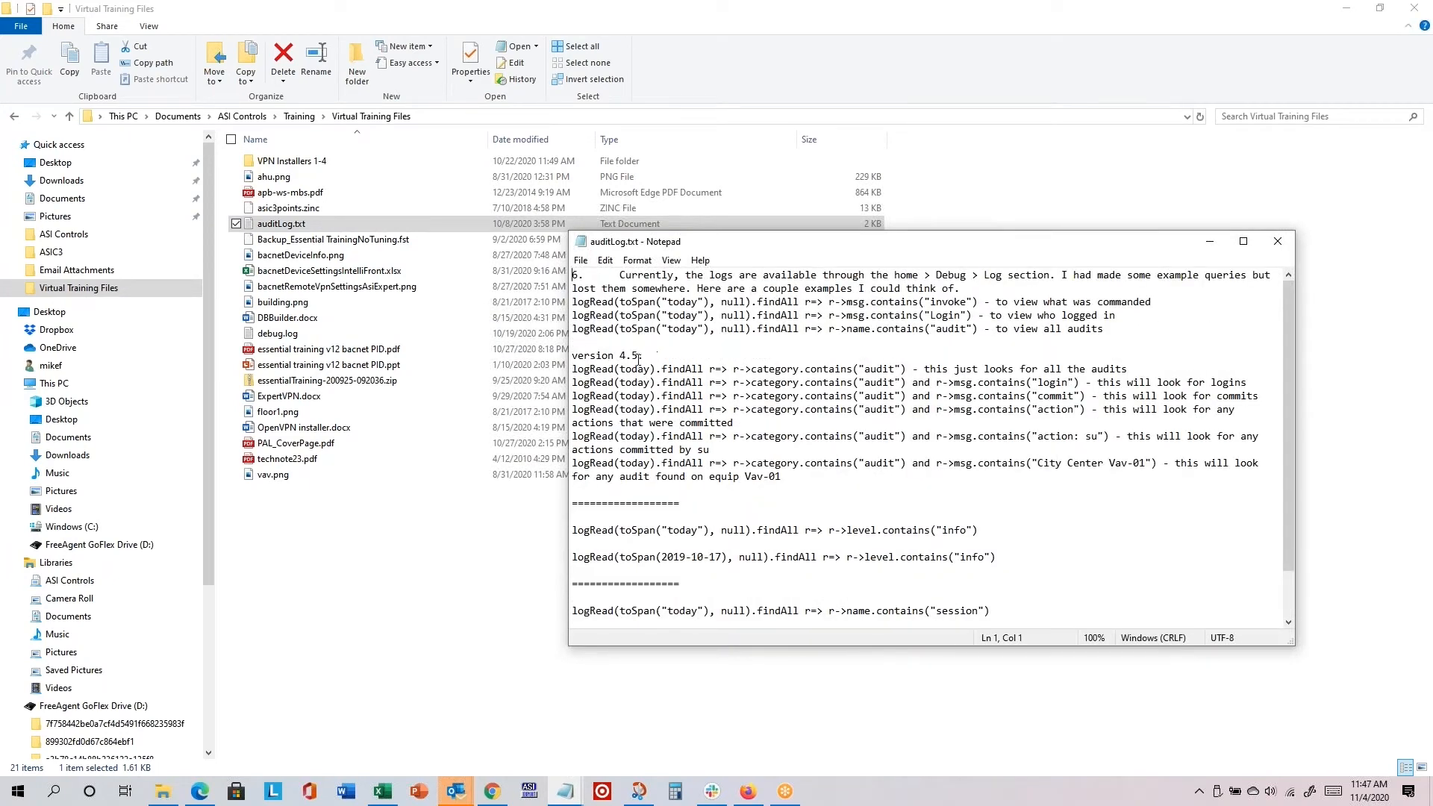
scroll(681, 416, "down", 1)
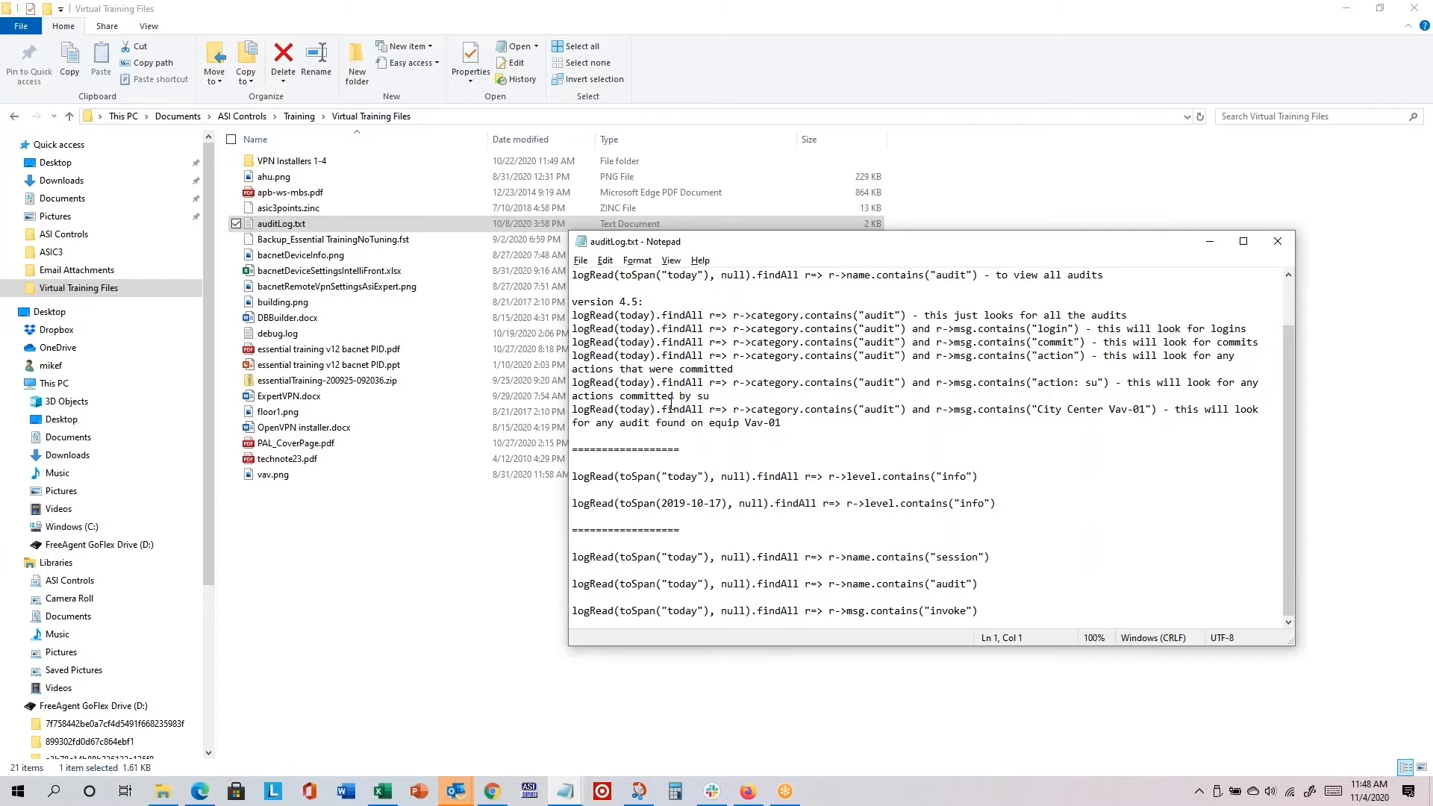
Step: Switch back to IntelliFRONT in the browser and open the Folio app
key("alt+Tab")
key("alt+Tab")
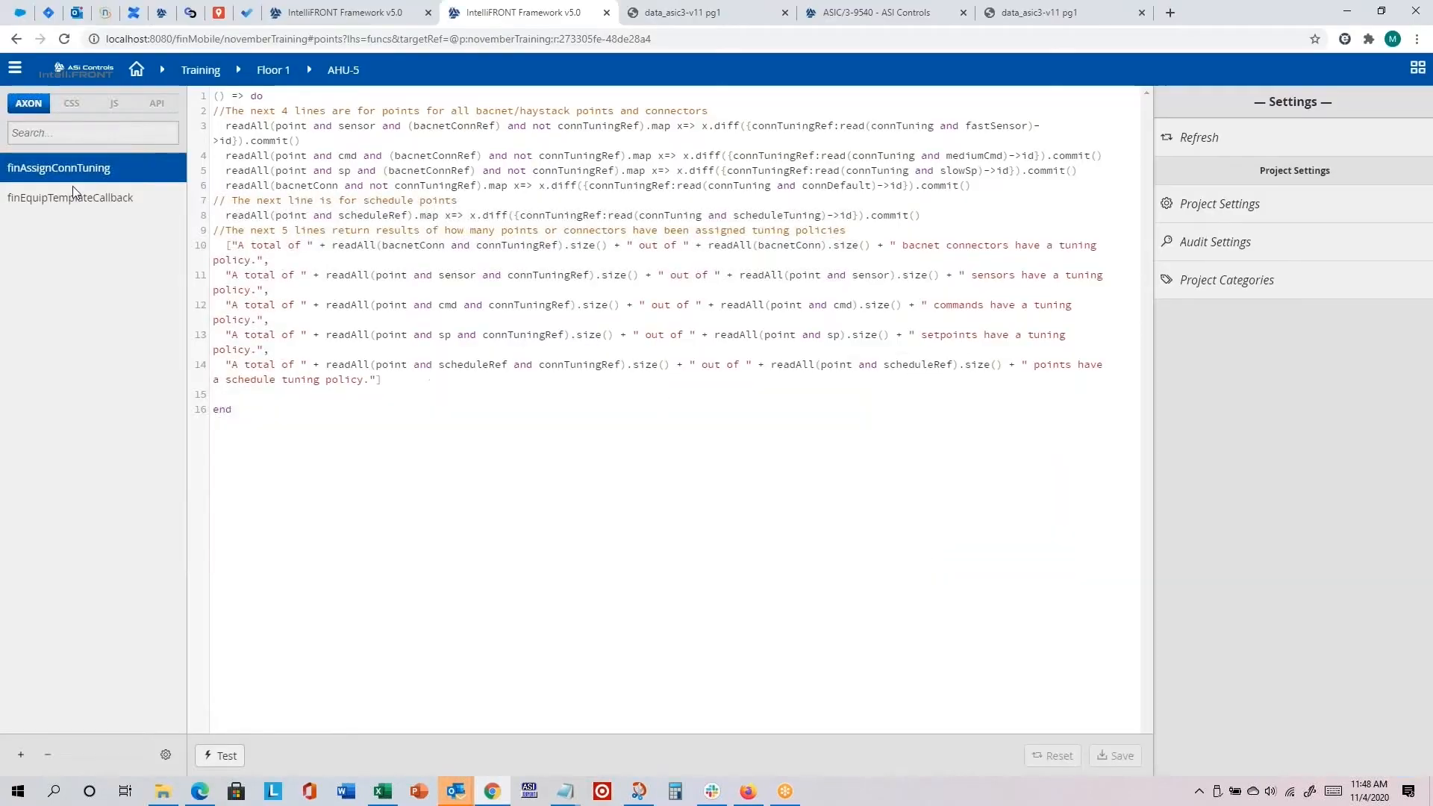
left_click(13, 70)
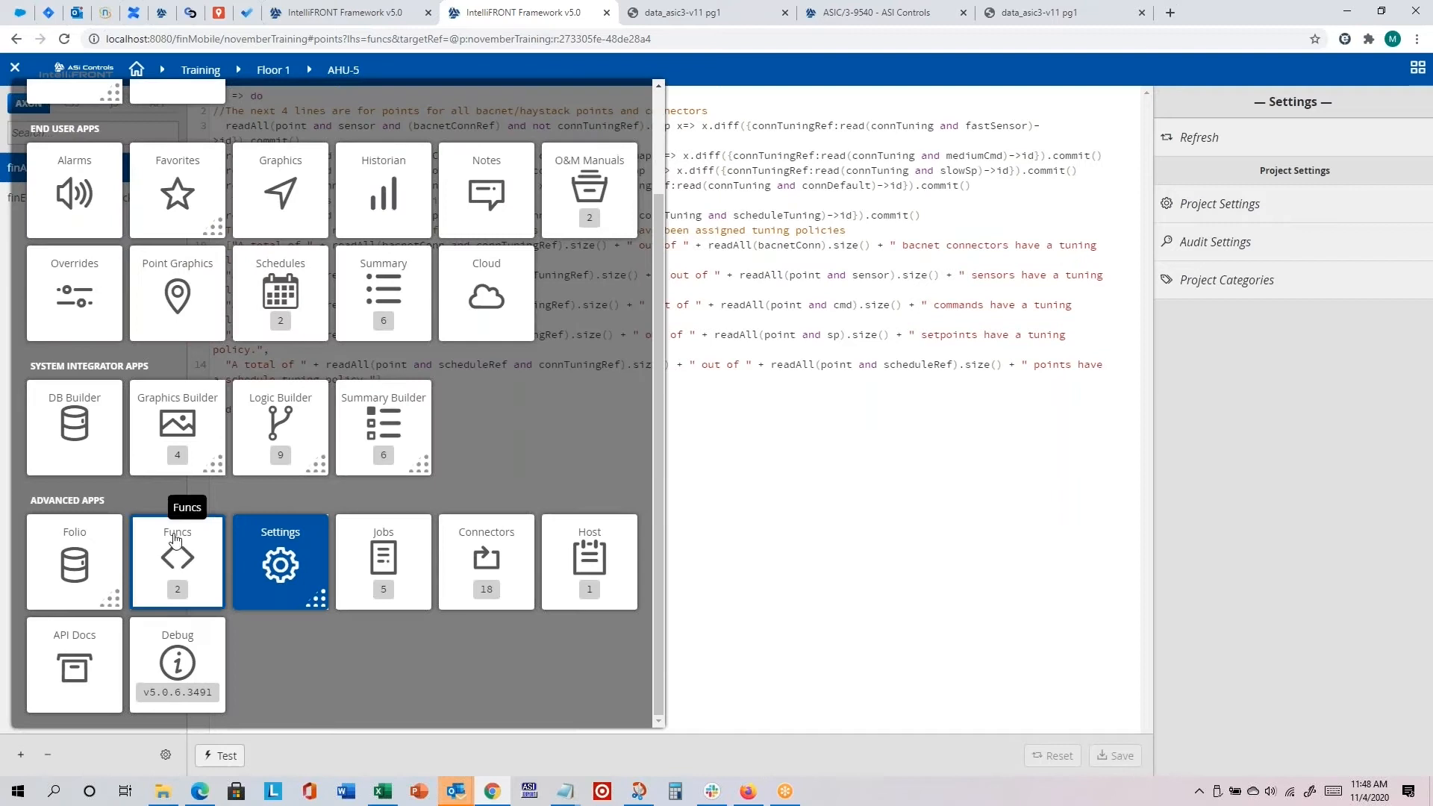
left_click(67, 562)
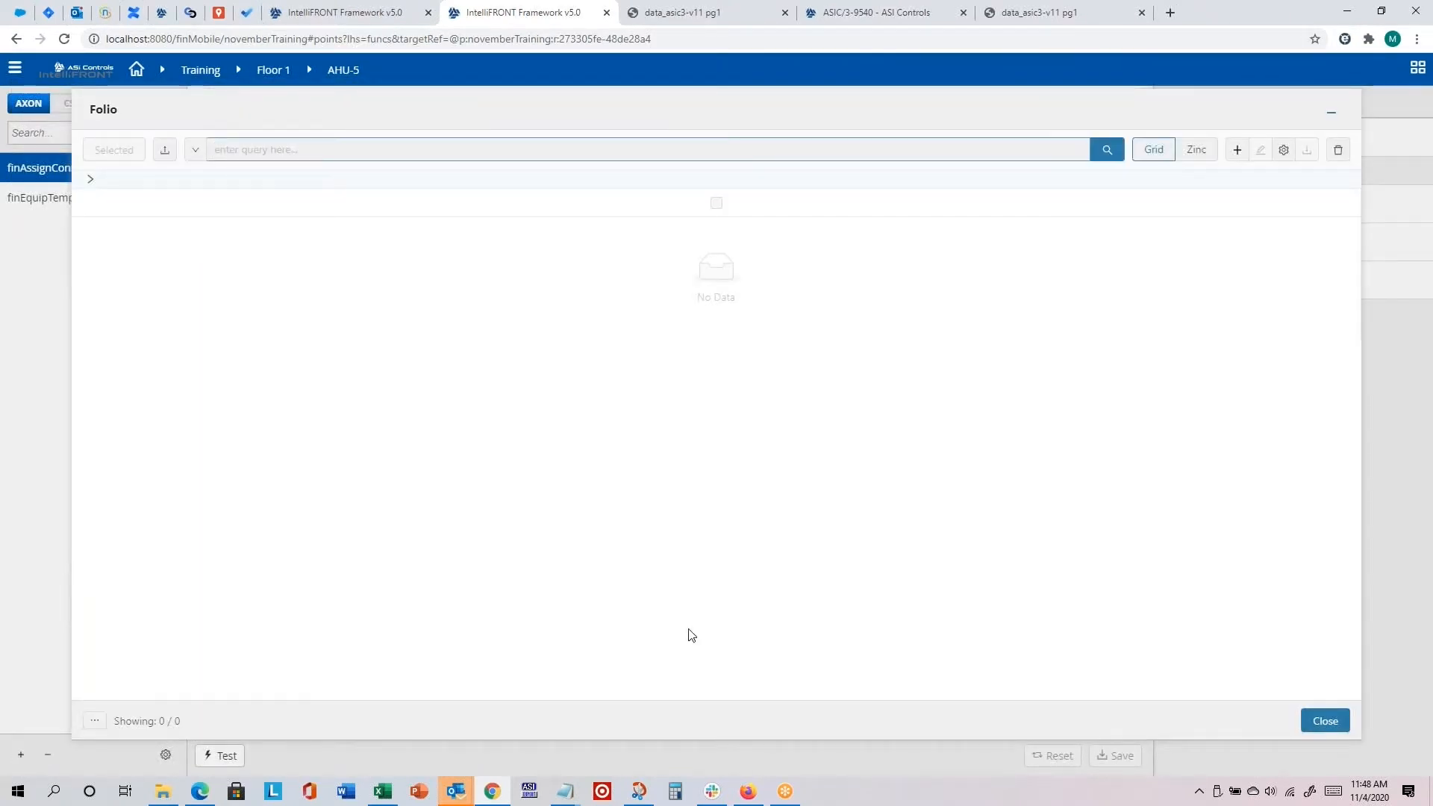
Step: Switch to auditLog.txt in Notepad and copy its last query, logRead(toSpan("today"), null).findAll r=> r->msg.contains("invoke")
left_click(569, 791)
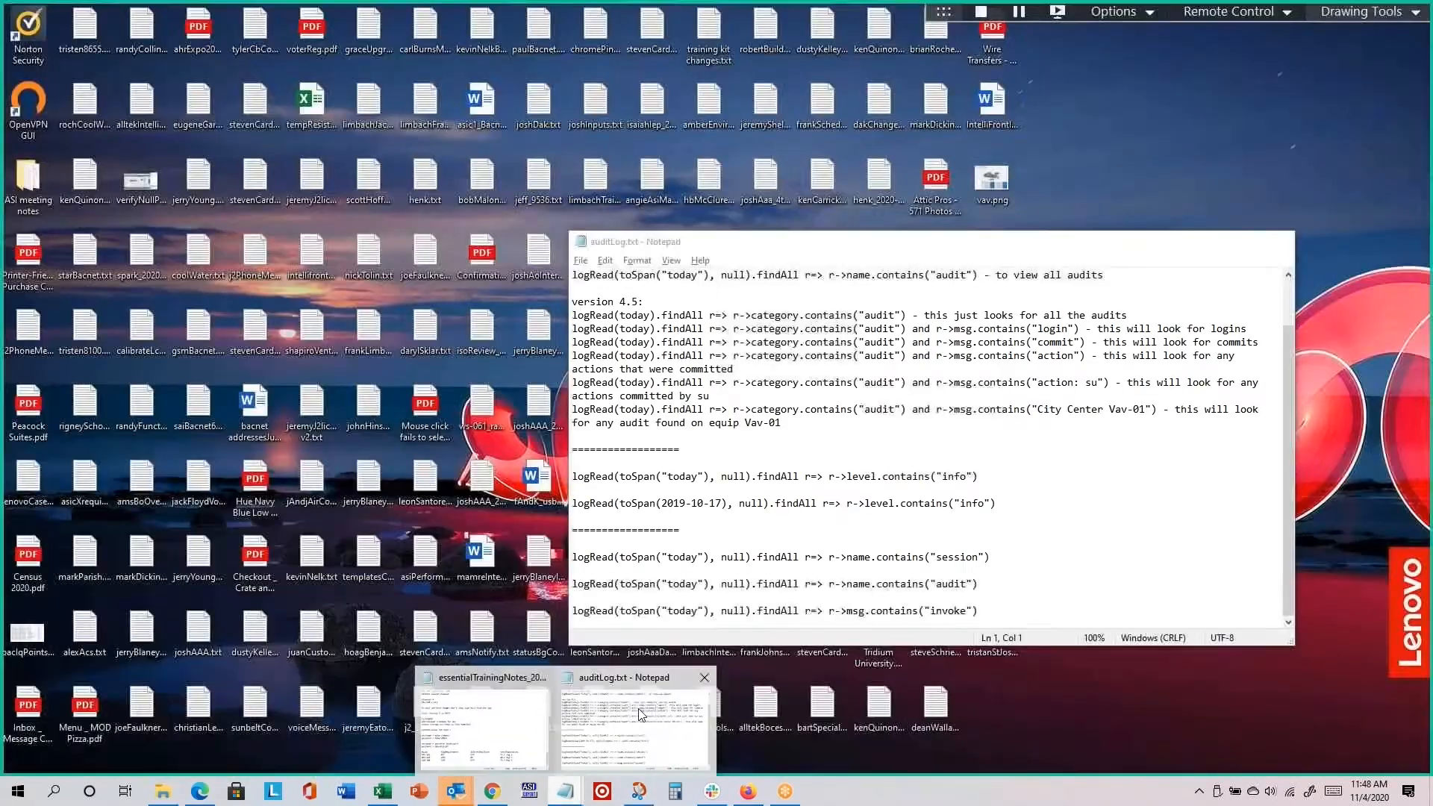
left_click(639, 709)
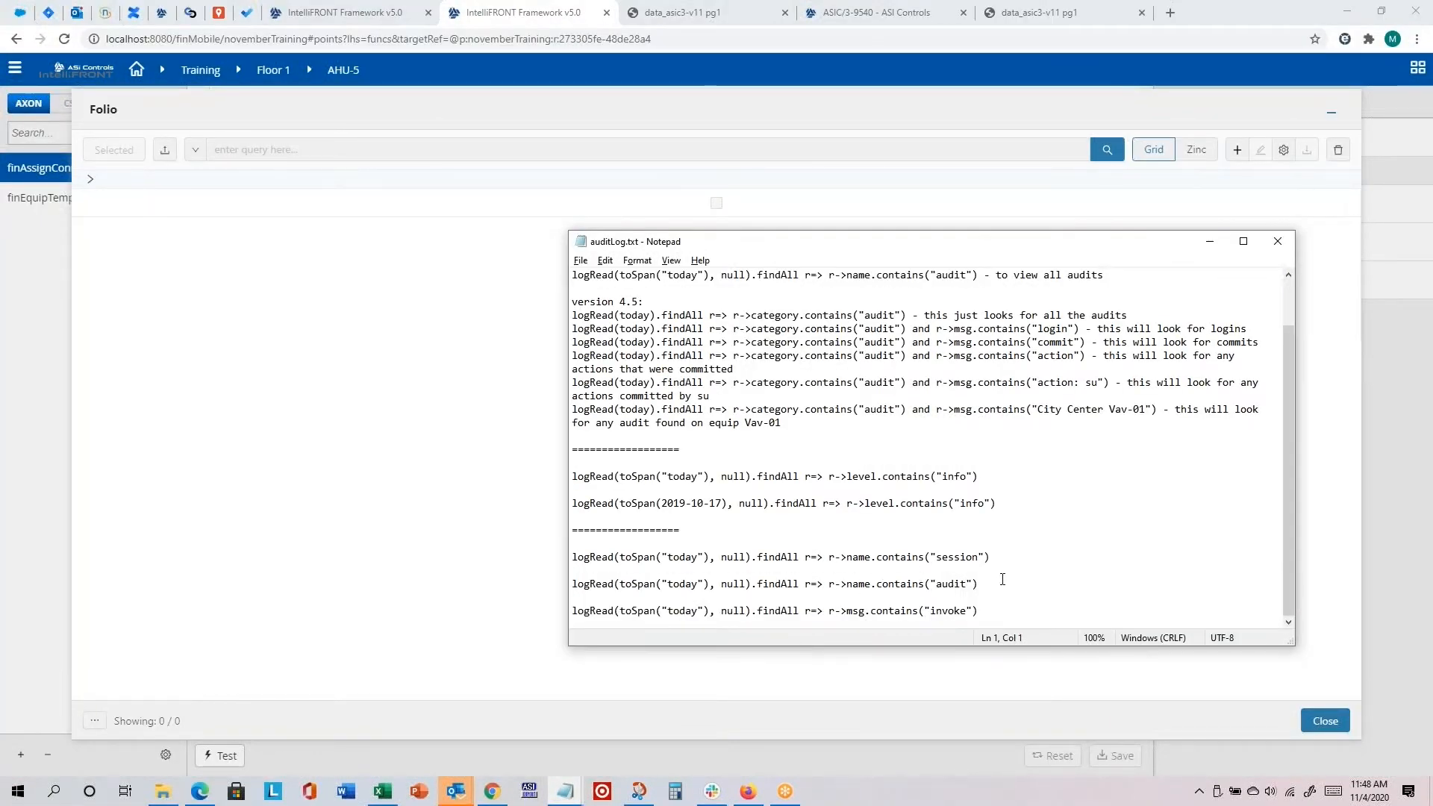
mouse_move(979, 610)
left_mouse_down()
mouse_move(574, 612)
mouse_move(987, 605)
left_mouse_up()
left_click(574, 613)
right_click(955, 609)
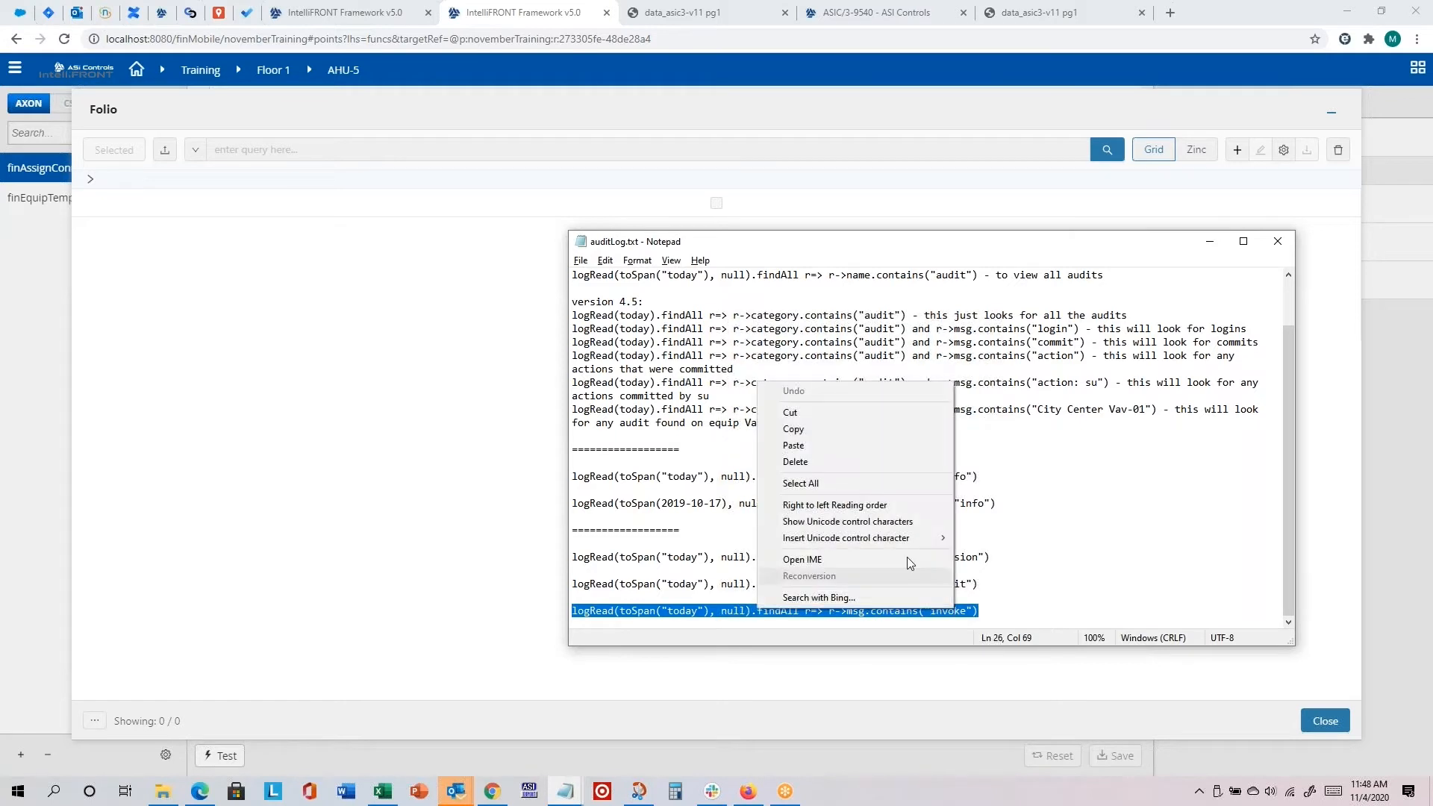
left_click(857, 433)
Step: Run the copied query logRead(toSpan("today"), null).findAll r=> r->msg.contains("invoke") in Folio
left_click(314, 149)
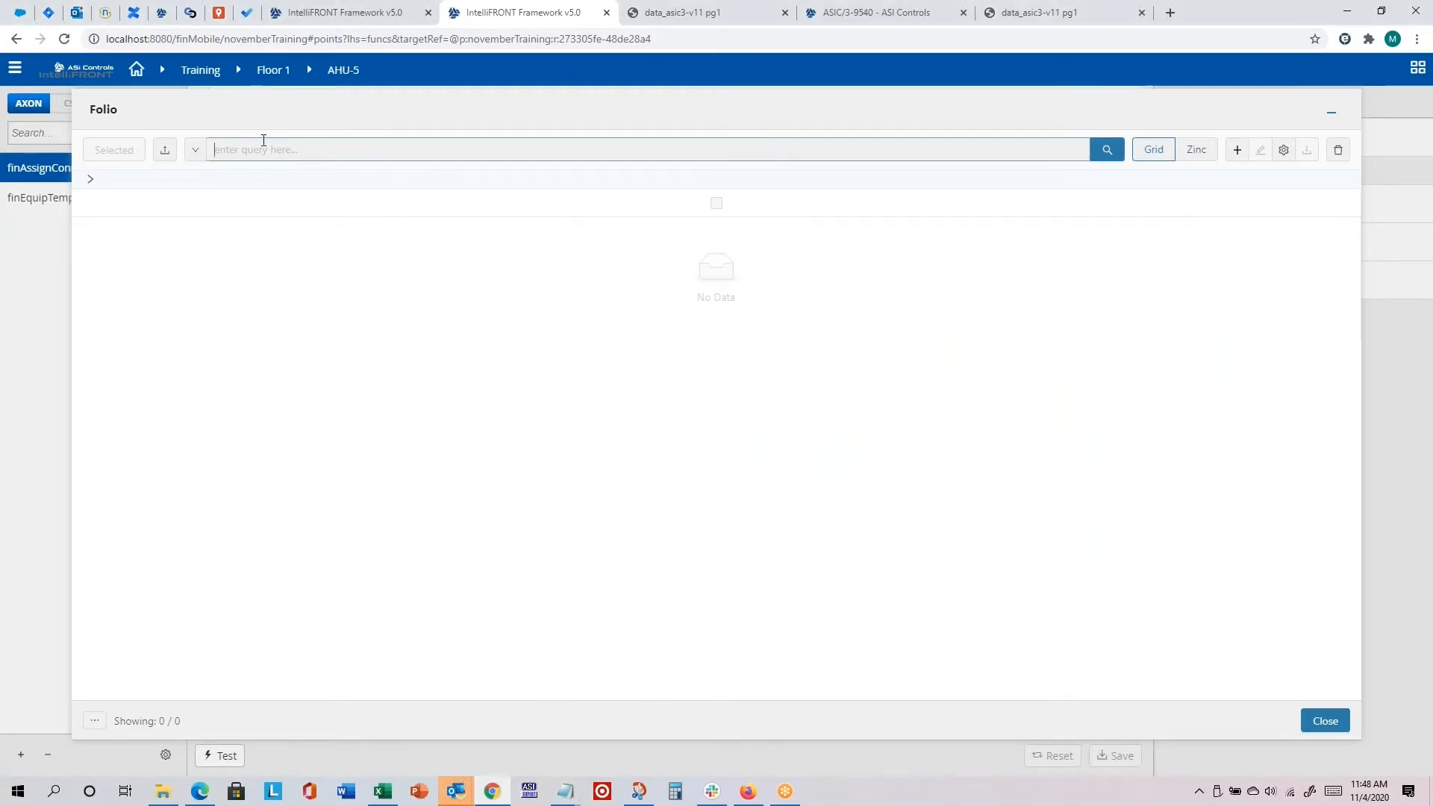
key("ctrl+v")
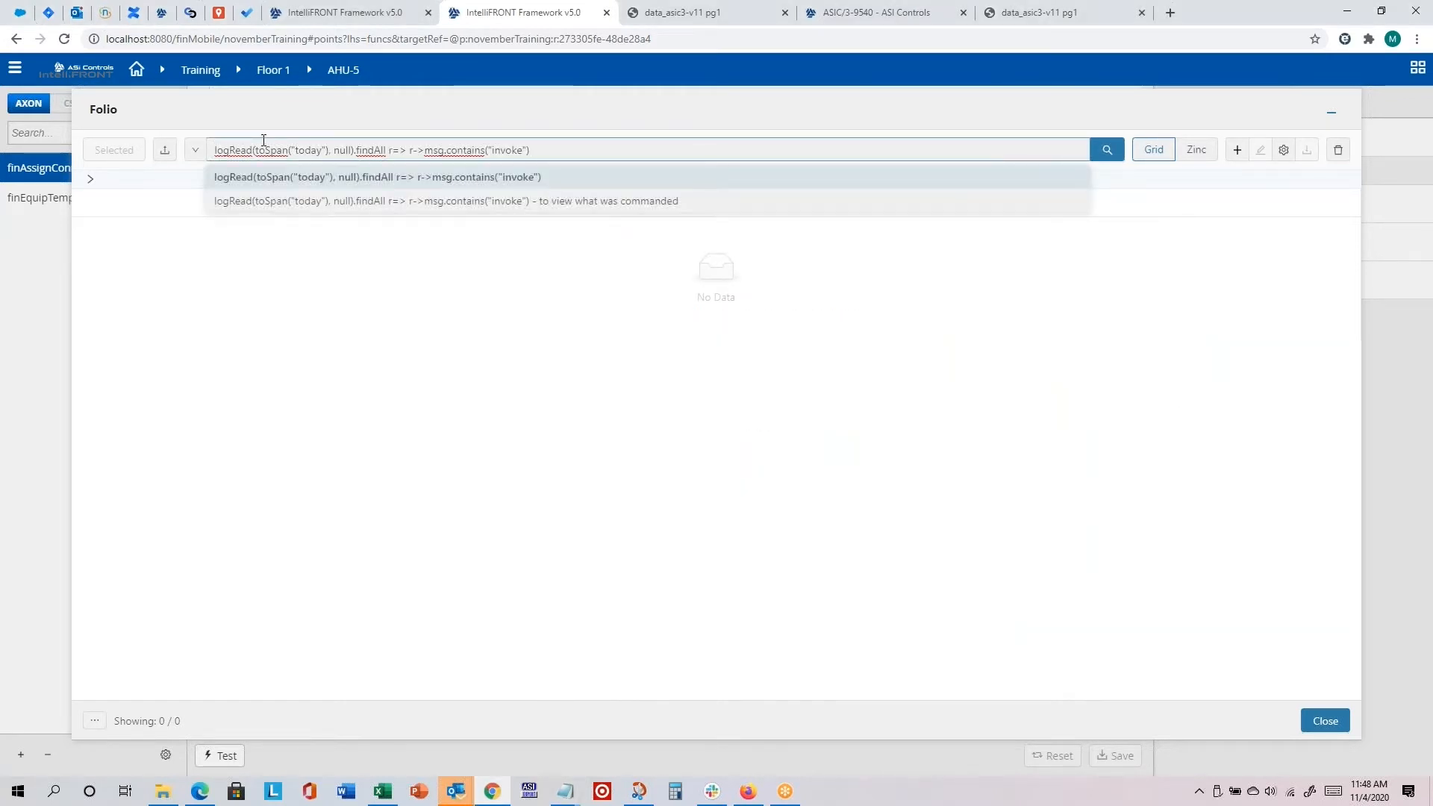
key("Return")
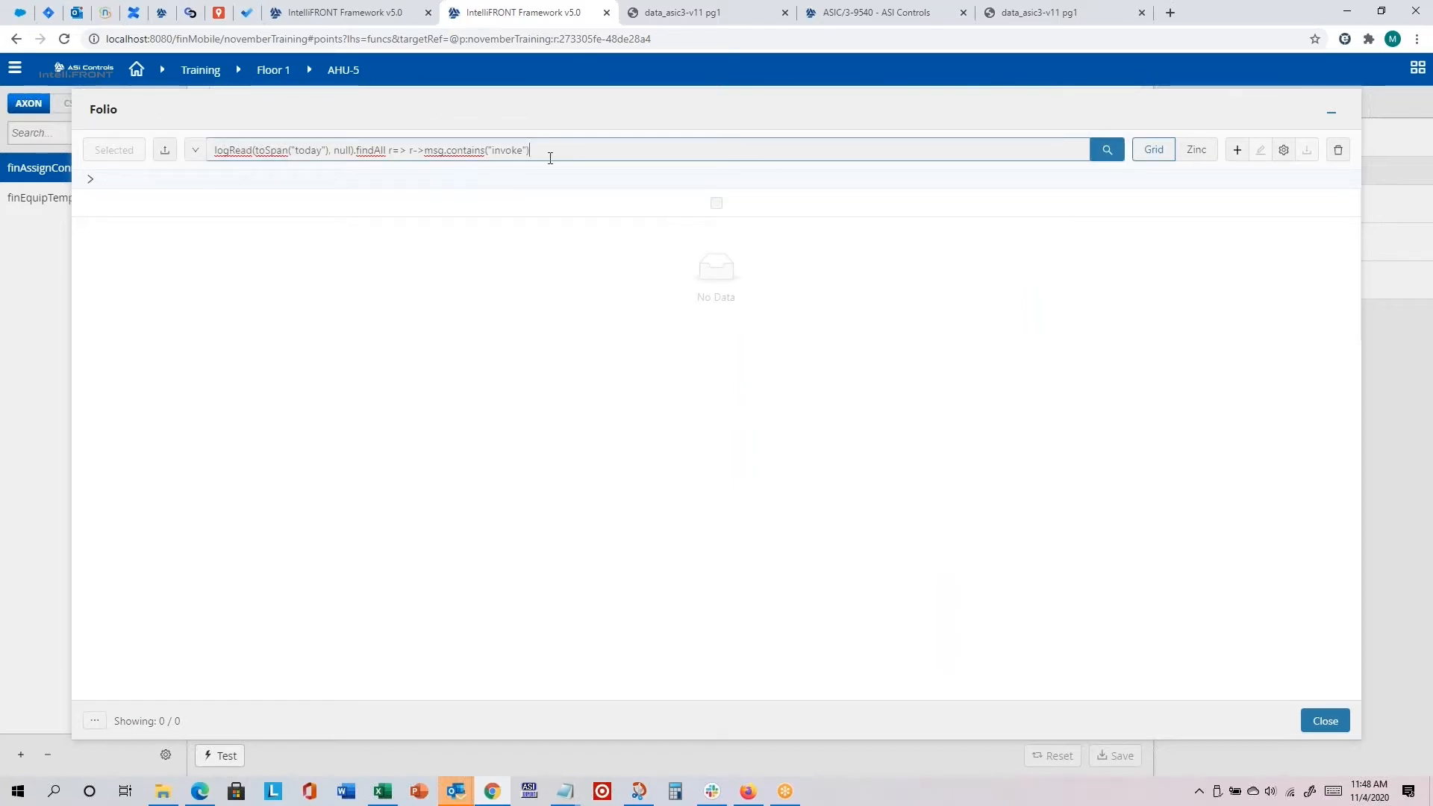
key("Return")
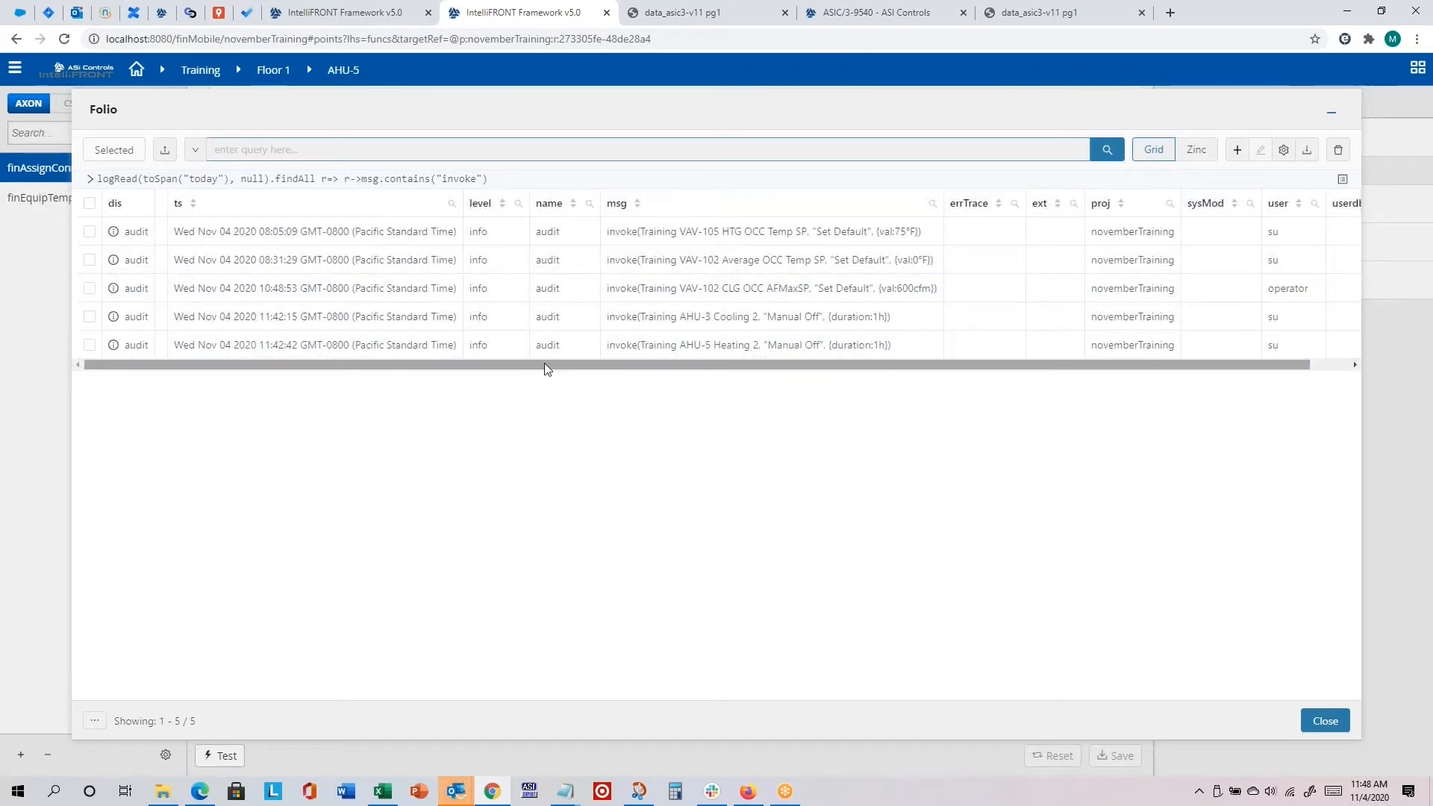
Step: Examine the msg and user columns of the audit results to see which commands each user invoked
left_click_drag(544, 362, 583, 363)
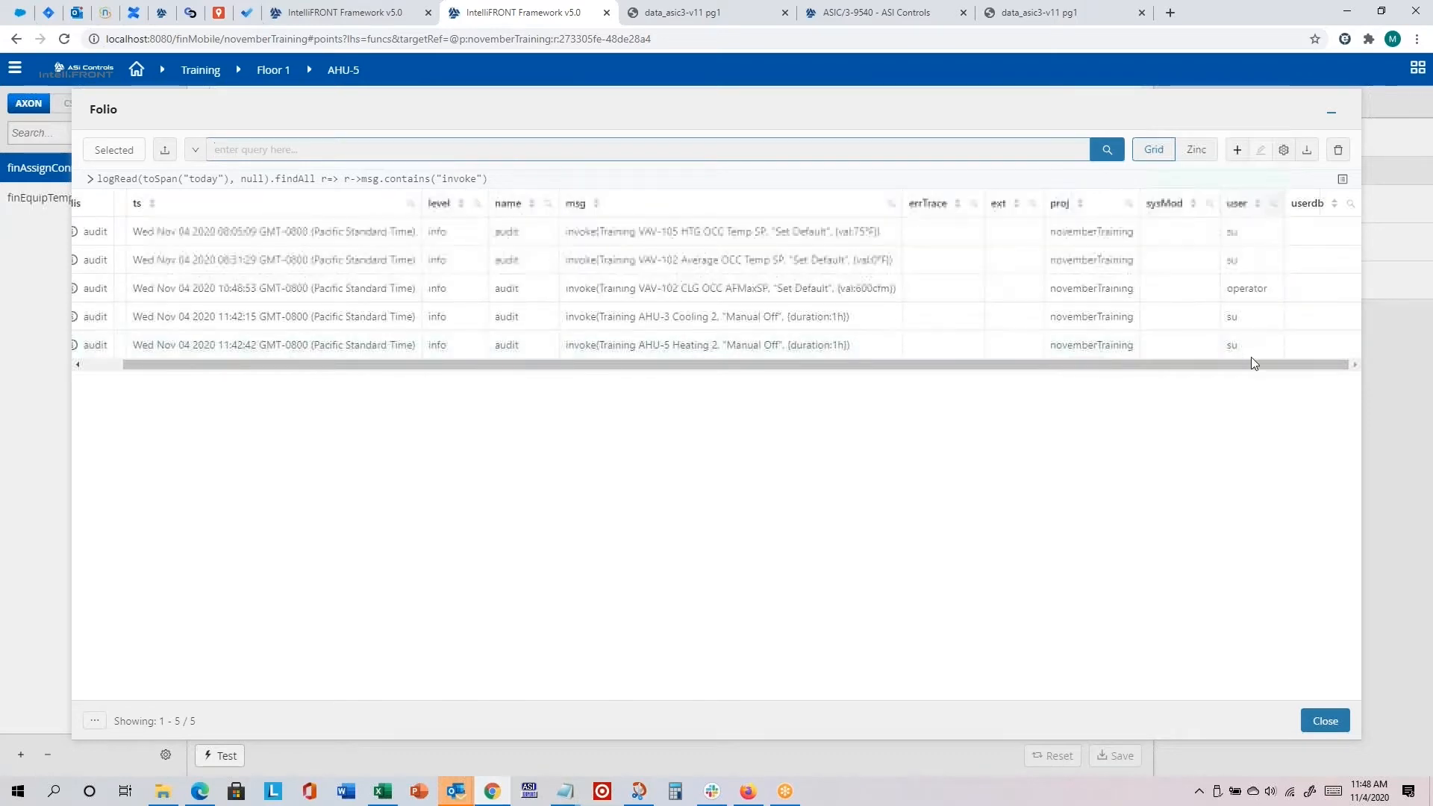
left_click(1271, 315)
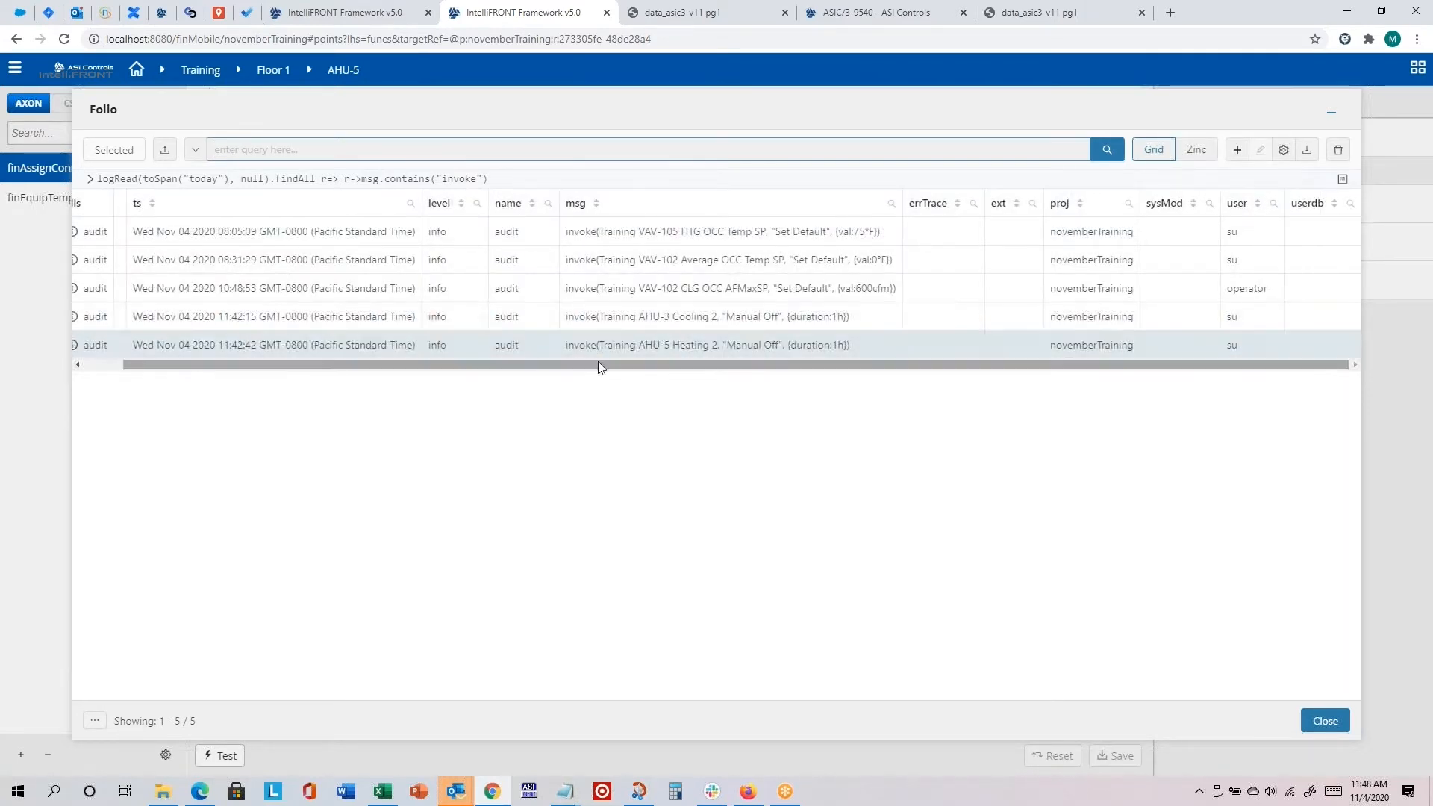
left_click_drag(598, 361, 368, 362)
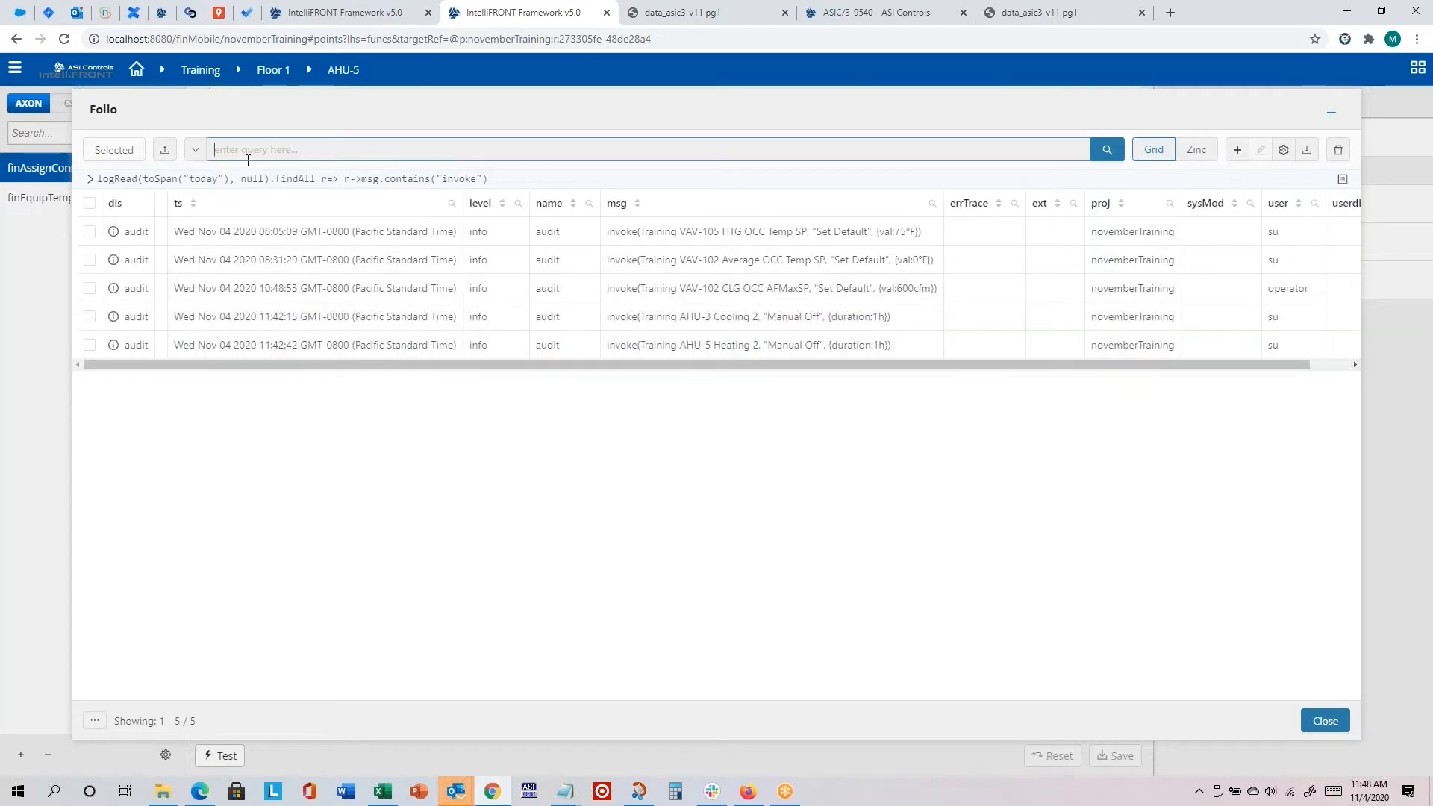
left_click(294, 145)
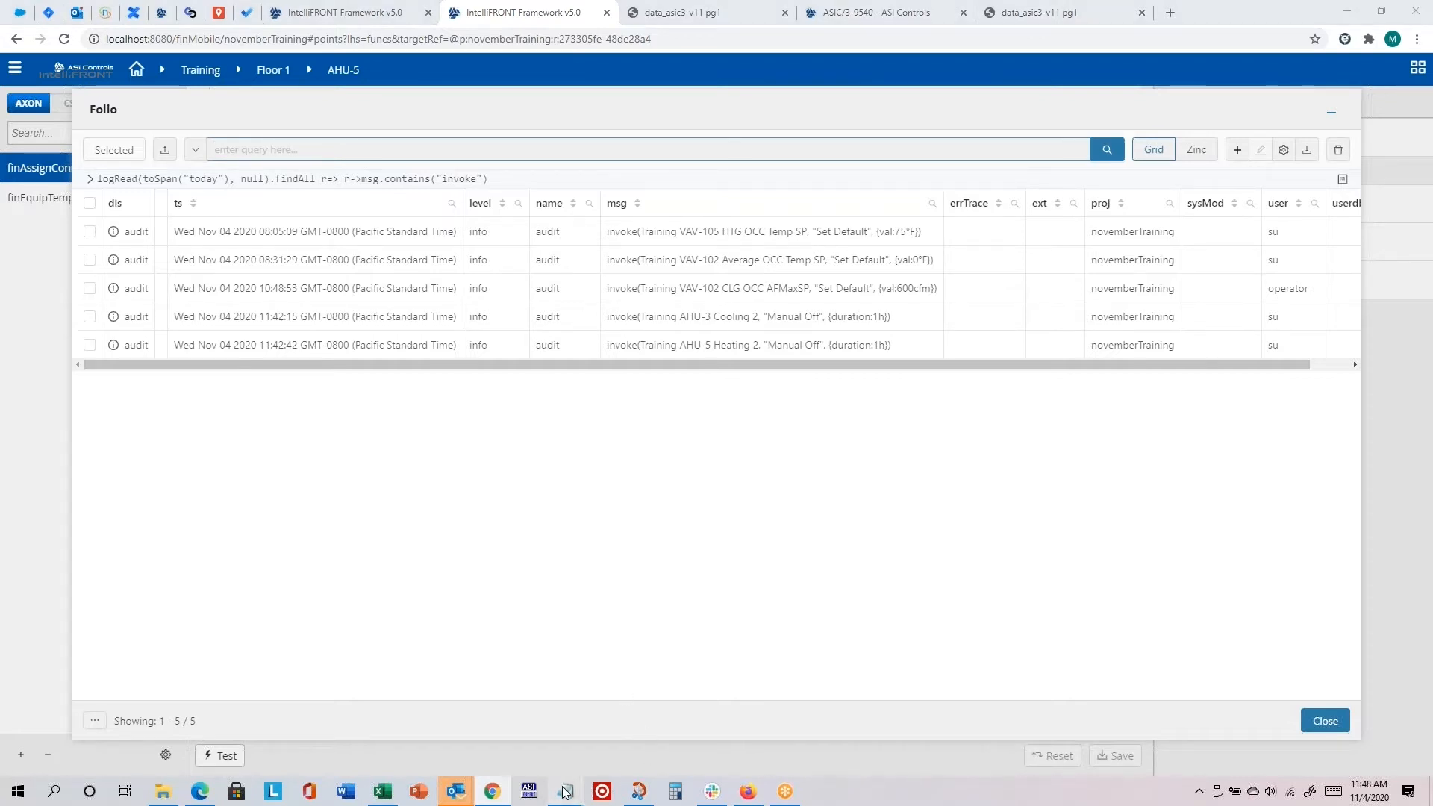
Step: Copy the query logRead(toSpan("today"), null).findAll r=> r->name.contains("audit") from auditLog.txt, run it in Folio and review the results
mouse_move(565, 791)
left_click(639, 737)
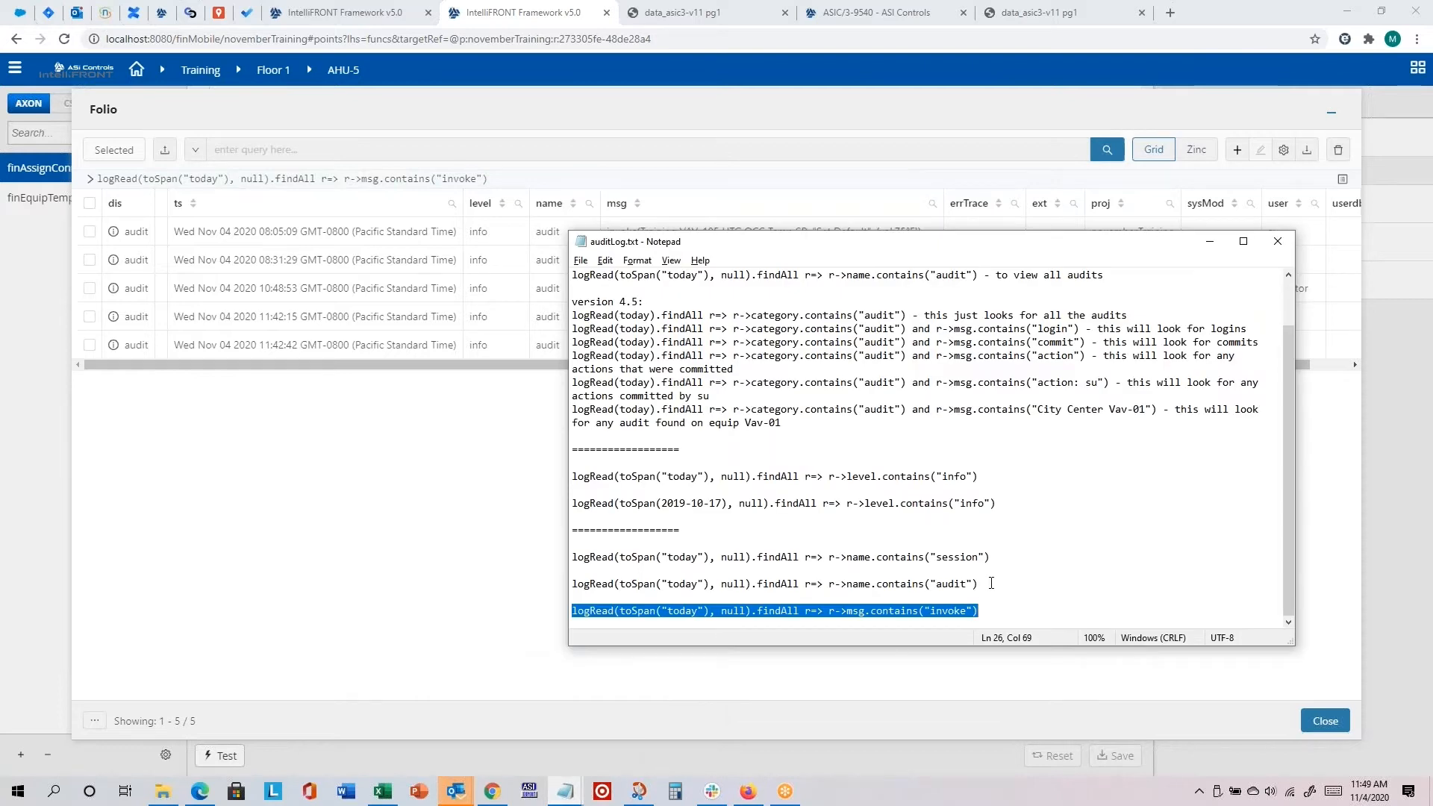
left_click_drag(991, 583, 577, 585)
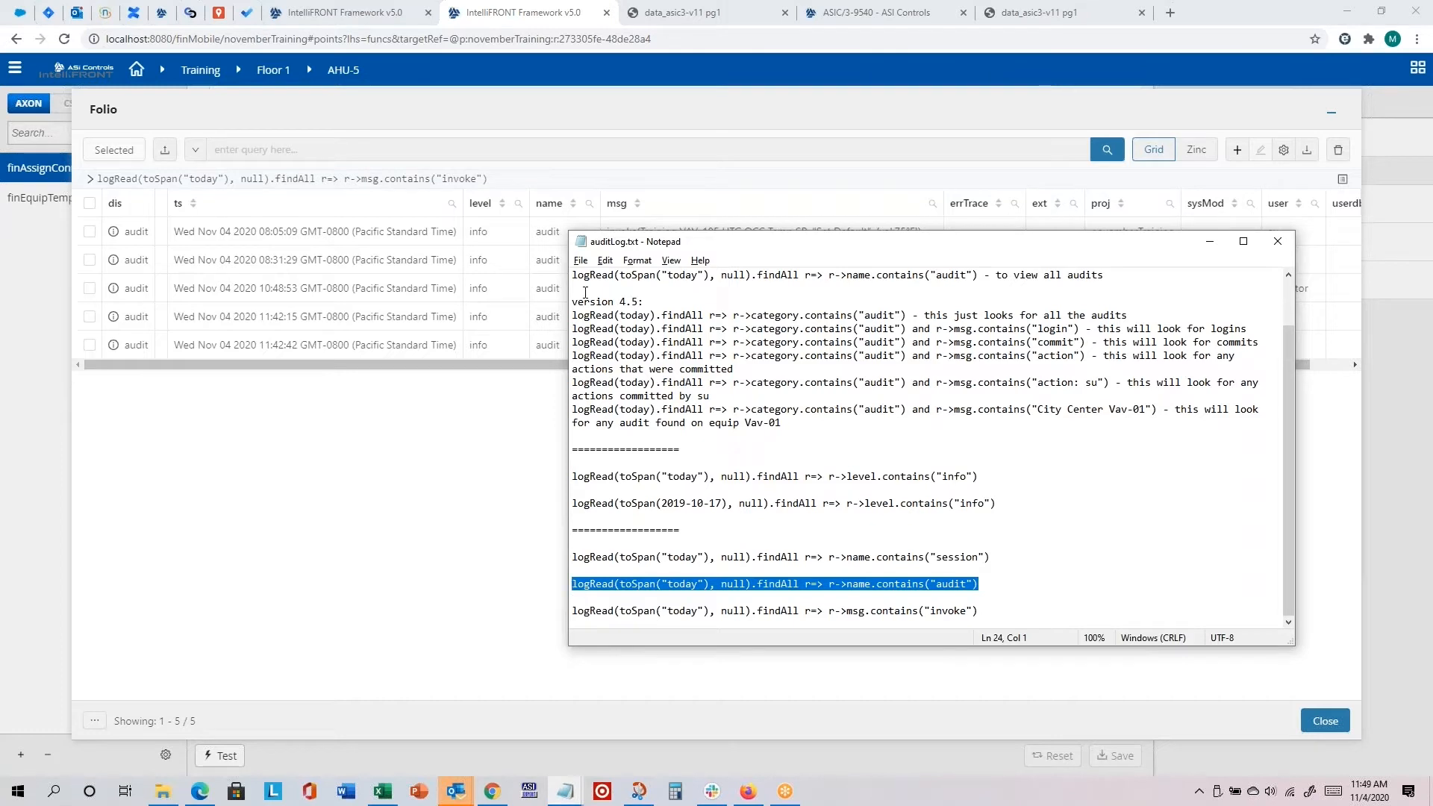
left_click(494, 150)
key("ctrl+v")
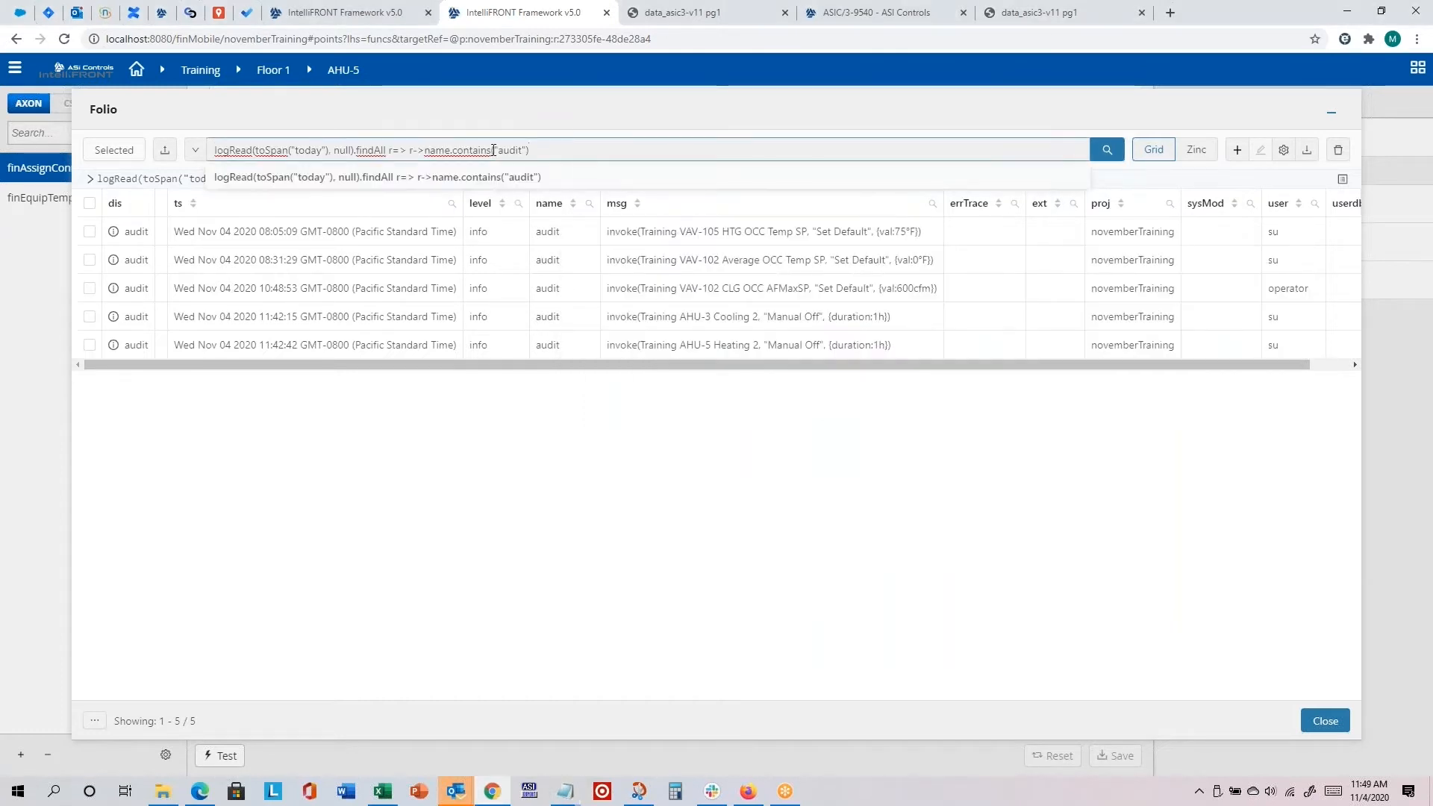
key("Return")
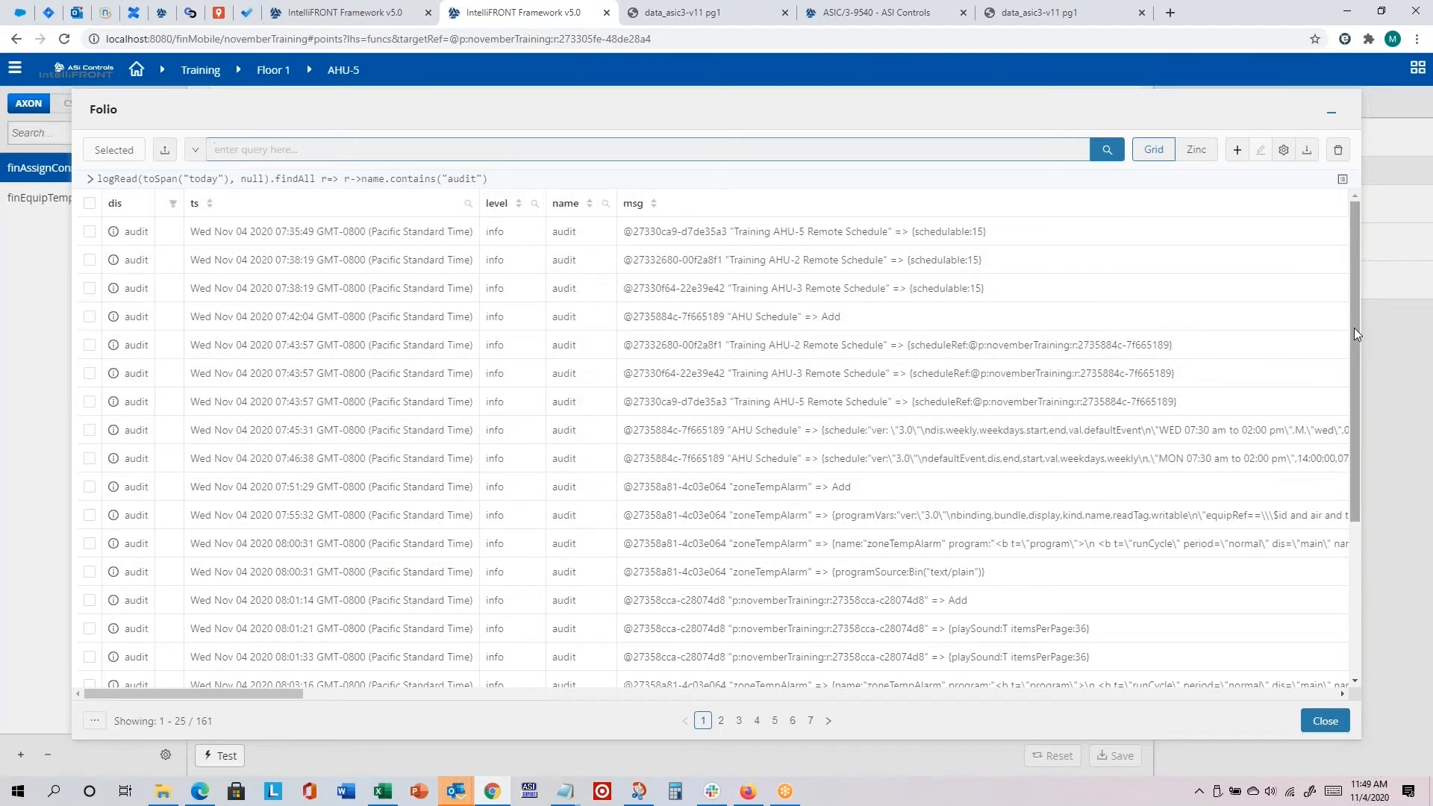
left_click_drag(1354, 329, 1356, 464)
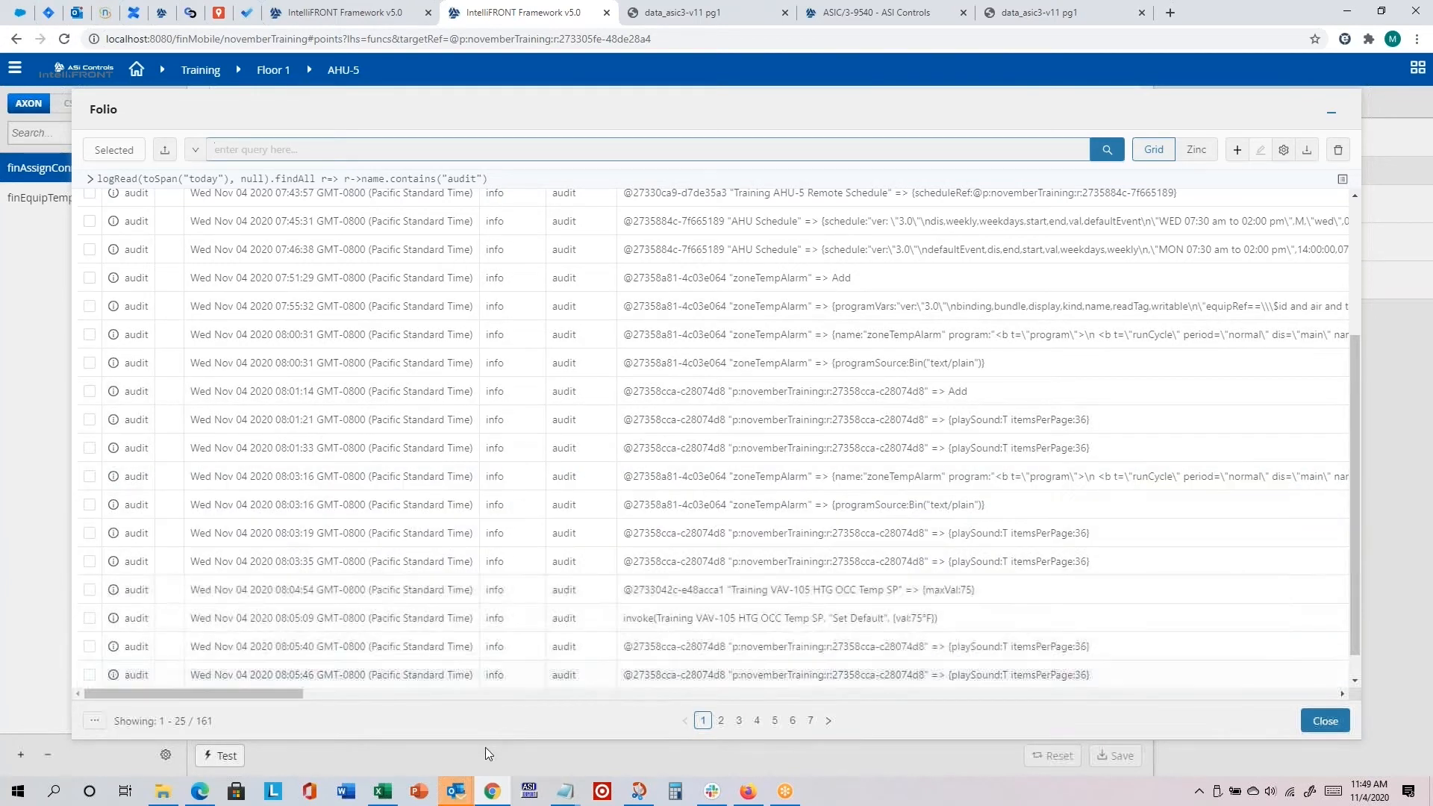
Step: Copy the logRead(toSpan("today"), null).findAll r=> r->name.contains("session") query from auditLog.txt, run it in Folio and close Folio after reviewing the logins
left_click(565, 791)
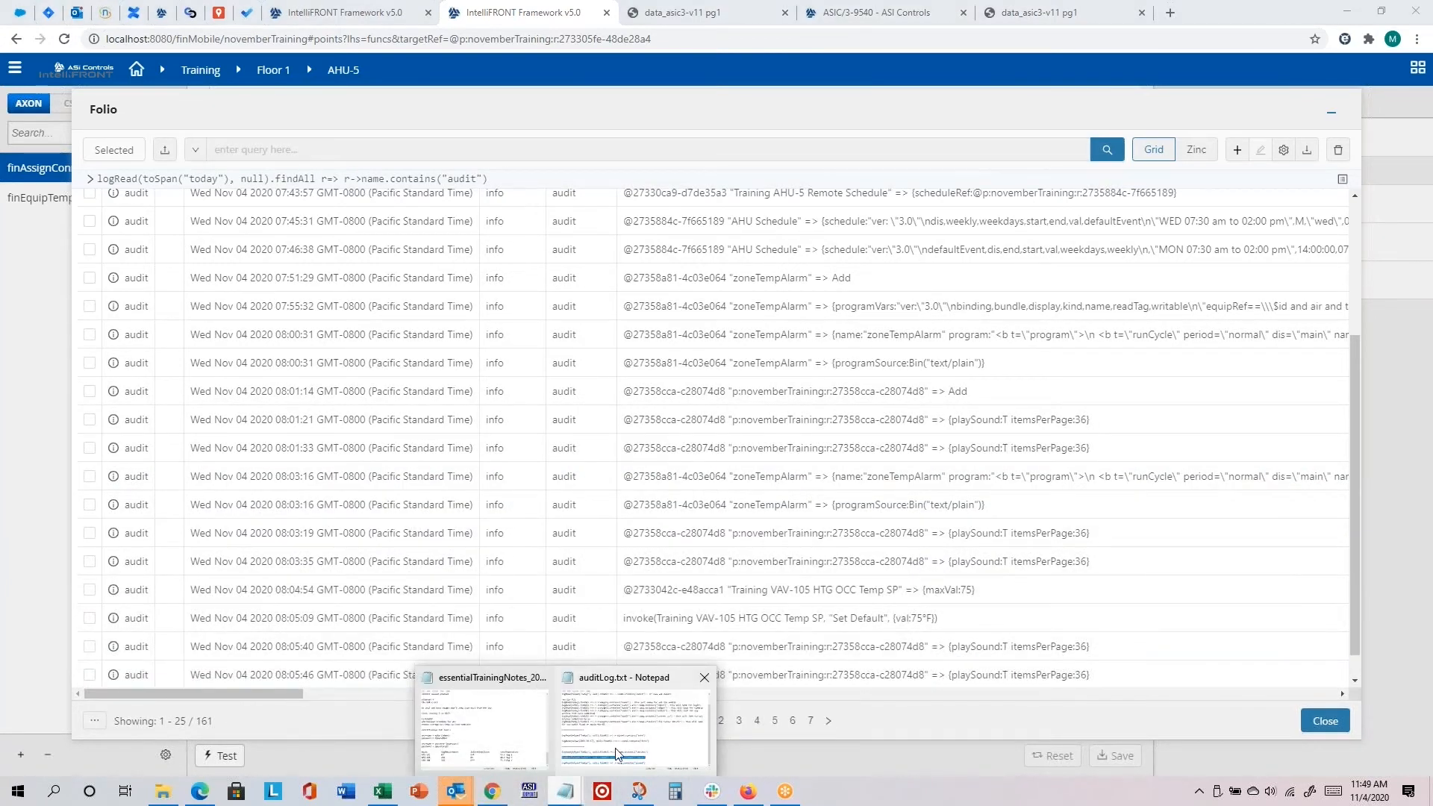
left_click(616, 754)
left_click_drag(991, 556, 589, 557)
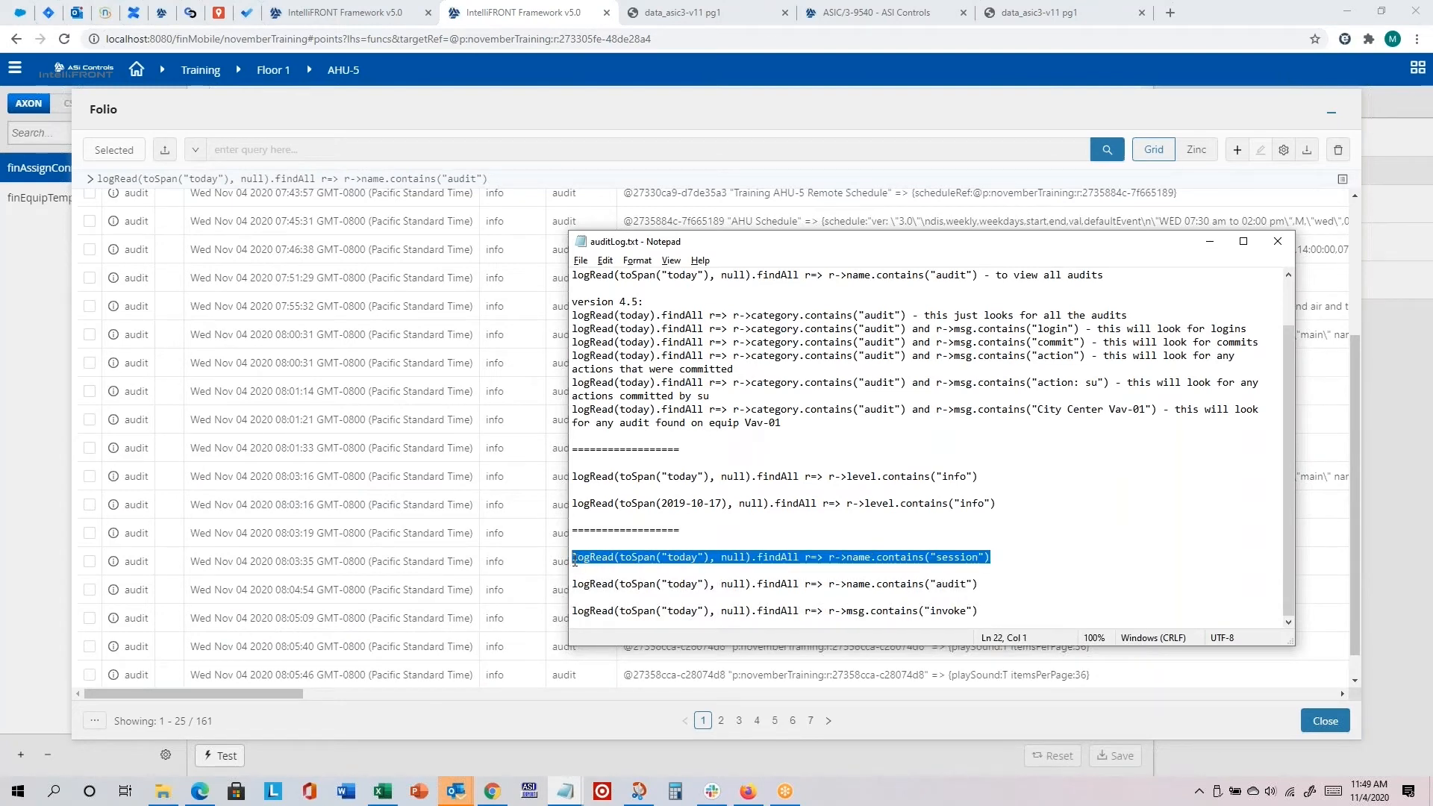
key("ctrl+c")
left_click(460, 150)
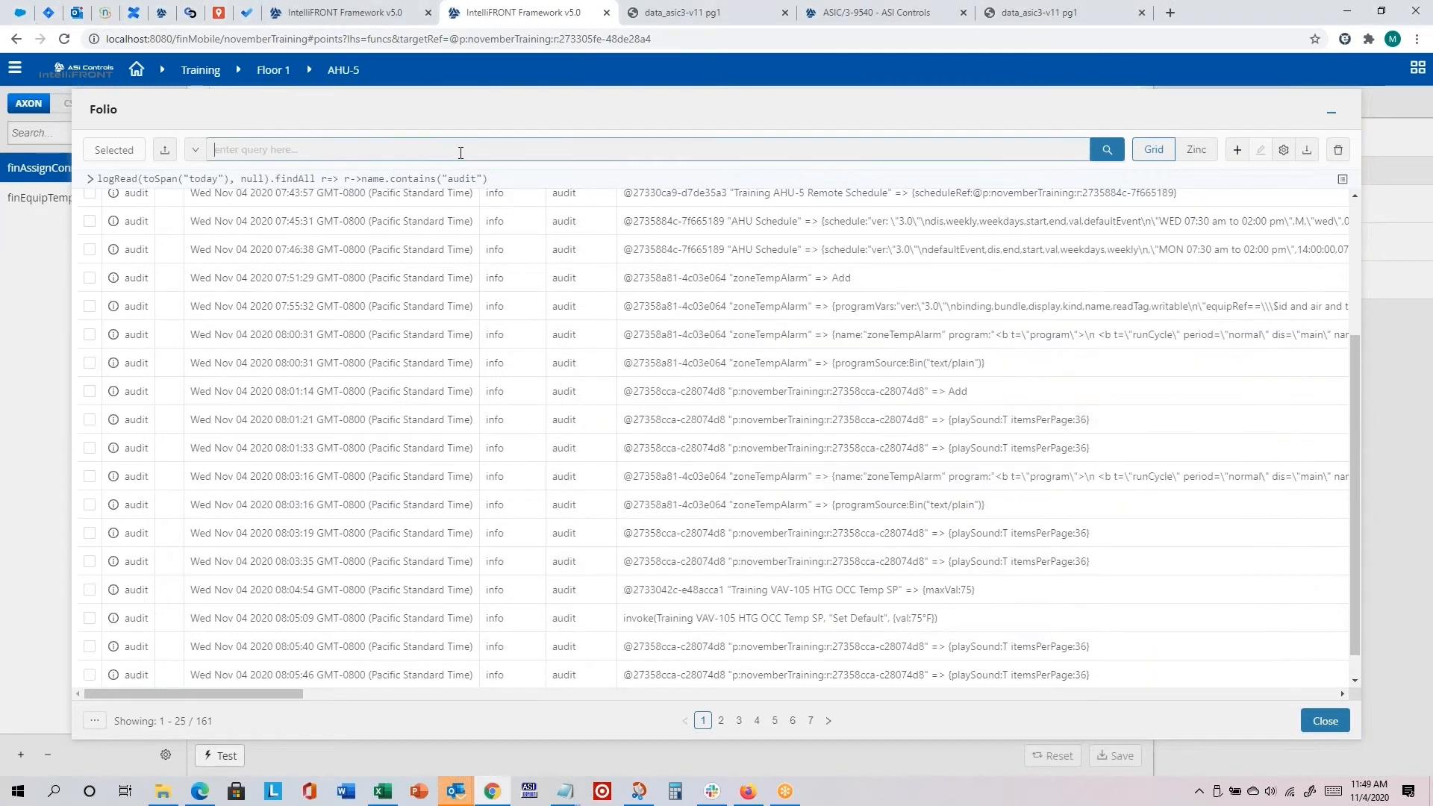
key("ctrl+v")
key("Return")
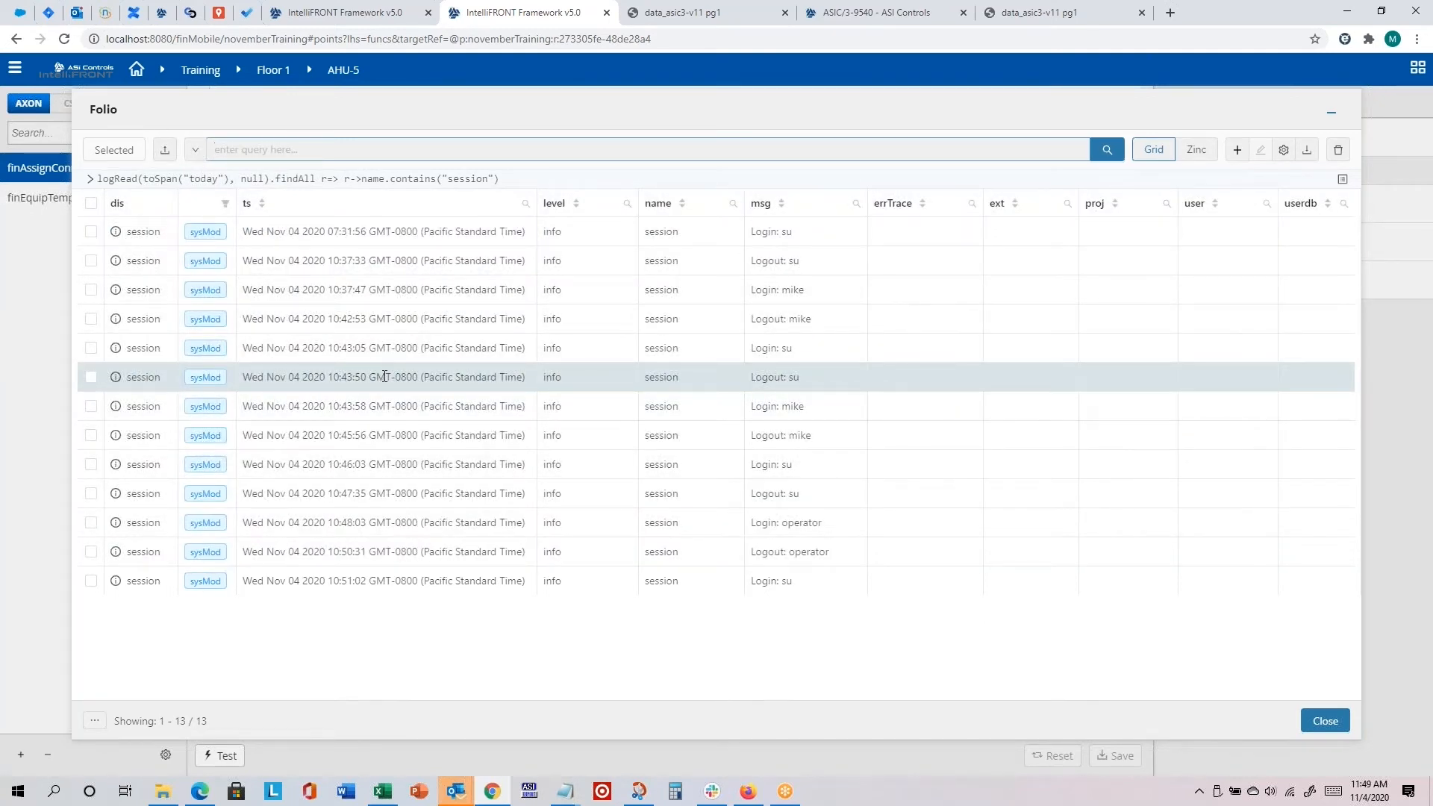
left_click(1302, 724)
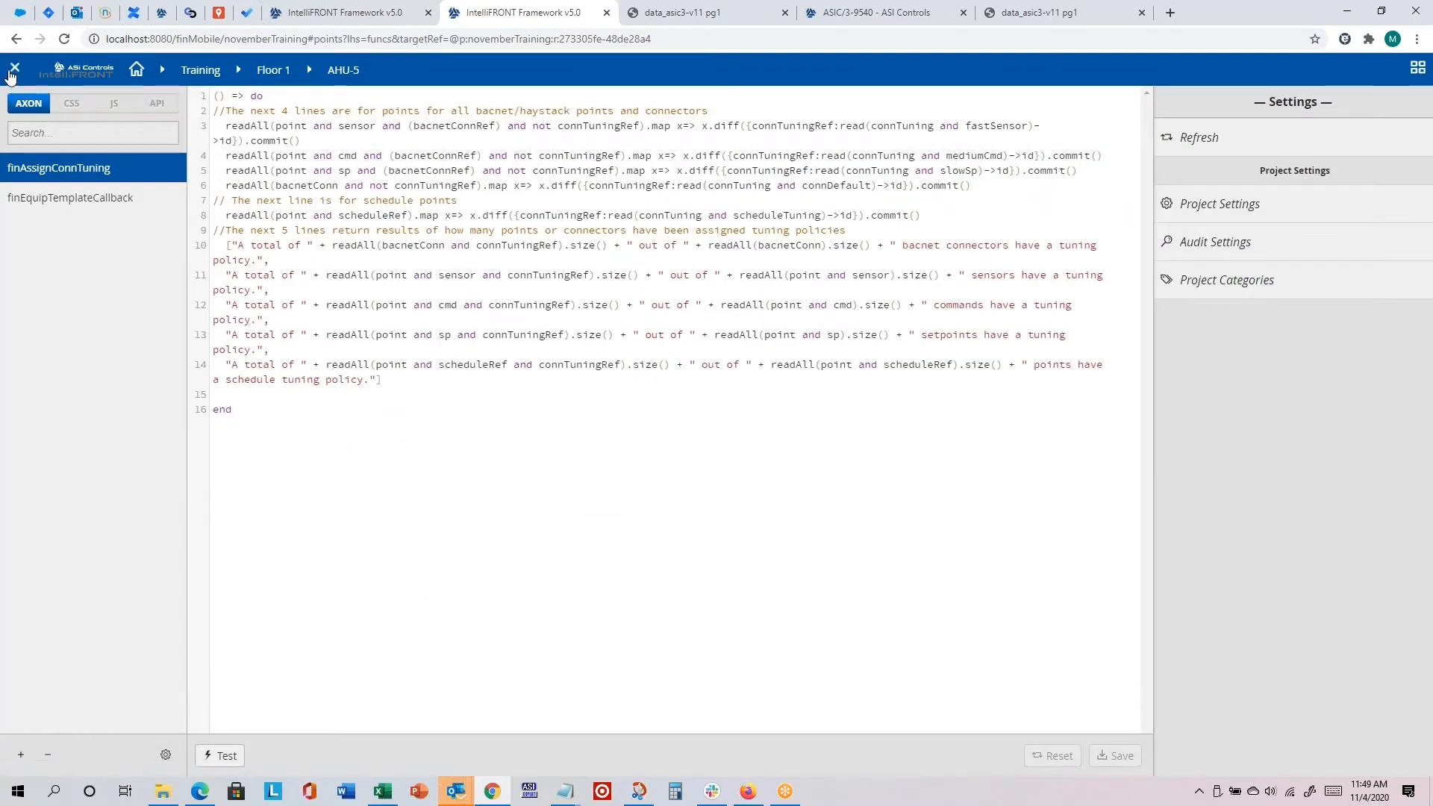
Step: Open the project settings through the Proj option of the Settings app
left_click(13, 72)
left_click(282, 571)
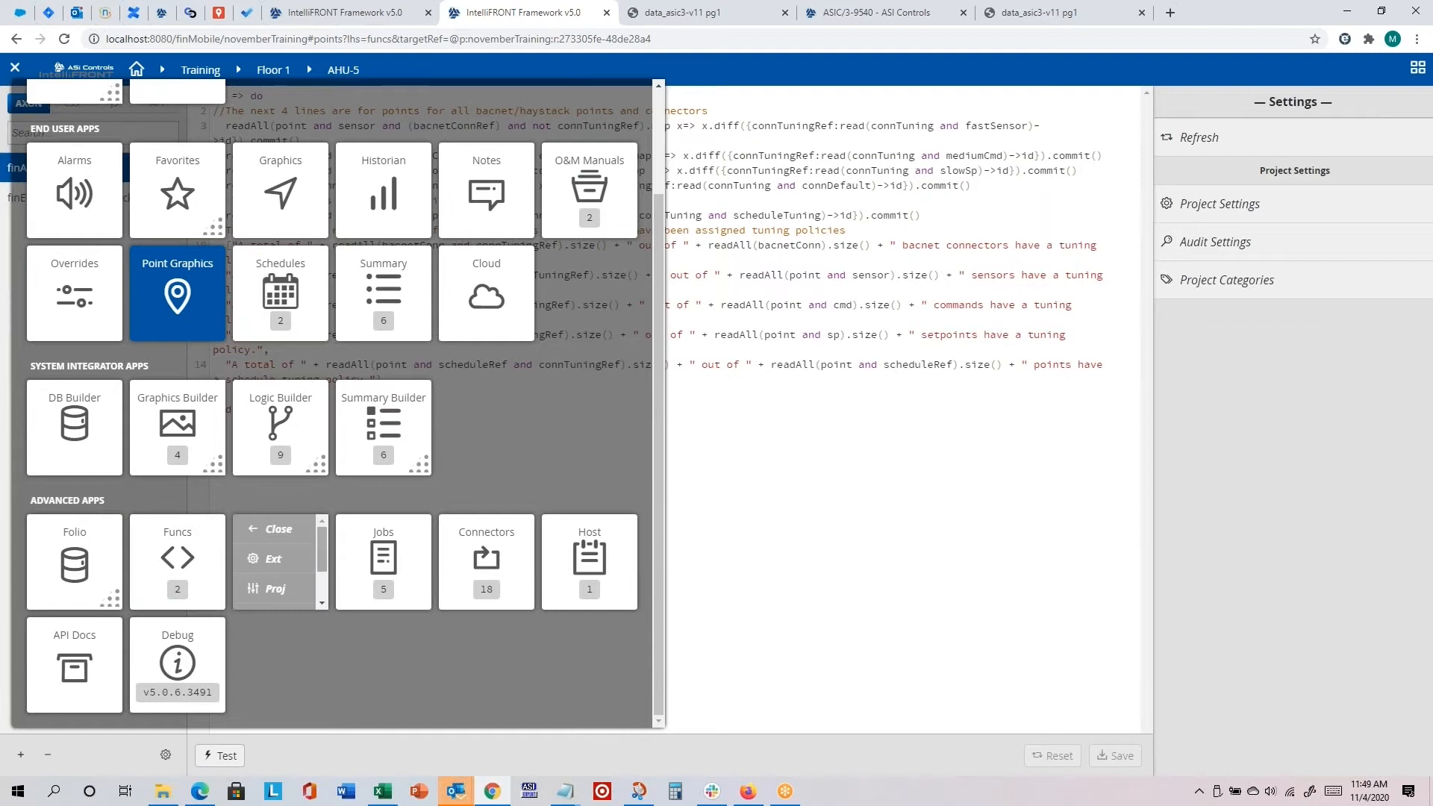
left_click_drag(322, 543, 326, 564)
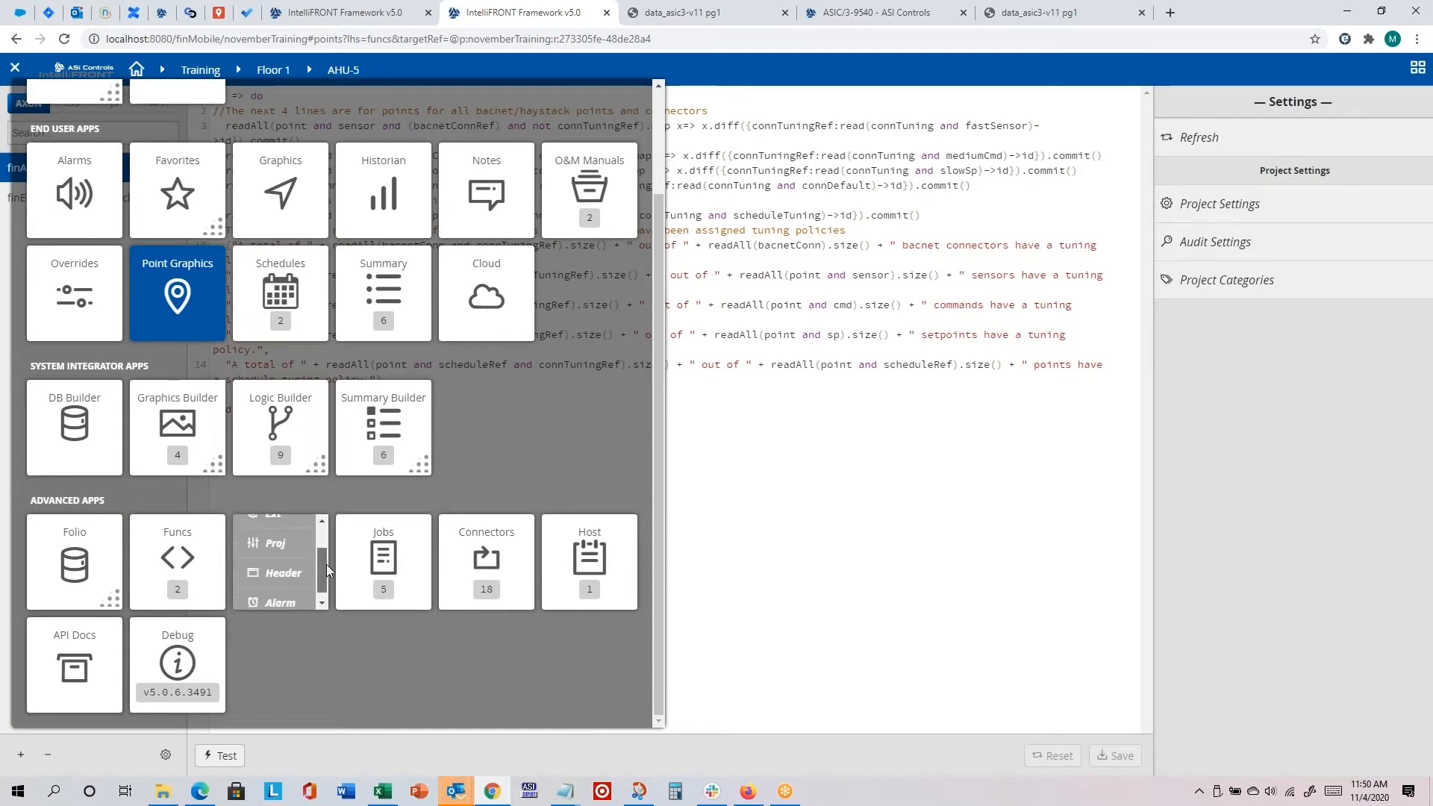
left_click(275, 539)
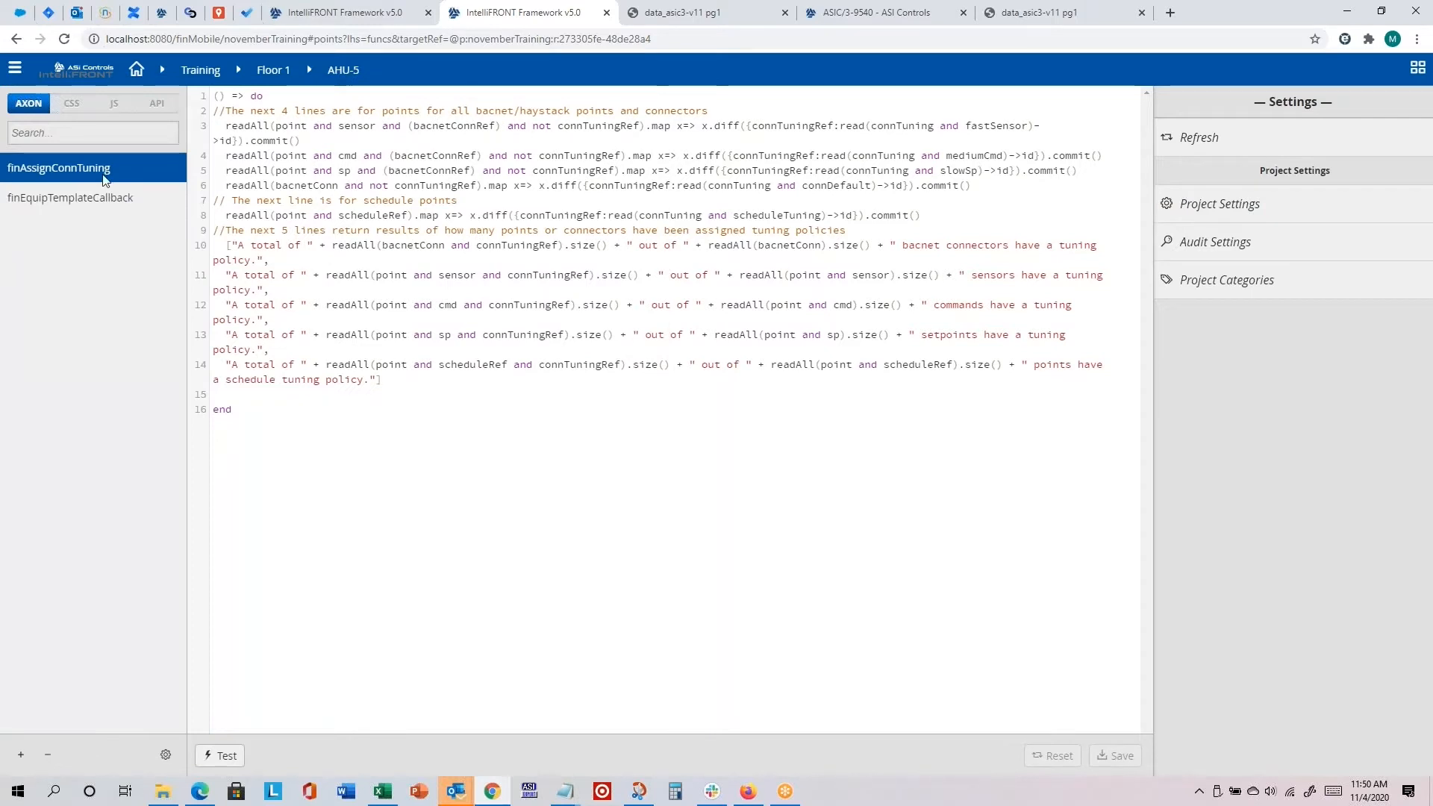
Step: Review the poll rate and notification options in the alarm settings, and dismiss the dialog without applying changes
left_click(15, 68)
left_click(308, 571)
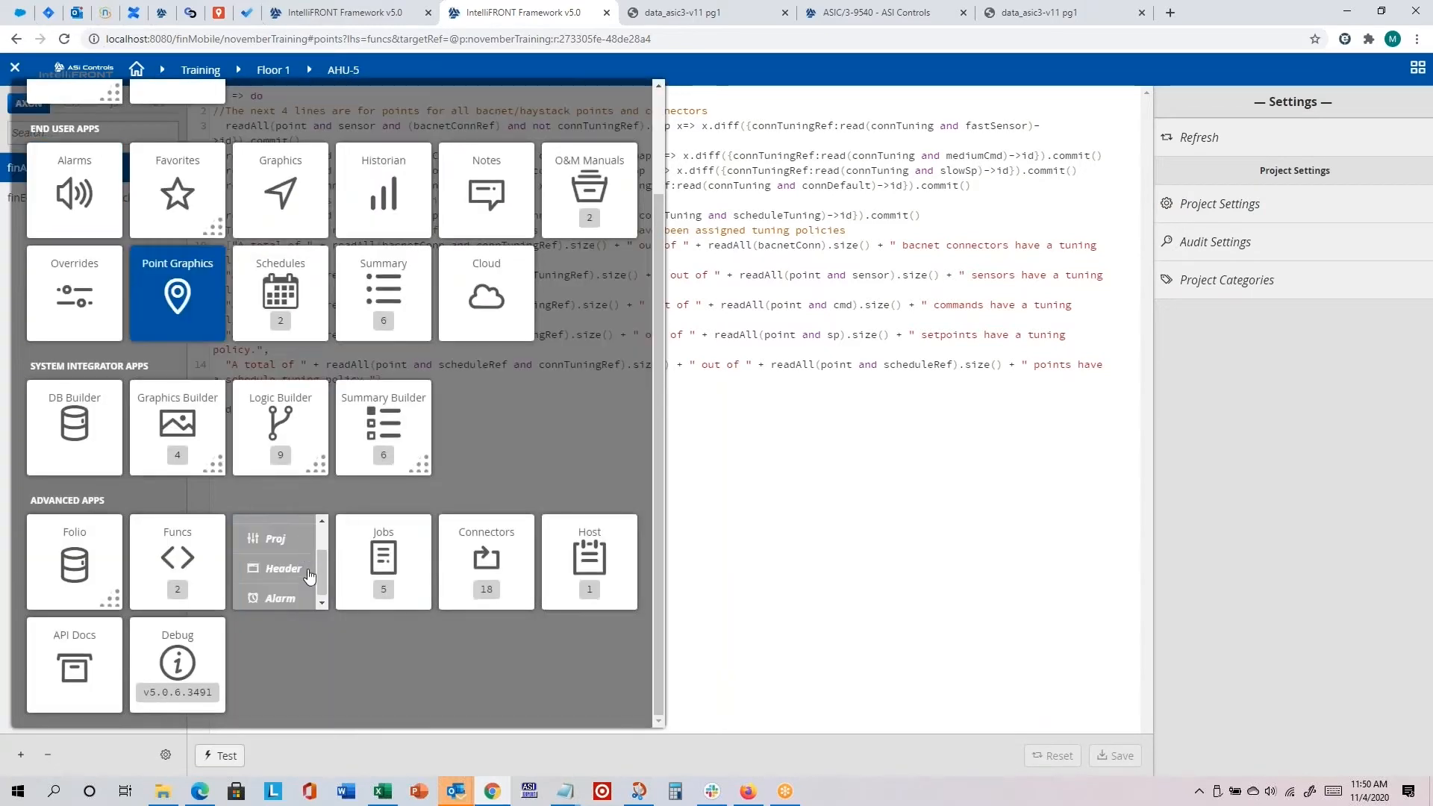
left_click(280, 600)
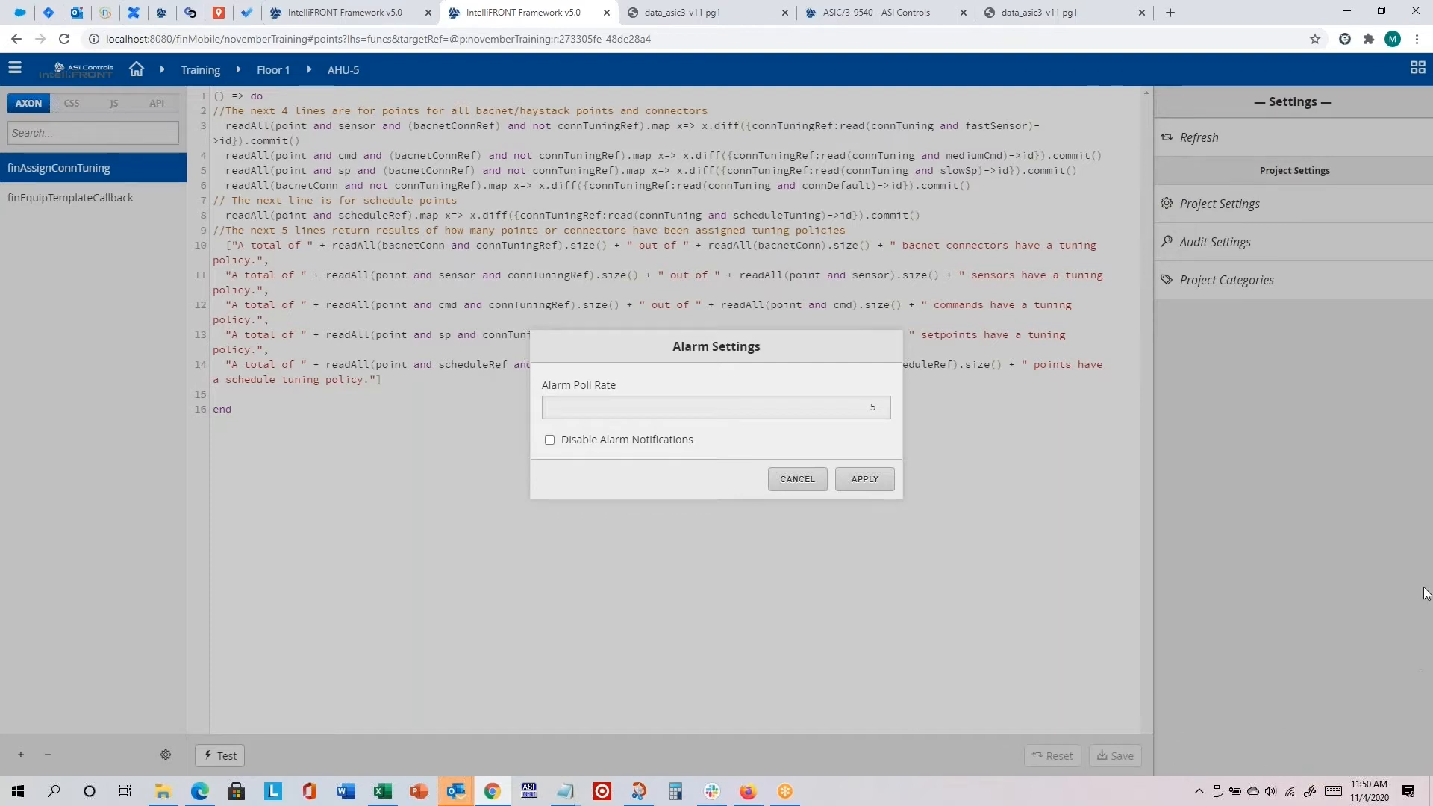
left_click(808, 481)
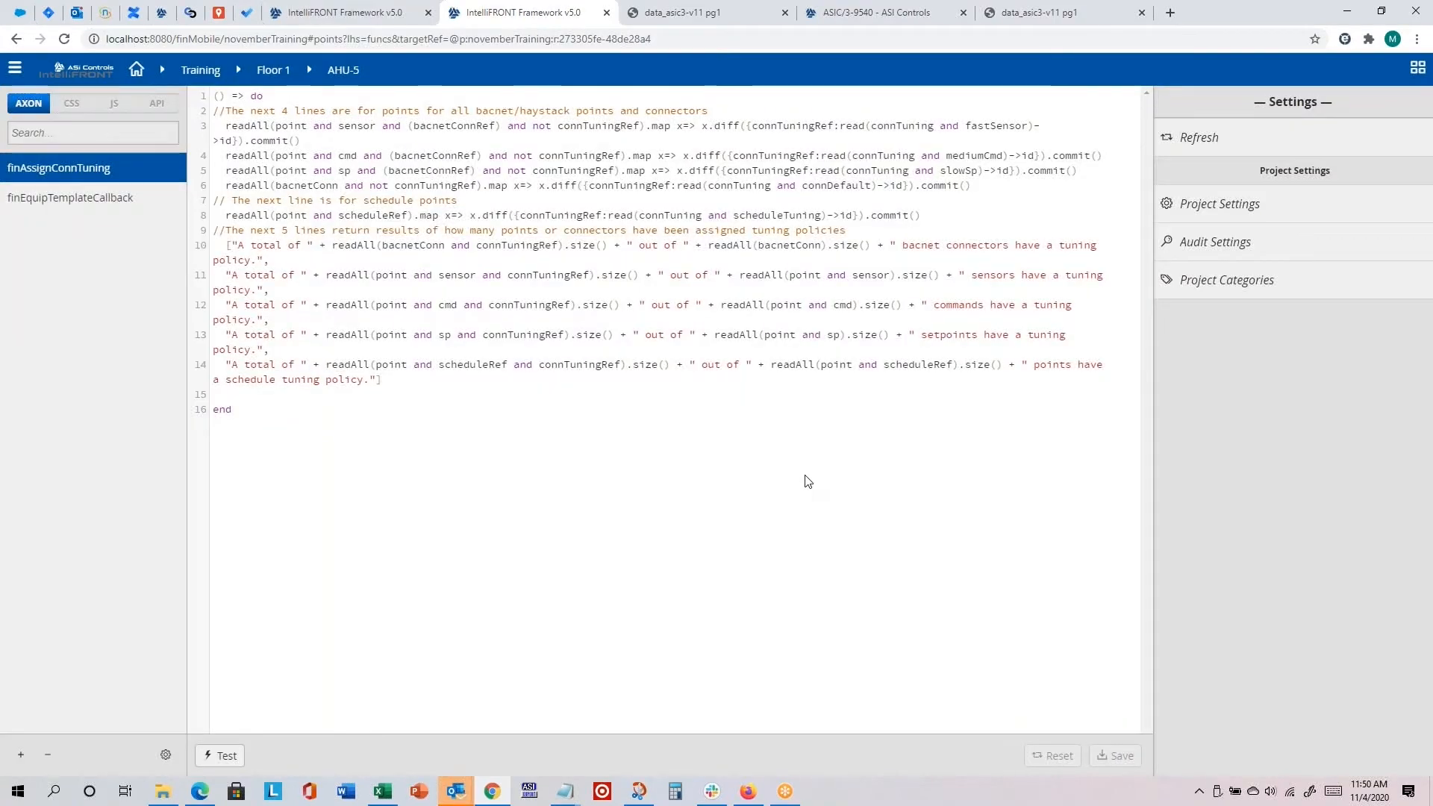
left_click(13, 72)
mouse_move(283, 556)
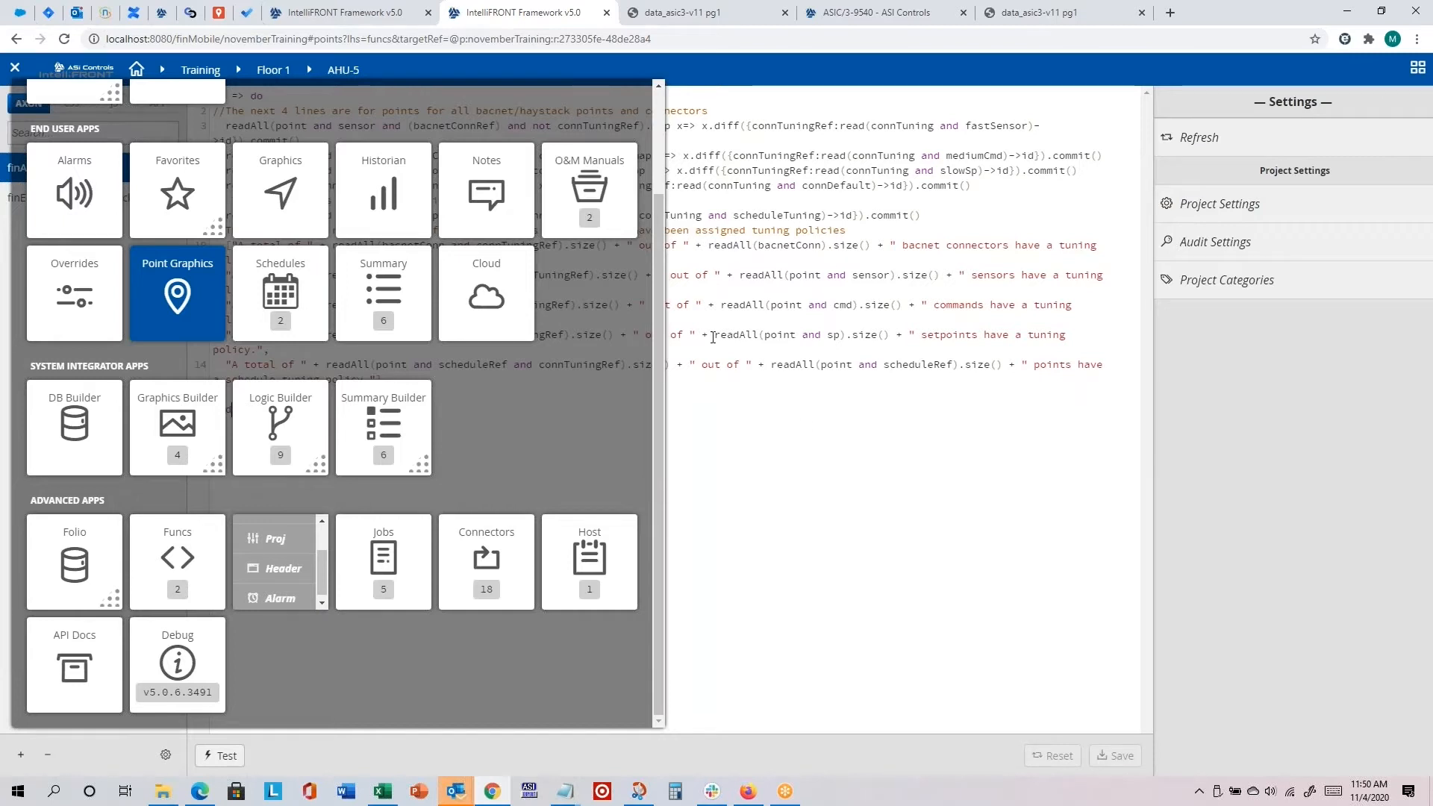
left_click(17, 74)
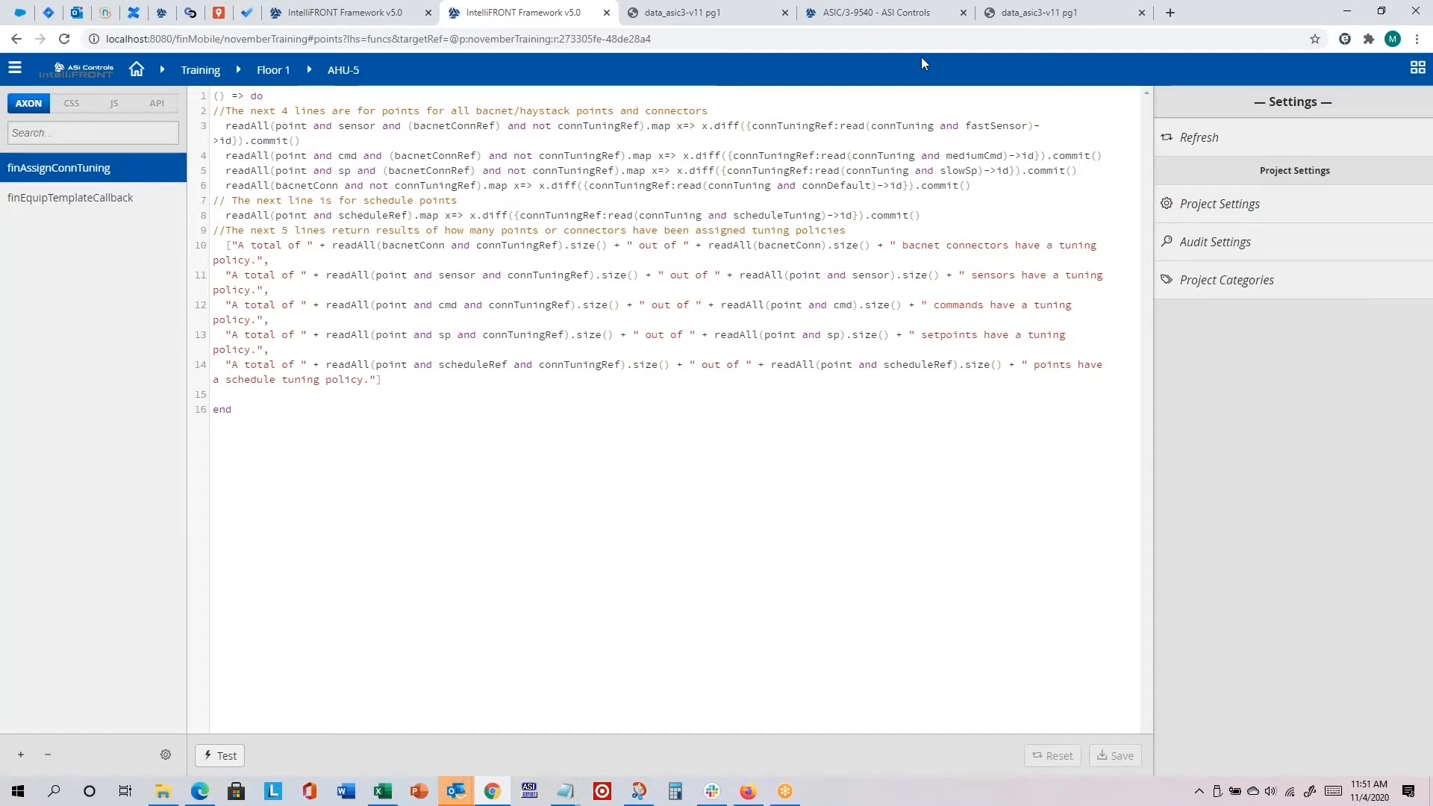
Step: Open the header settings and review the link types available for the header's Home button
left_click(13, 71)
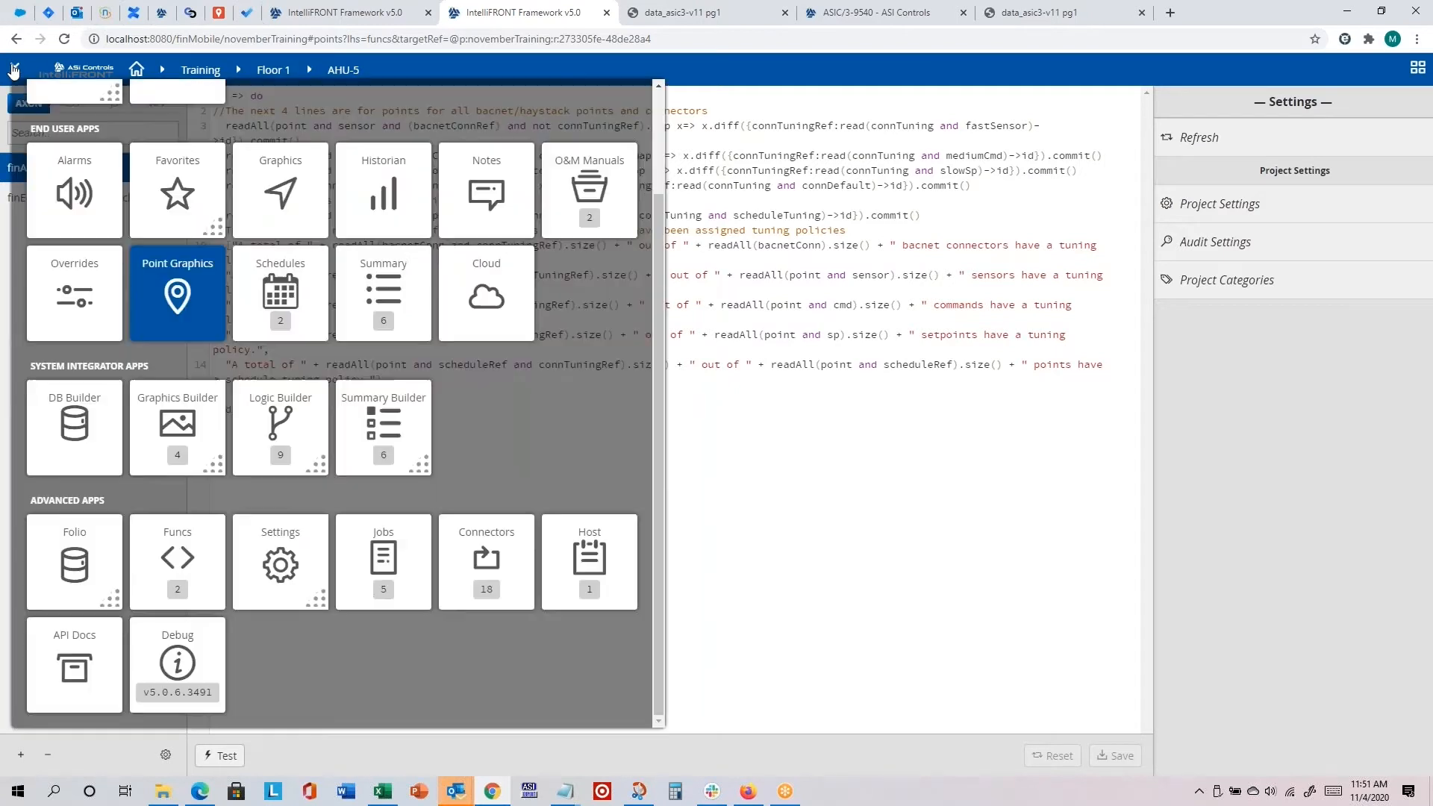
left_click(268, 569)
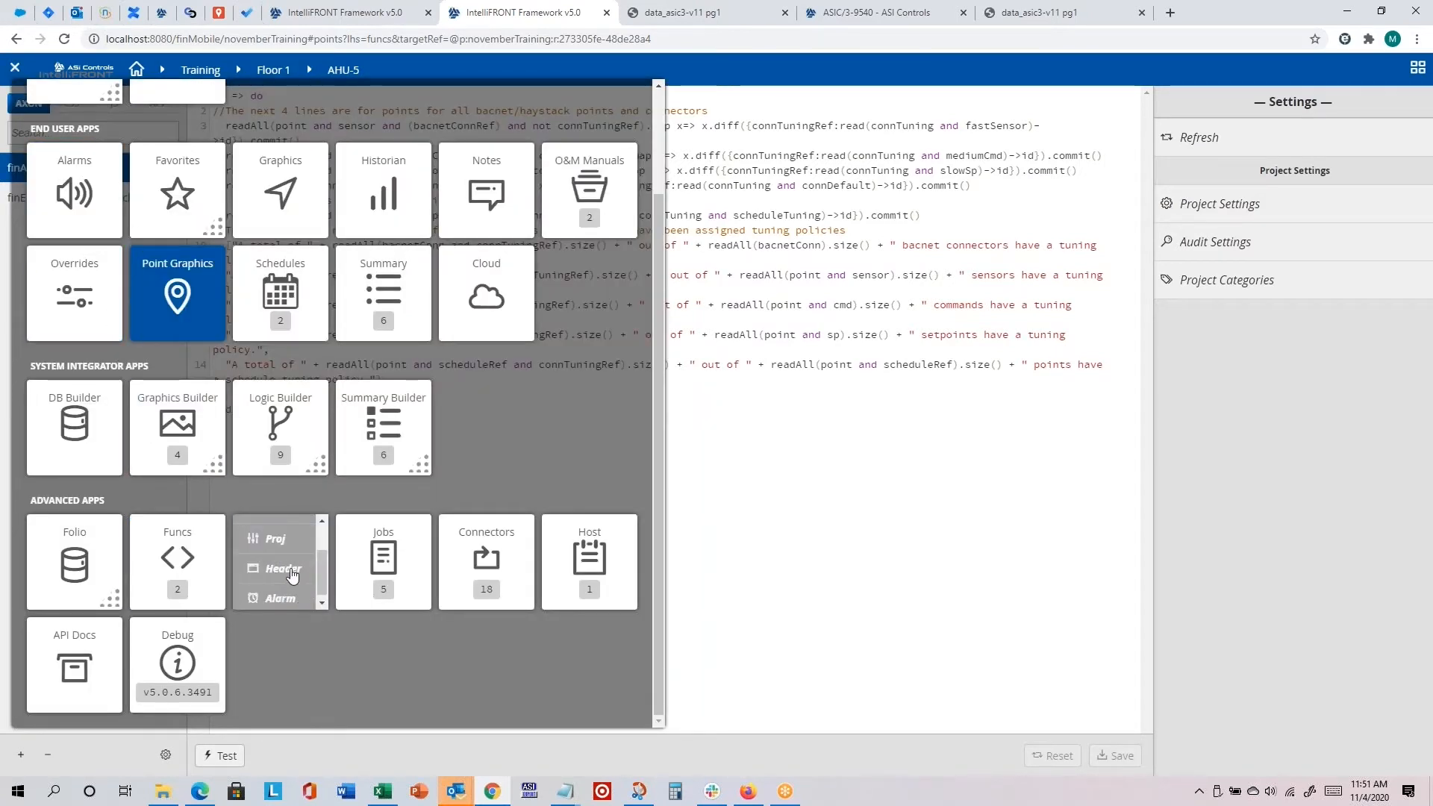
left_click(291, 571)
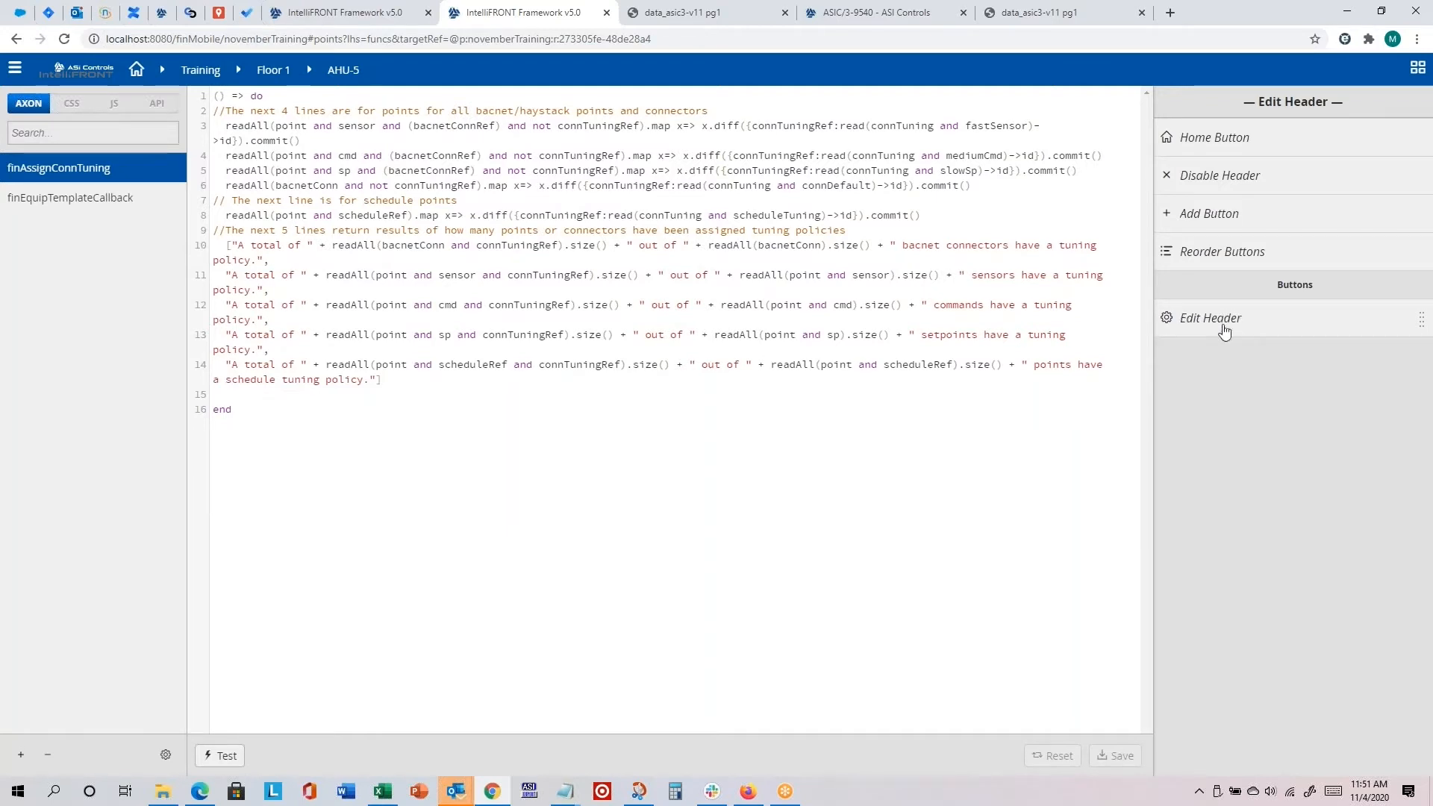
left_click(1220, 139)
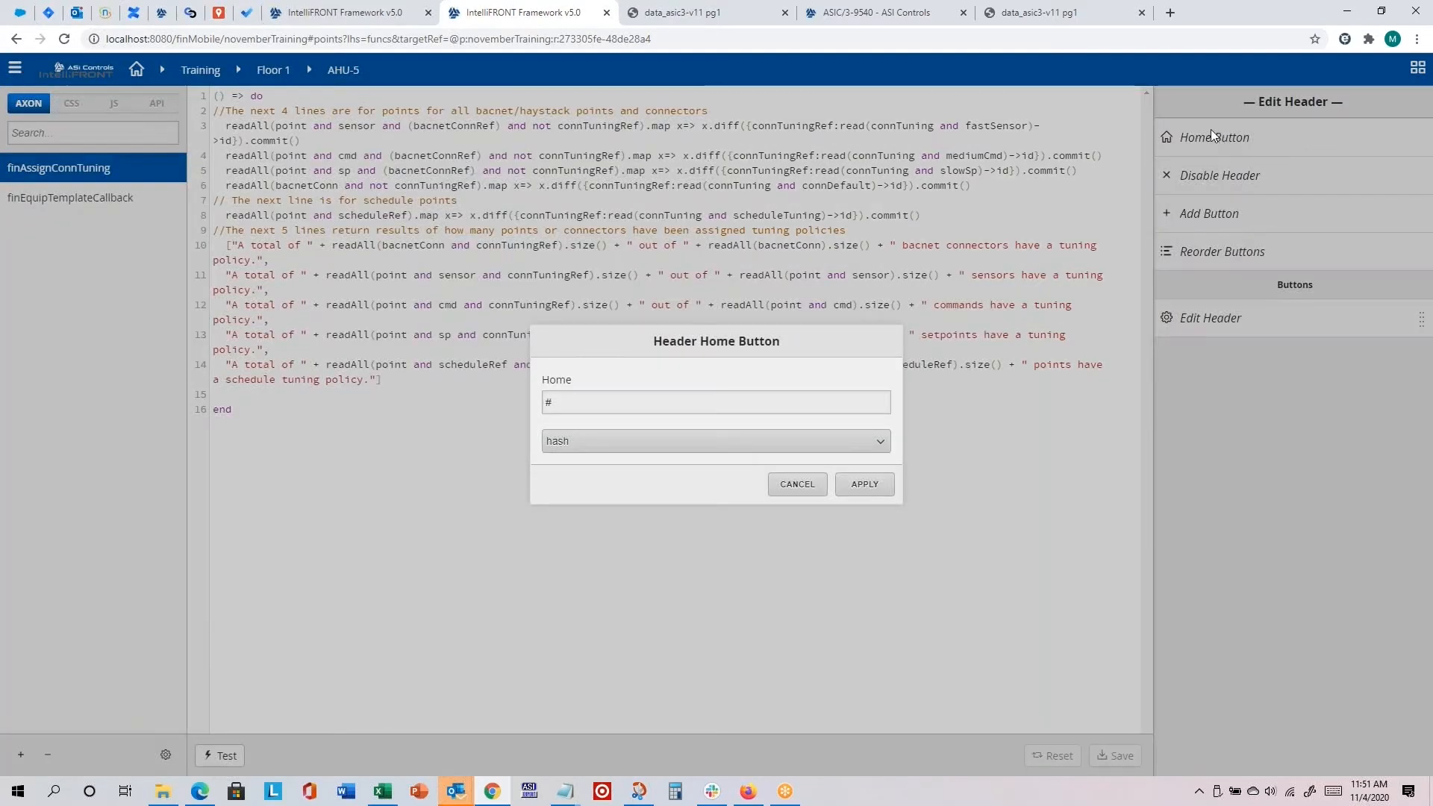
left_click(842, 442)
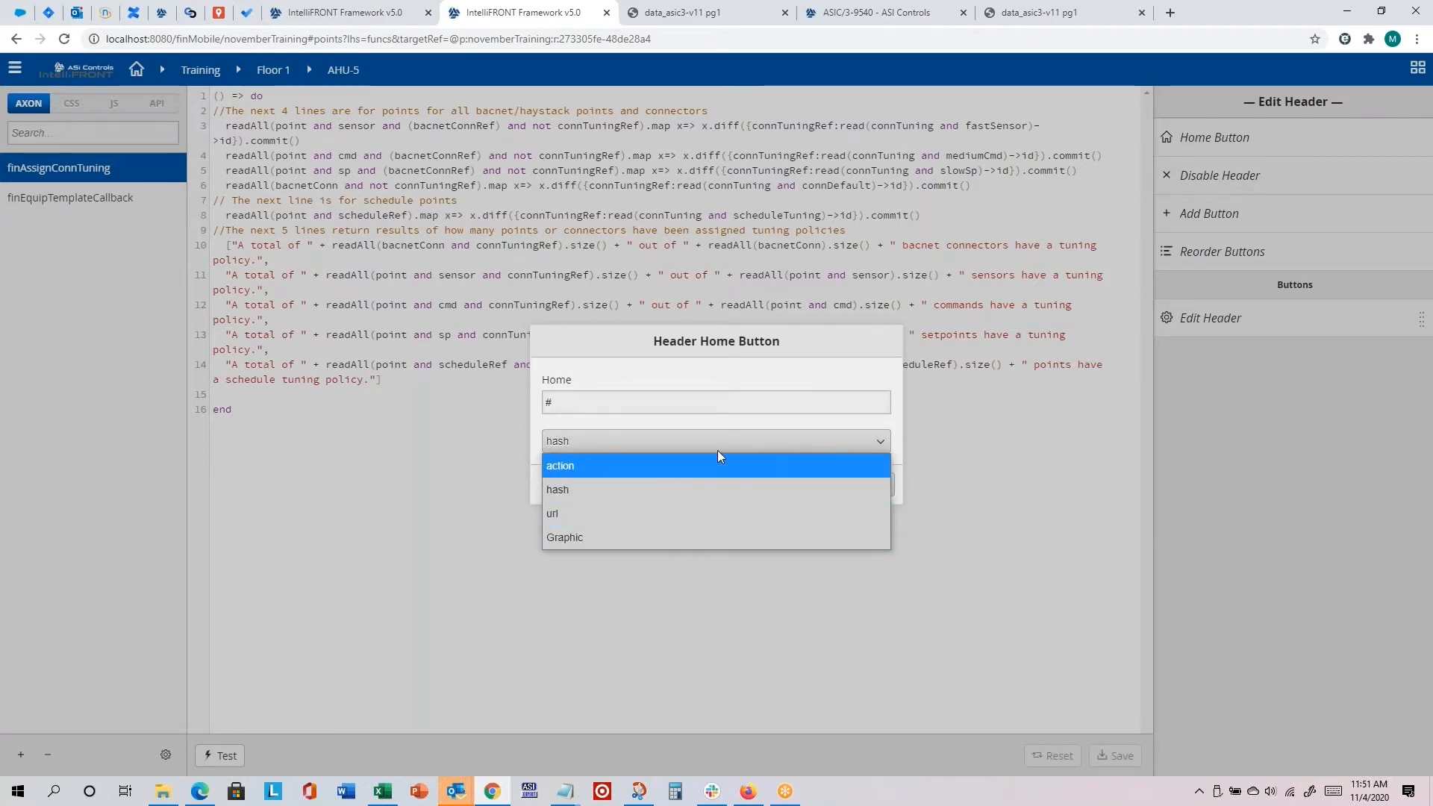
left_click(1248, 385)
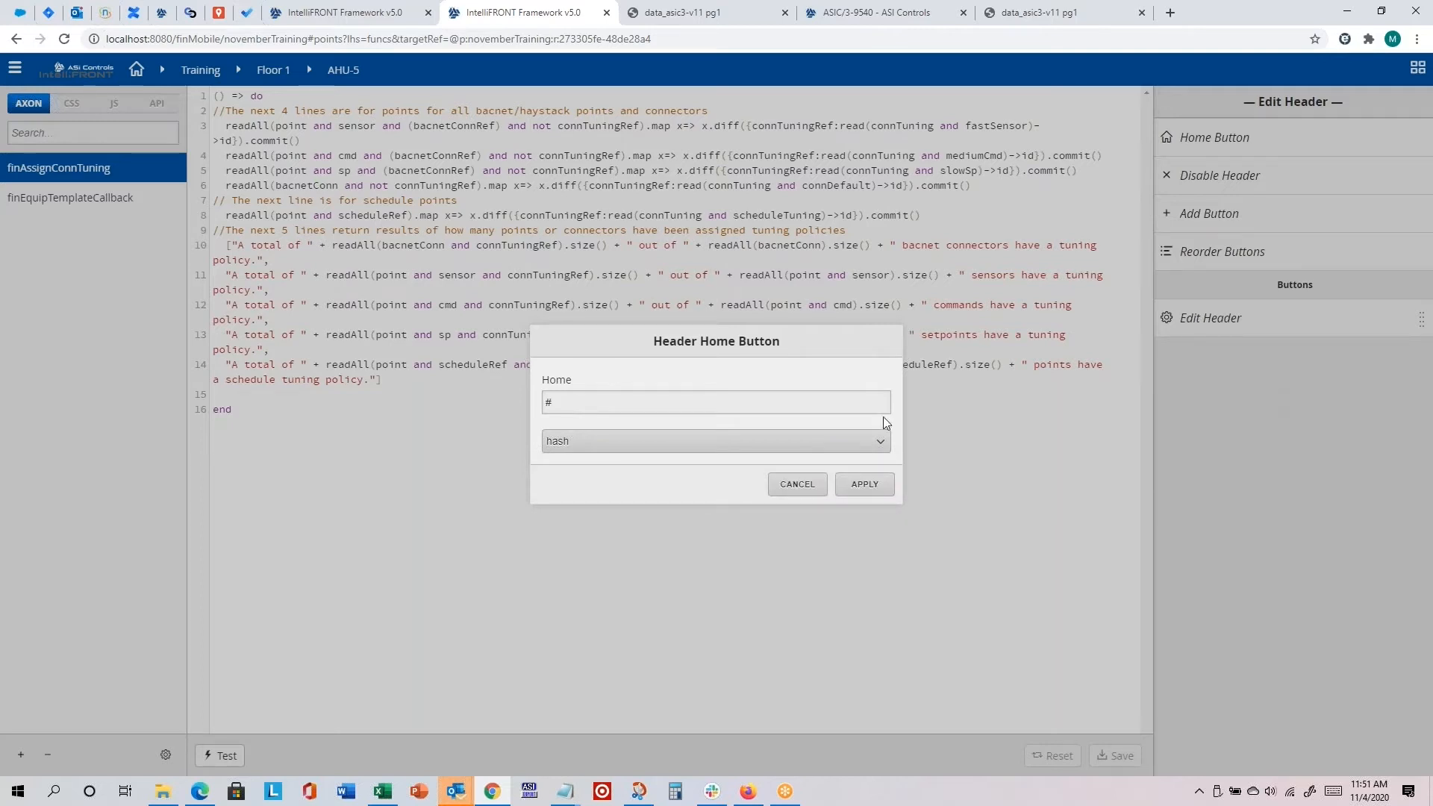
Step: Set the header's Home button to the Graphic type, linking to First Floor Floorplan with Floor 1 as target, and apply it
left_click(728, 439)
left_click(638, 532)
left_click(860, 482)
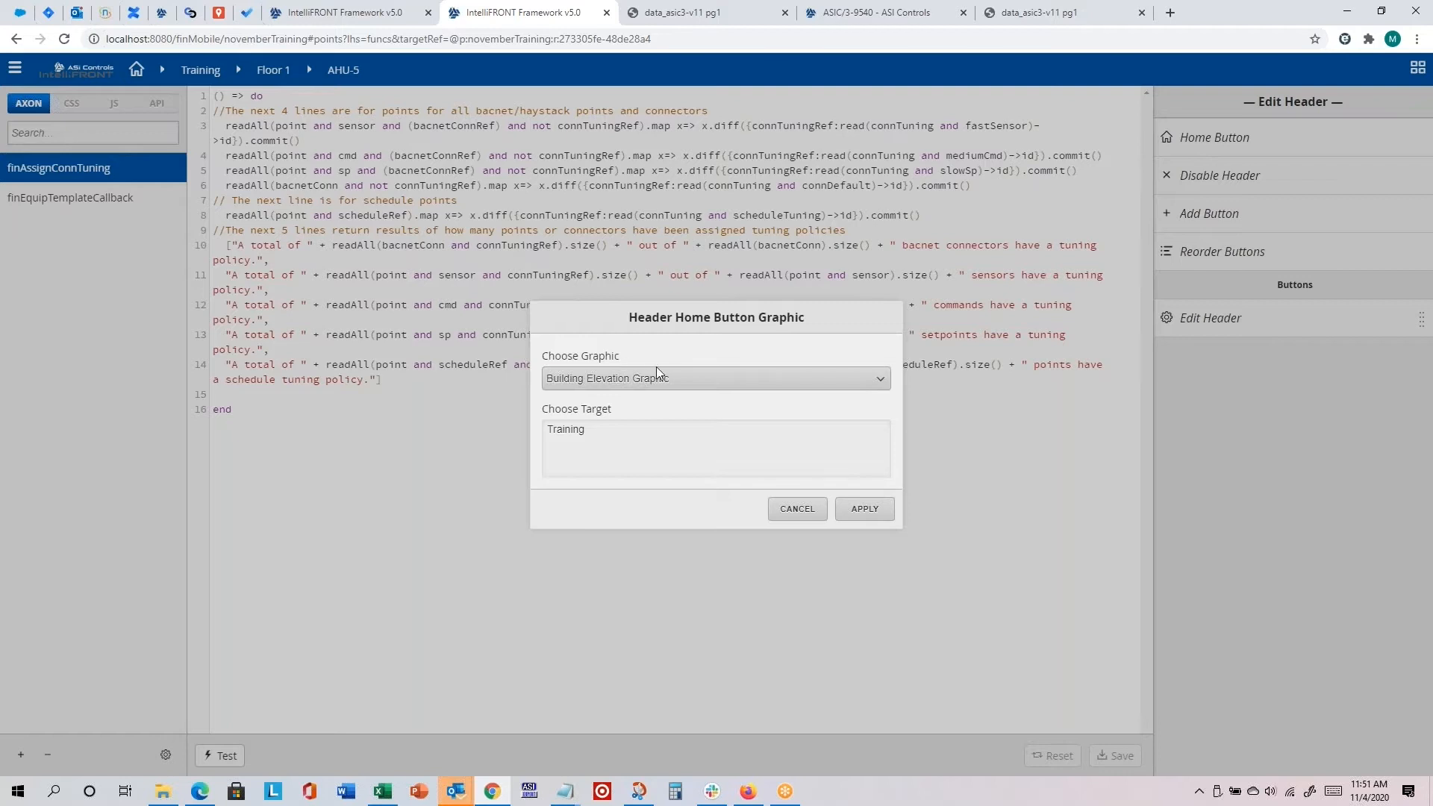
left_click(672, 379)
left_click(615, 423)
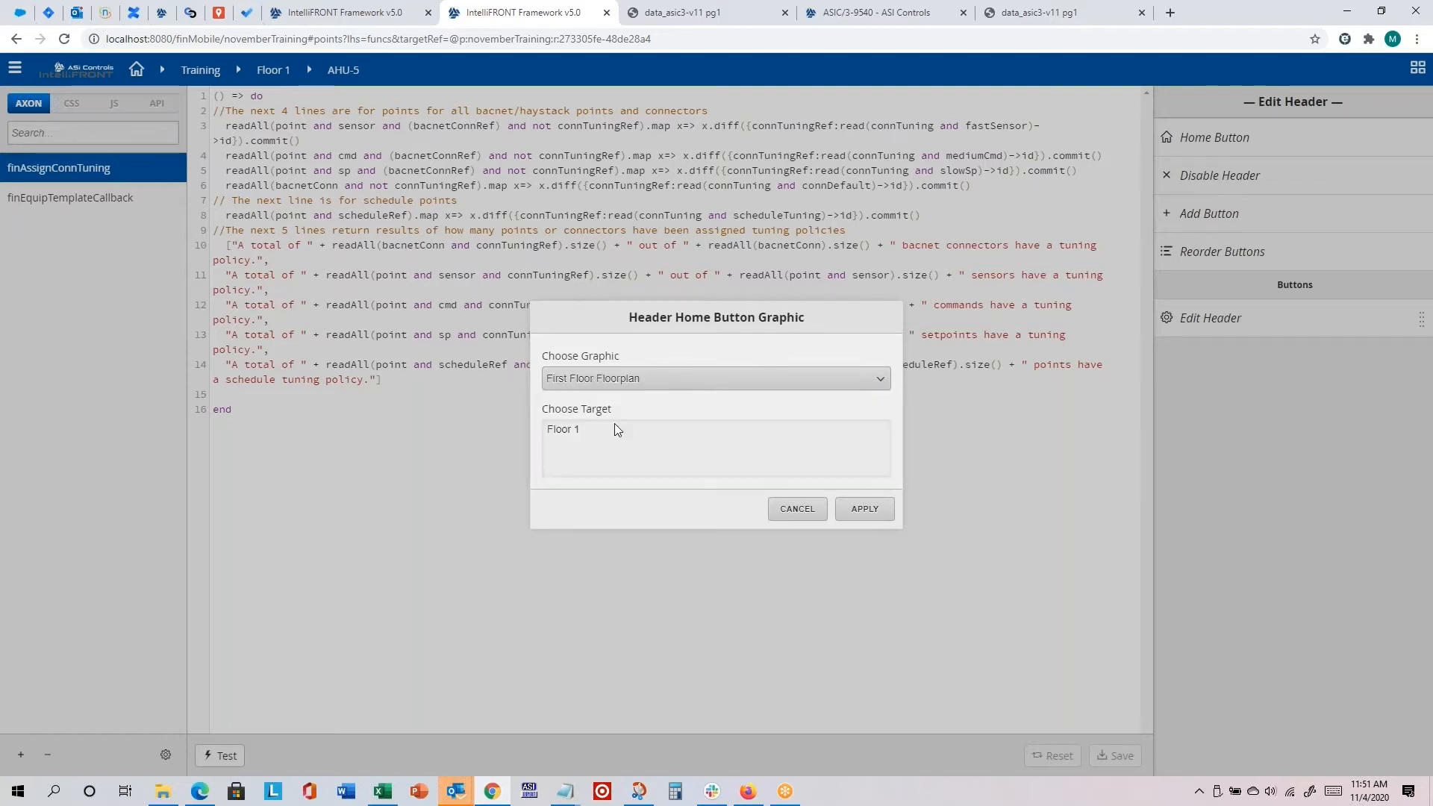
left_click(573, 429)
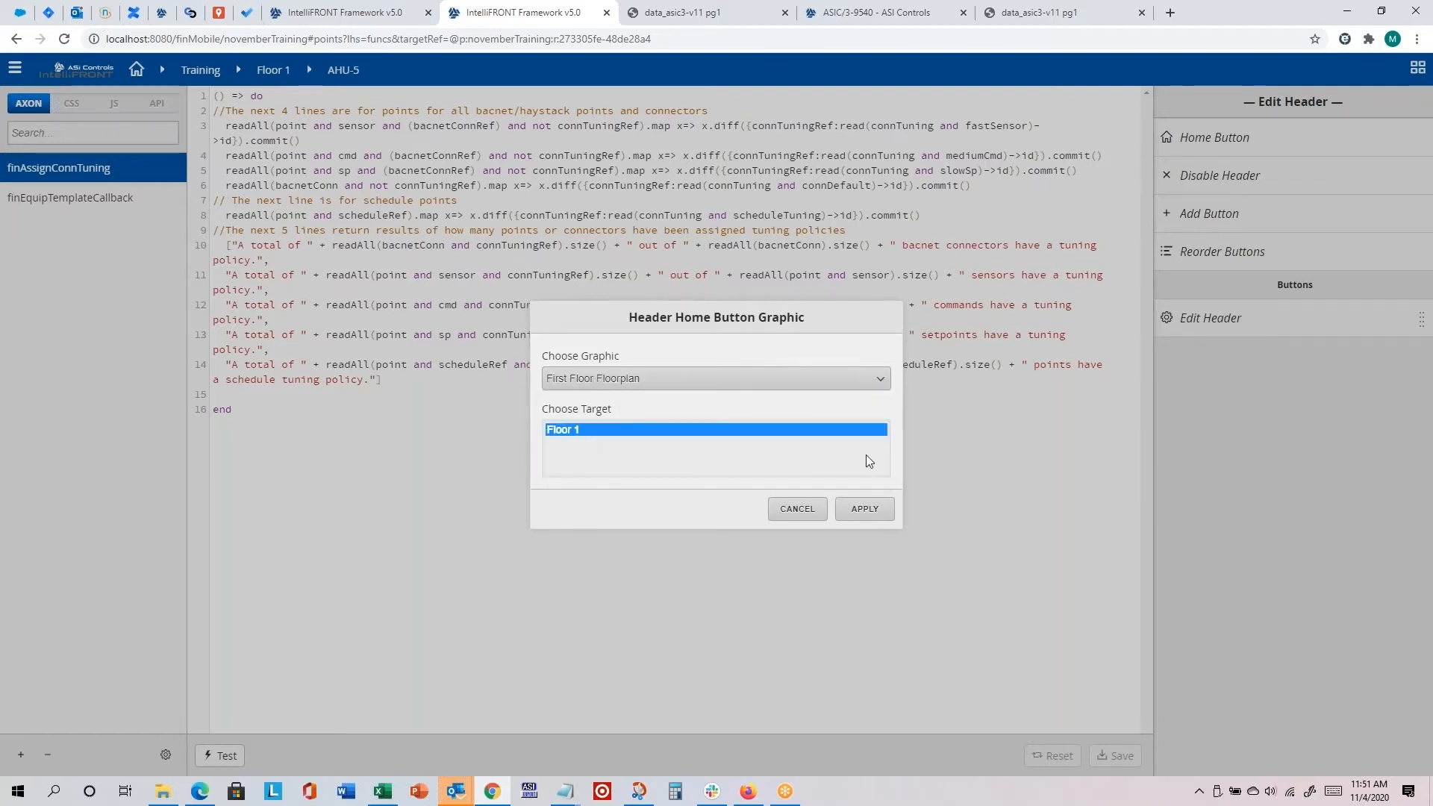
left_click(862, 512)
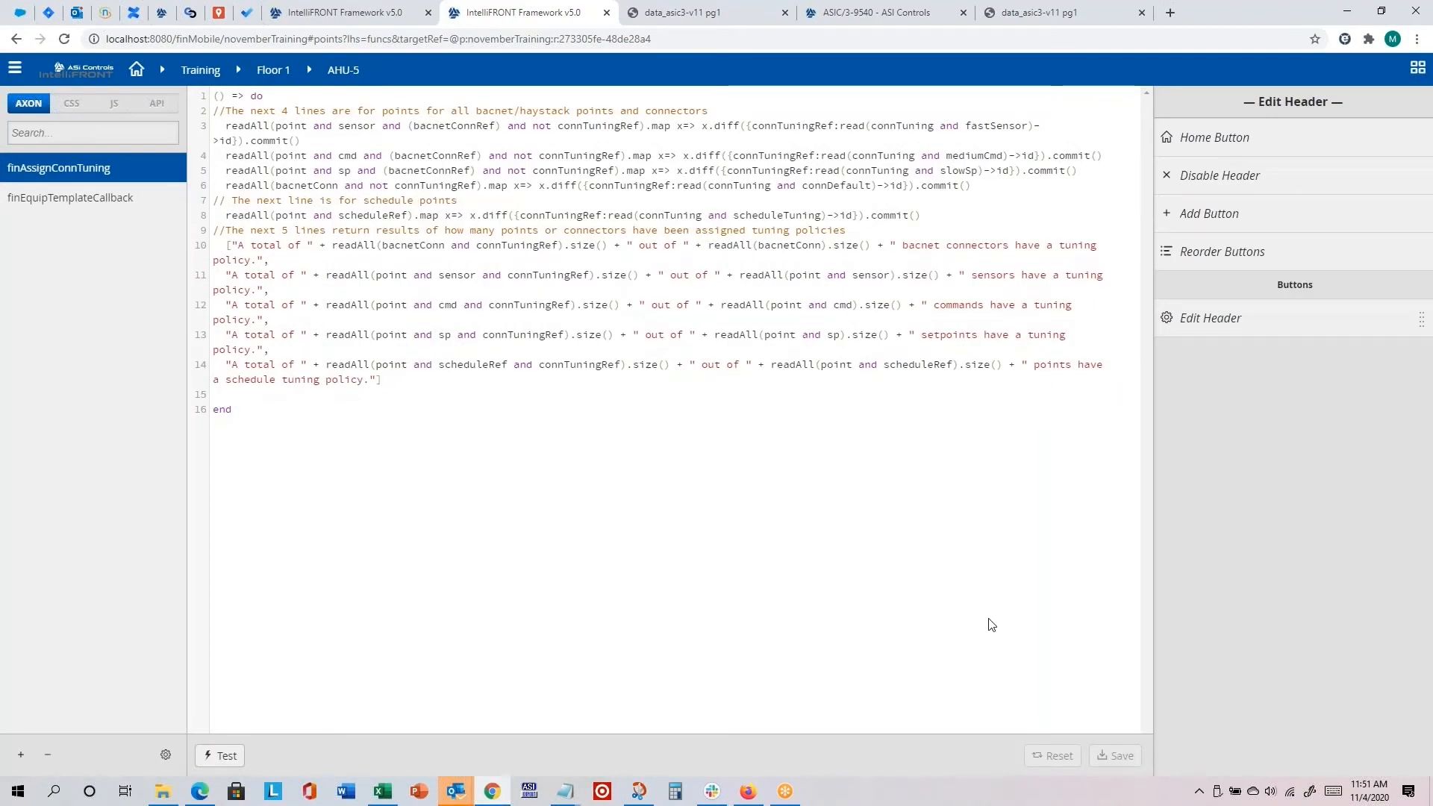
Step: Reload the page and switch the navigation bar to the custom header
left_click(69, 41)
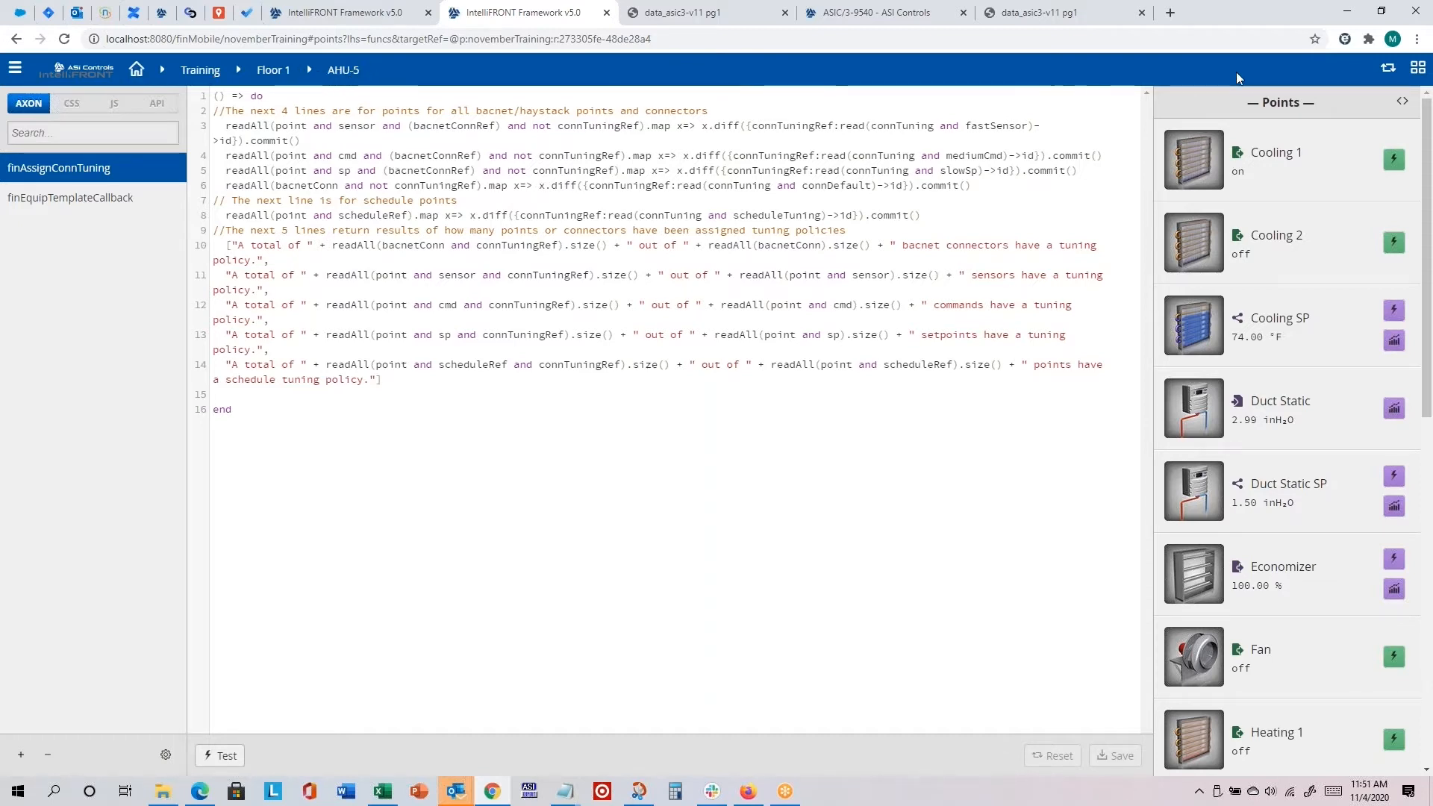
left_click(1389, 69)
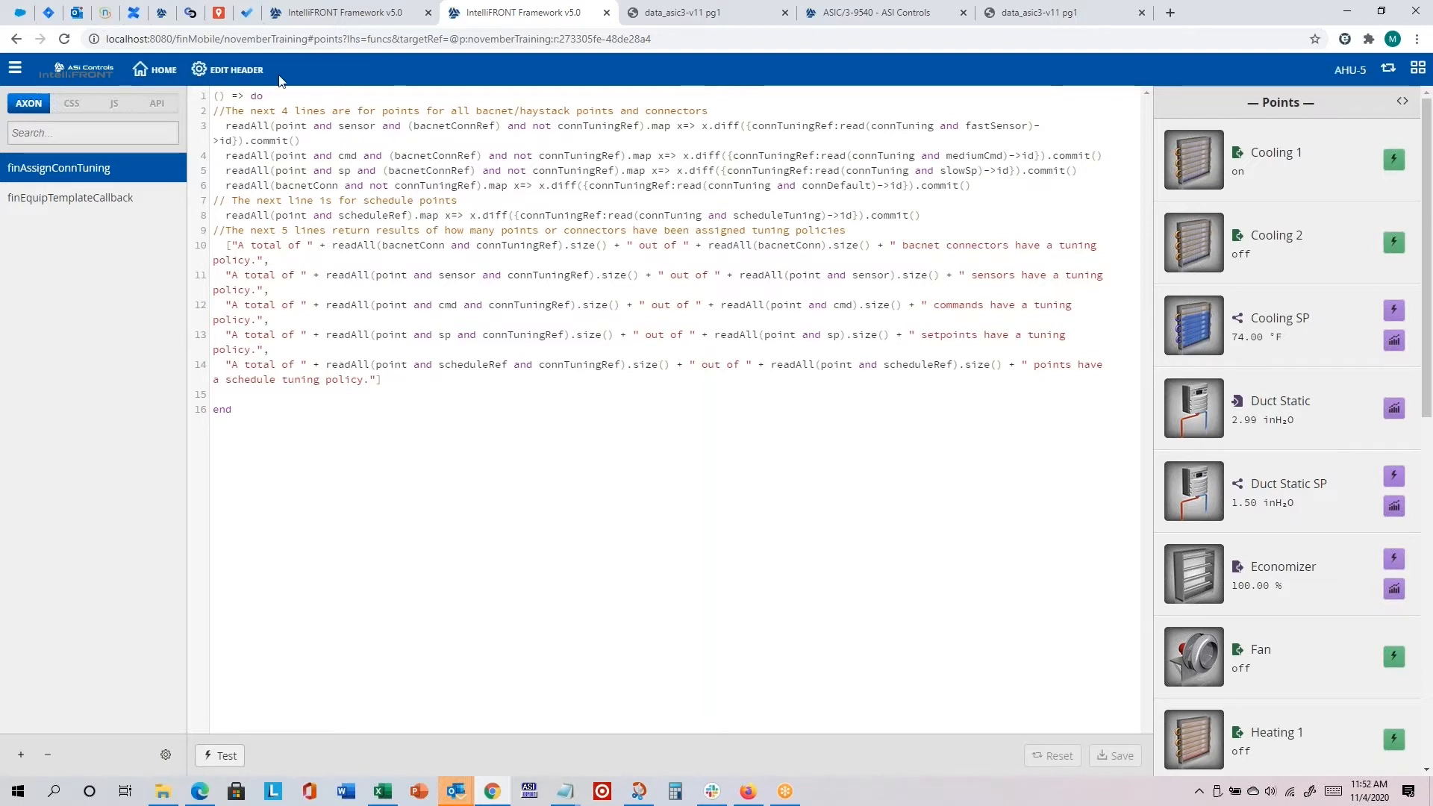
Step: Check the AHU-5 quick menu, dismiss it and follow the custom header's Home link
left_click(1351, 72)
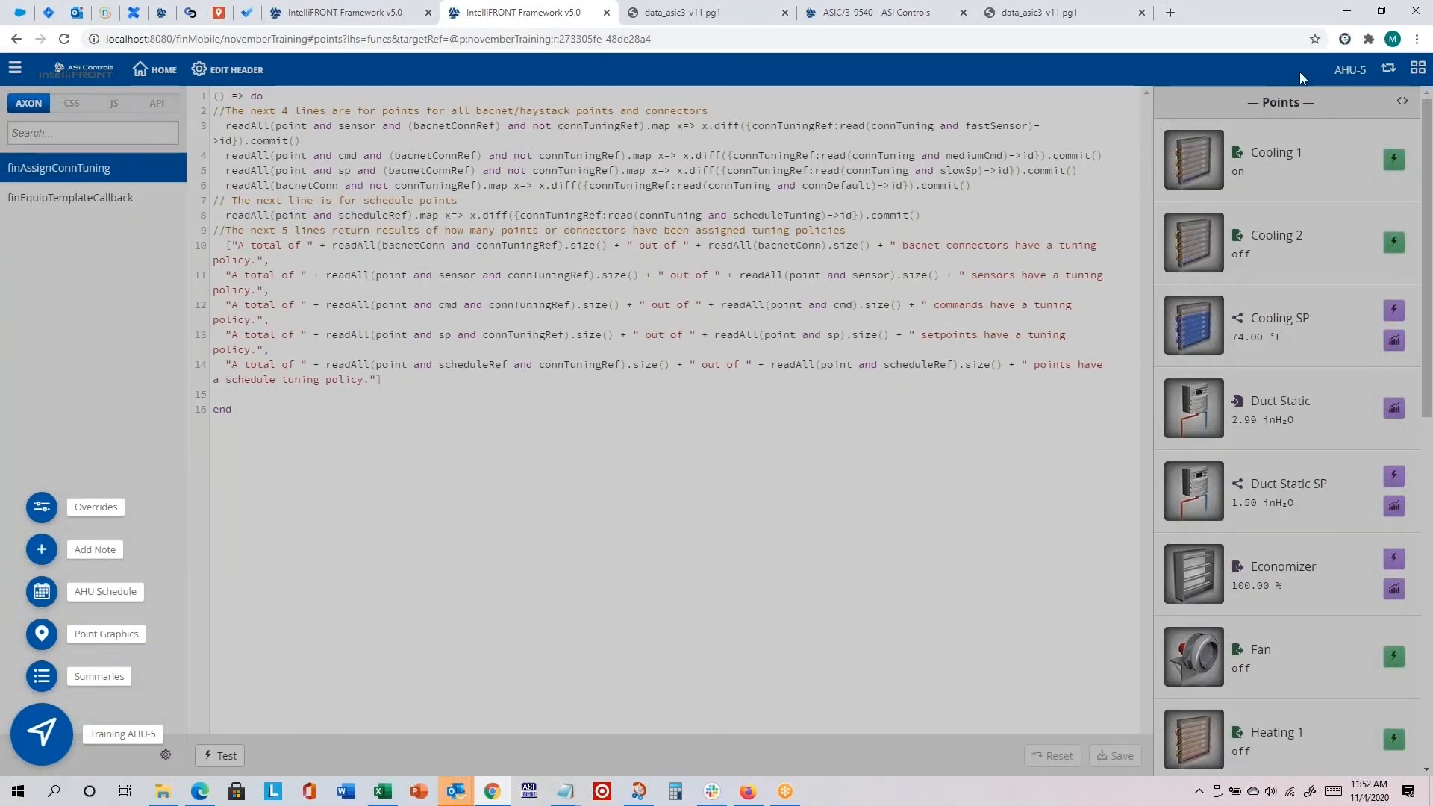
left_click(1301, 78)
left_click(161, 70)
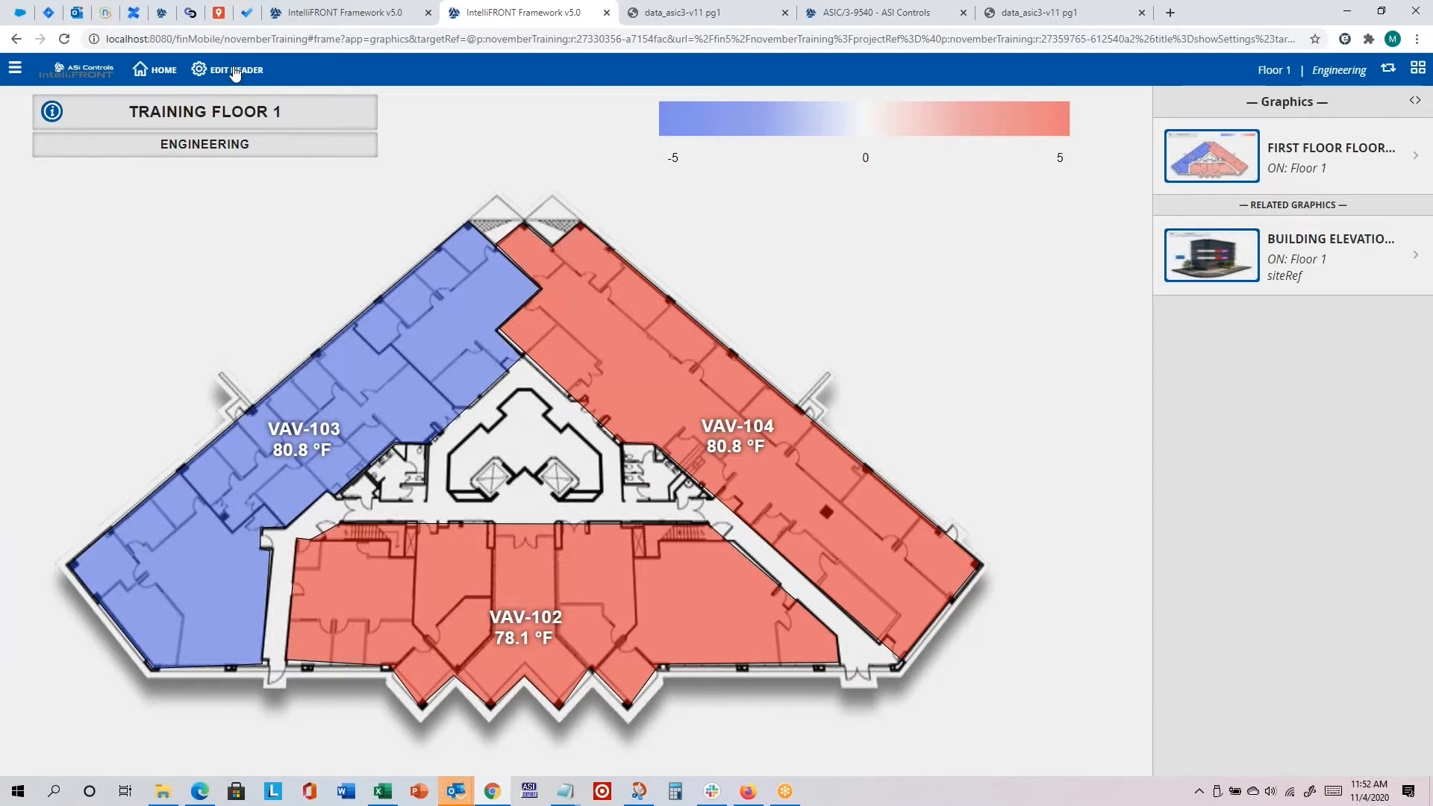
Step: Add a new button to the custom header and set its display name to AHU-5
left_click(235, 72)
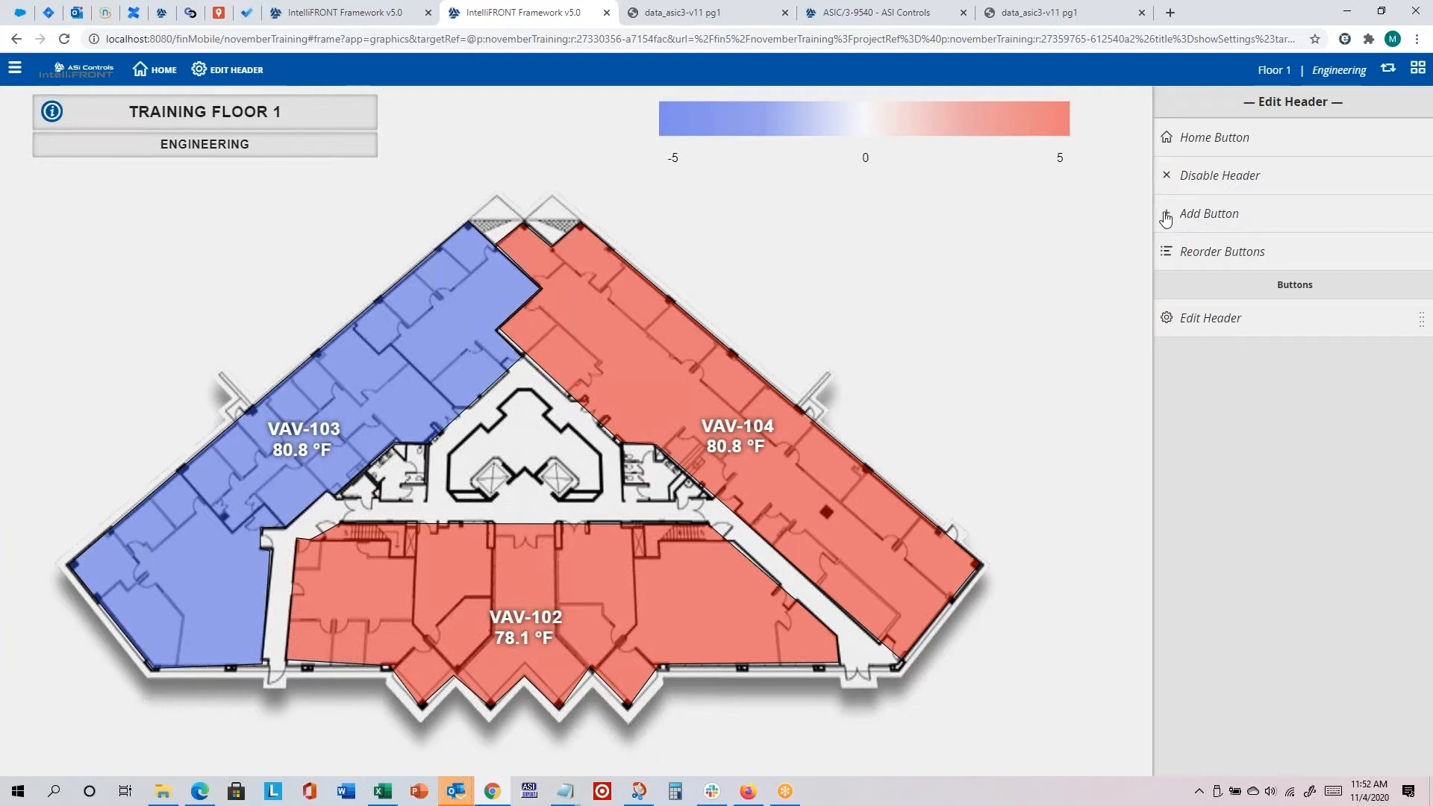
left_click(1201, 216)
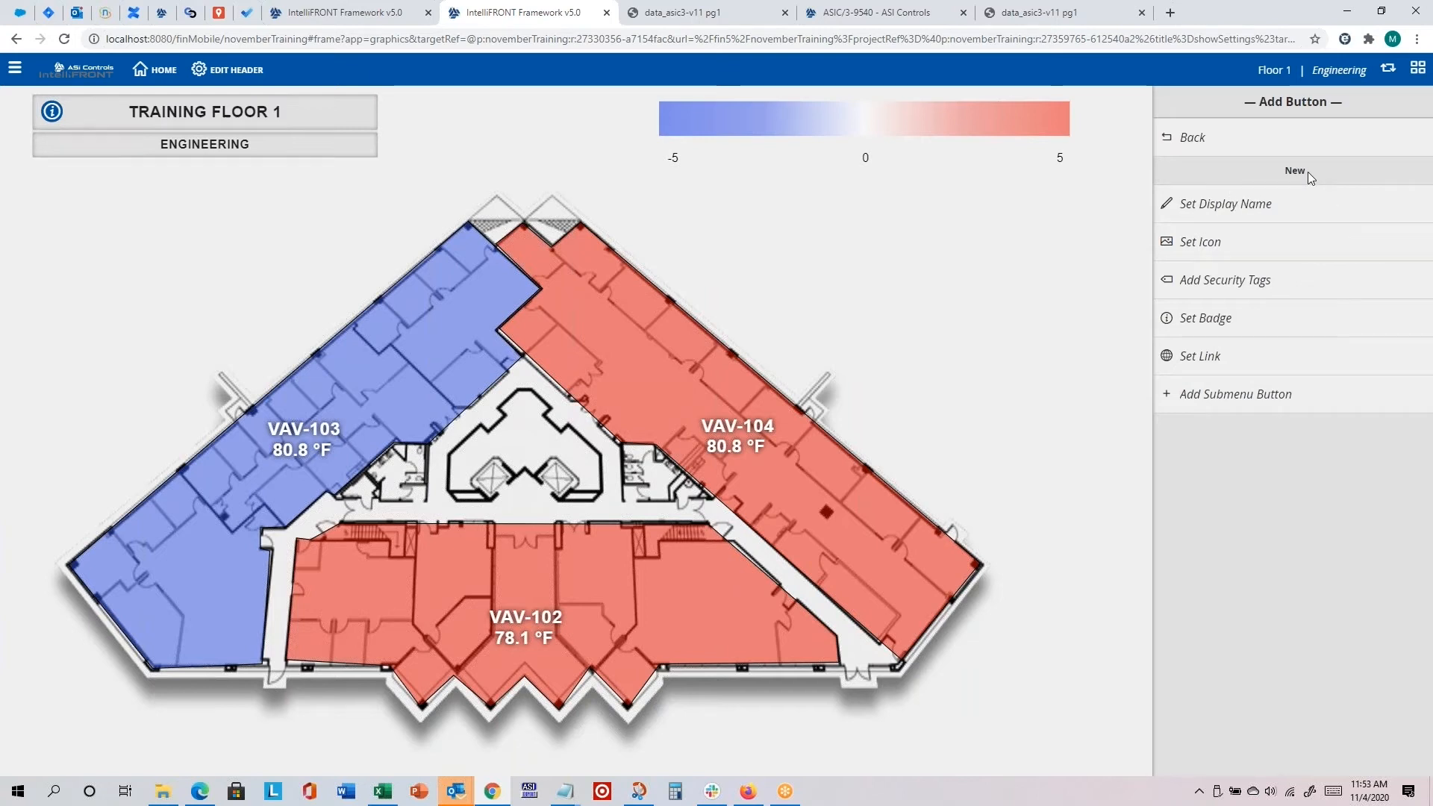
left_click(1227, 205)
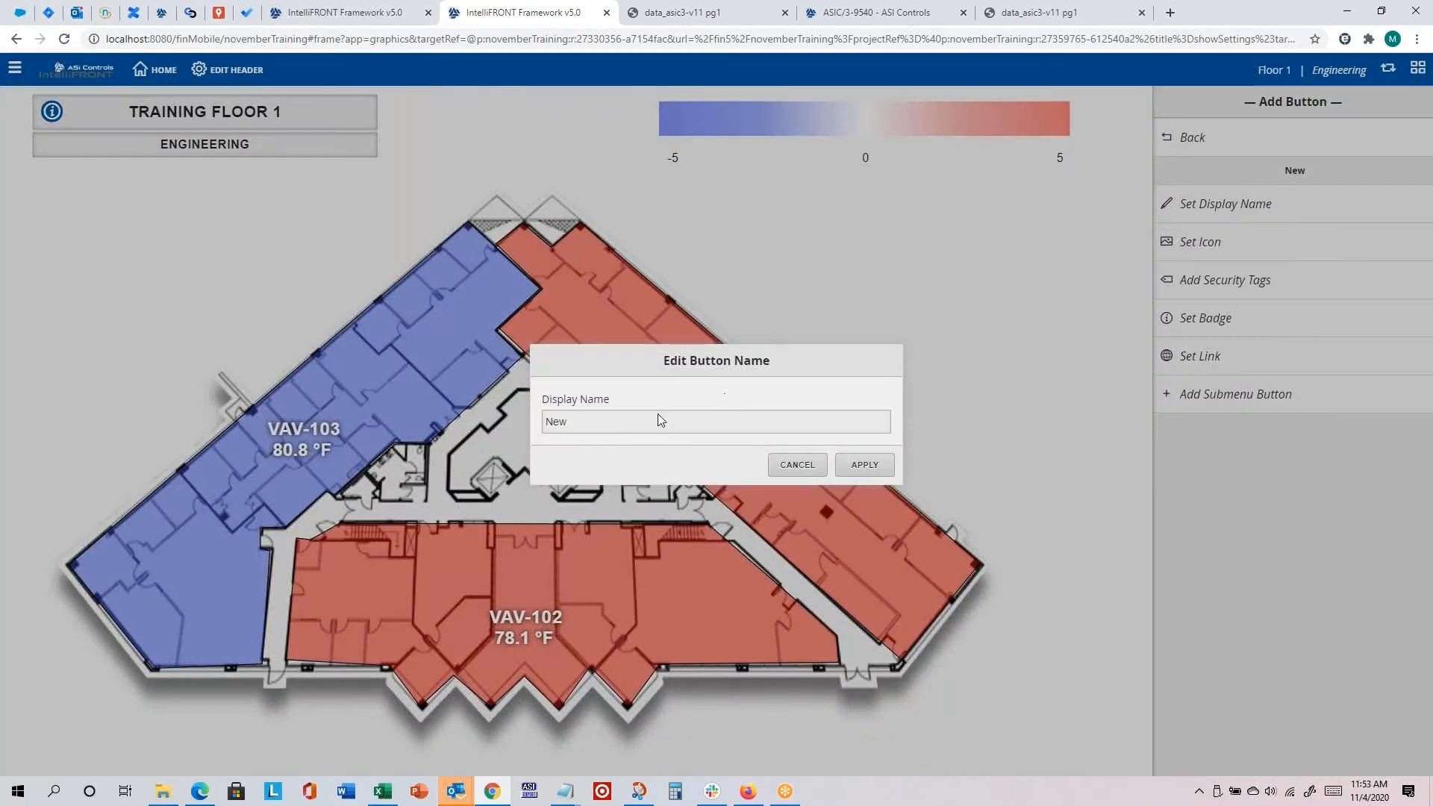
double_click(559, 421)
type("AHU-5")
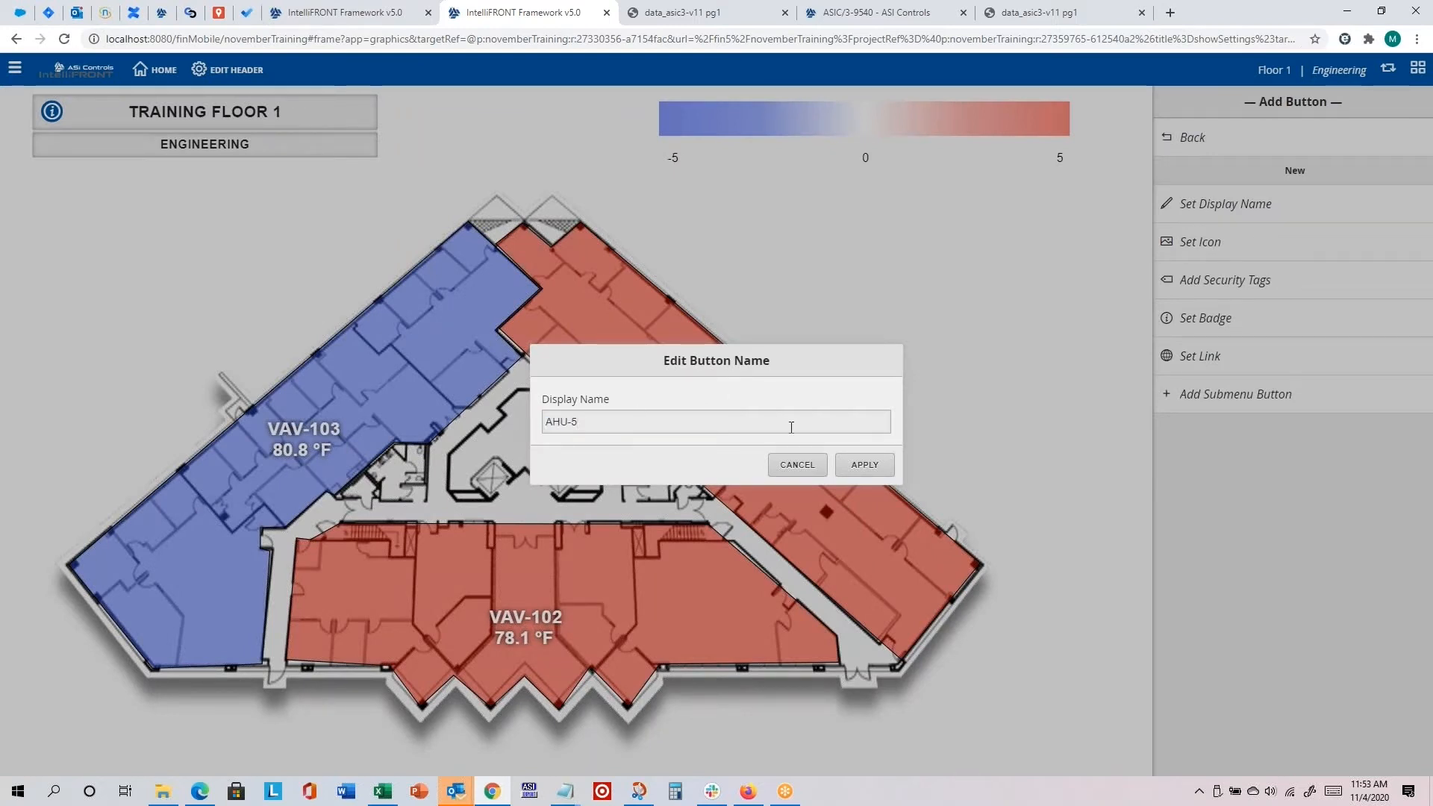
left_click(865, 464)
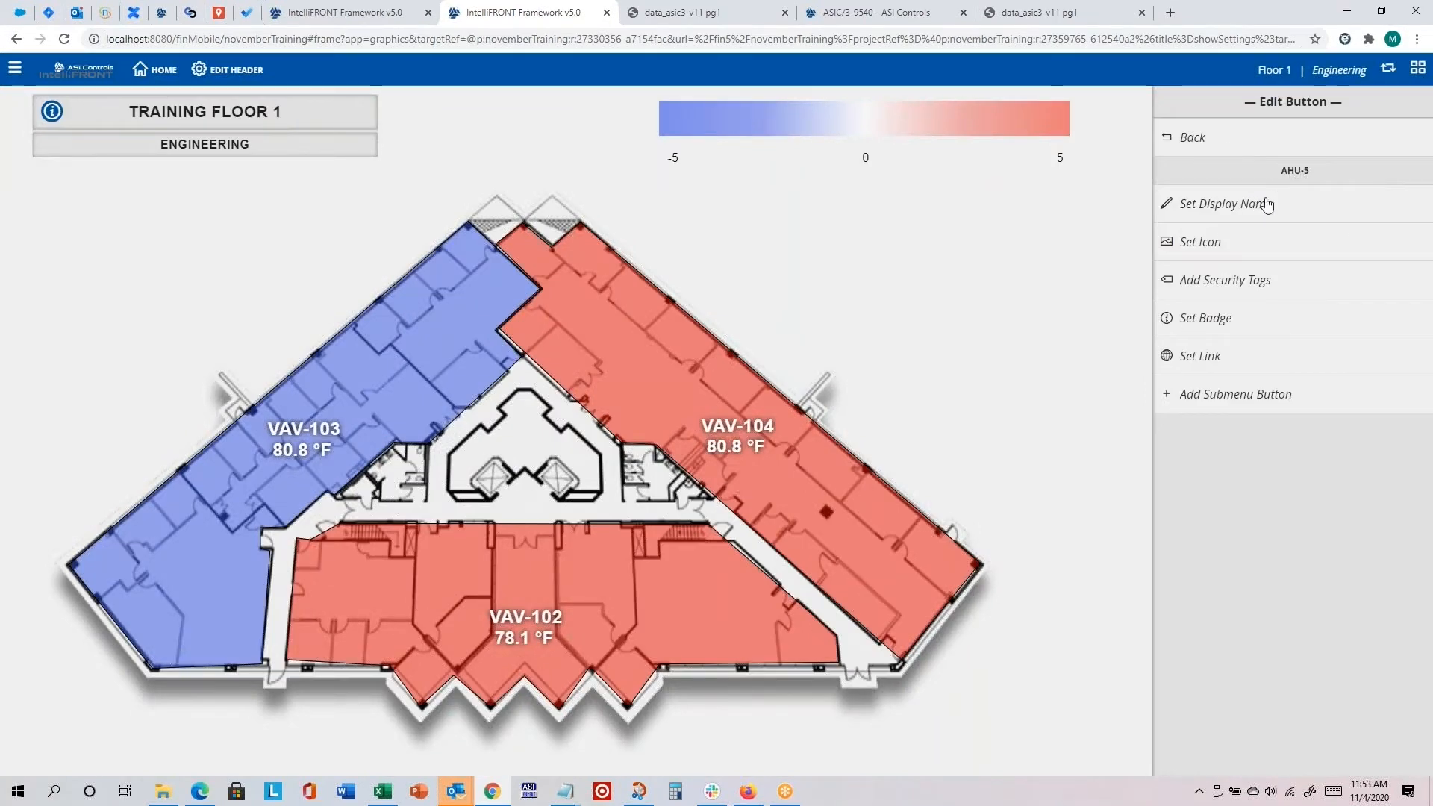
Step: Find the AHU icon and apply it to the AHU-5 header button
left_click(1208, 247)
left_click(730, 420)
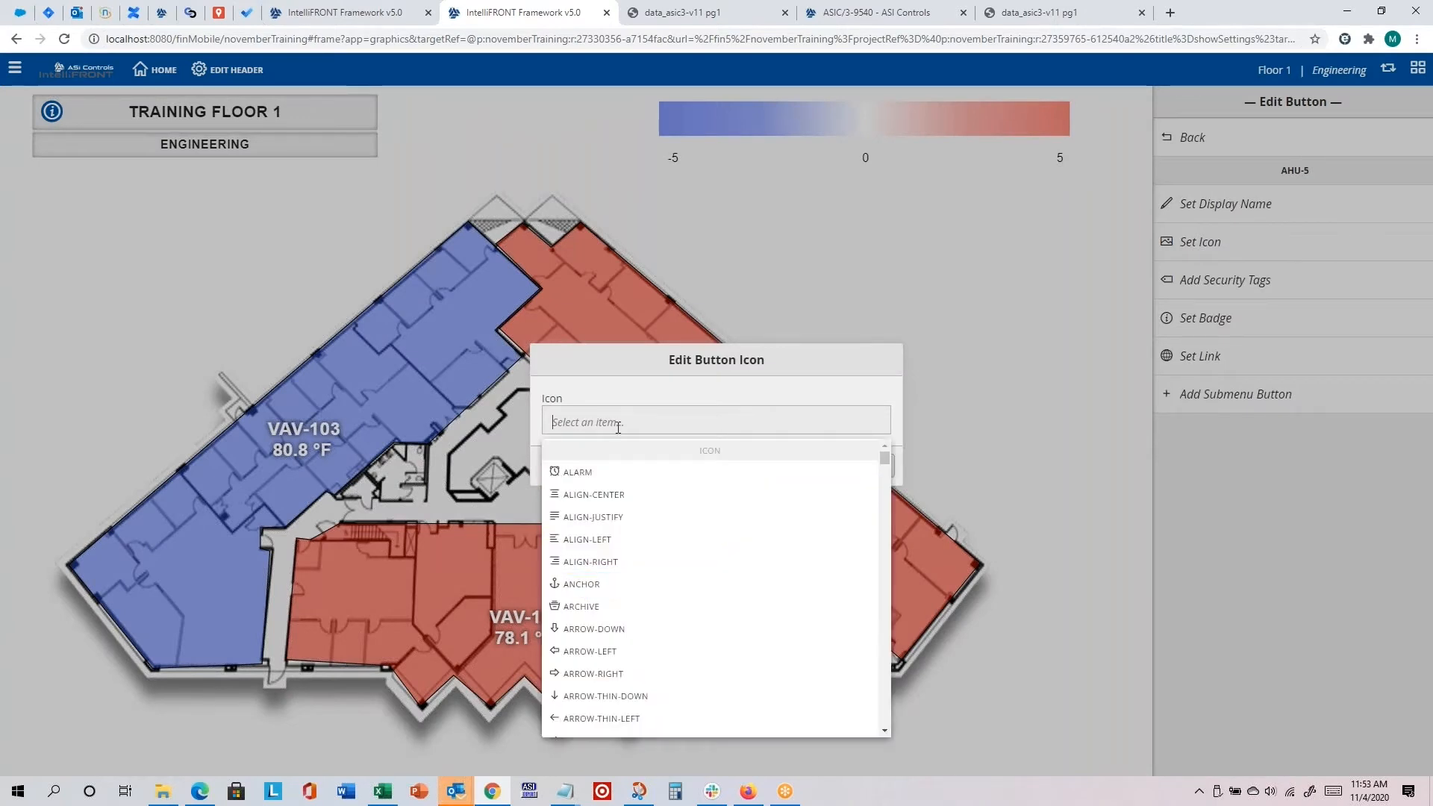
type("ahu")
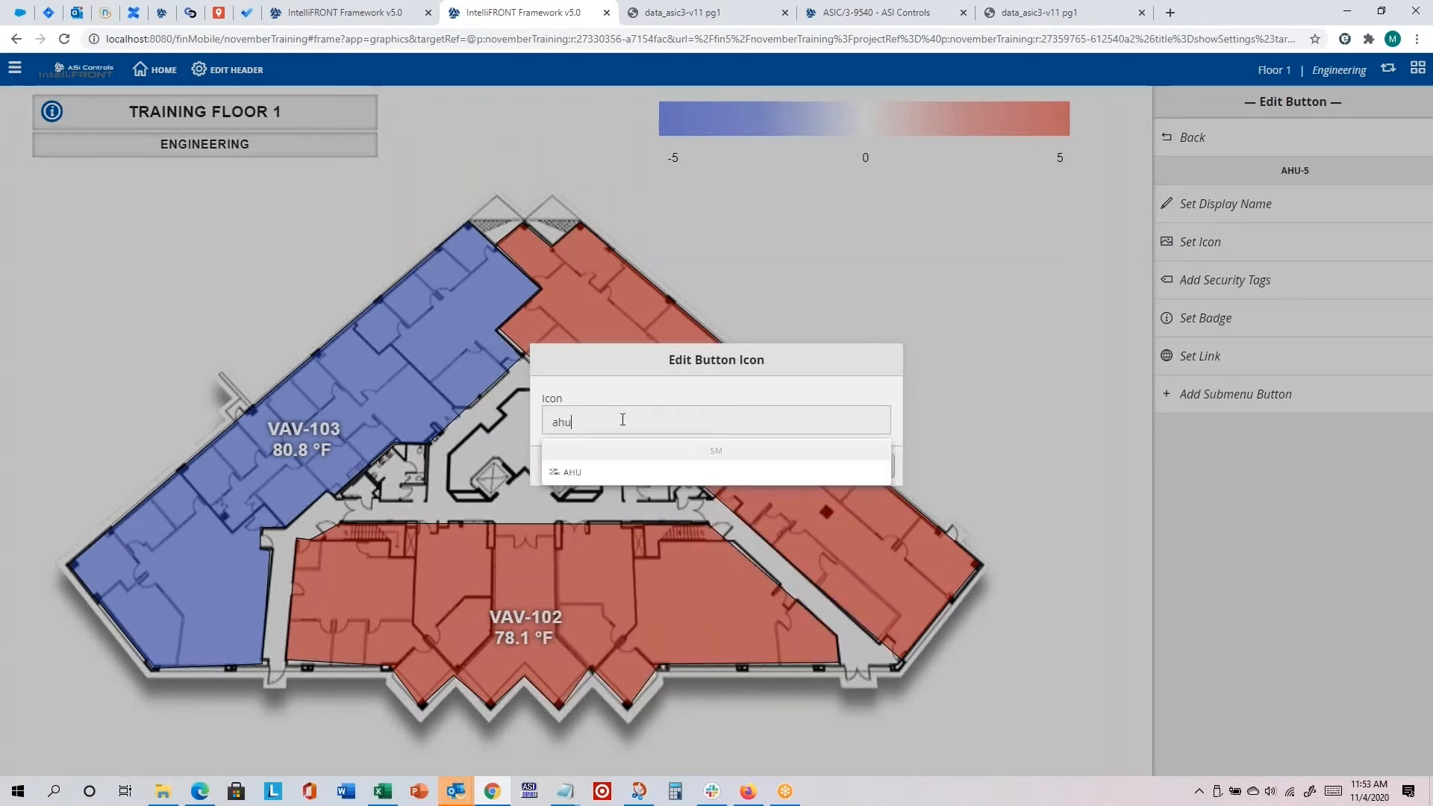
left_click(577, 472)
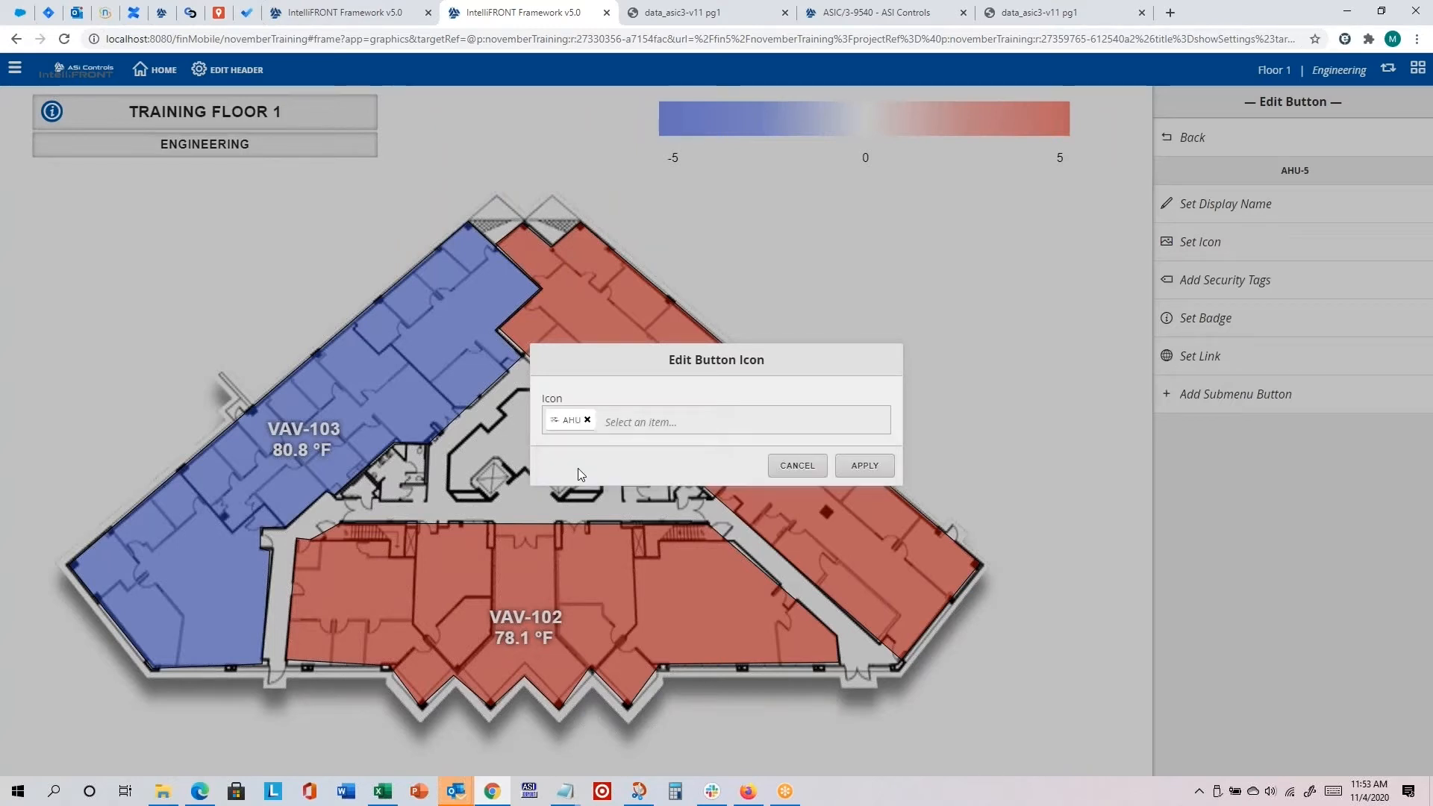
left_click(866, 466)
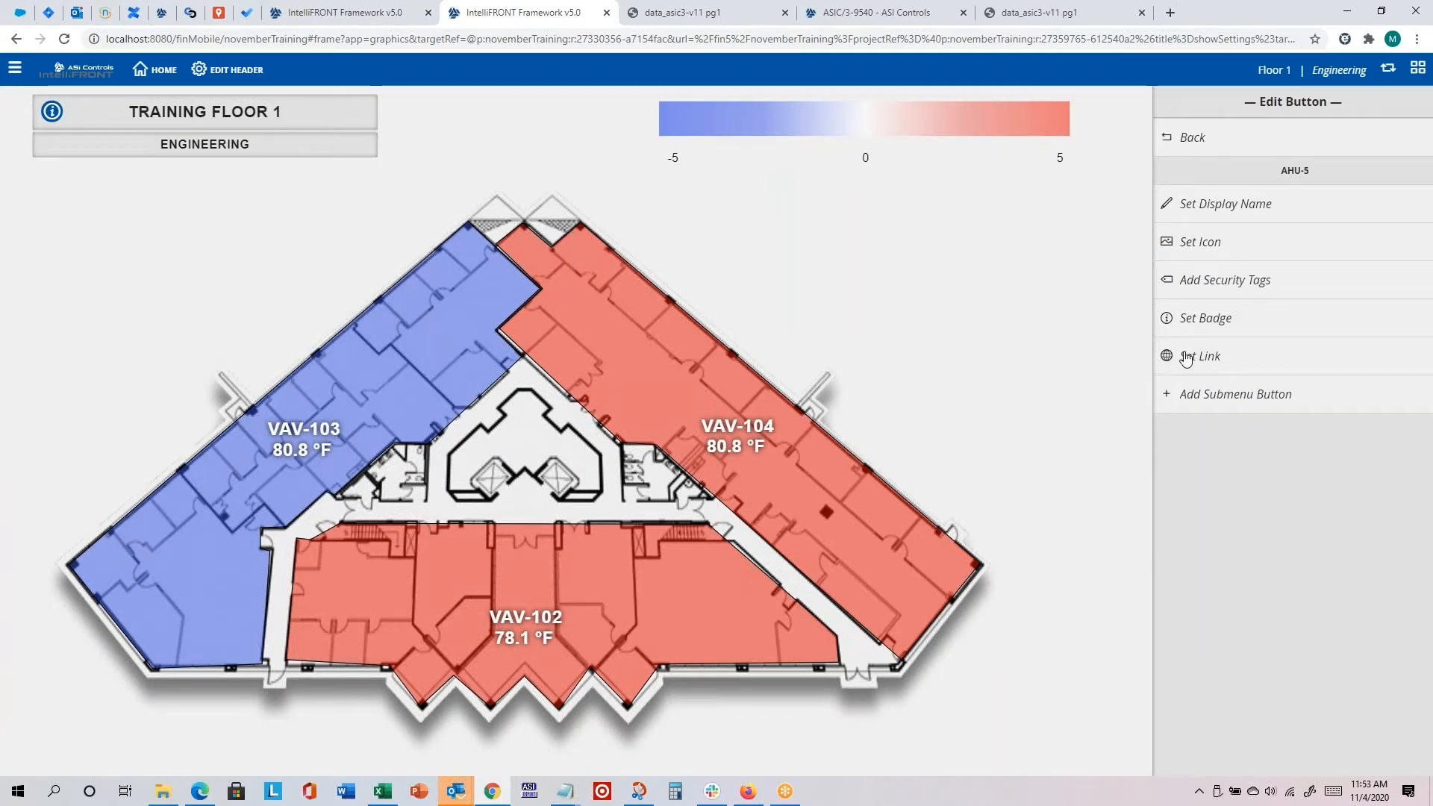
Step: Set the AHU-5 button's link to the Graphic type, using the MyAHU graphic with Training AHU-5 as target
left_click(1211, 360)
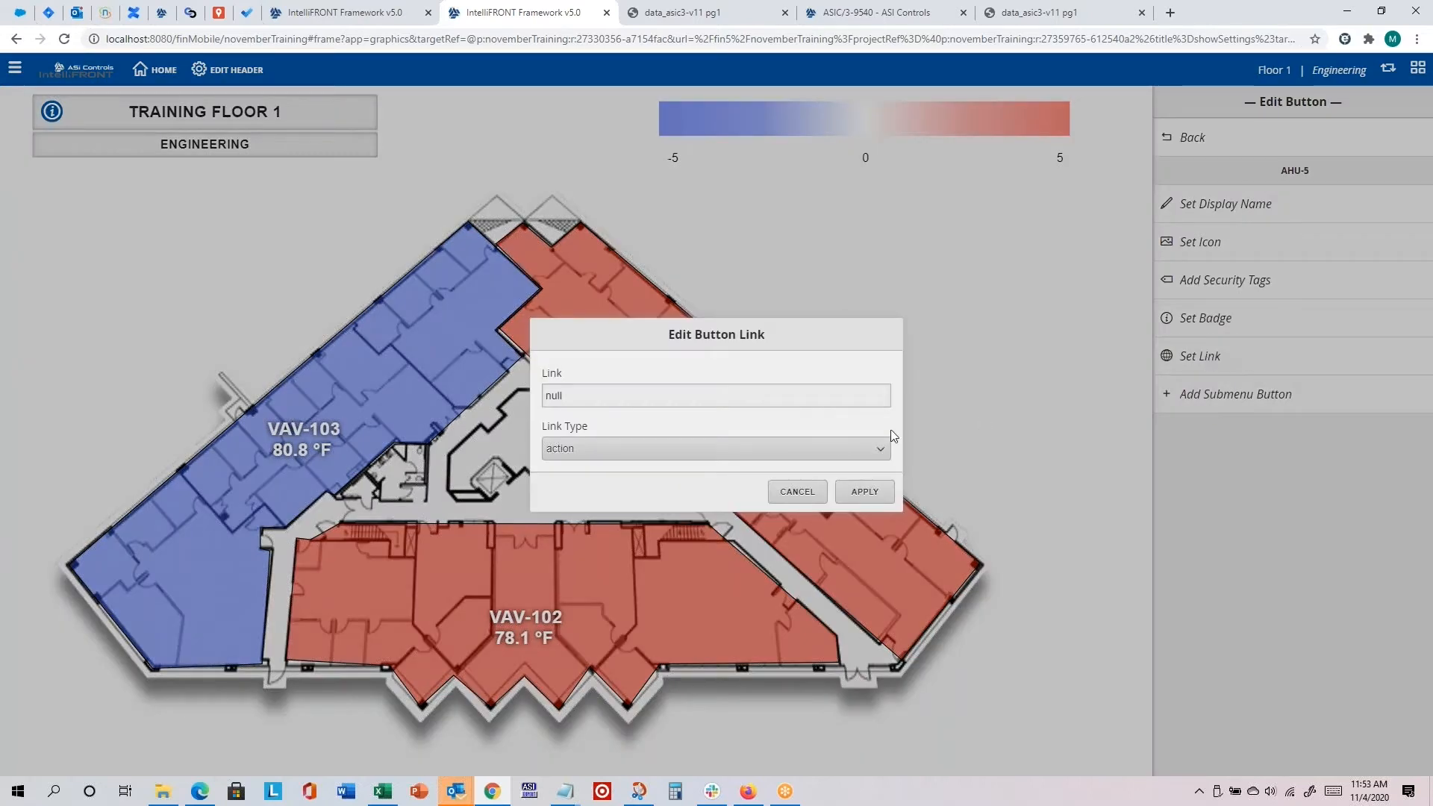
left_click(606, 446)
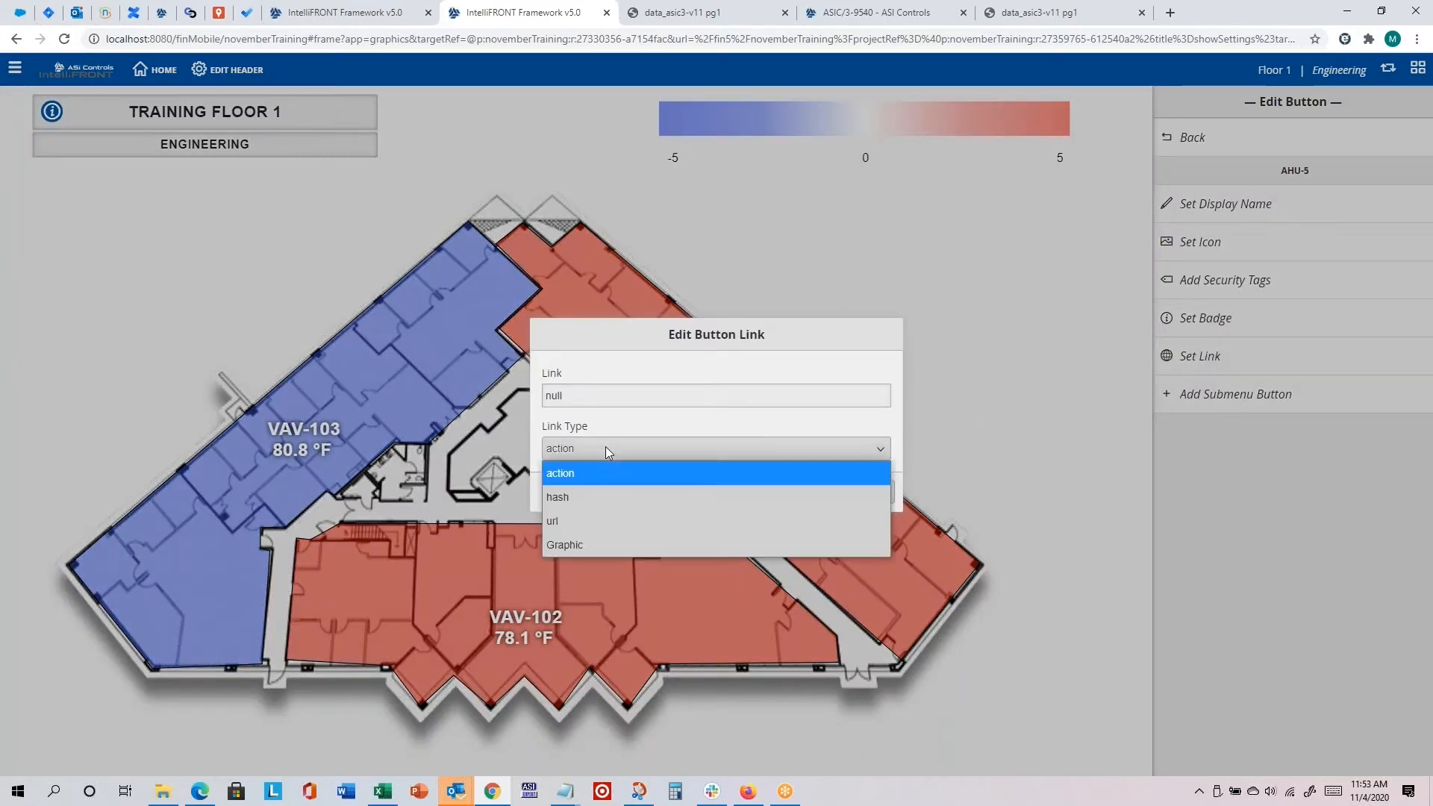
left_click(571, 545)
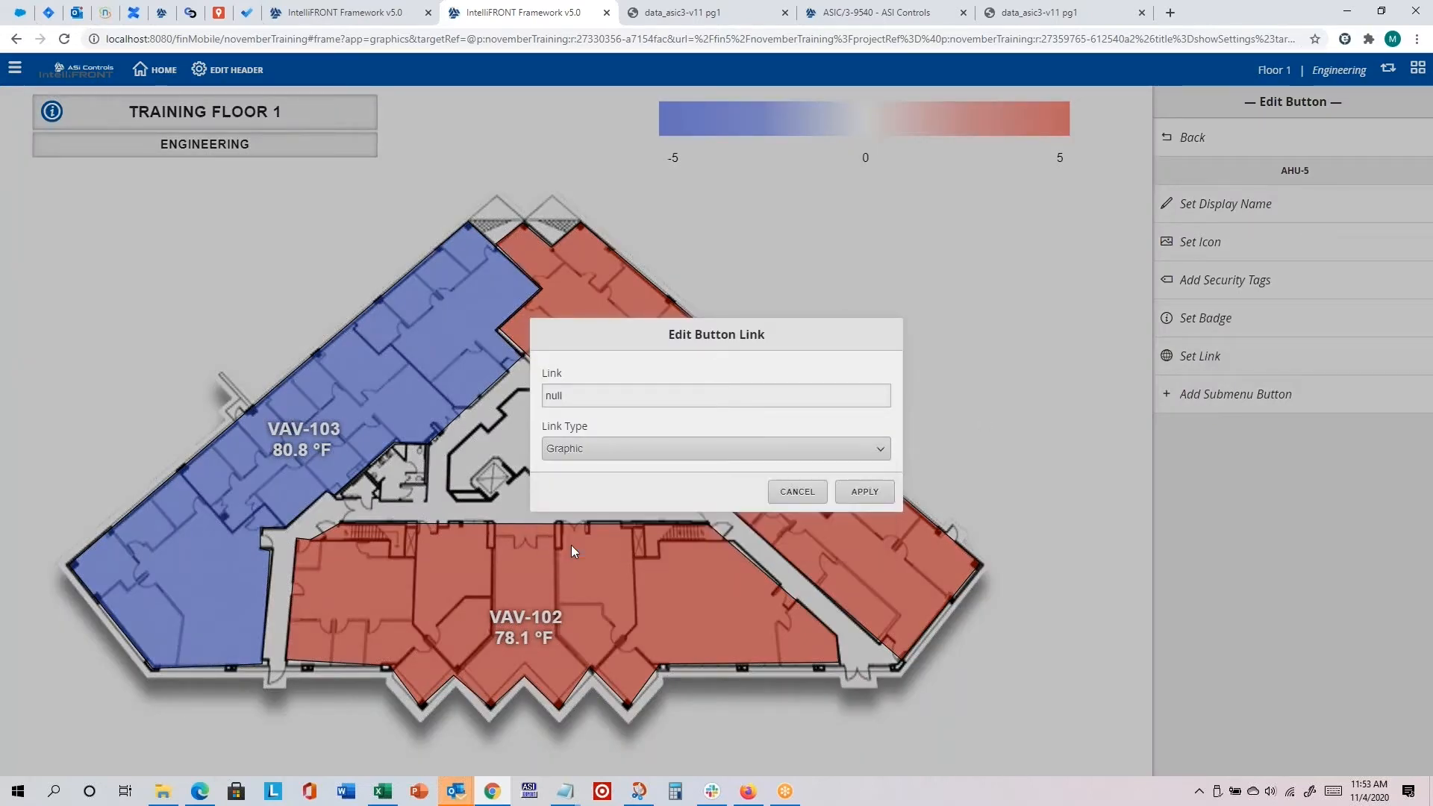
left_click(862, 491)
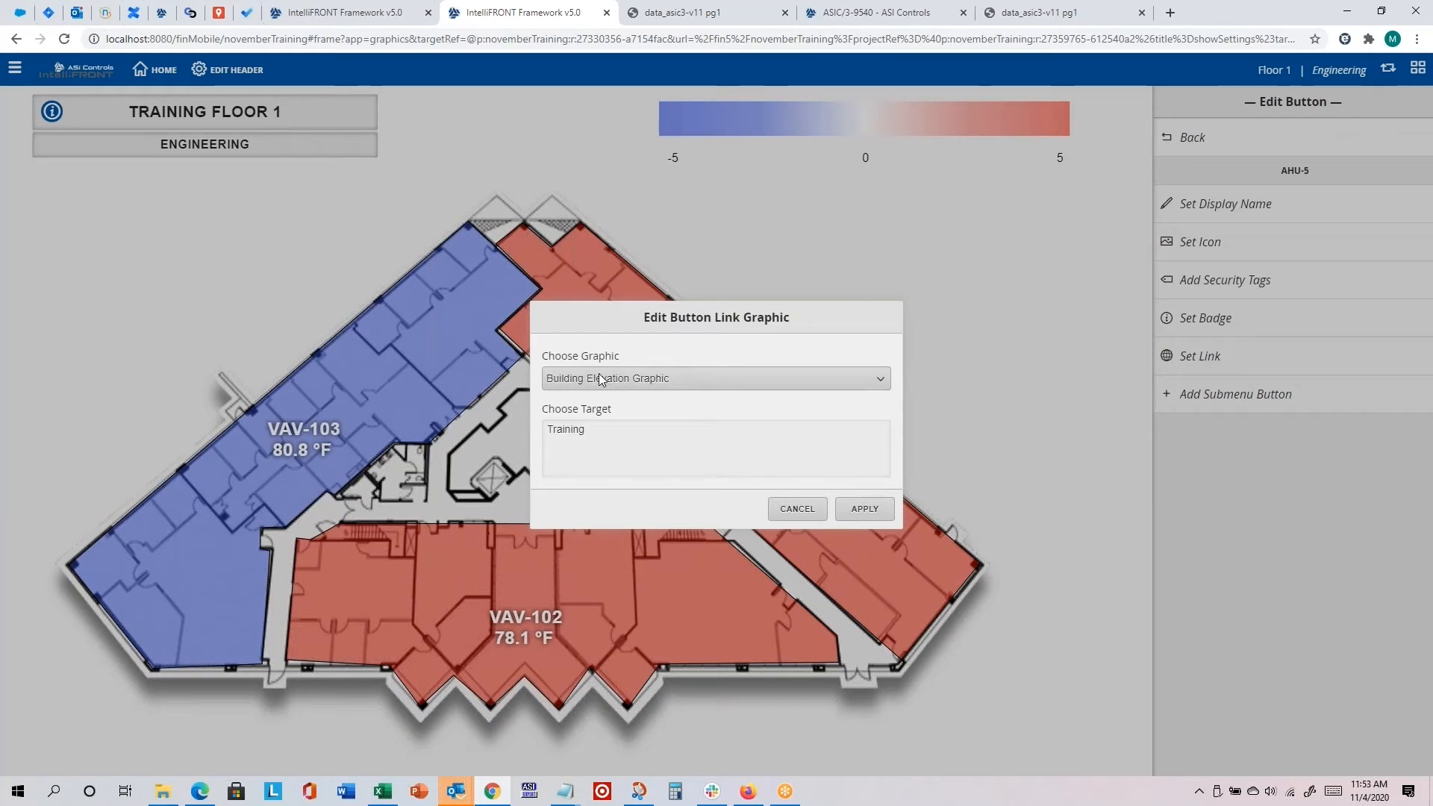
left_click(568, 380)
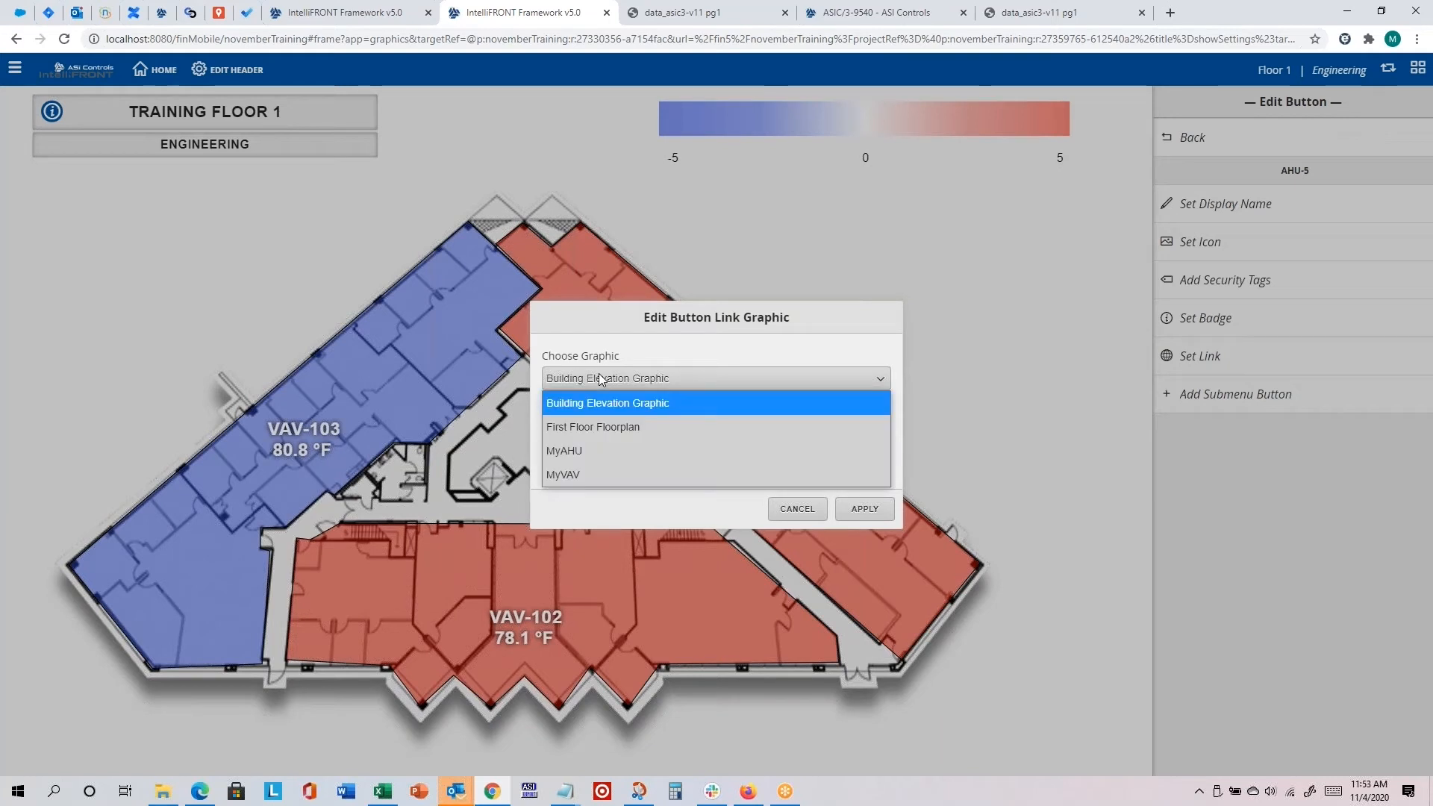
left_click(582, 452)
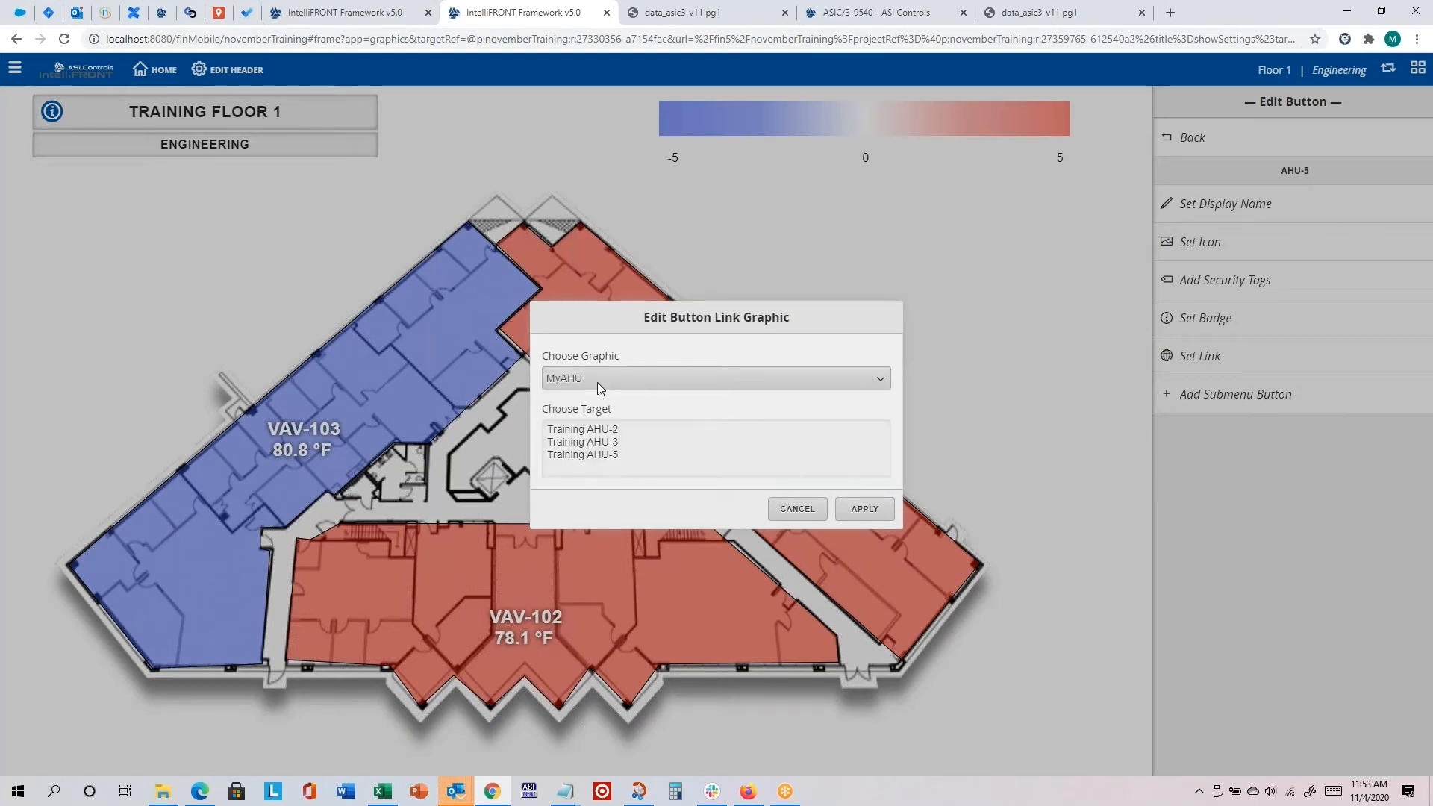
left_click(594, 454)
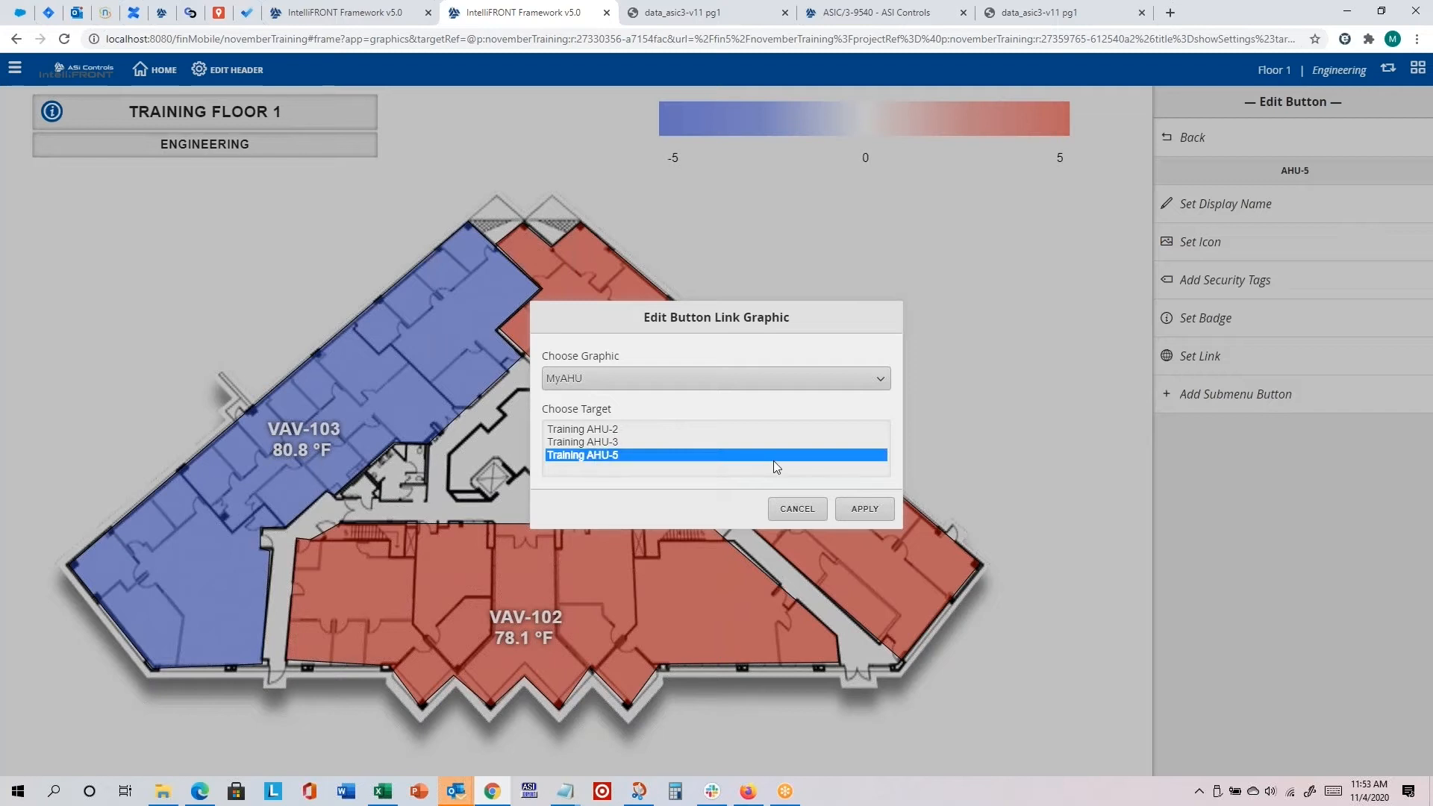
left_click(859, 508)
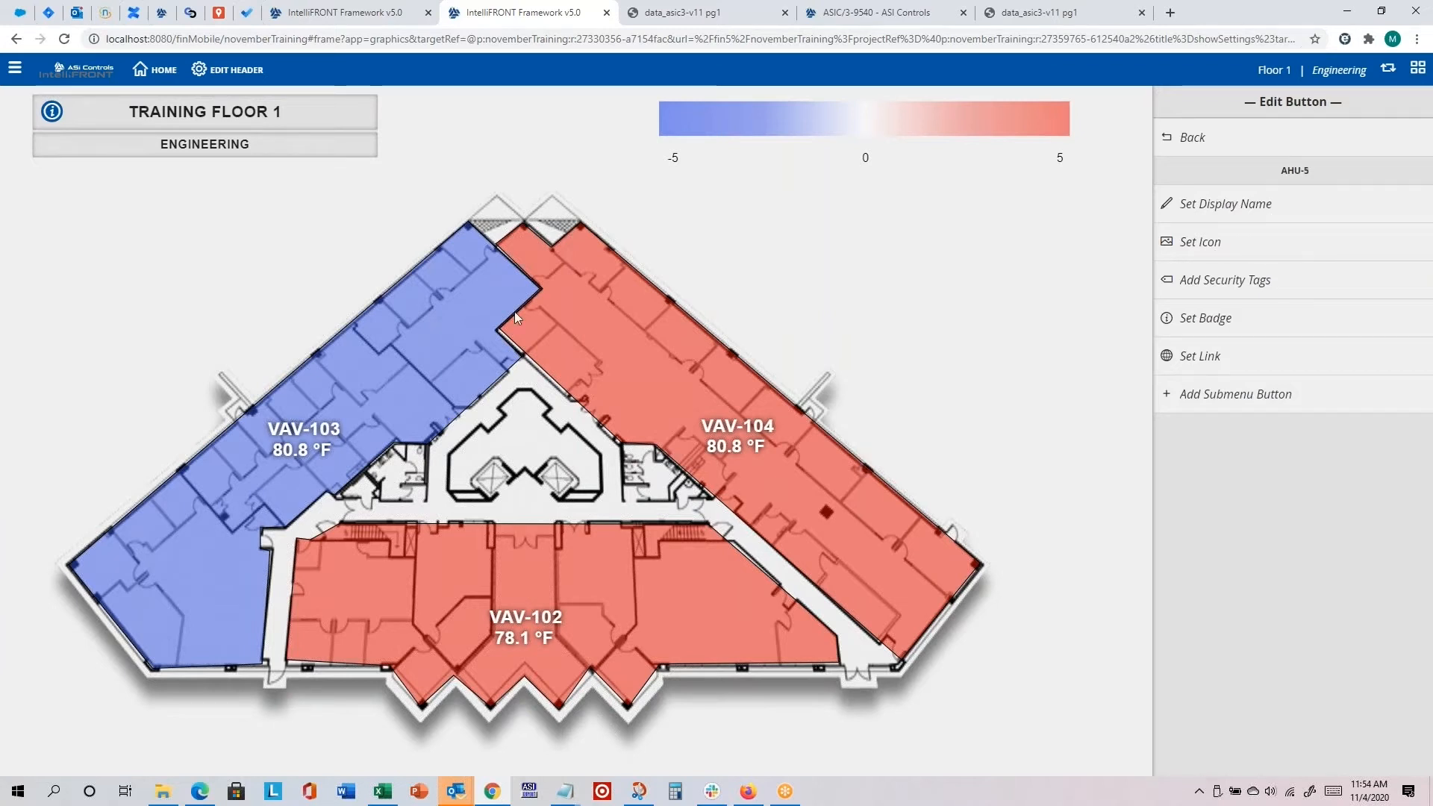
Step: Reload the page and follow the header's AHU-5 button to test its link
left_click(65, 40)
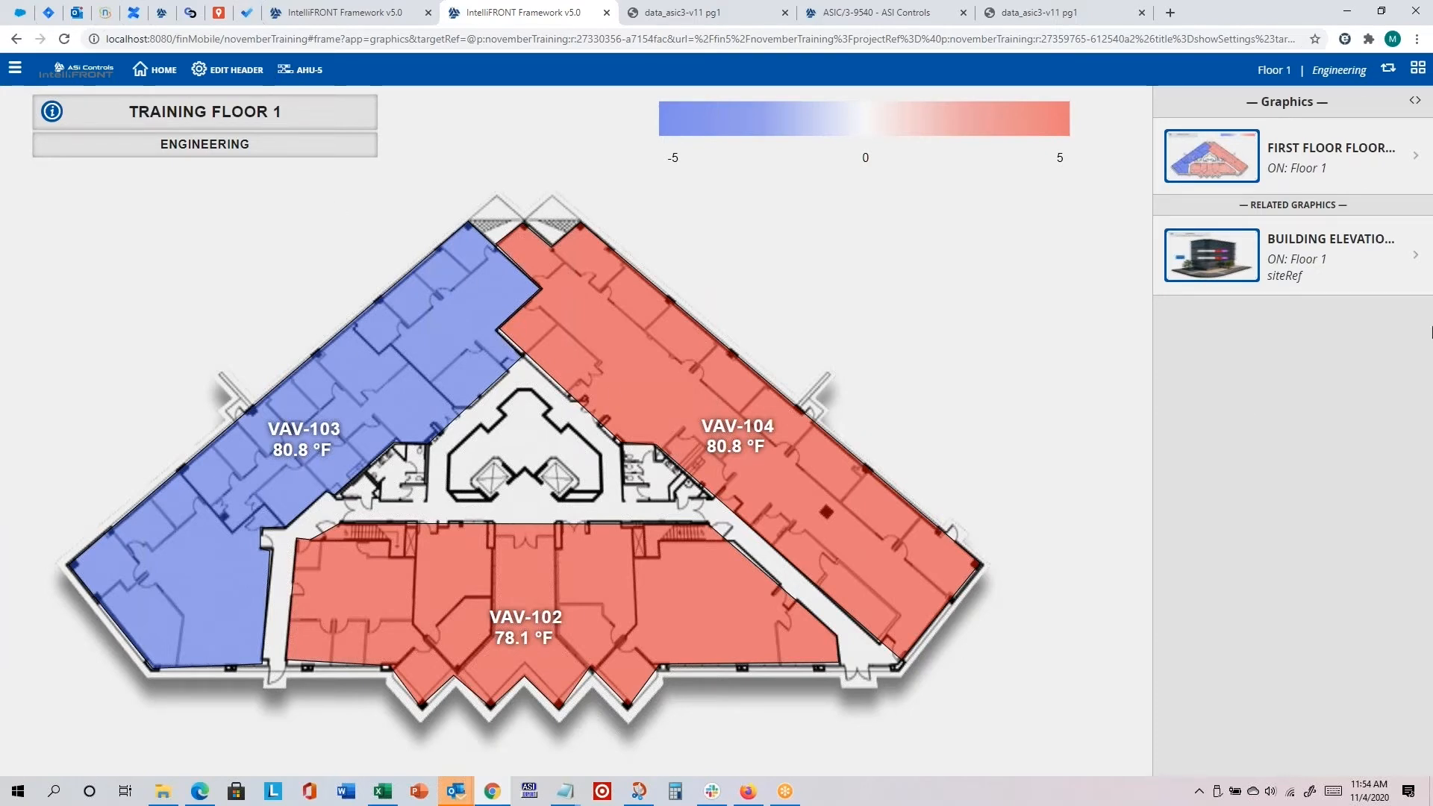
left_click(298, 70)
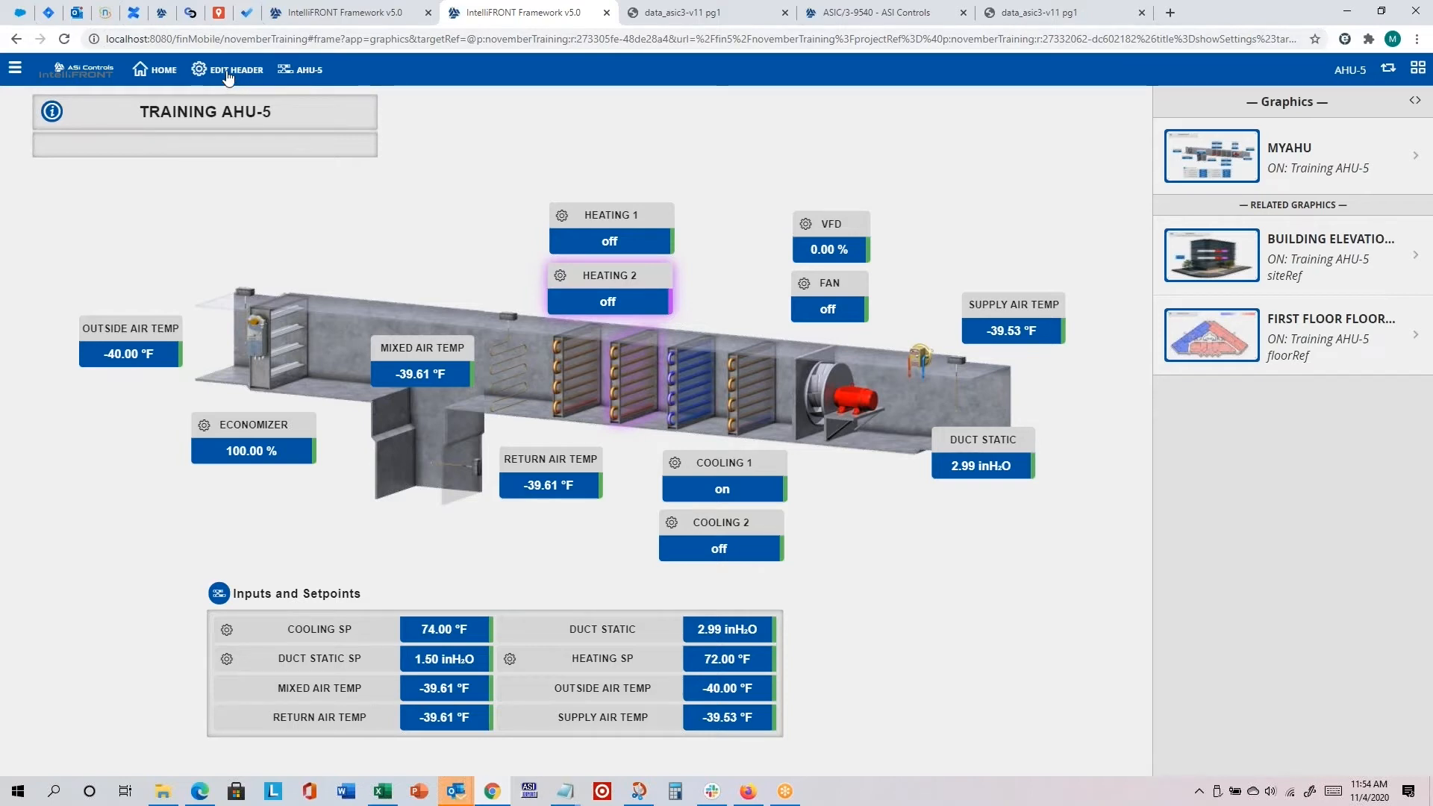
Step: Add another button to the custom header and set its display name to First Floor VAVs
left_click(227, 74)
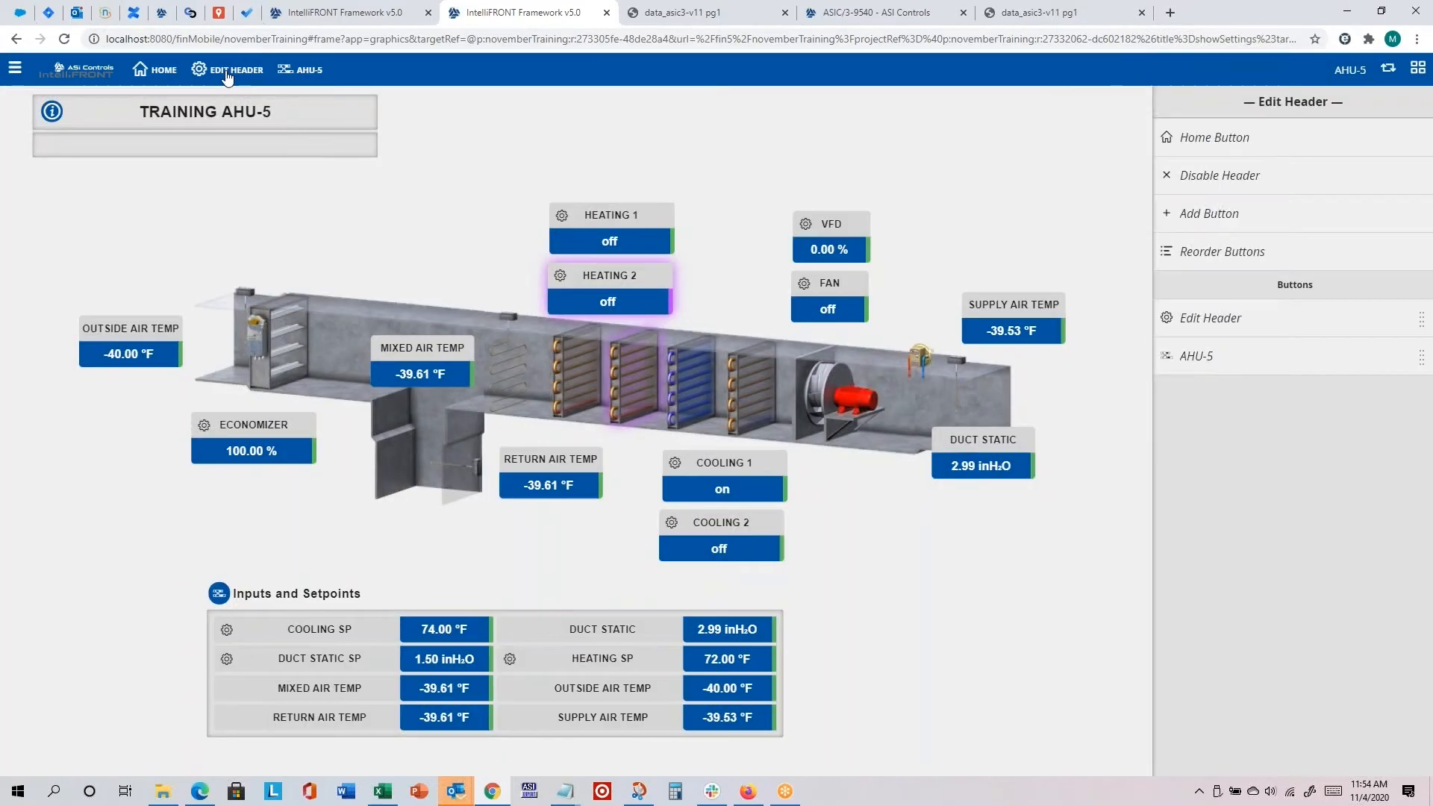
left_click(1239, 224)
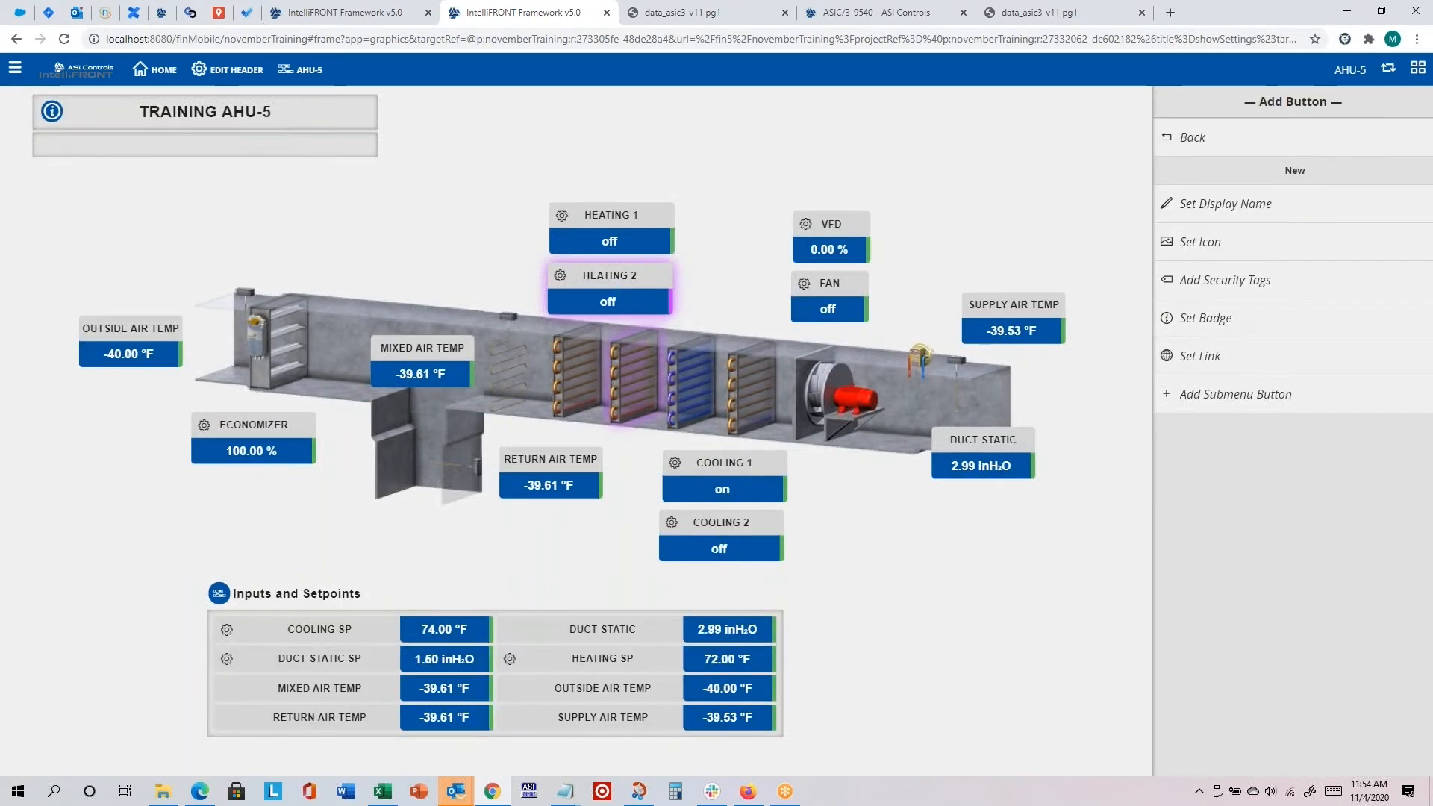
left_click(1224, 209)
left_click_drag(689, 417, 402, 431)
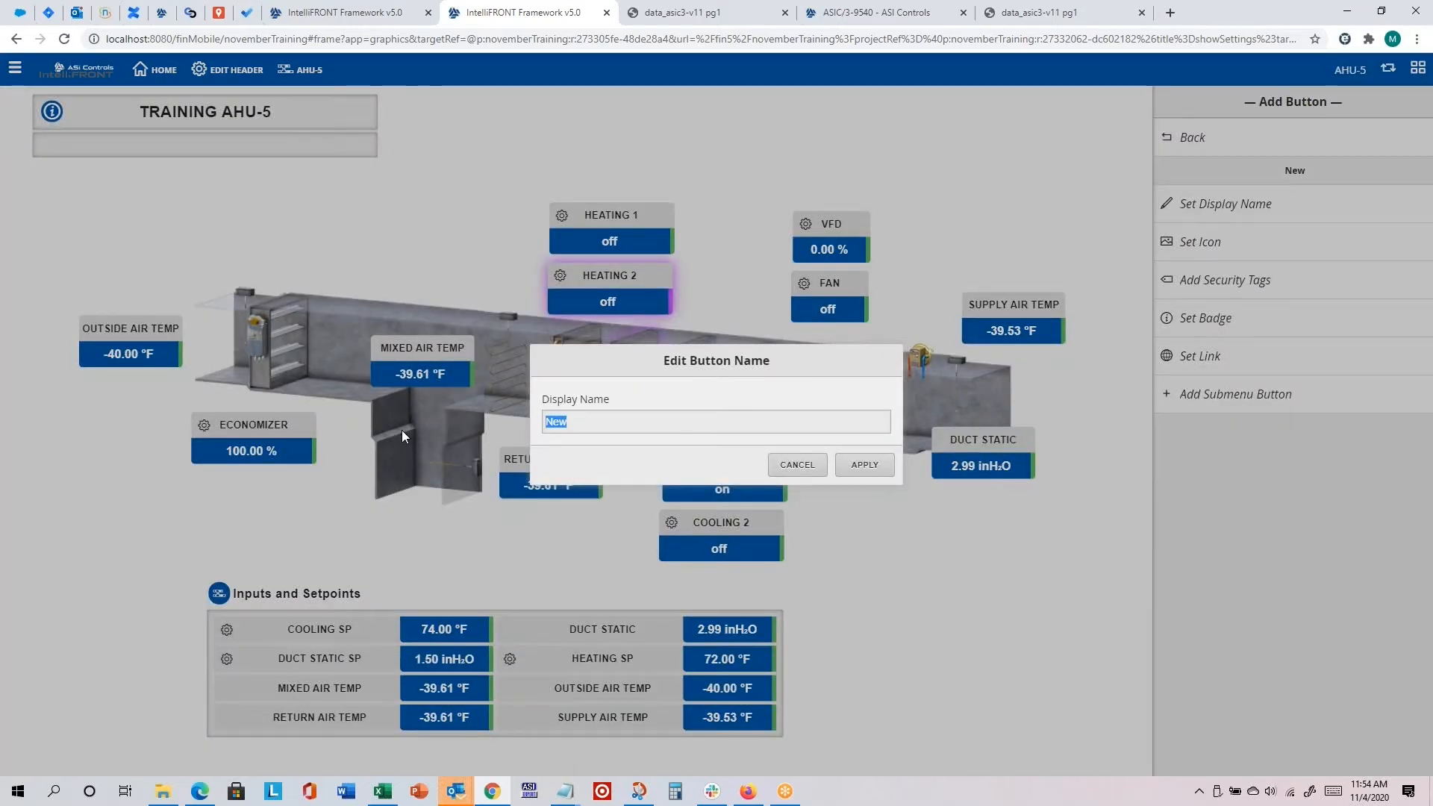
type("First Floor VAVs")
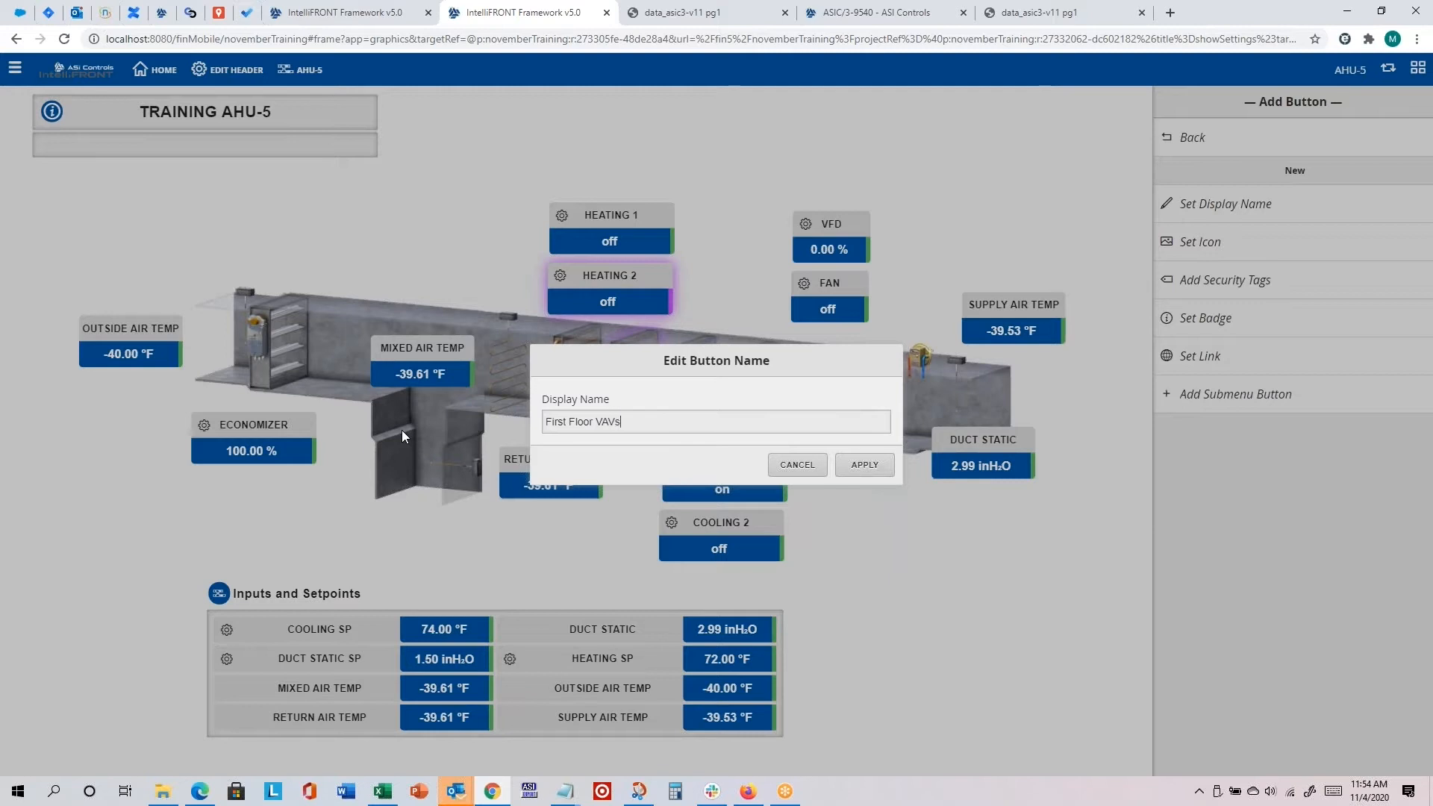
left_click(858, 466)
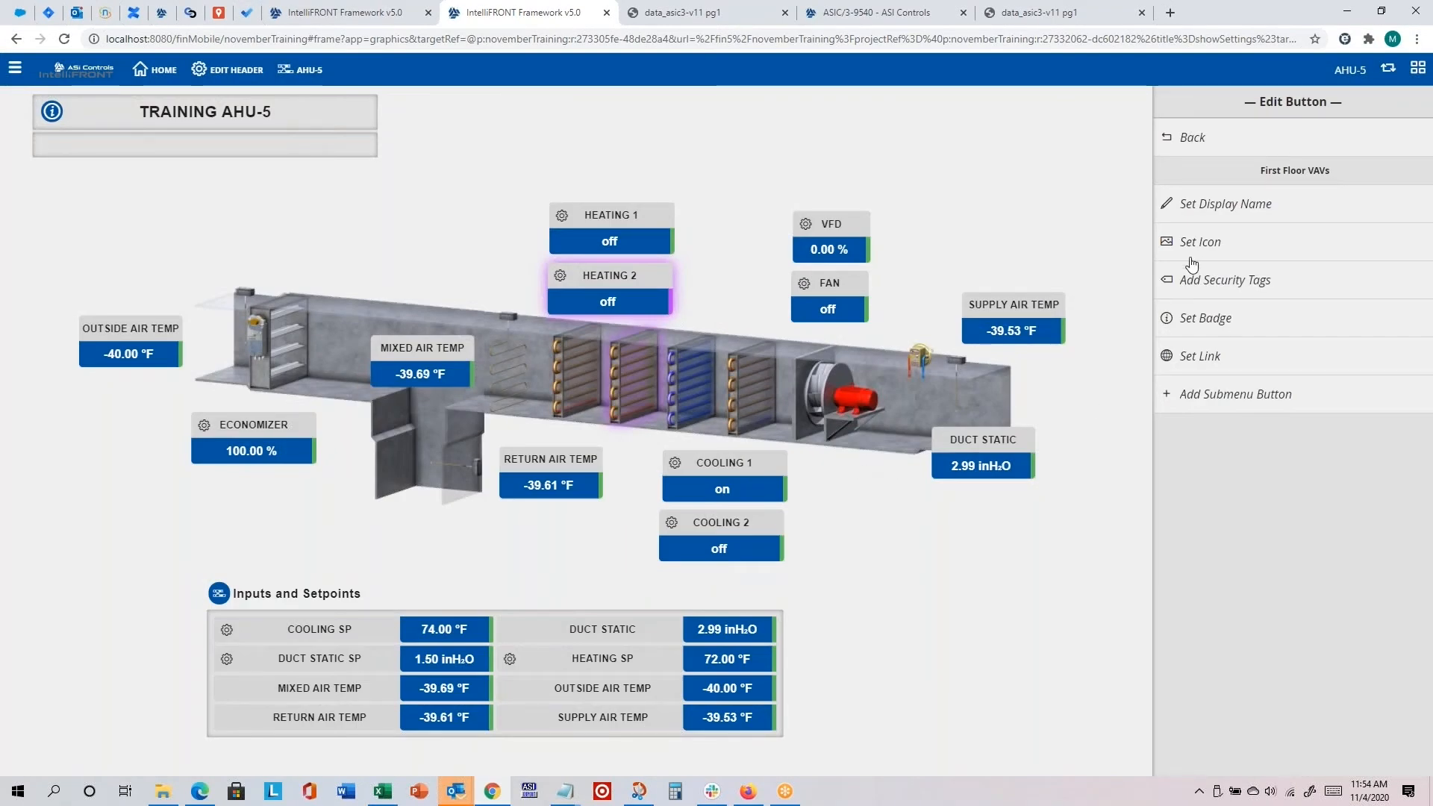
Step: Apply the Anchor icon to the First Floor VAVs header button
left_click(1213, 247)
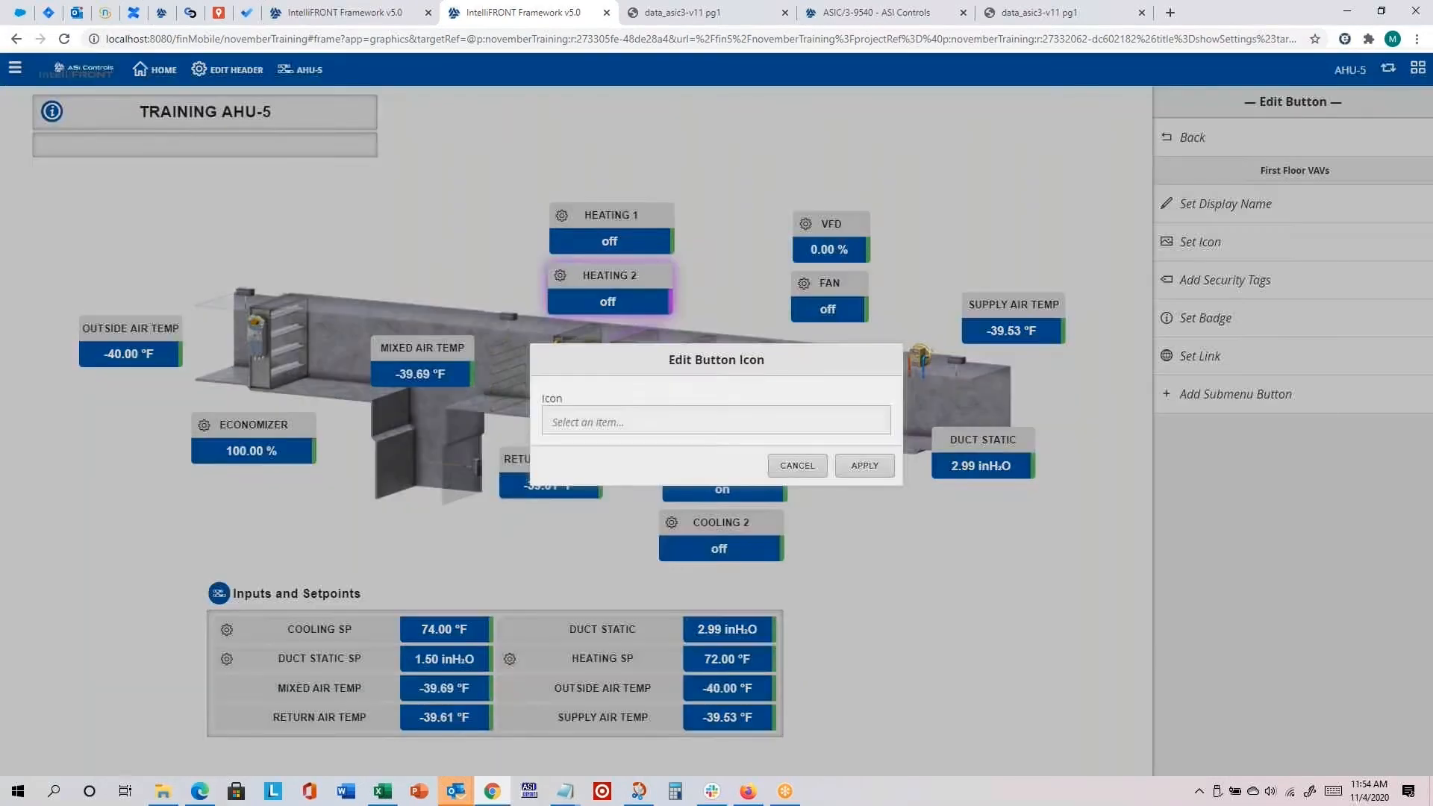
left_click(705, 419)
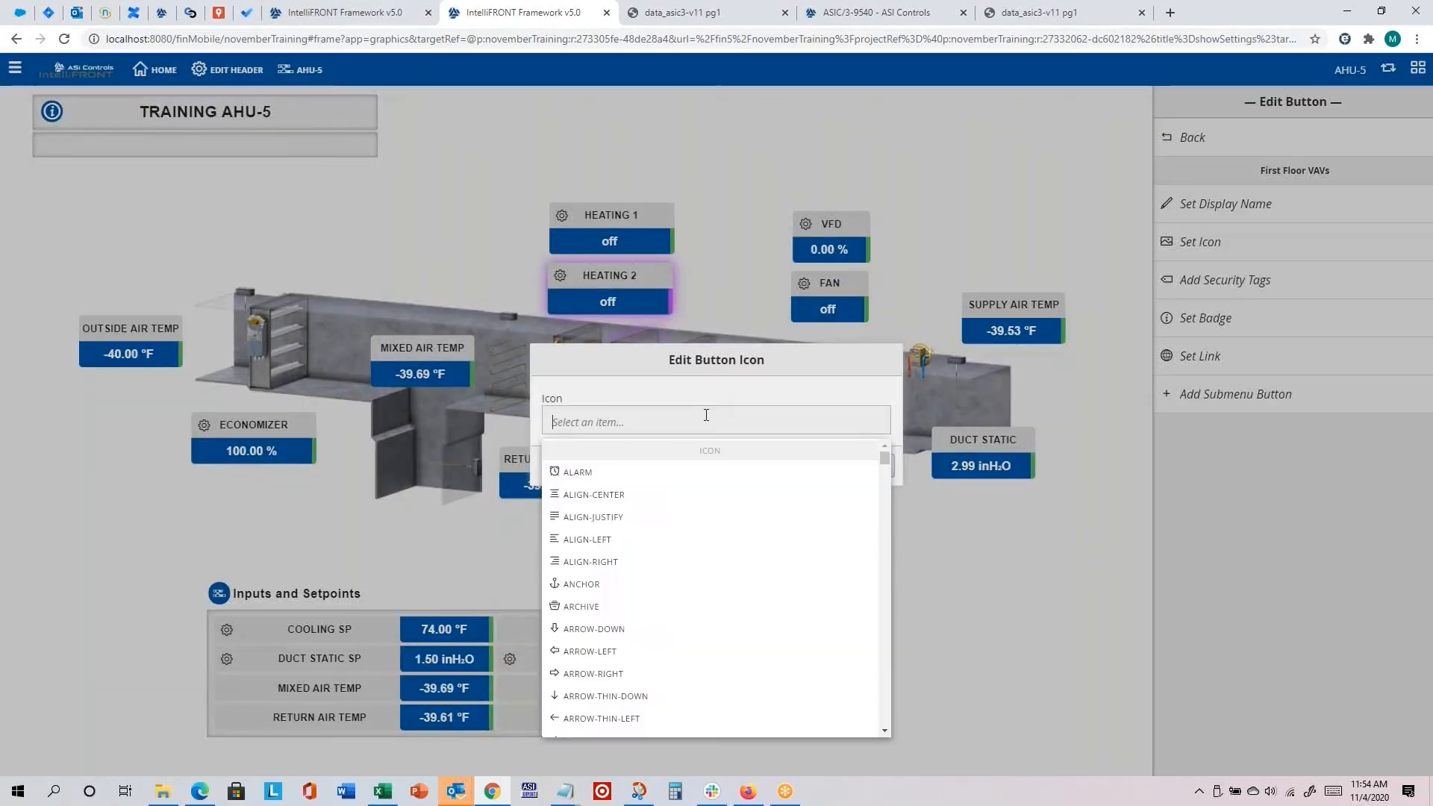
left_click(589, 584)
left_click(866, 465)
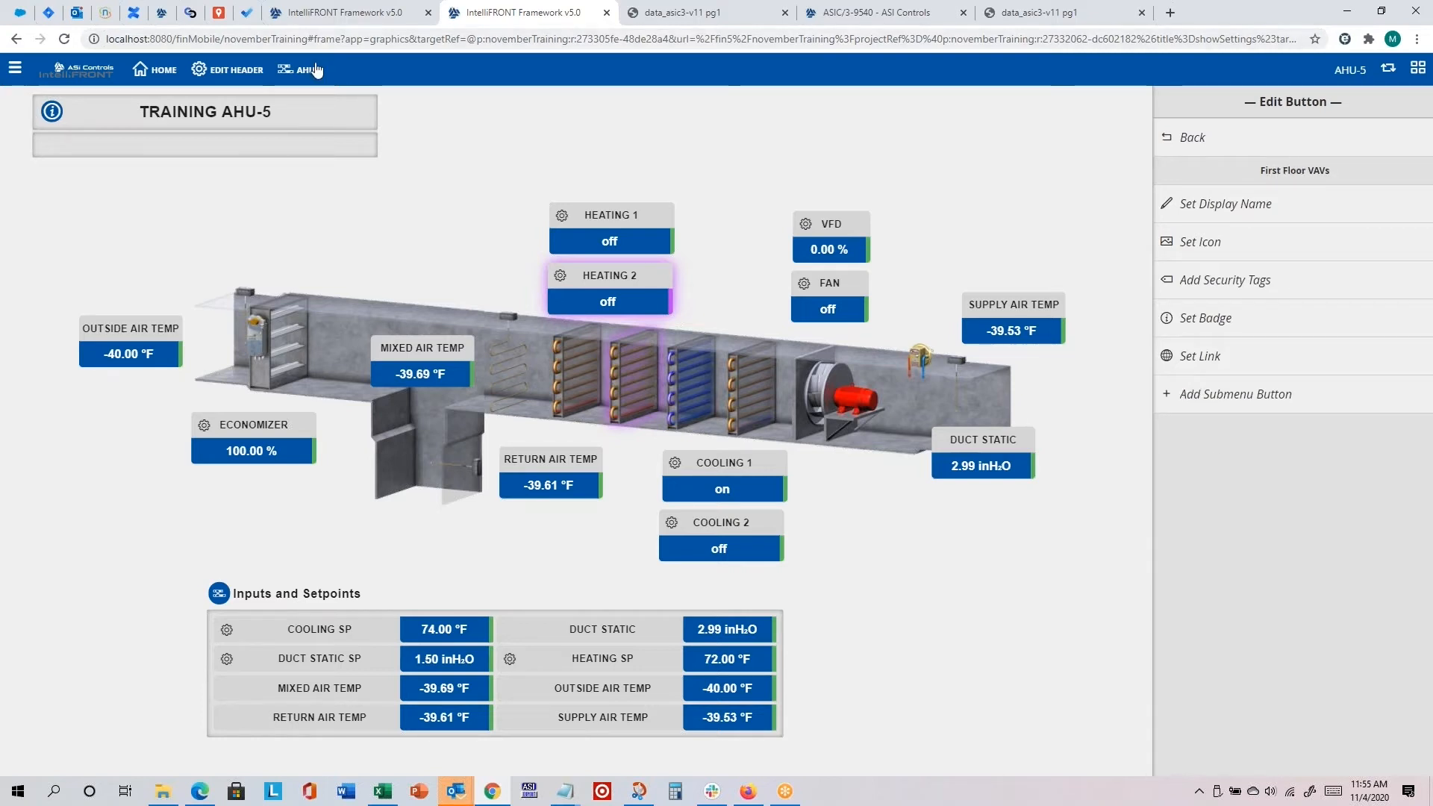
Step: Add a submenu button under First Floor VAVs and set its display name to VAV-102
left_click(1237, 395)
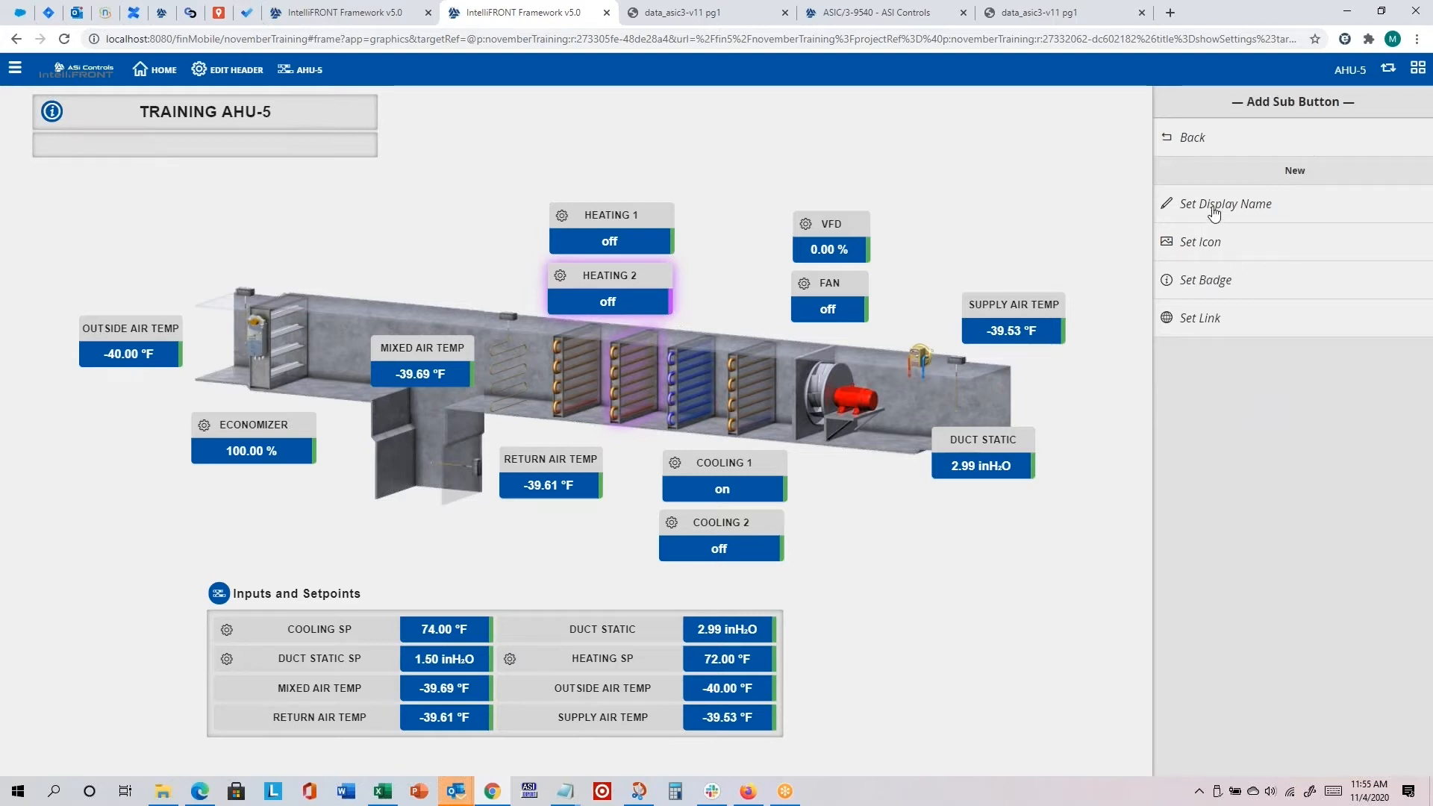
left_click(1240, 208)
double_click(710, 428)
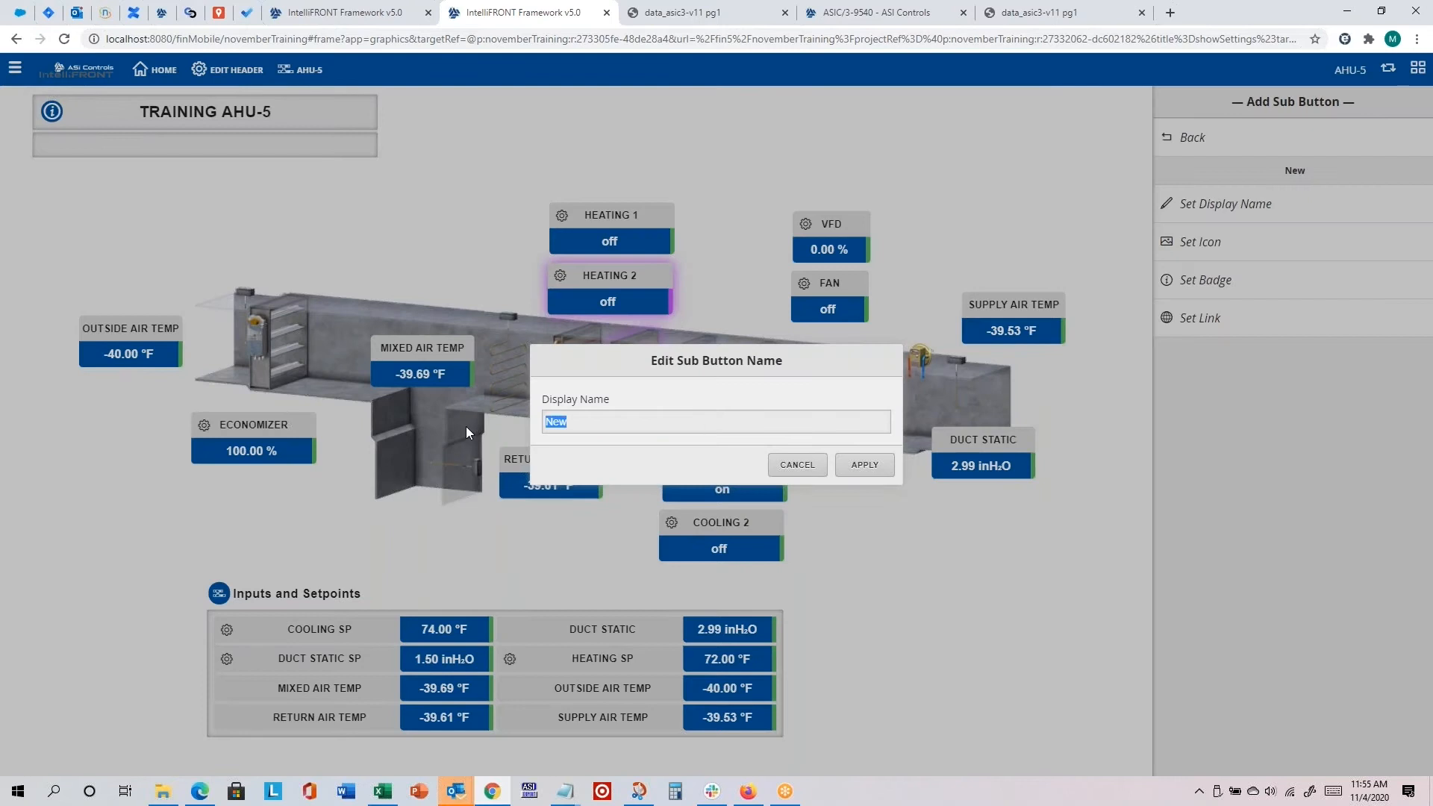
type("VAV-102")
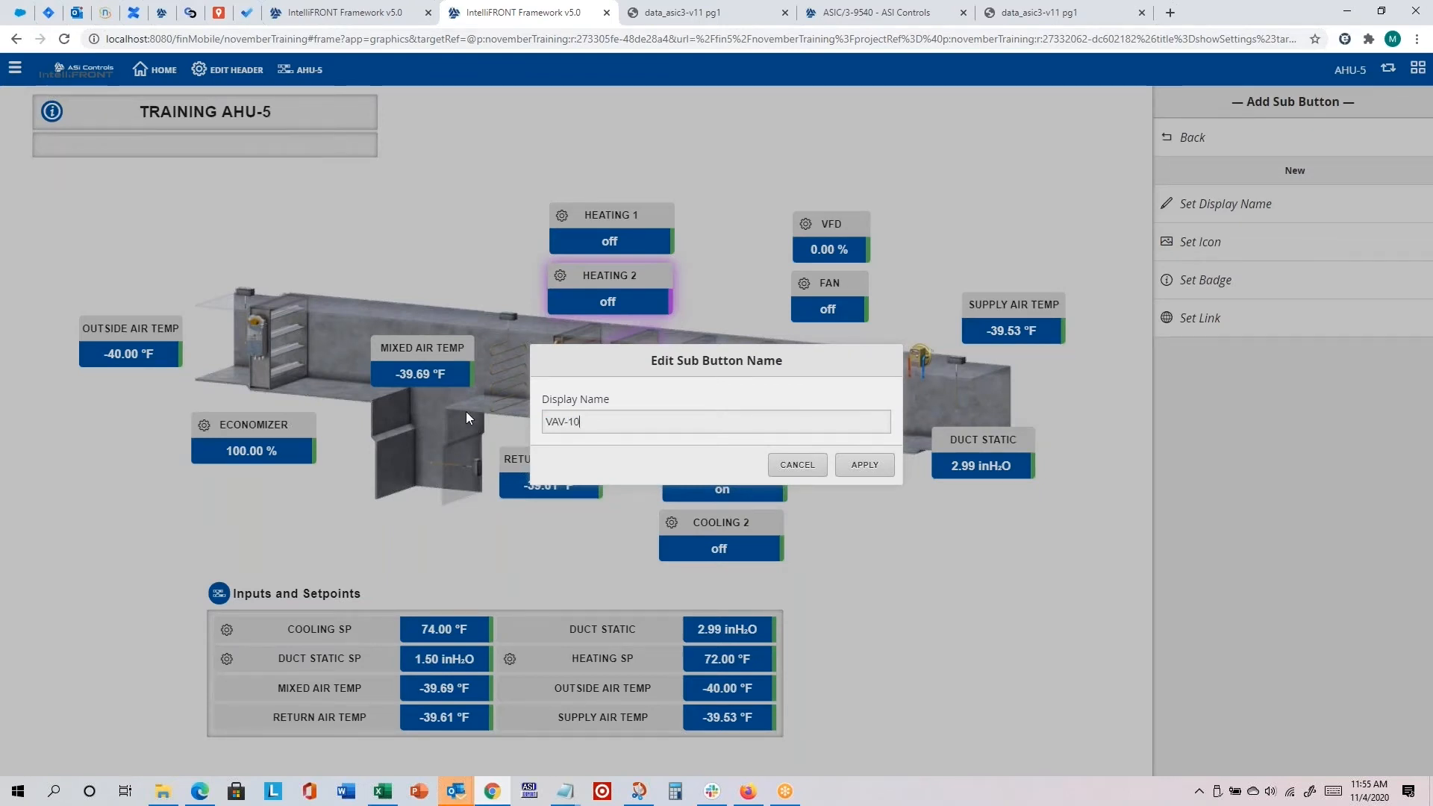
left_click(859, 466)
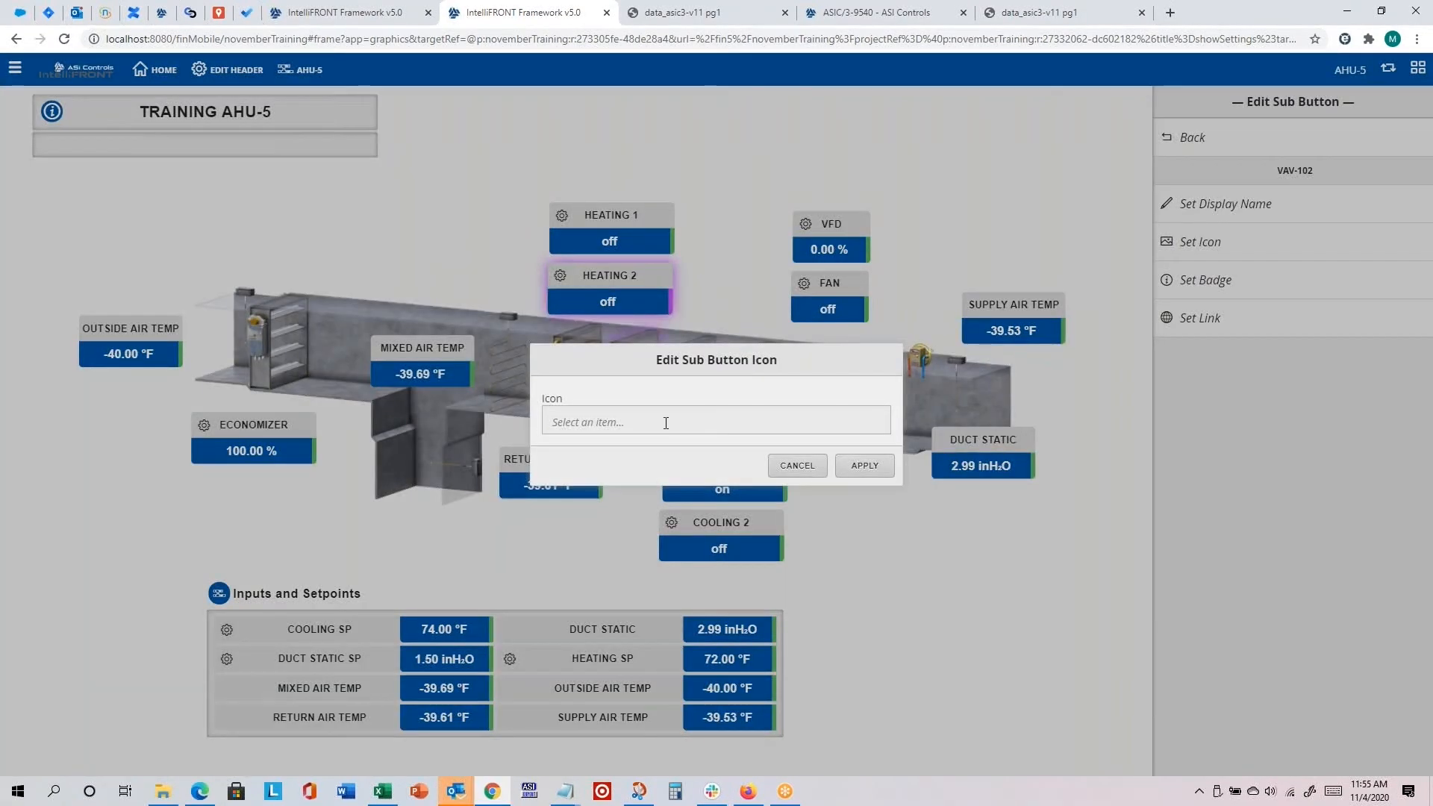
Step: Apply the Anchor icon to the VAV-102 submenu button
left_click(666, 422)
left_click(598, 584)
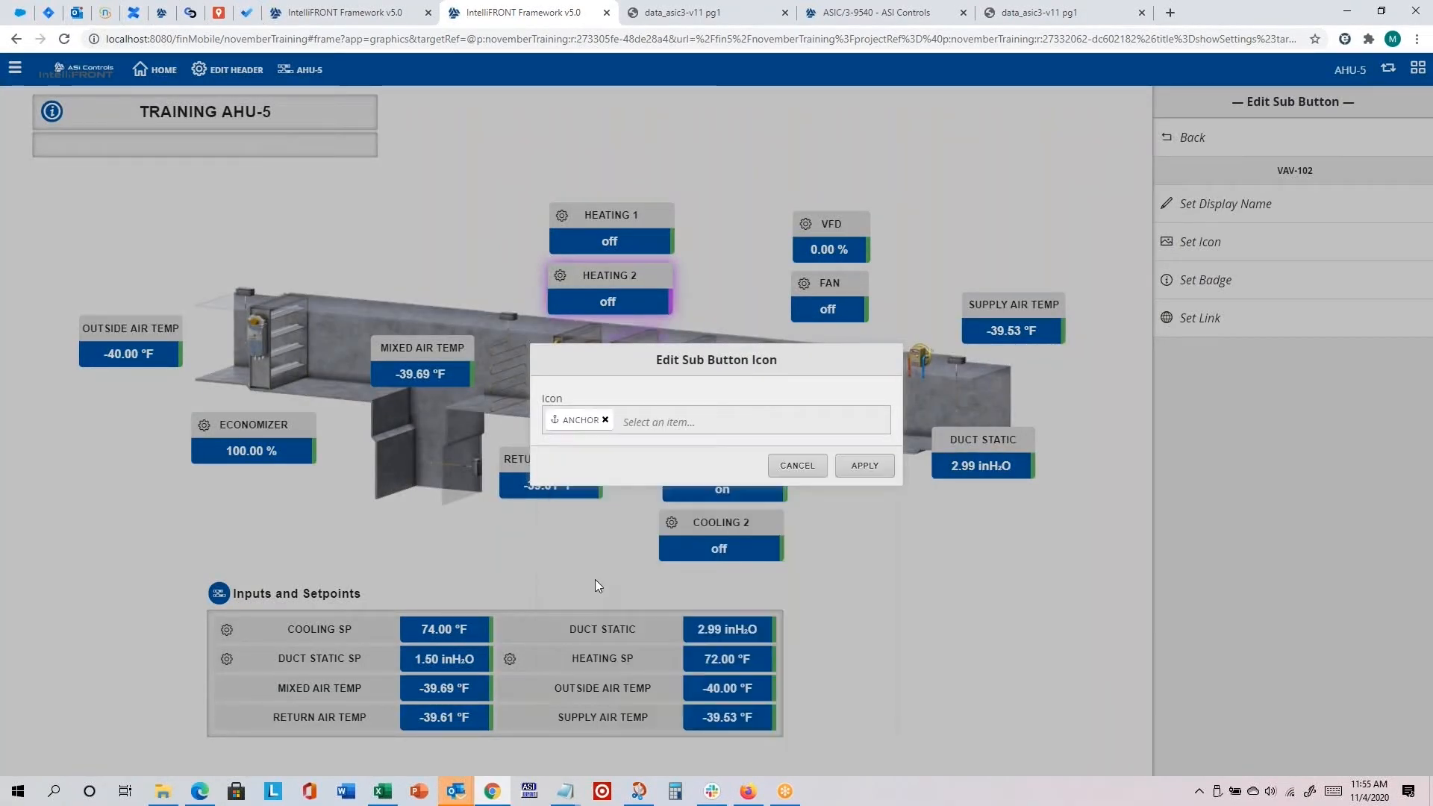
left_click(867, 466)
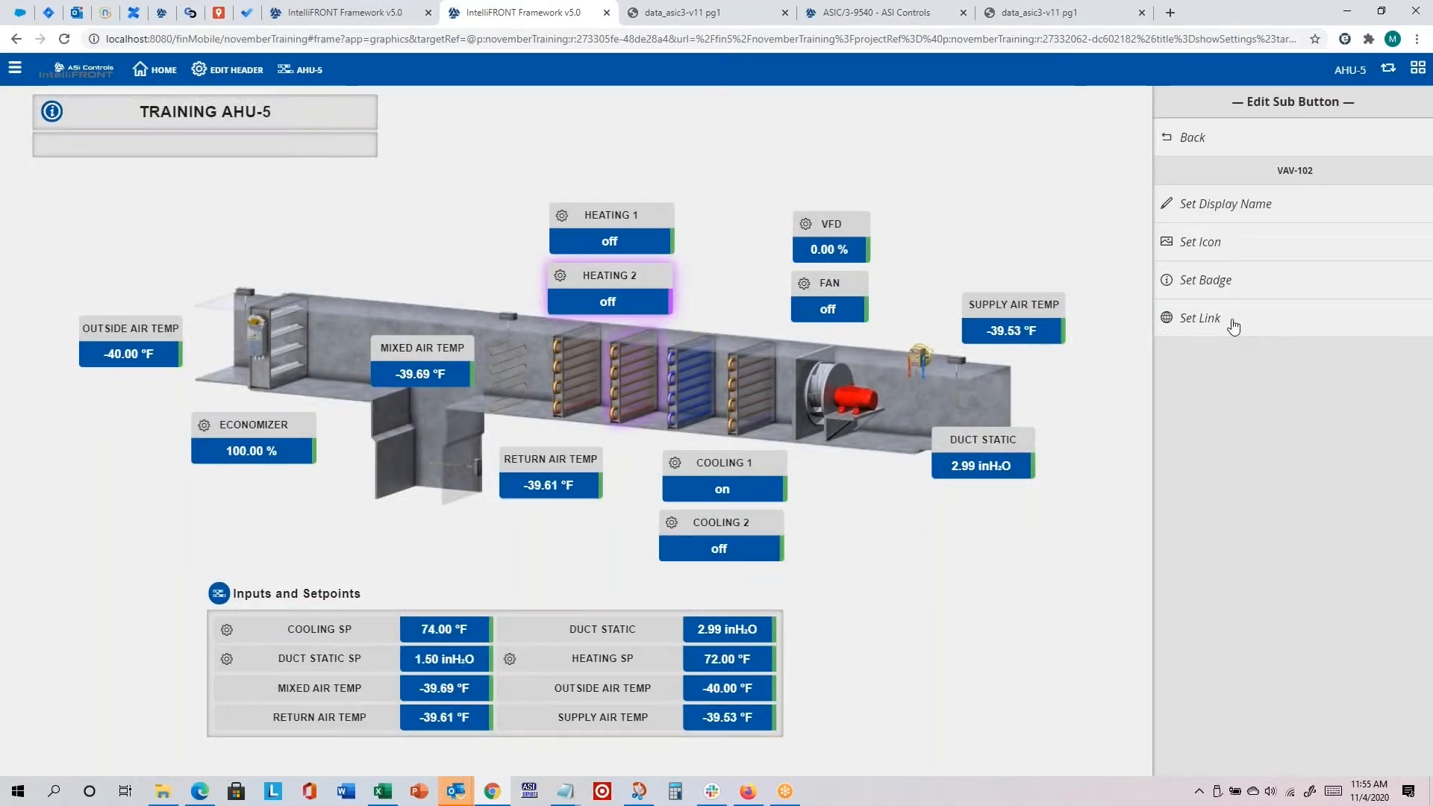
Step: Link the VAV-102 submenu button to the MyVAV graphic with Training VAV-102 as the target
left_click(1201, 318)
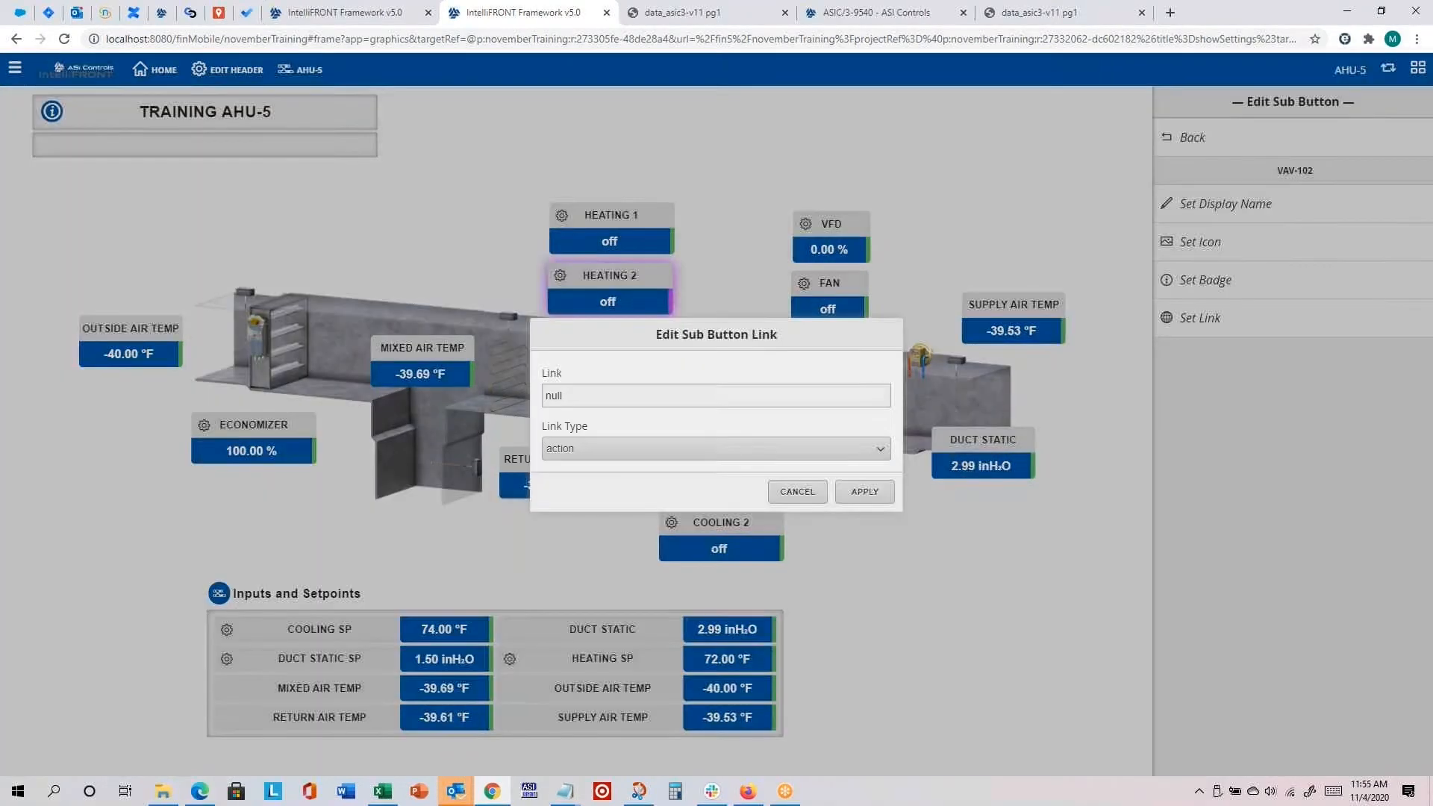
left_click(646, 456)
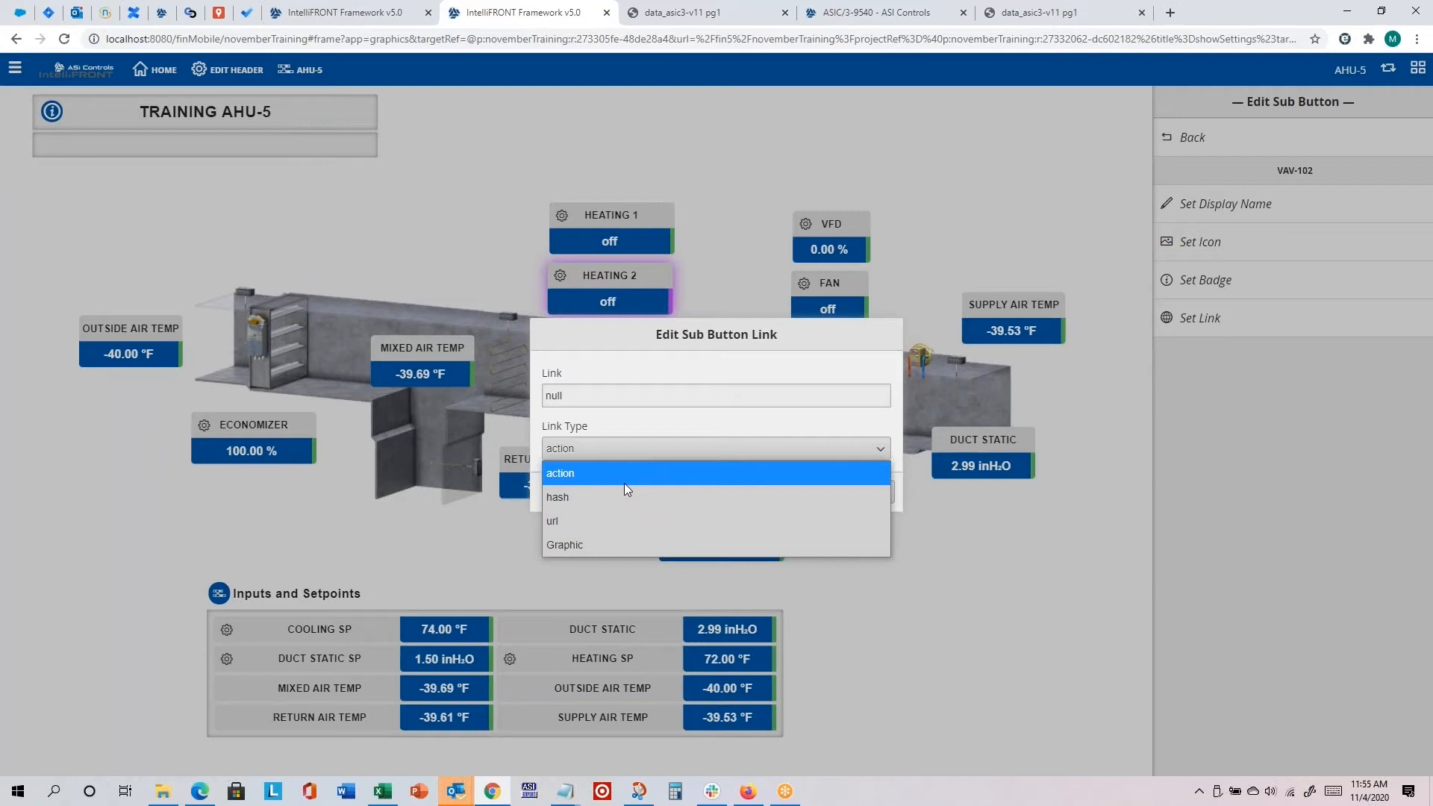
left_click(611, 540)
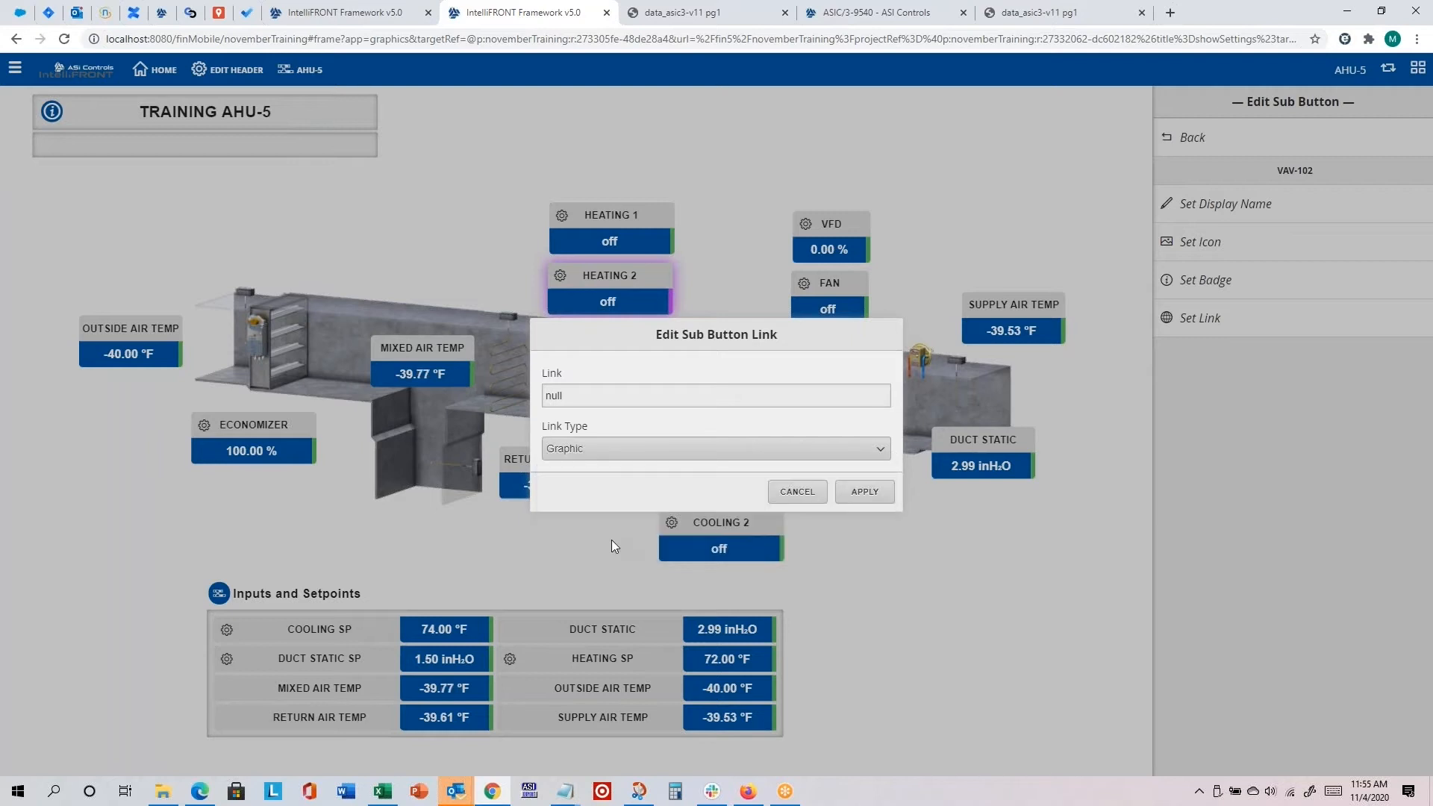
left_click(859, 493)
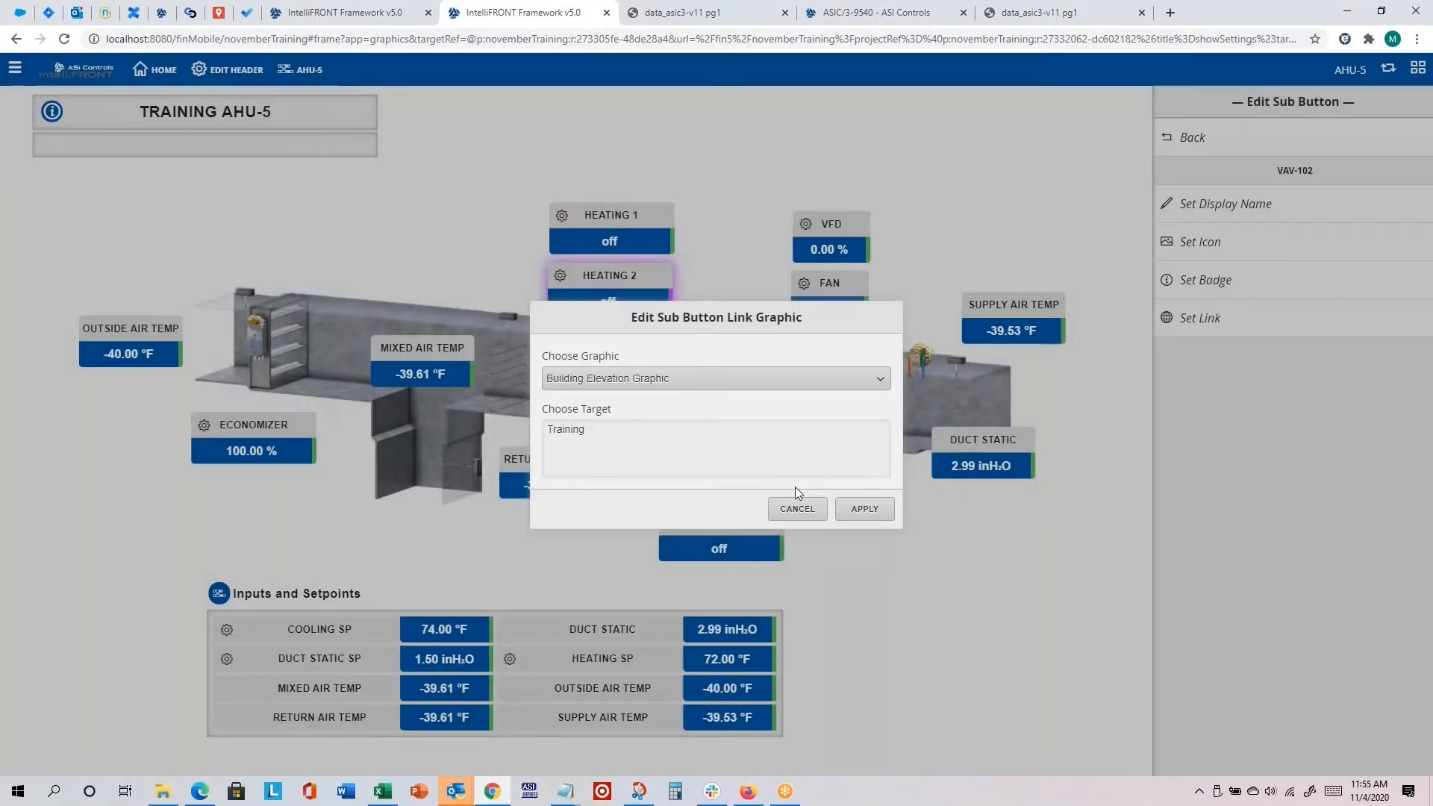
left_click(604, 380)
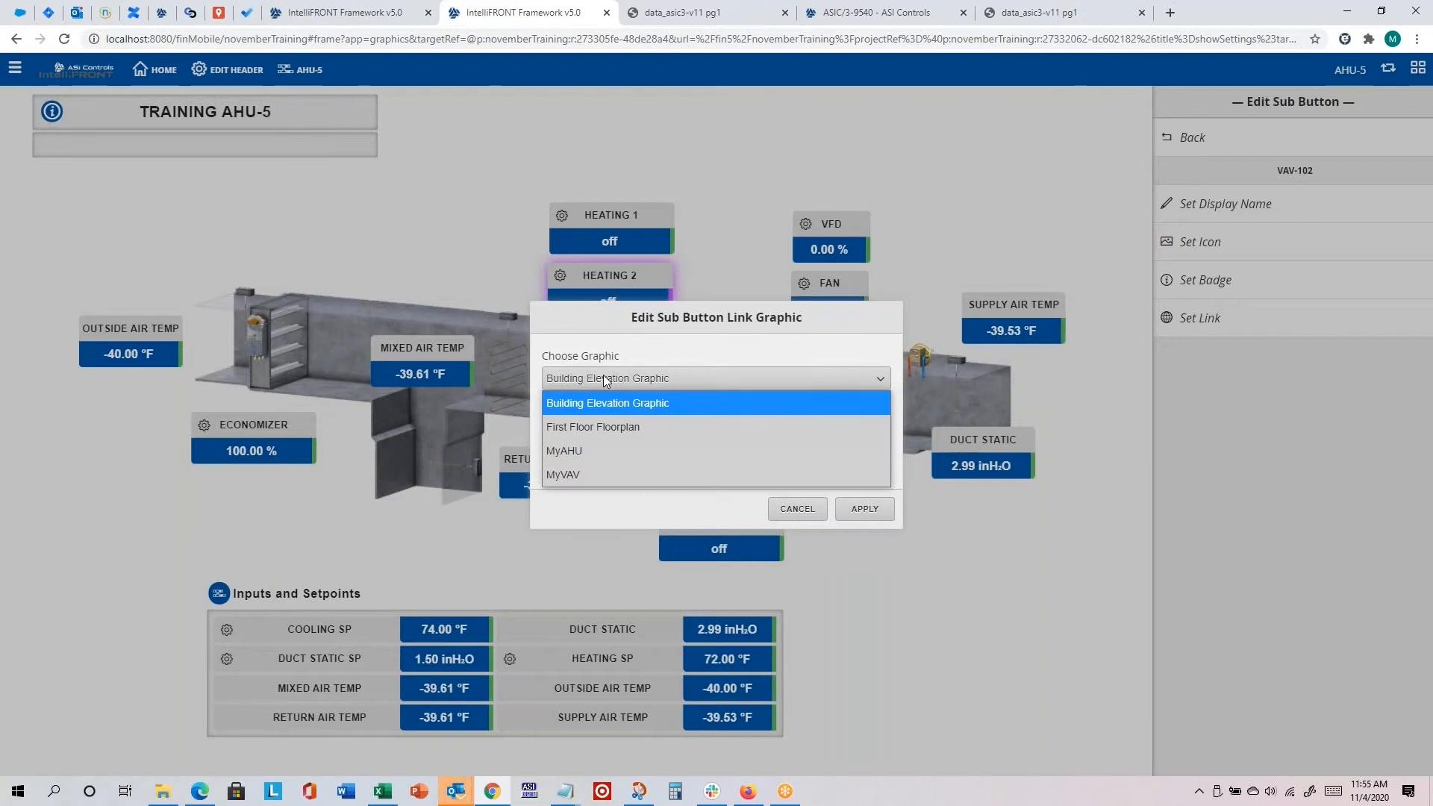
left_click(588, 467)
left_click(596, 446)
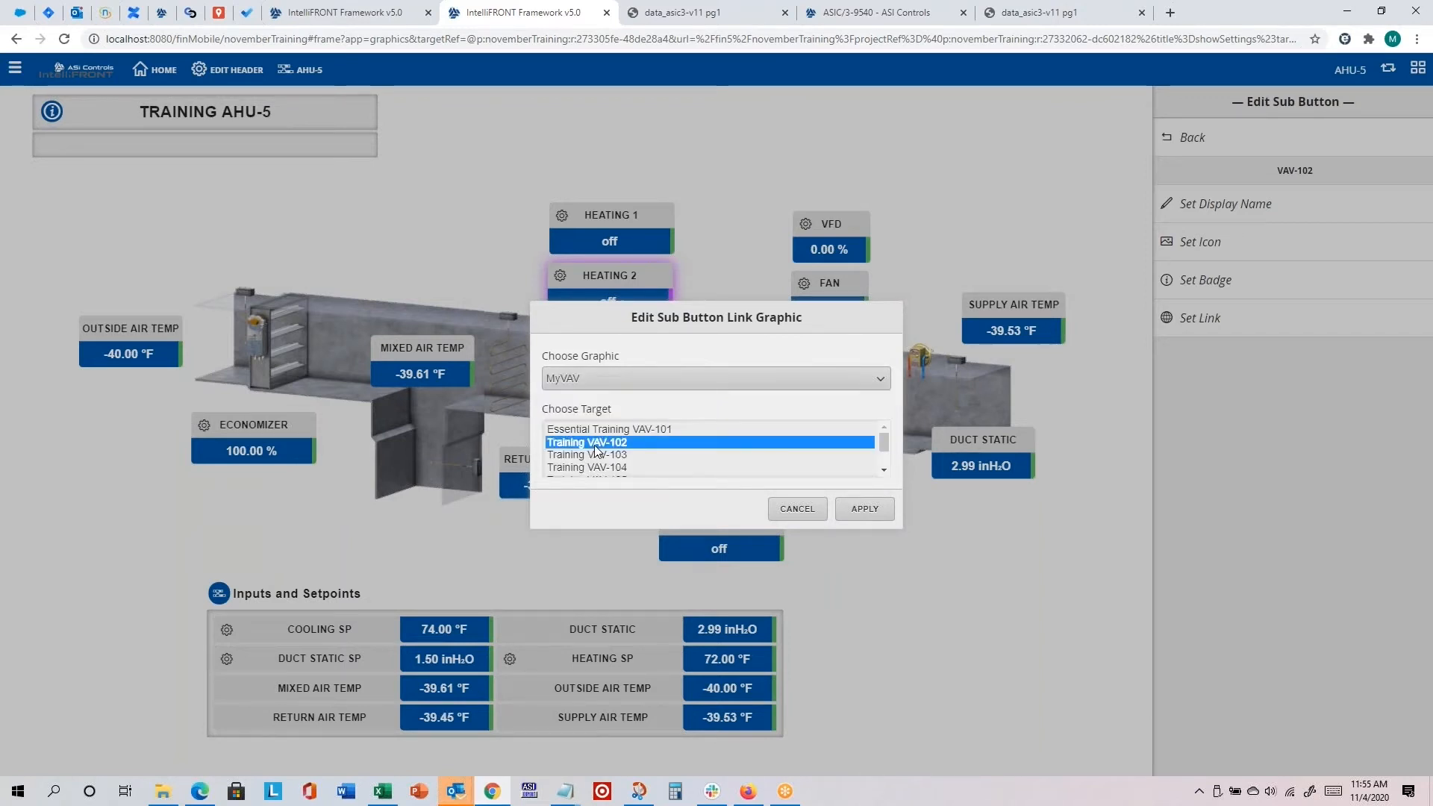
left_click(865, 507)
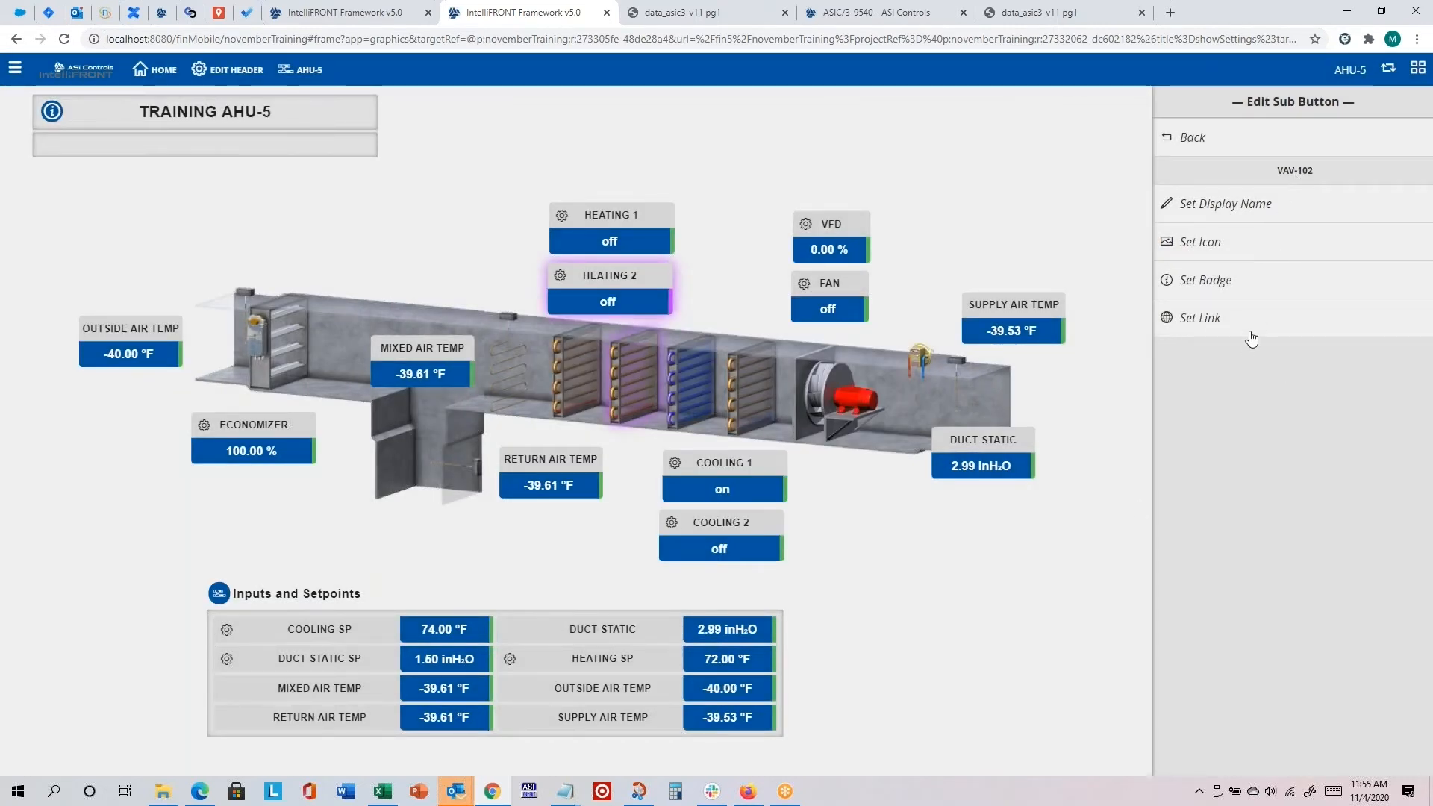
left_click(1205, 139)
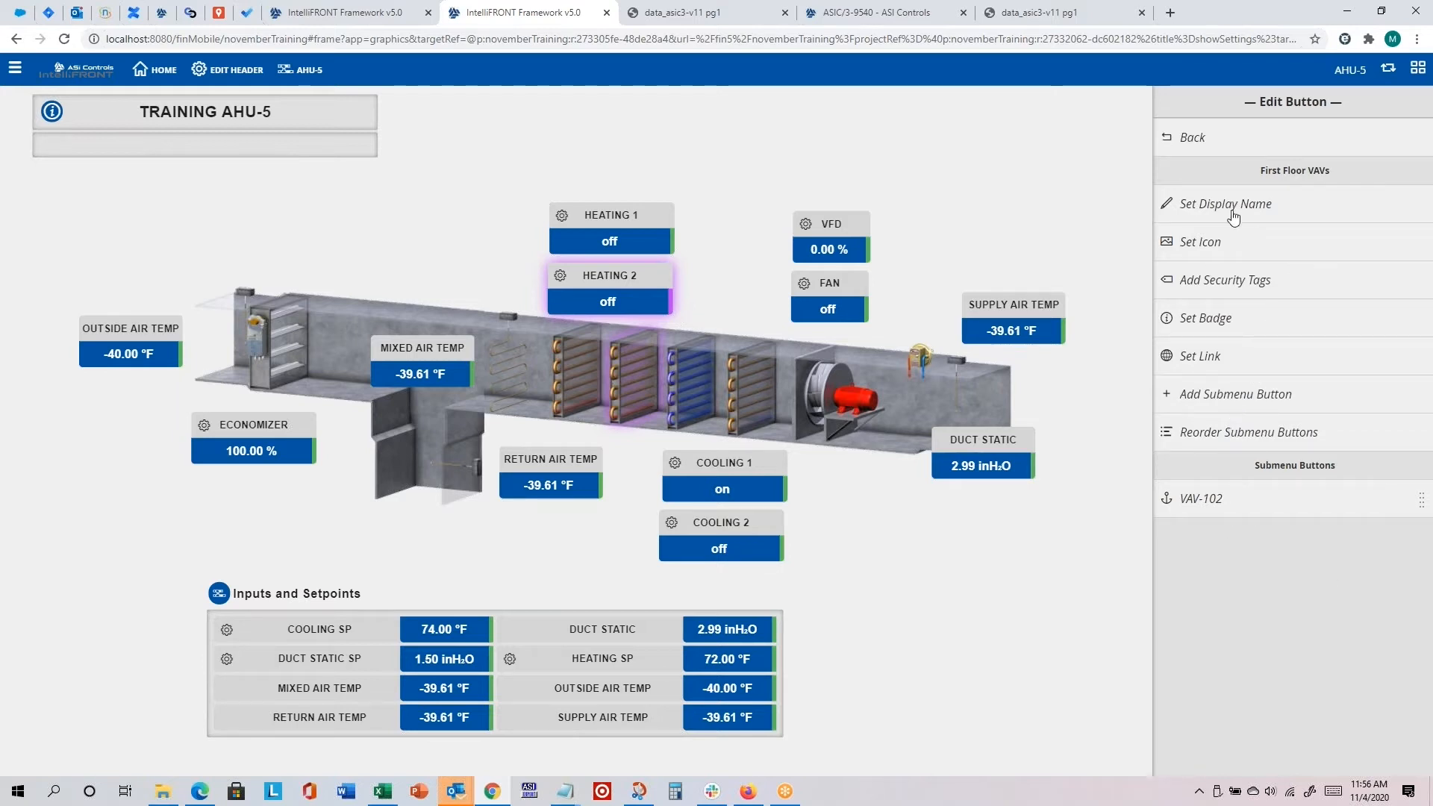
Step: Add another submenu button under First Floor VAVs and set its display name to VAV-103
left_click(1228, 398)
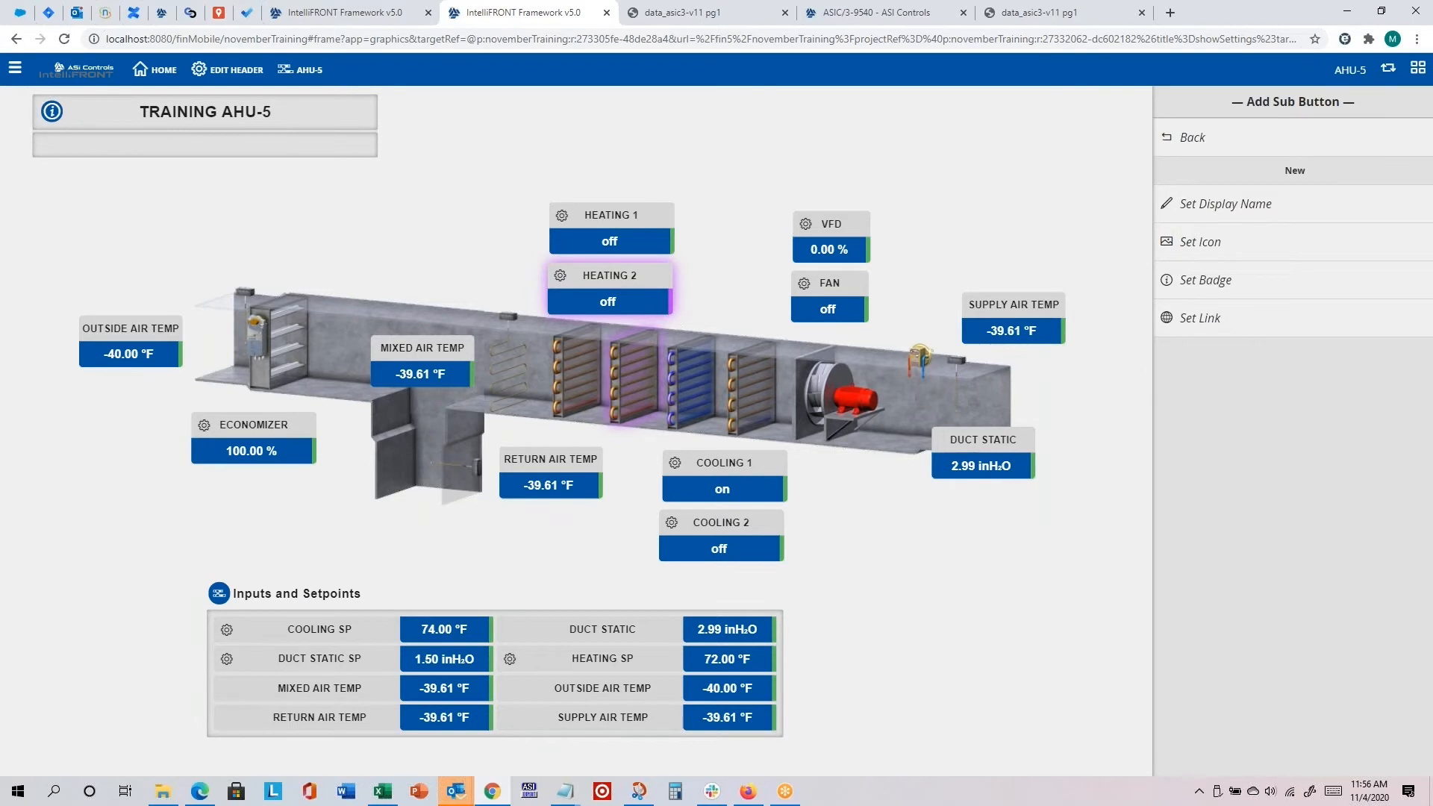
left_click(1241, 204)
left_click_drag(714, 412, 463, 423)
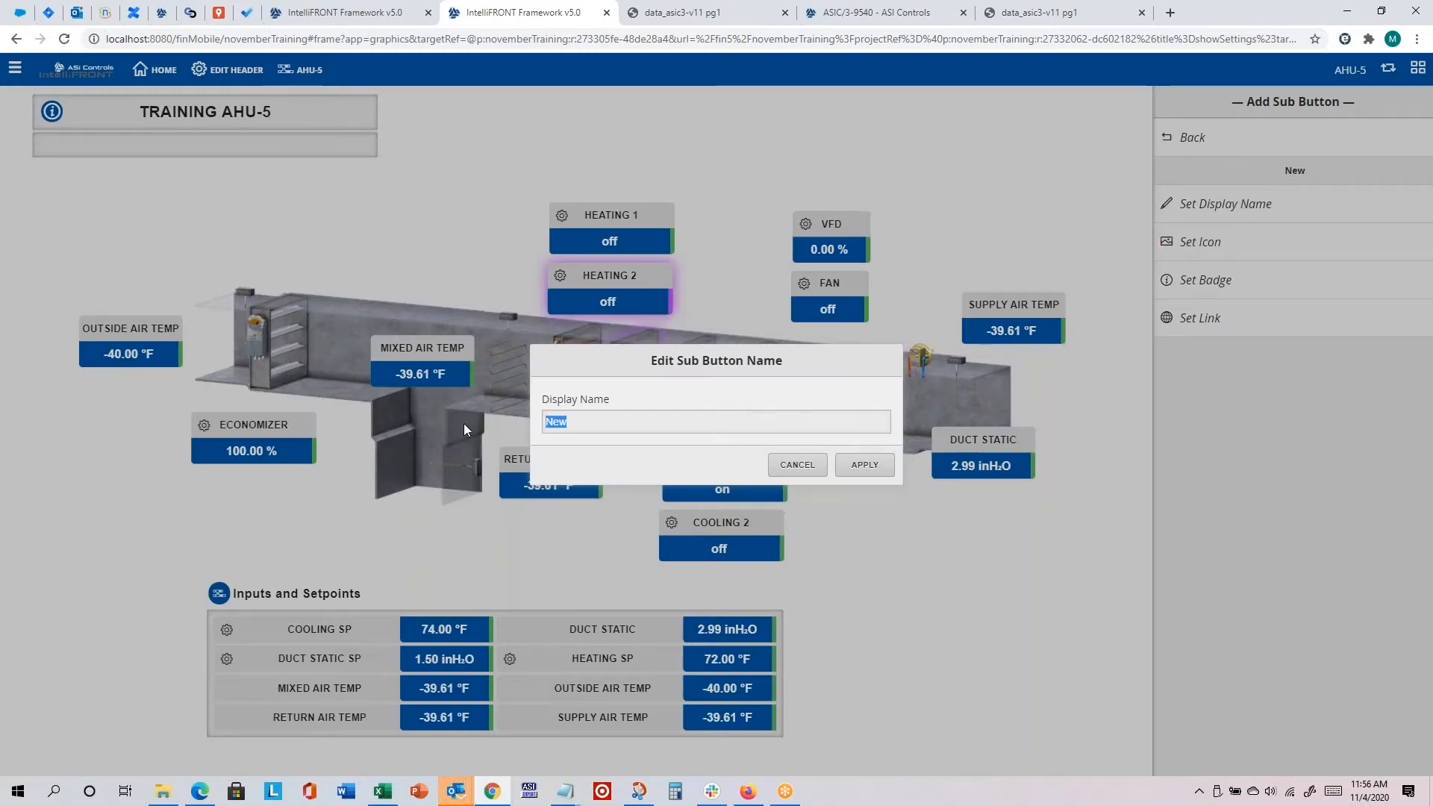
type("VAV-103")
left_click(855, 466)
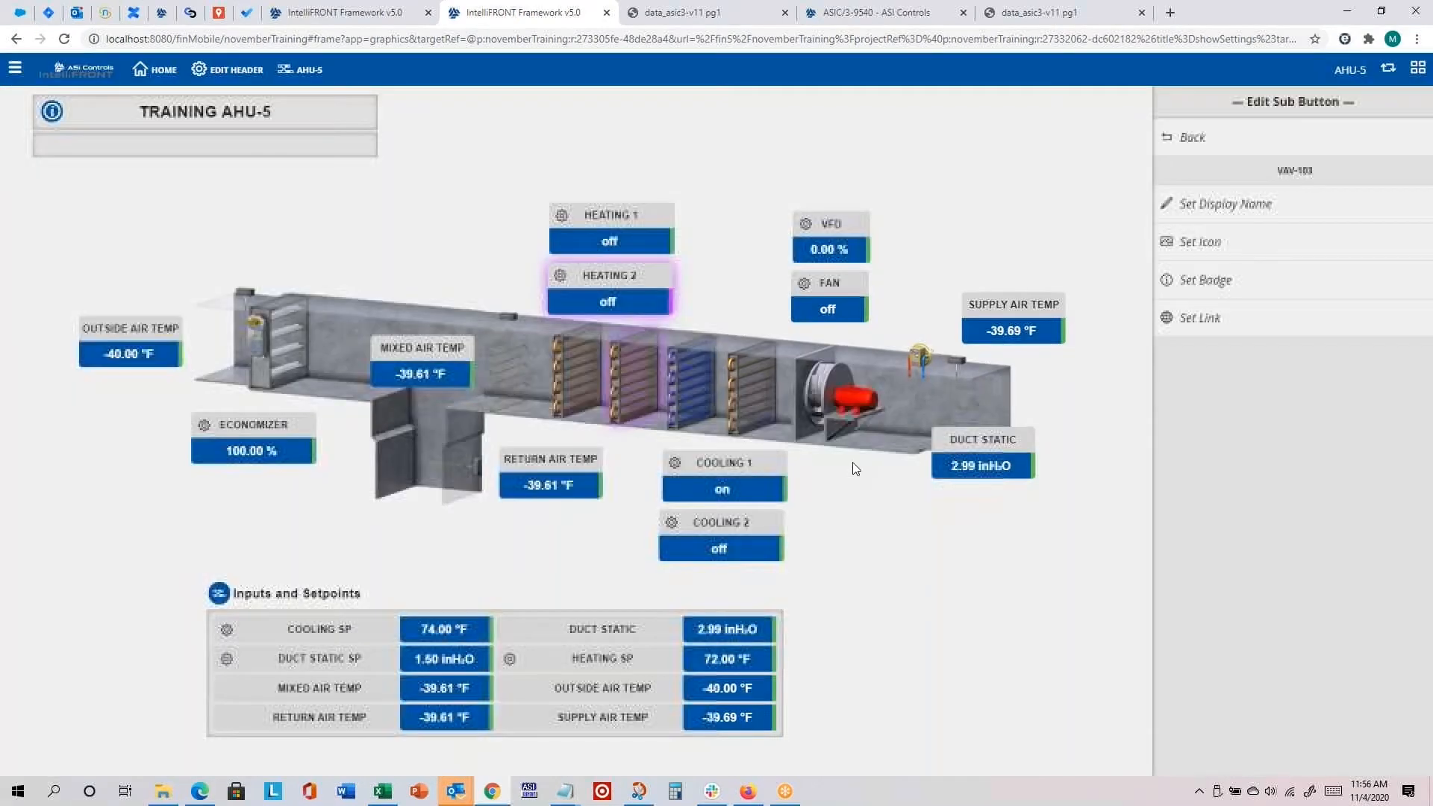
Step: Apply the Anchor icon to the VAV-103 submenu button
left_click(1194, 243)
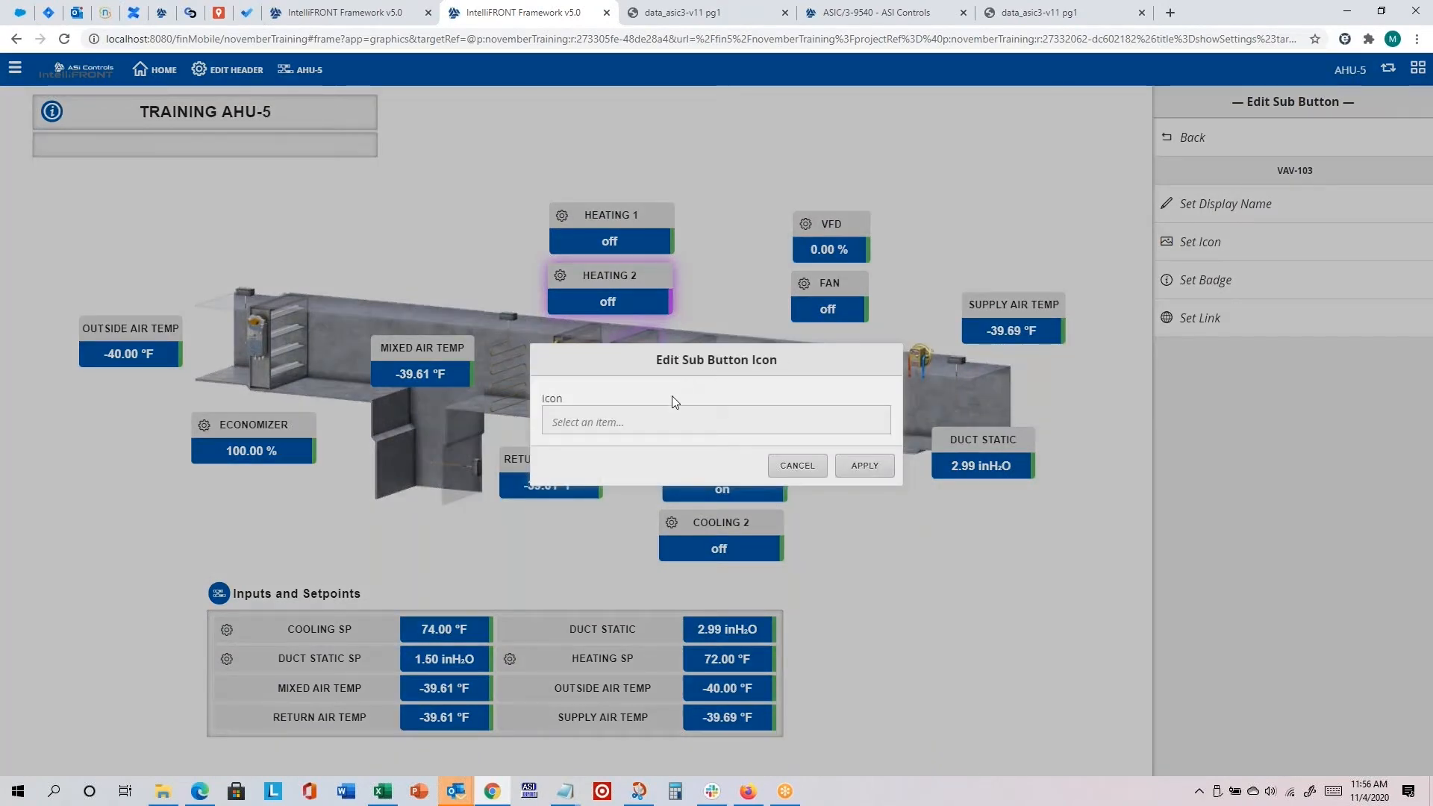
left_click(668, 419)
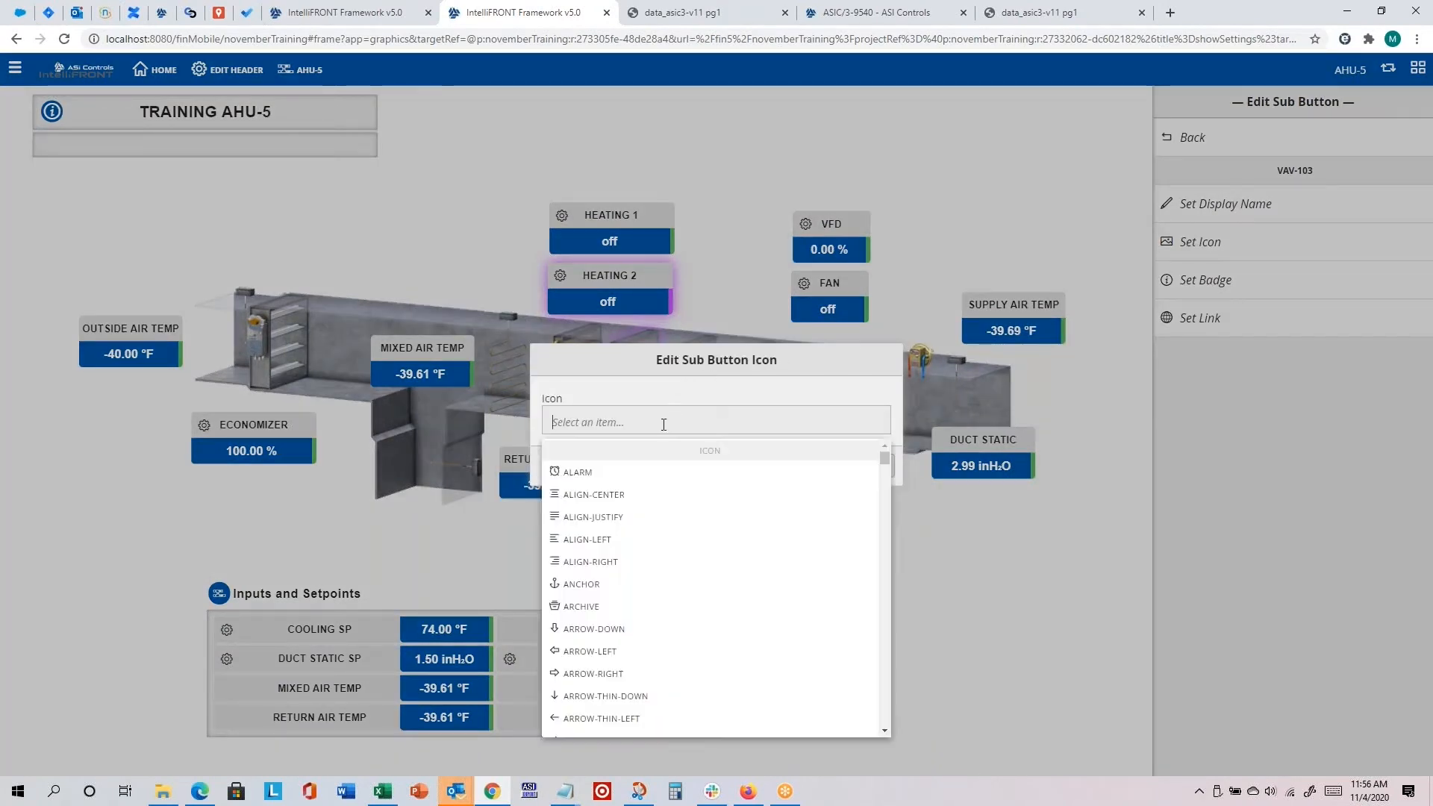
left_click(592, 584)
left_click(872, 469)
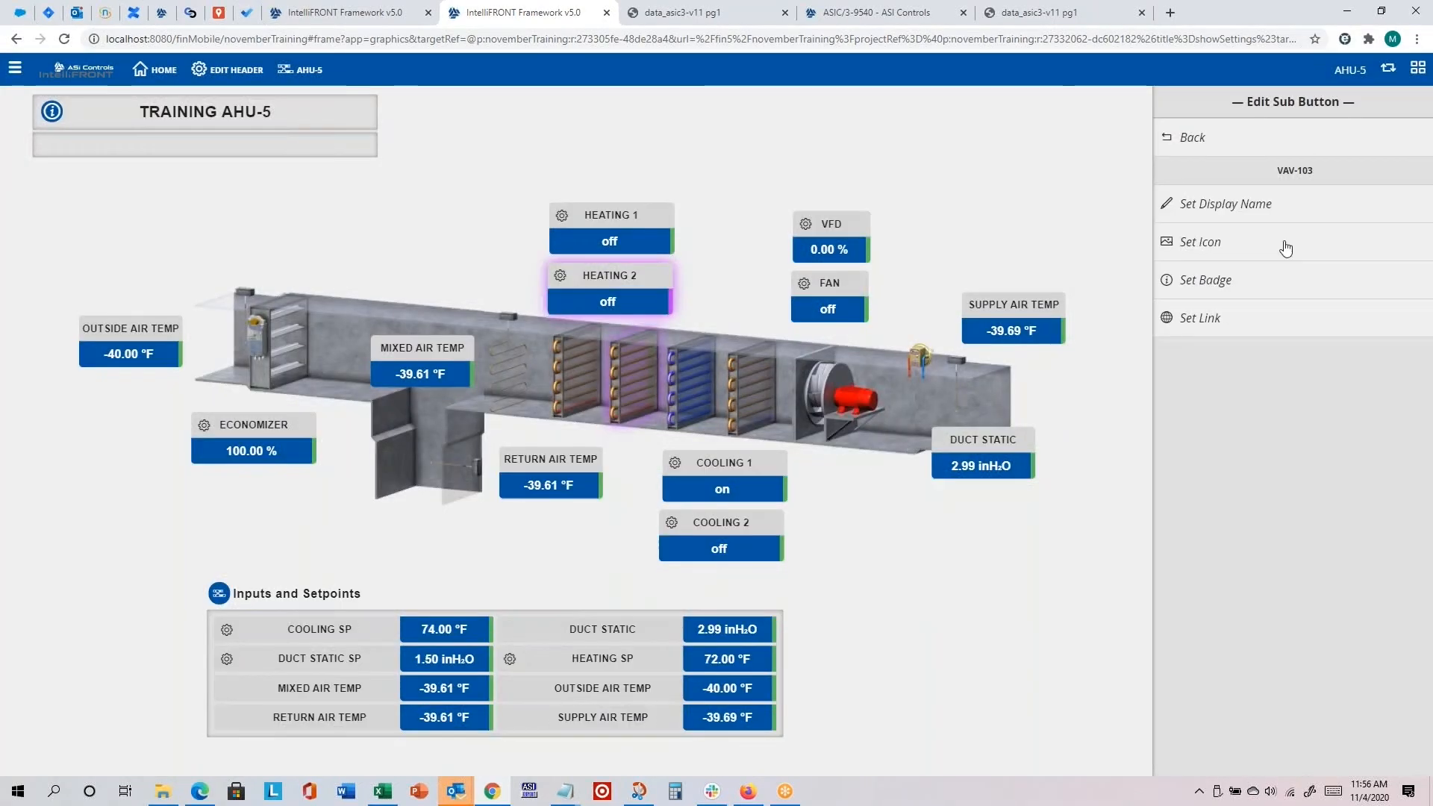
Step: Link the VAV-103 submenu button to the MyVAV graphic with Training VAV-103 as the target
left_click(1224, 326)
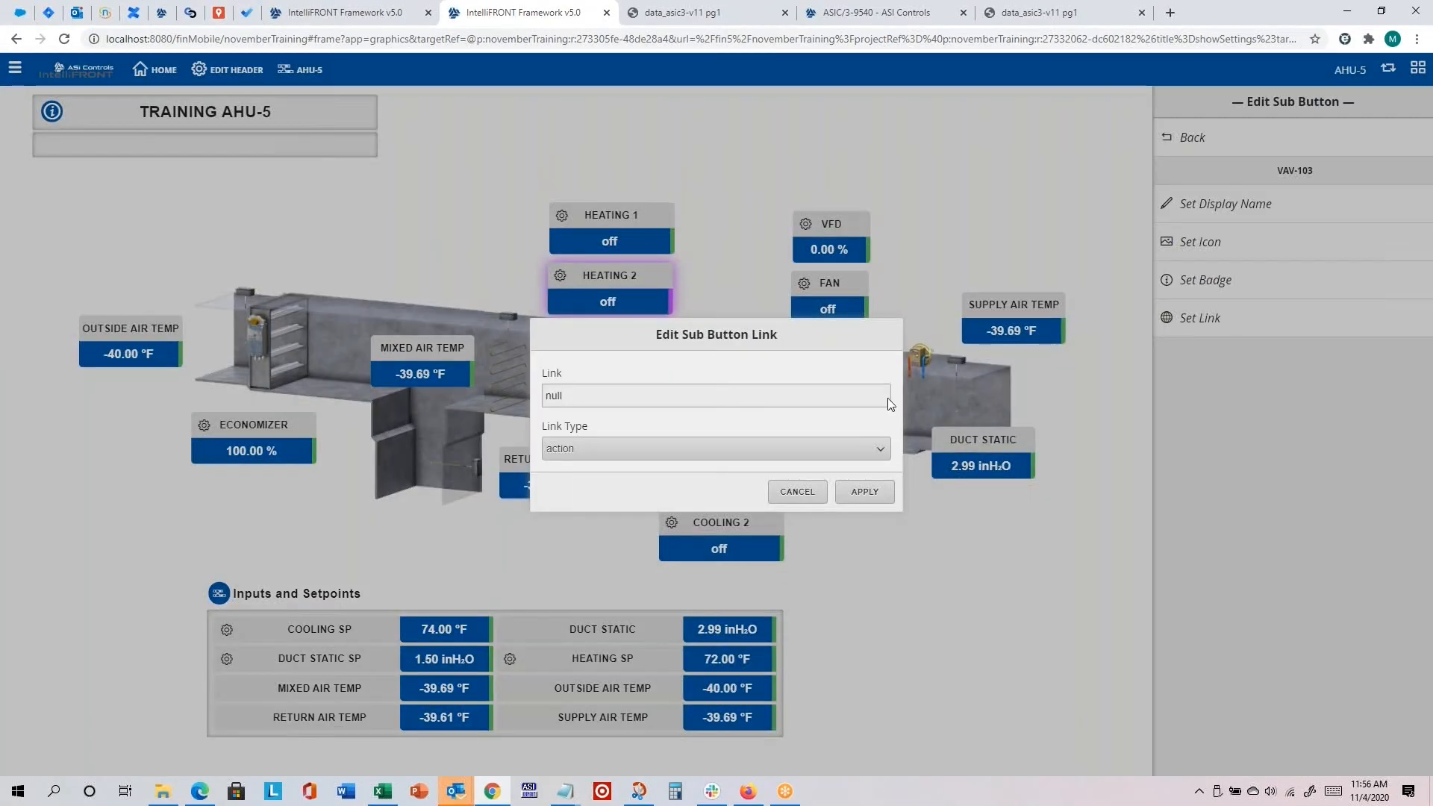
left_click(647, 444)
left_click(589, 543)
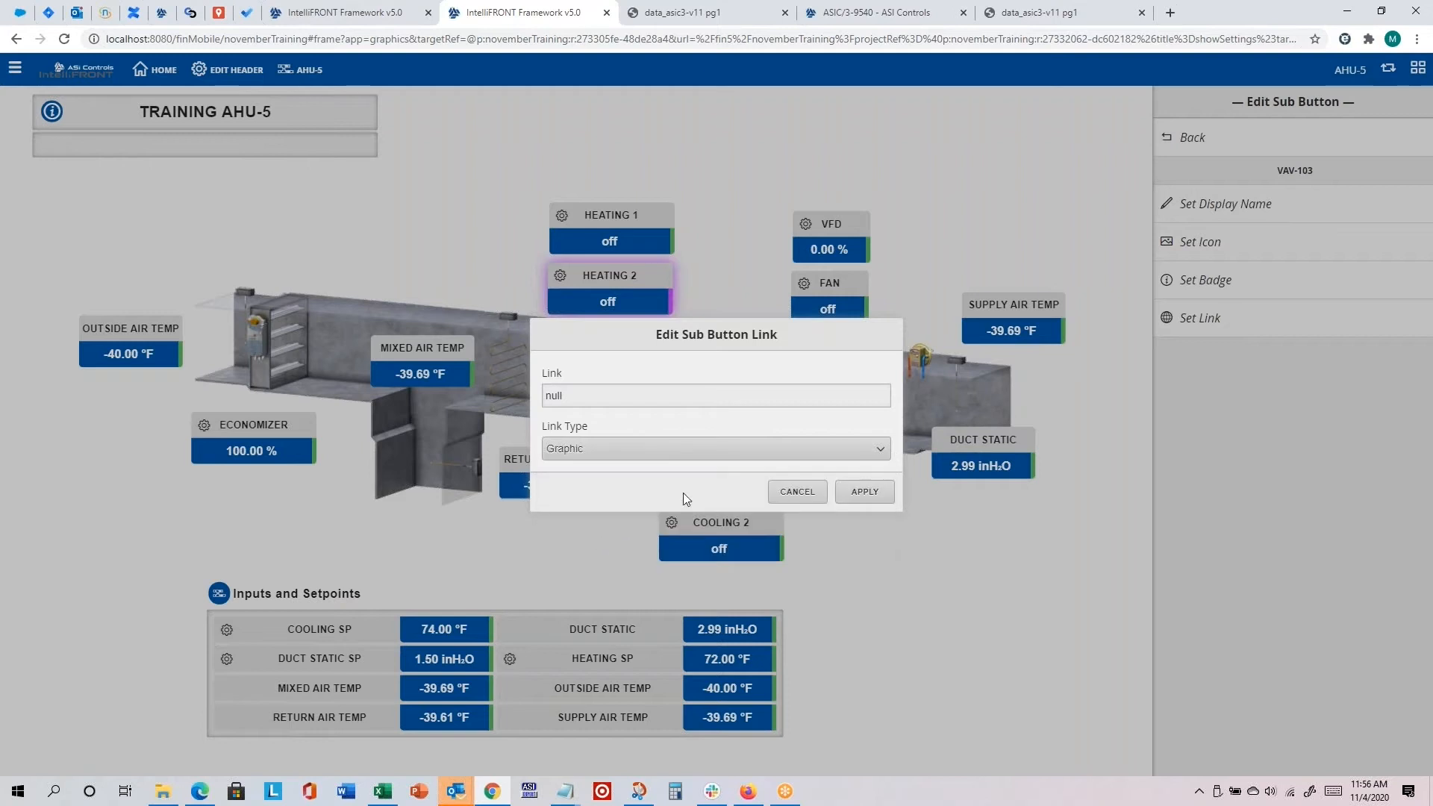
left_click(866, 493)
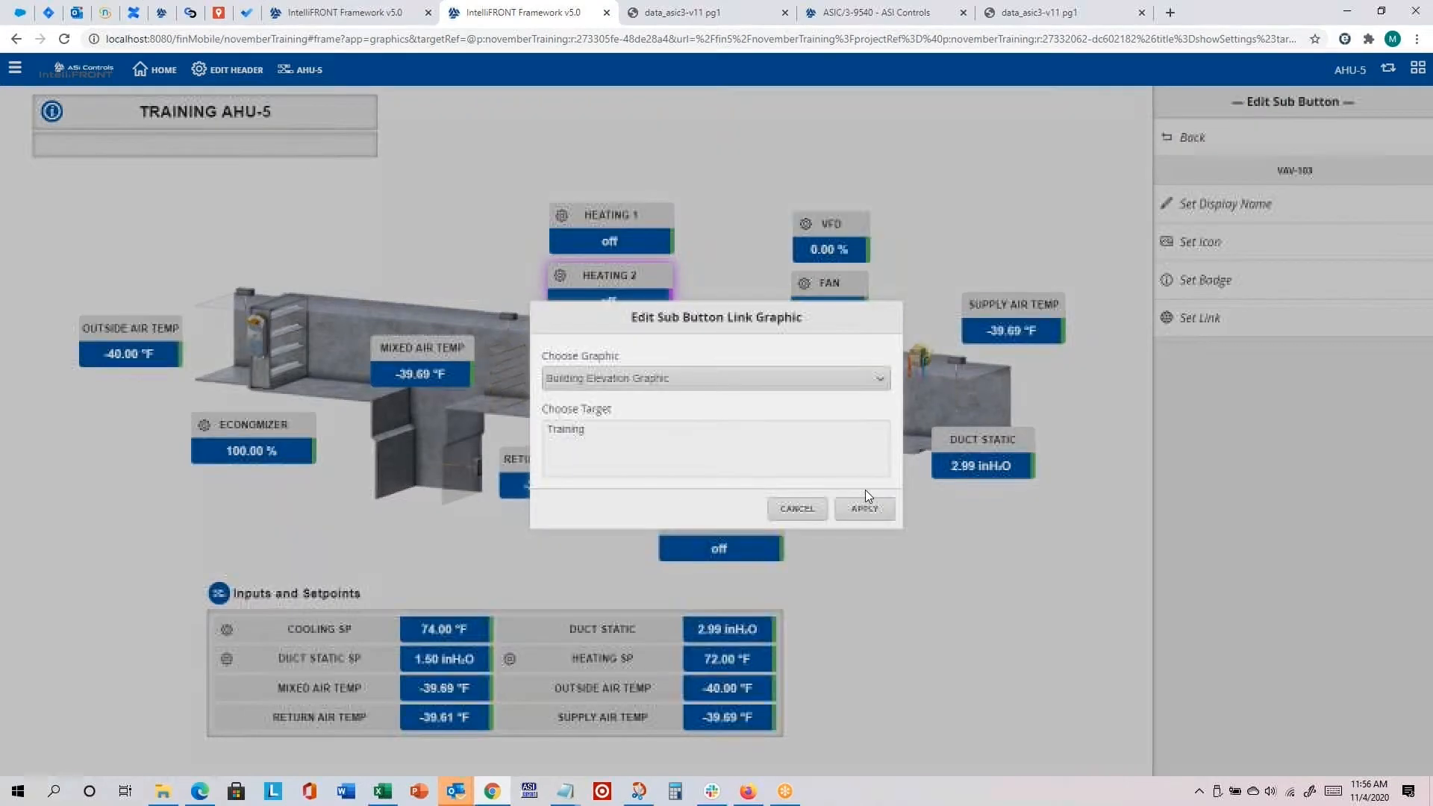
left_click(651, 376)
left_click(590, 474)
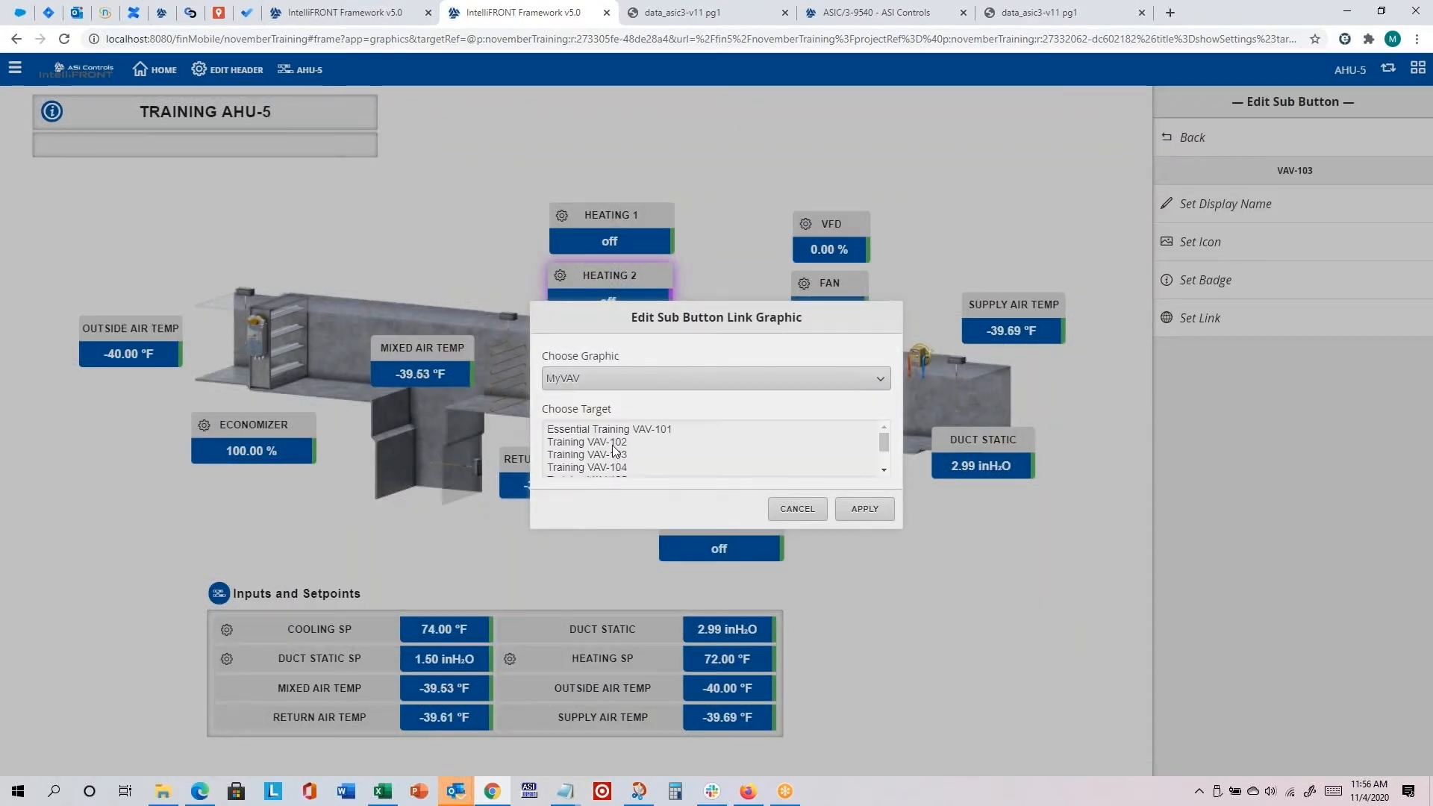
left_click(610, 456)
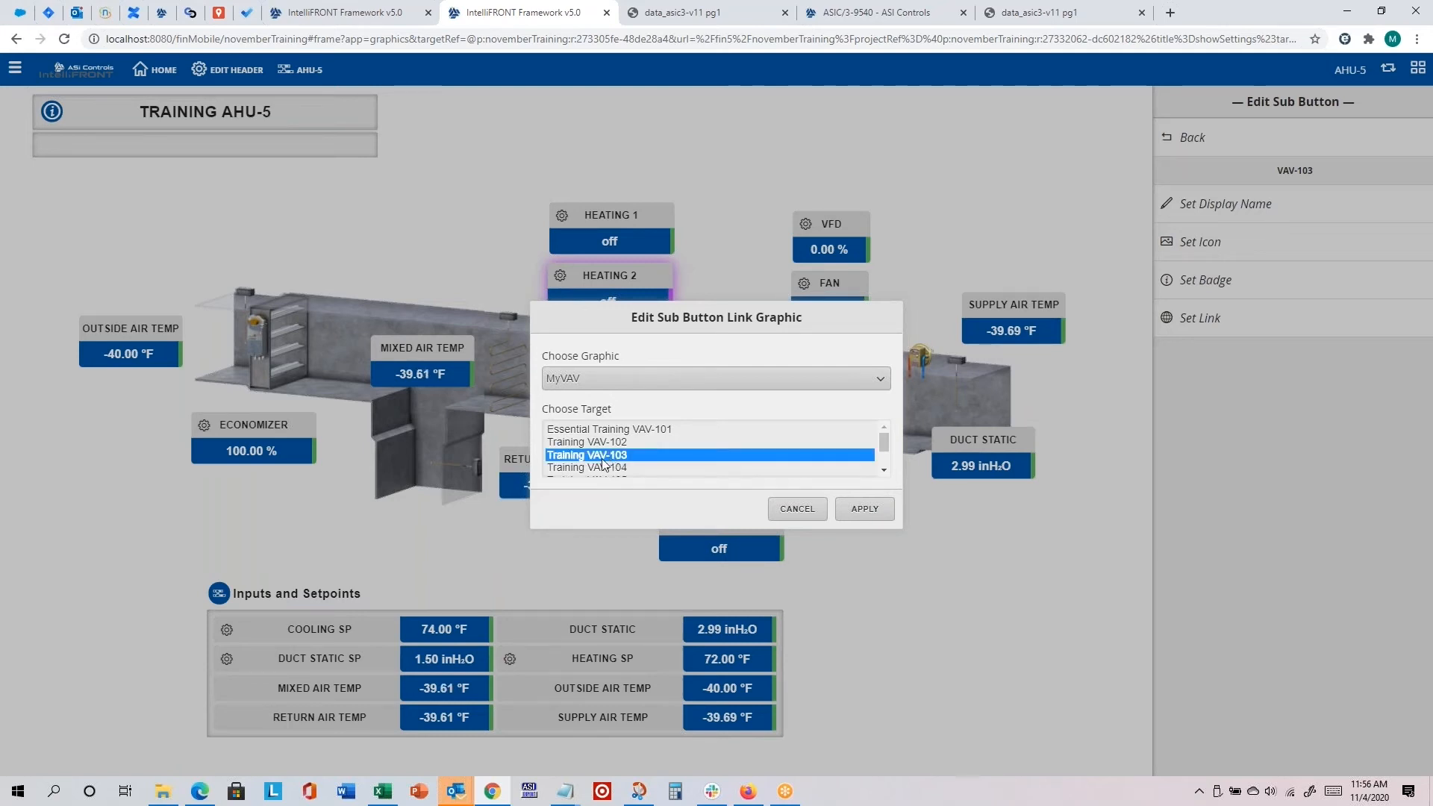
left_click(855, 510)
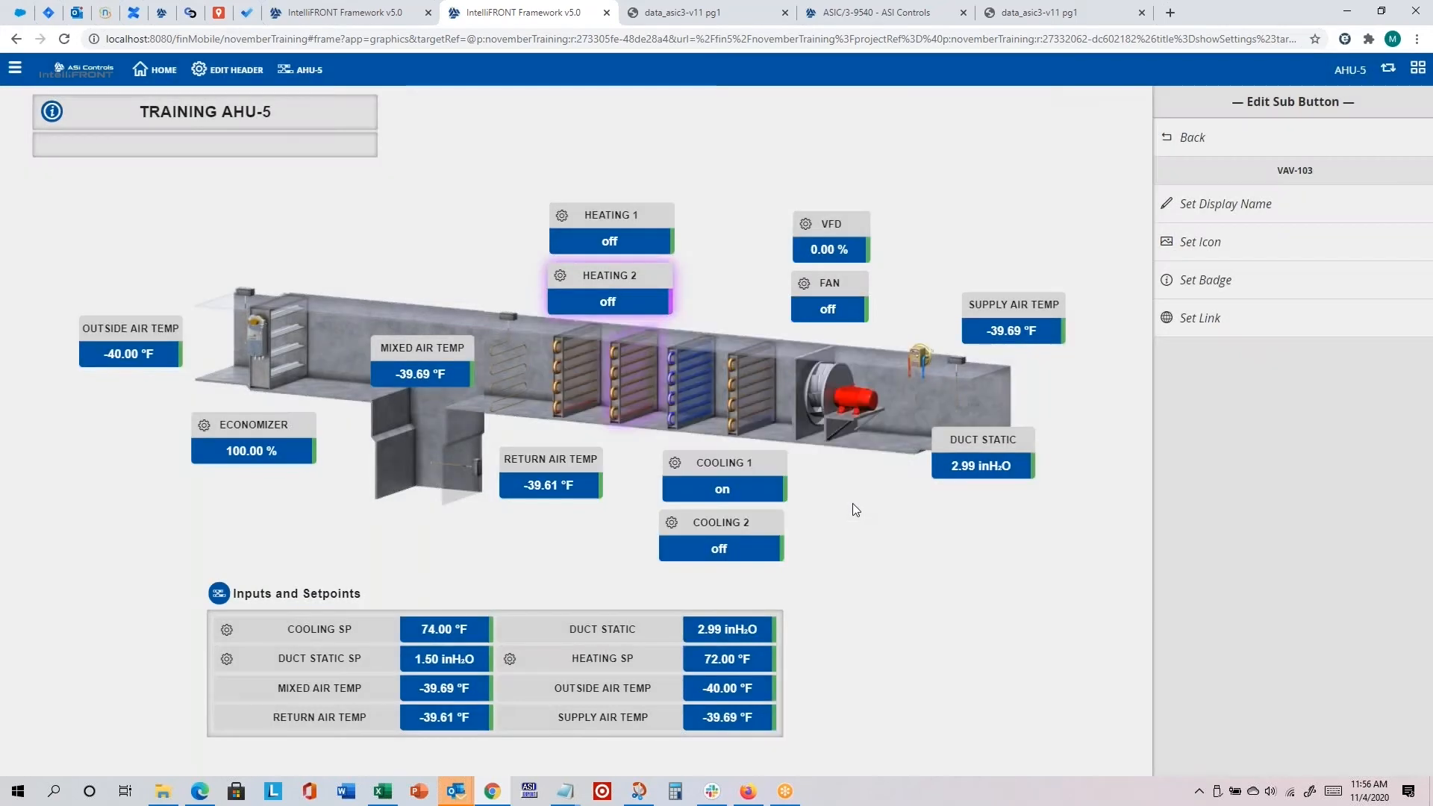
left_click(1193, 141)
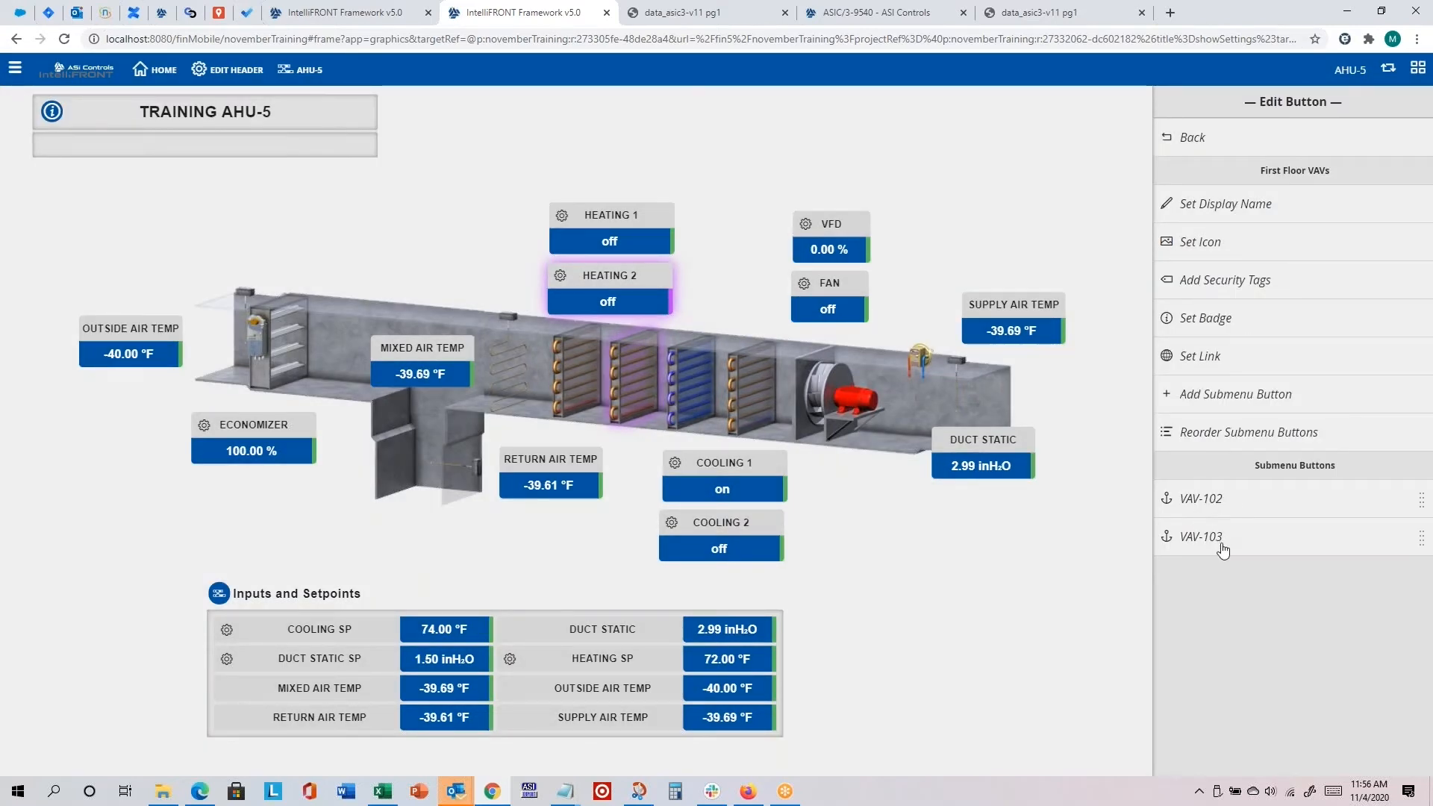
Step: Add a third submenu button under First Floor VAVs and set its display name to VAV-104
left_click(1227, 398)
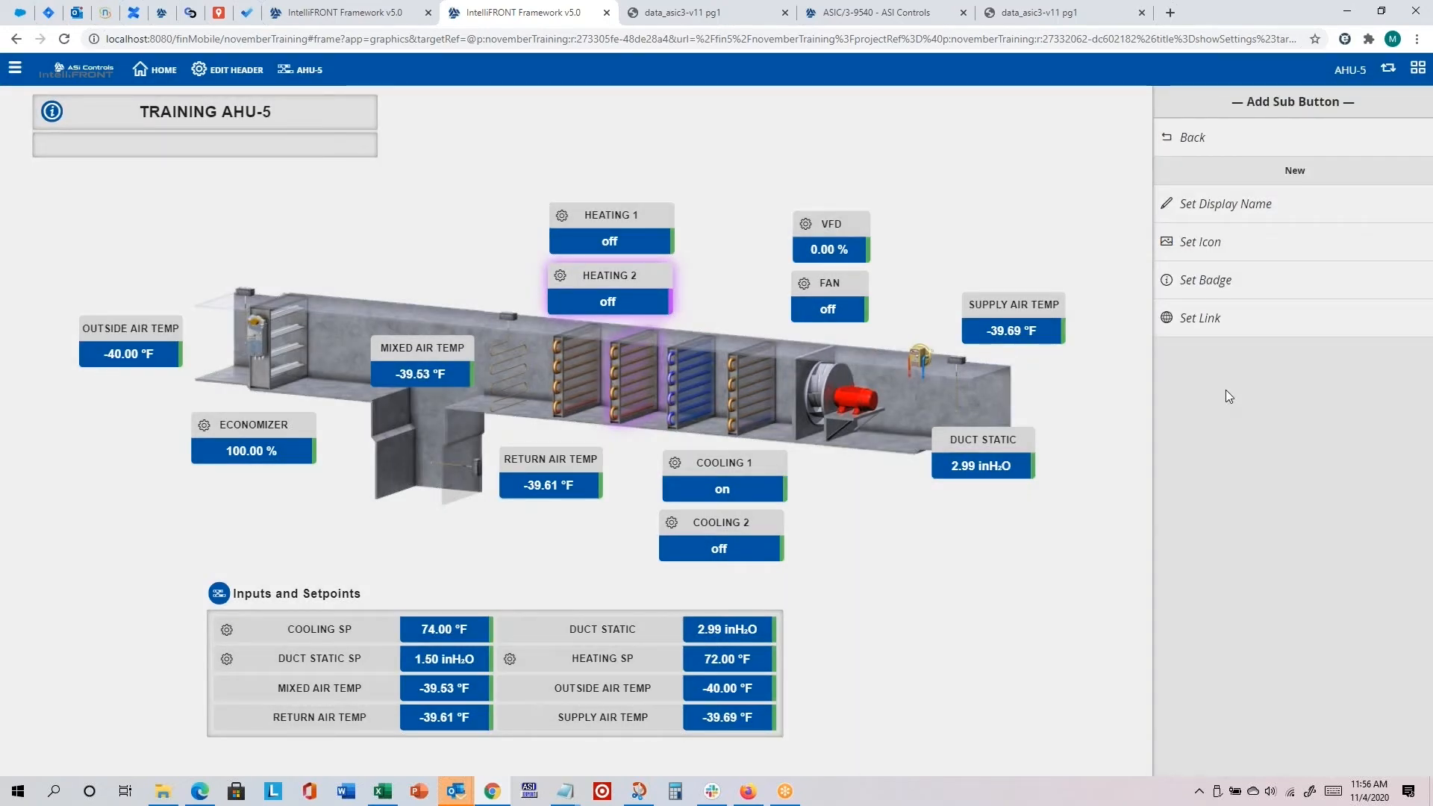
left_click(1225, 204)
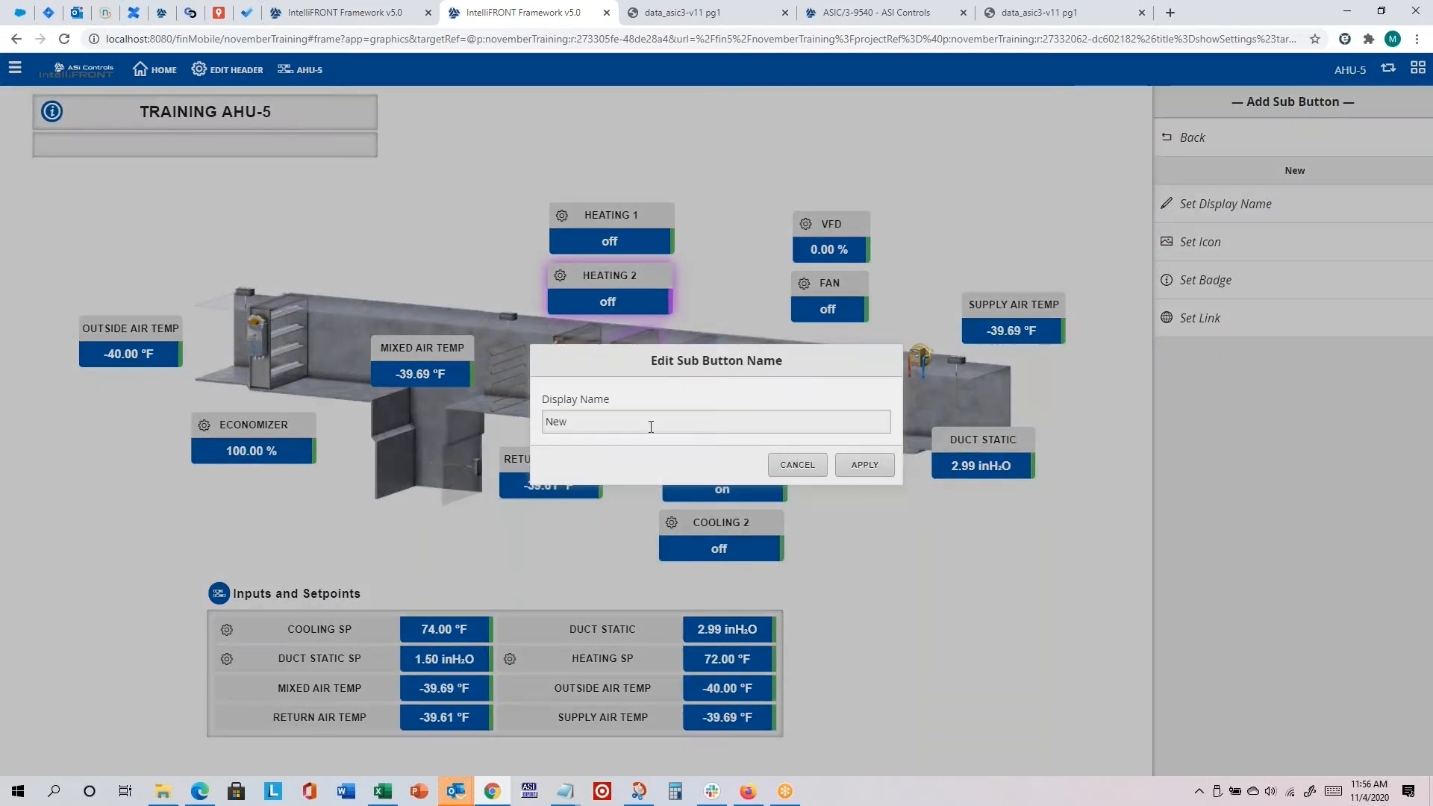
double_click(650, 427)
type("VAV-1")
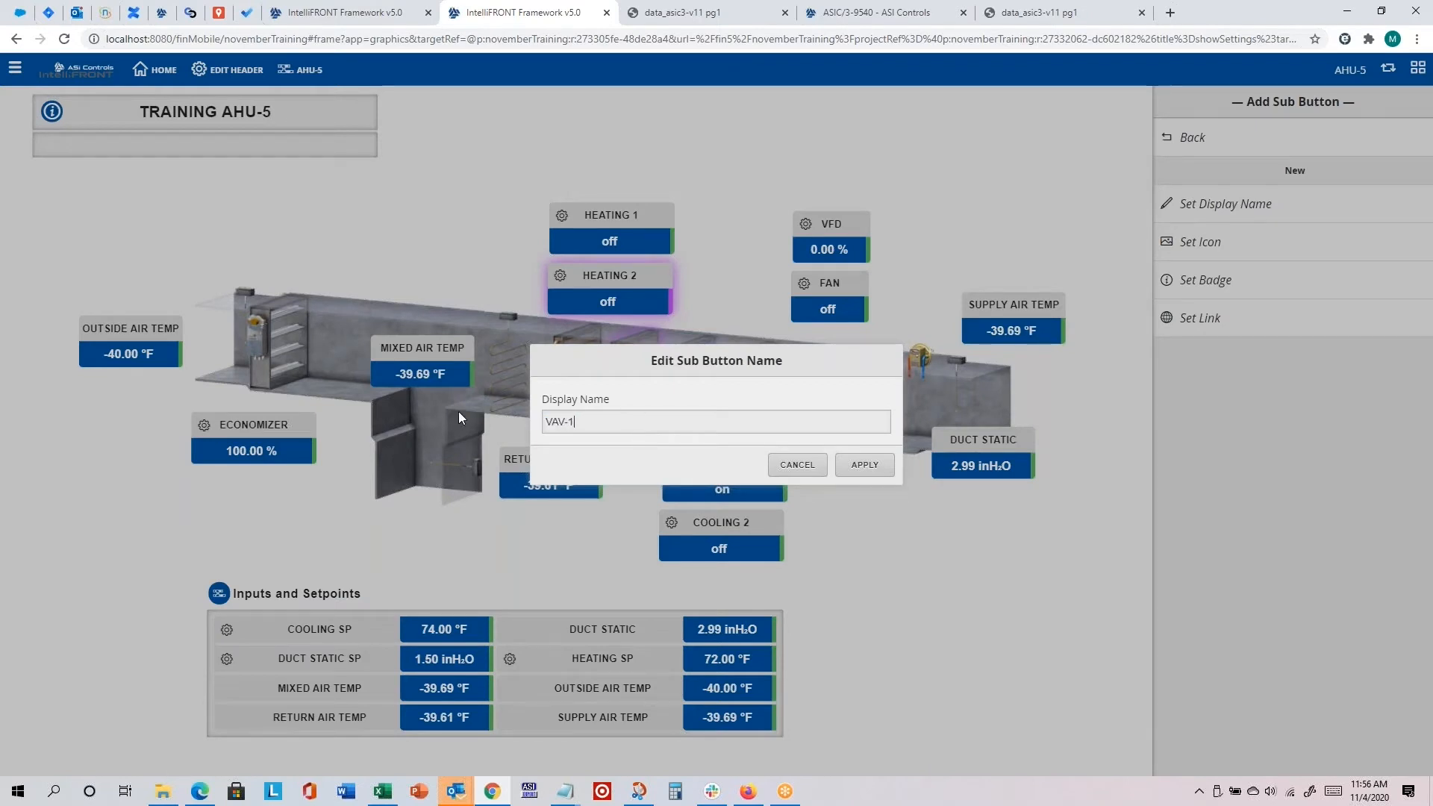
type("04")
left_click(866, 464)
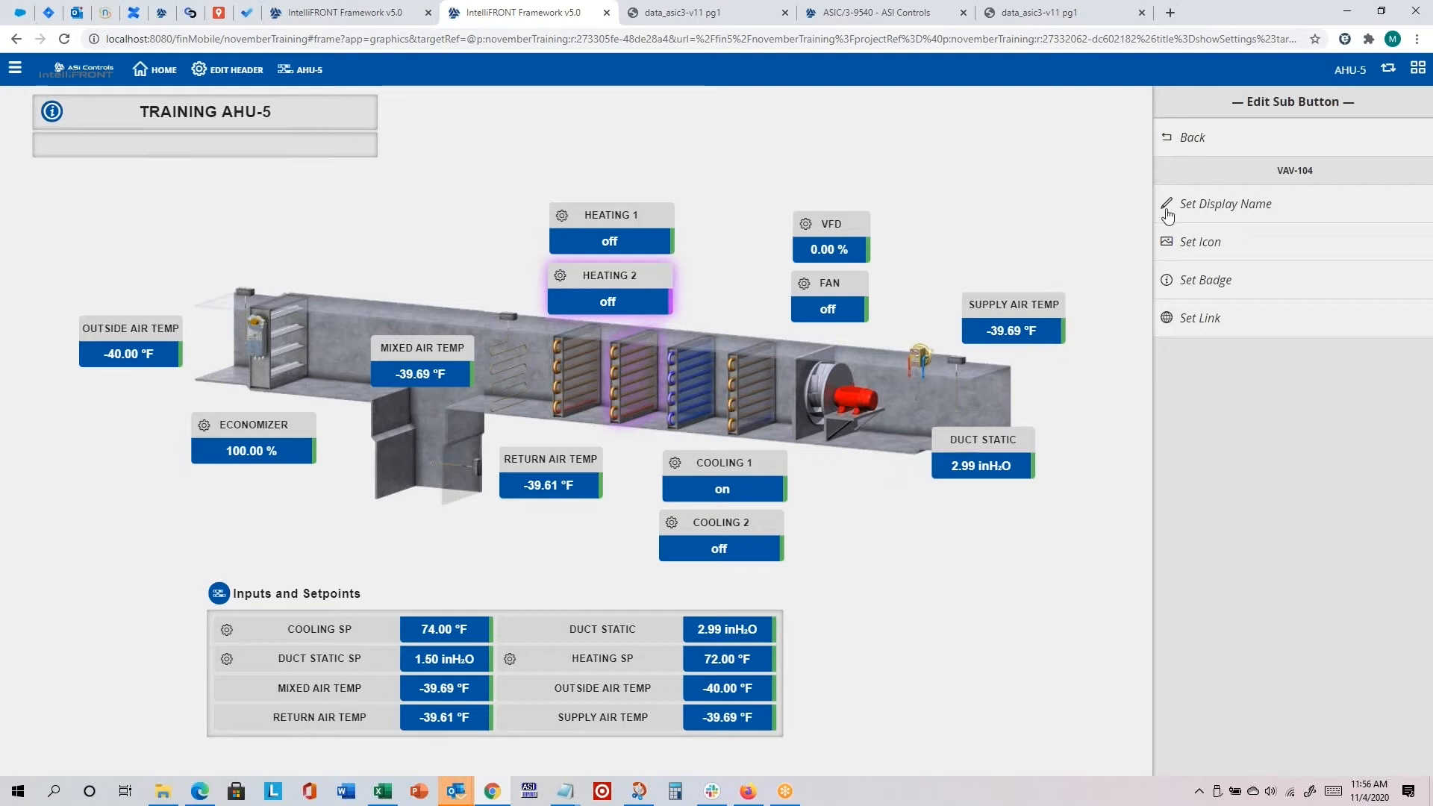
Step: Apply the Anchor icon to the VAV-104 submenu button
left_click(1217, 249)
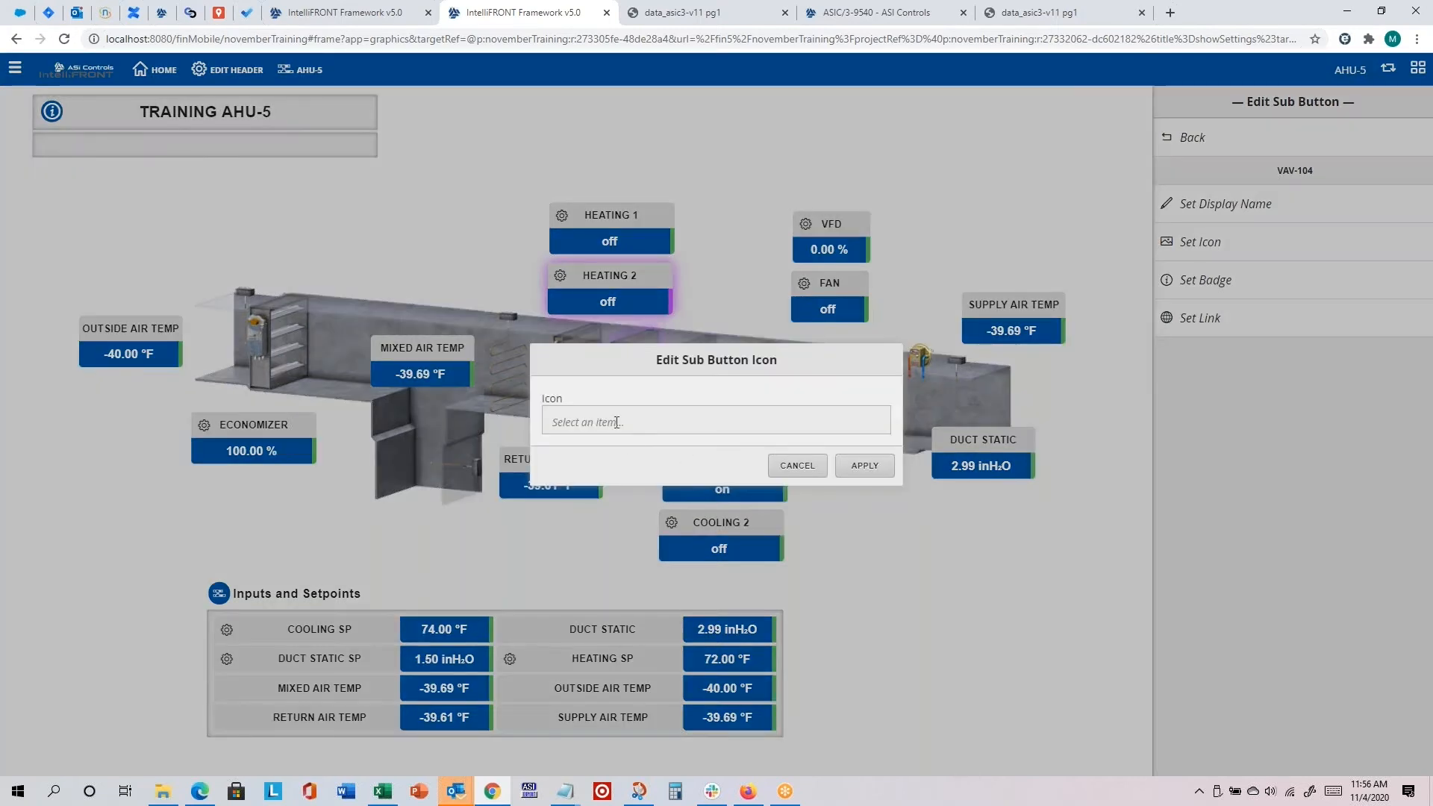
left_click(616, 423)
left_click(783, 498)
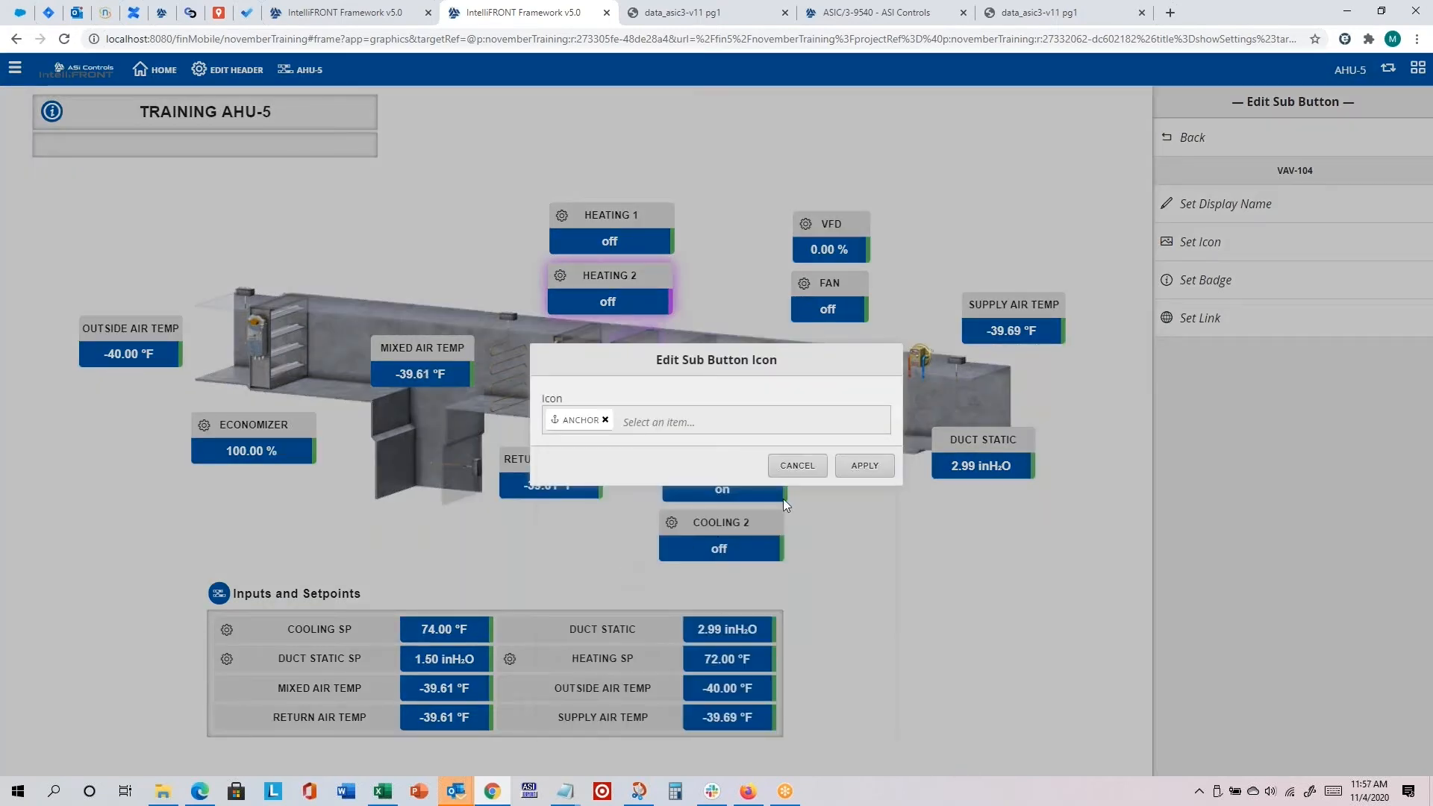
left_click(876, 465)
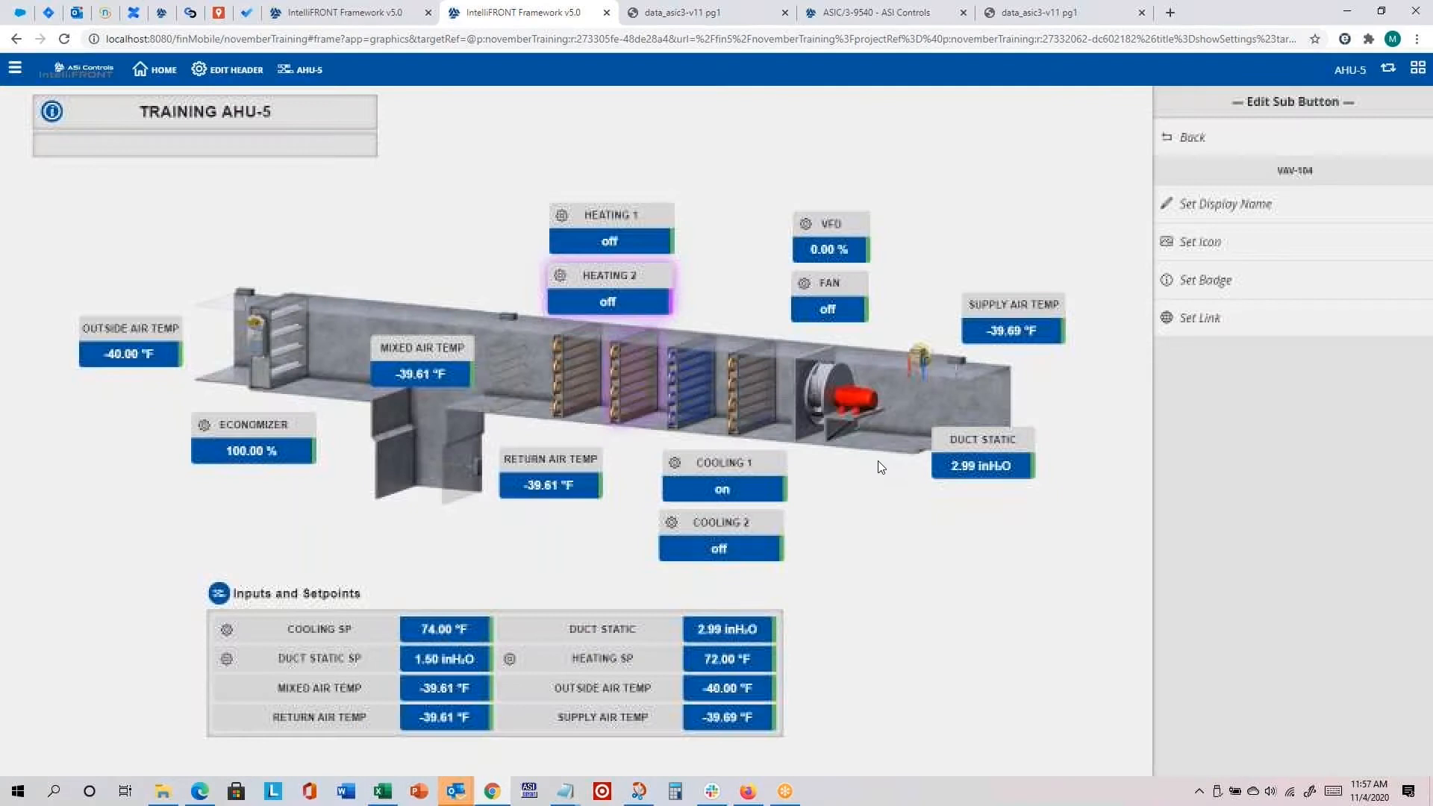
Step: Link the VAV-104 submenu button to the MyVAV graphic with Training VAV-104 as the target
left_click(1214, 318)
left_click(732, 454)
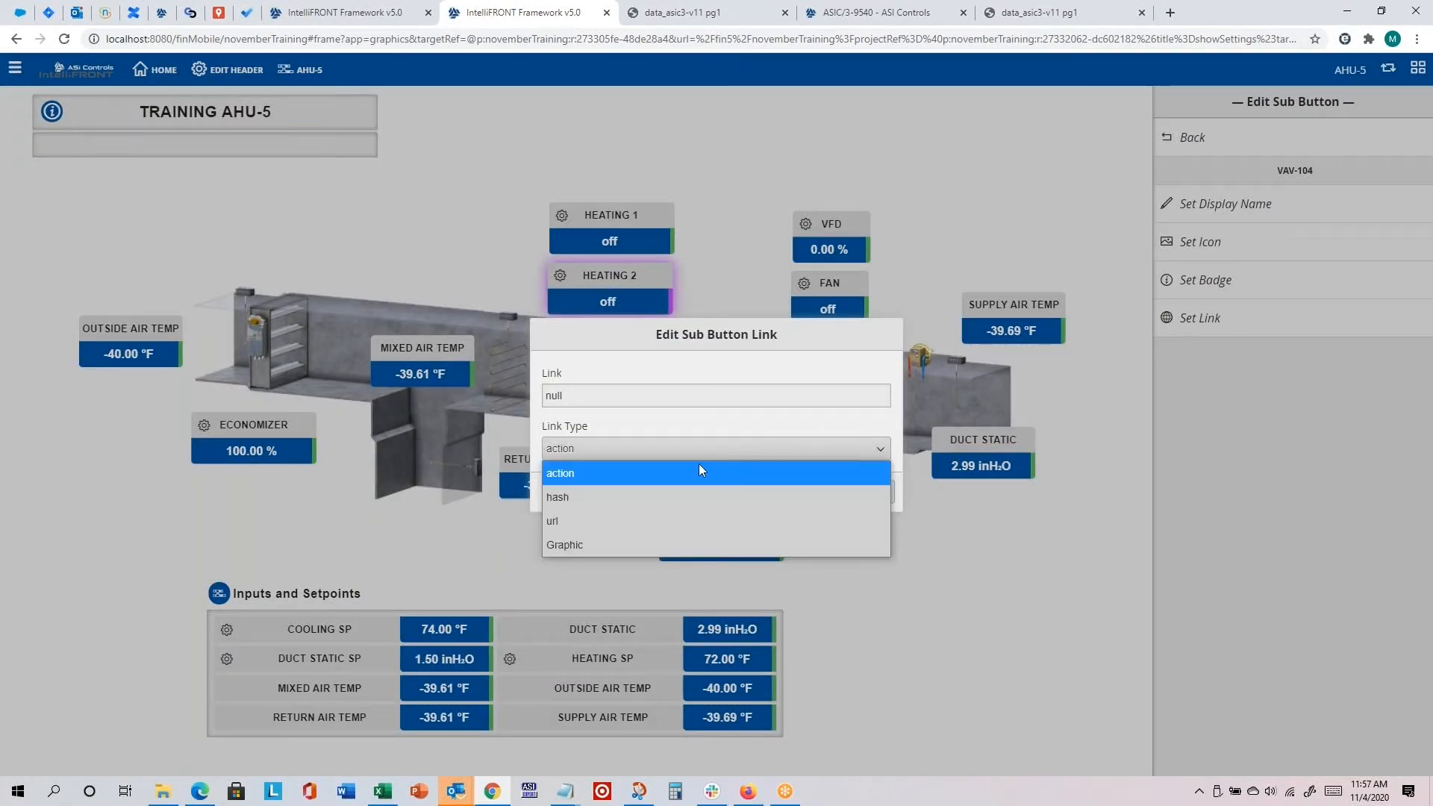
left_click(585, 549)
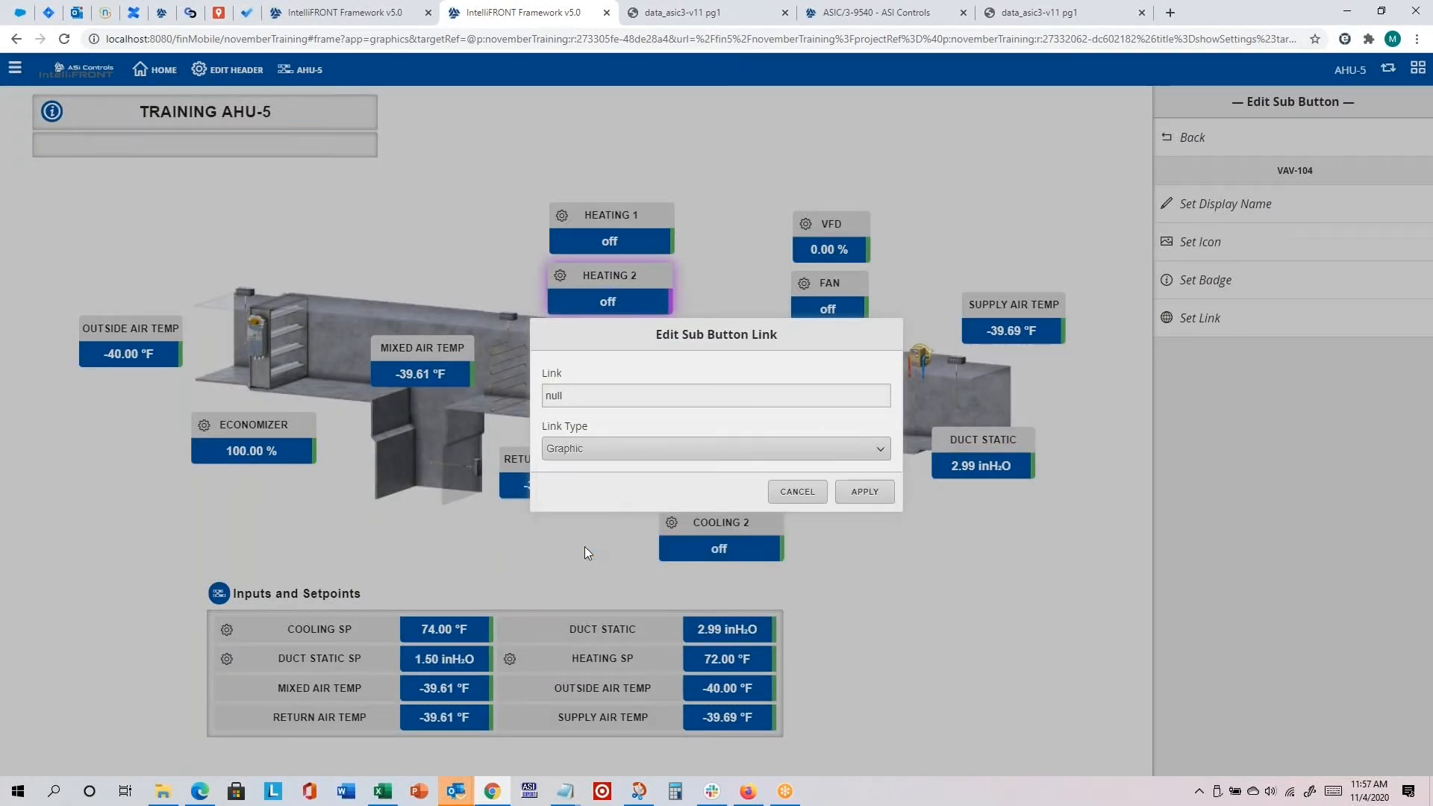
left_click(855, 494)
left_click(634, 379)
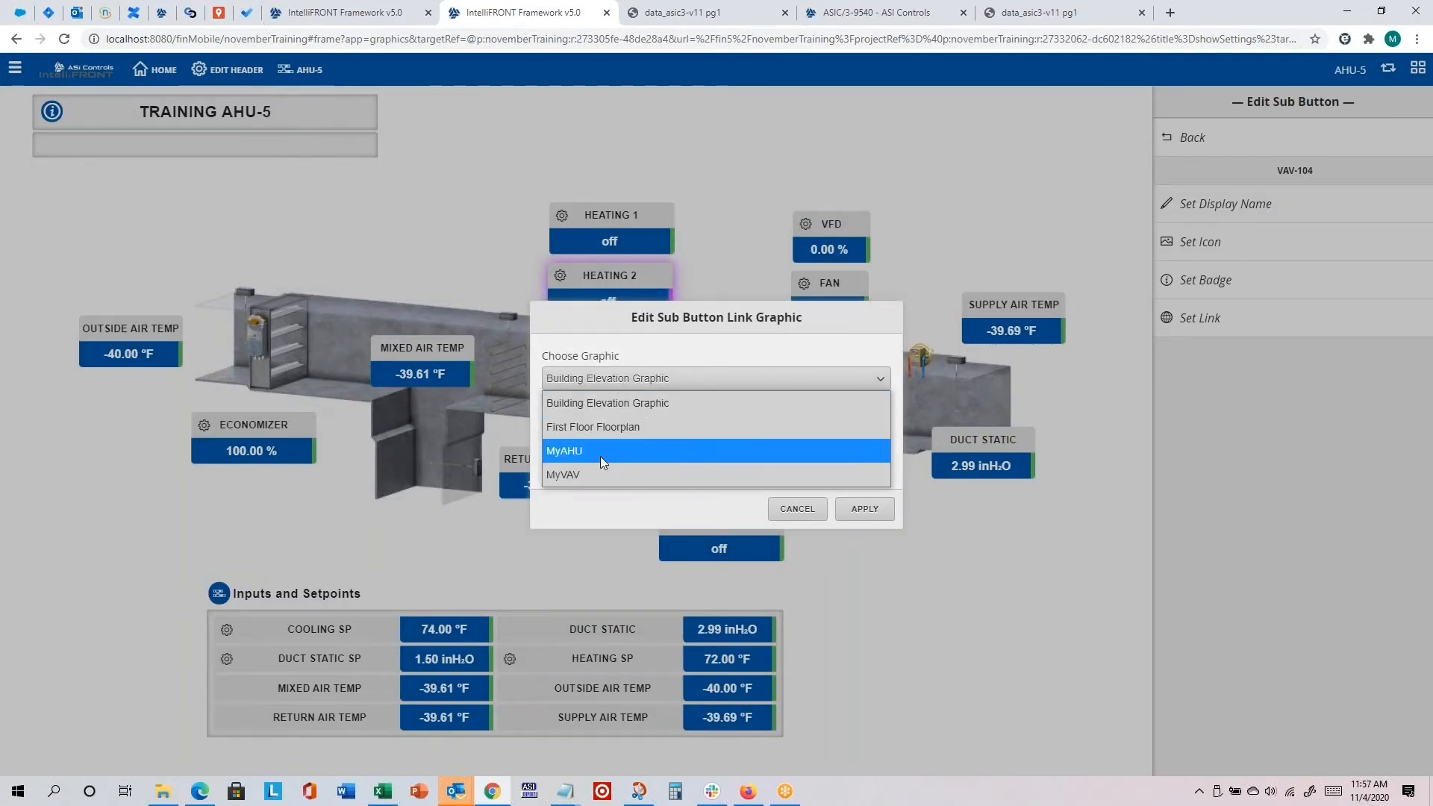
left_click(600, 455)
left_click(611, 468)
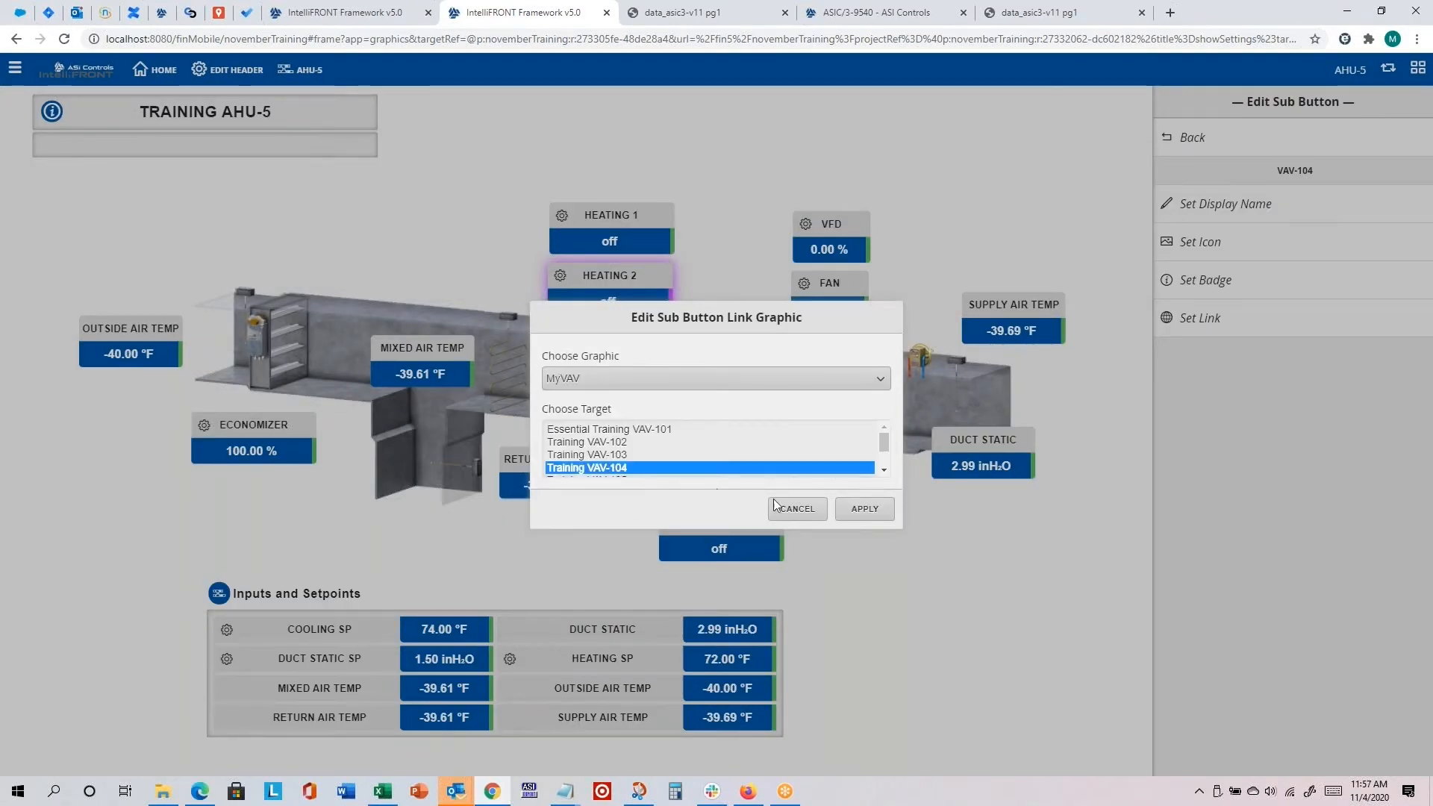
left_click(861, 510)
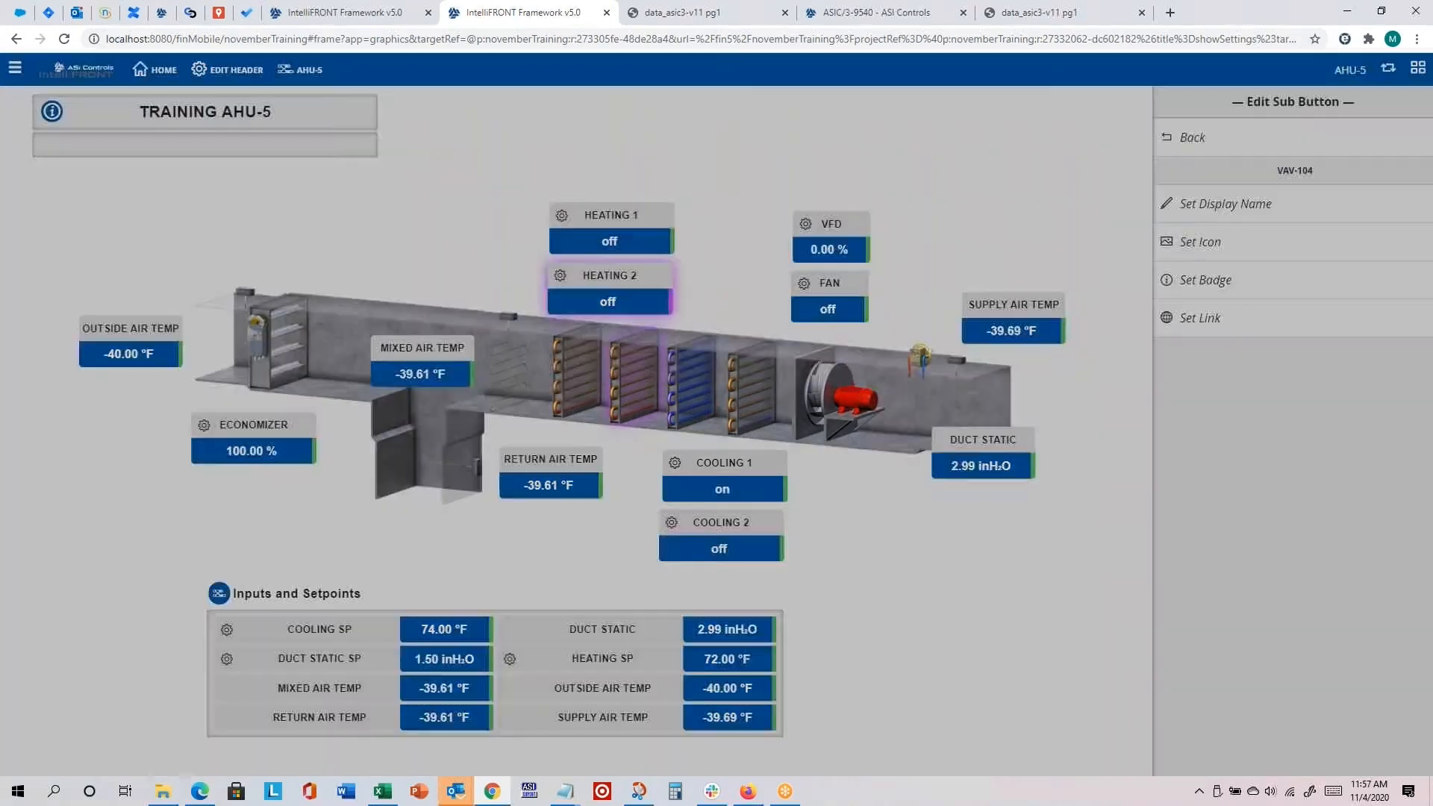
Step: Leave the VAV-104 submenu button's settings and reload the page to refresh the header
left_click(1187, 137)
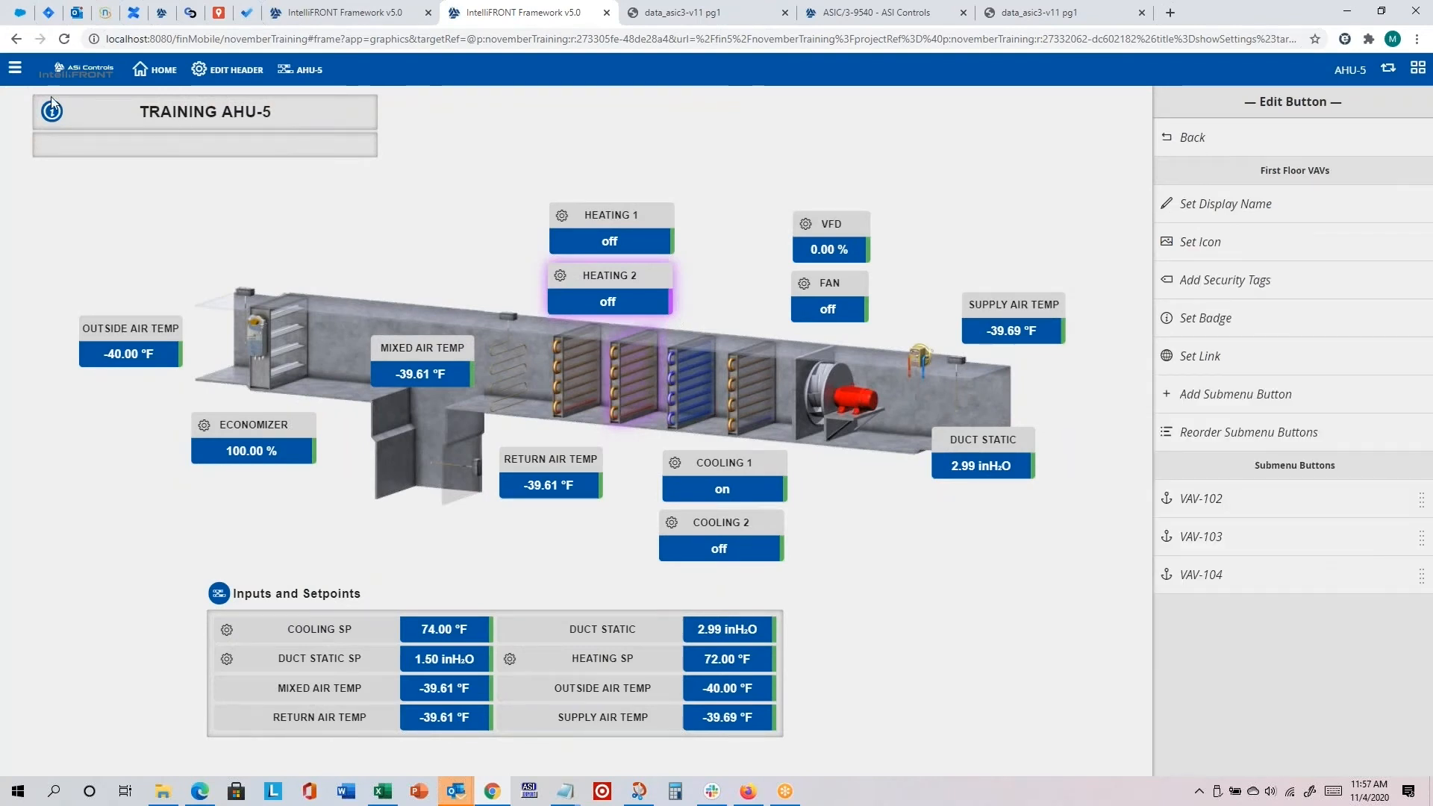
left_click(66, 39)
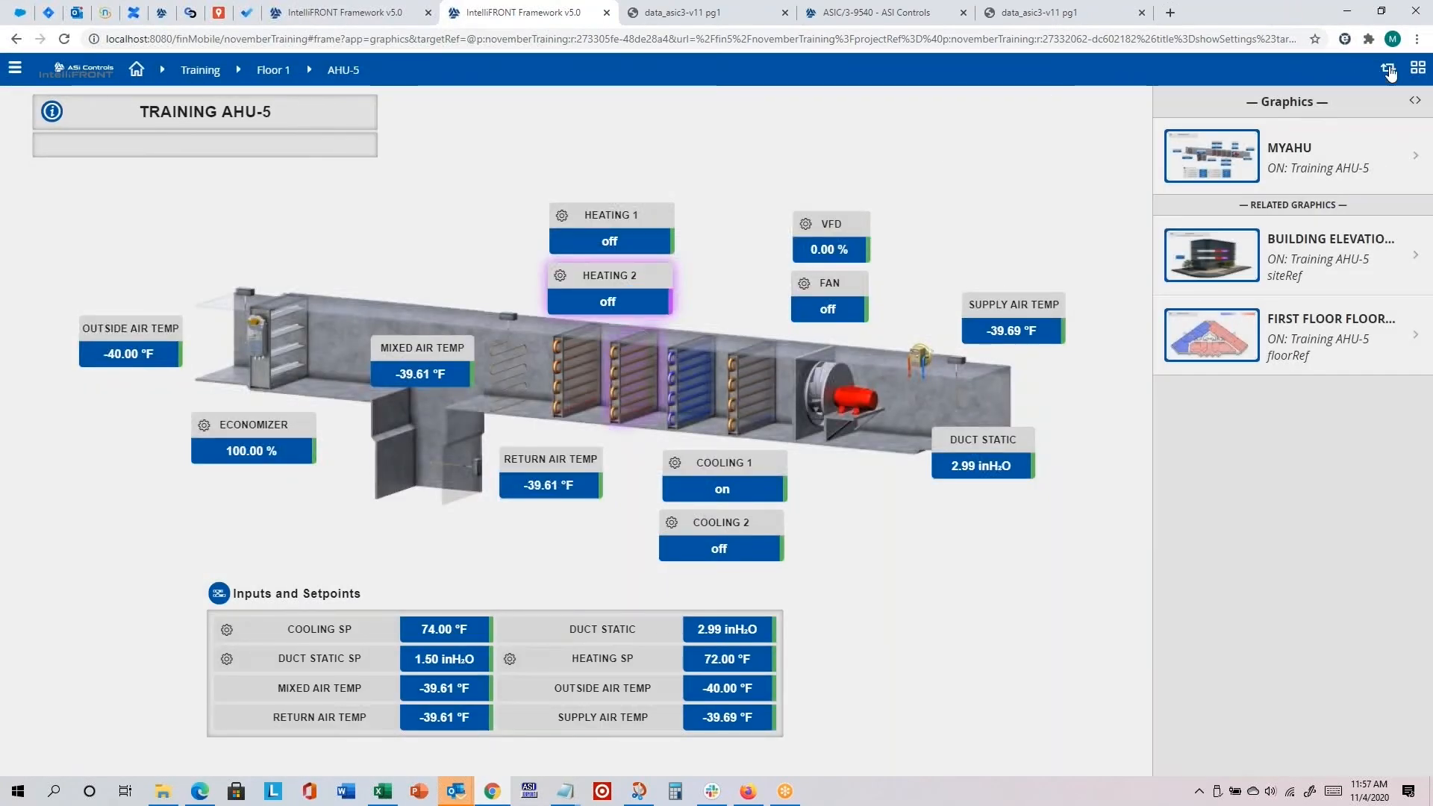
Step: Switch to the custom header and test the First Floor VAVs submenu links for VAV-102, VAV-104 and VAV-103
left_click(1390, 72)
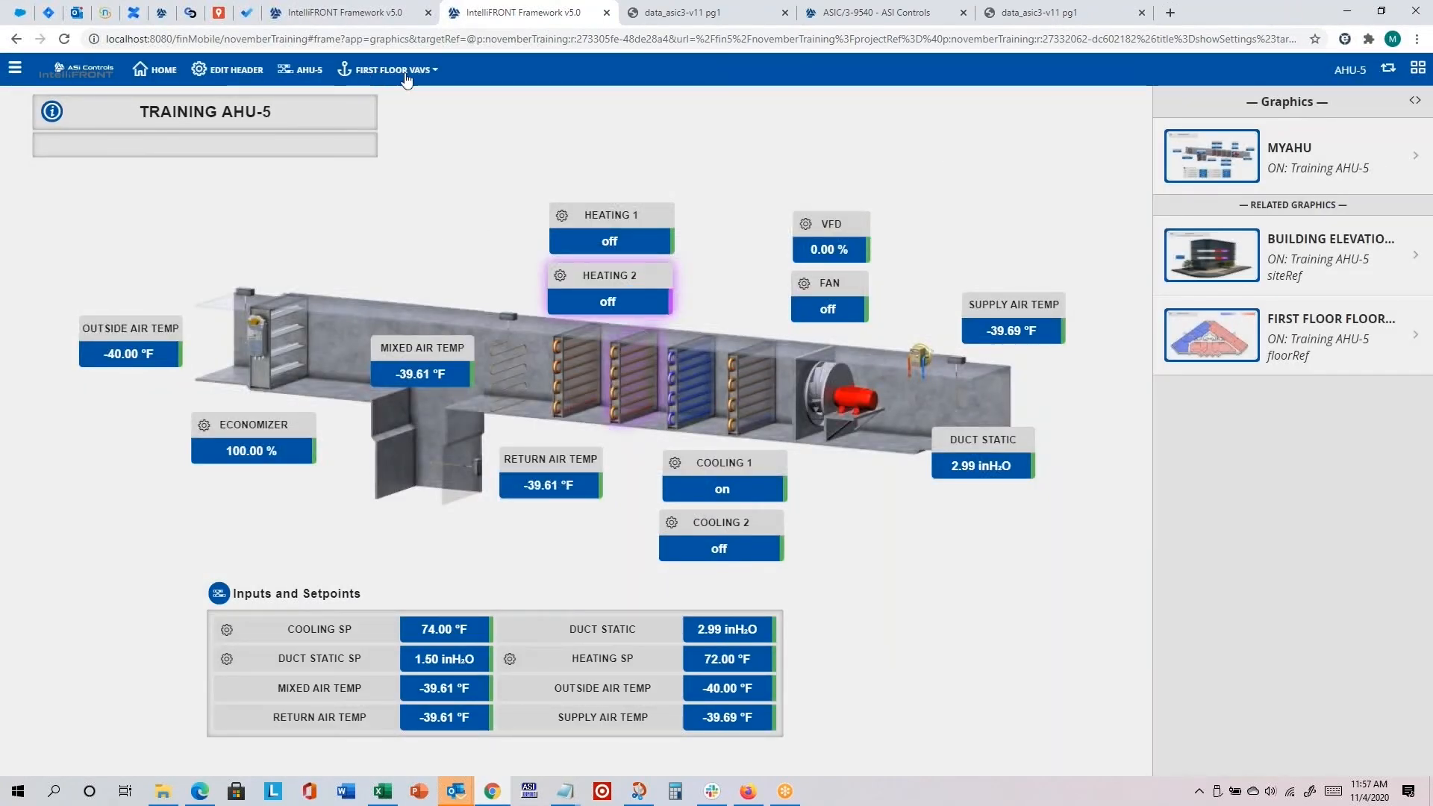
left_click(435, 71)
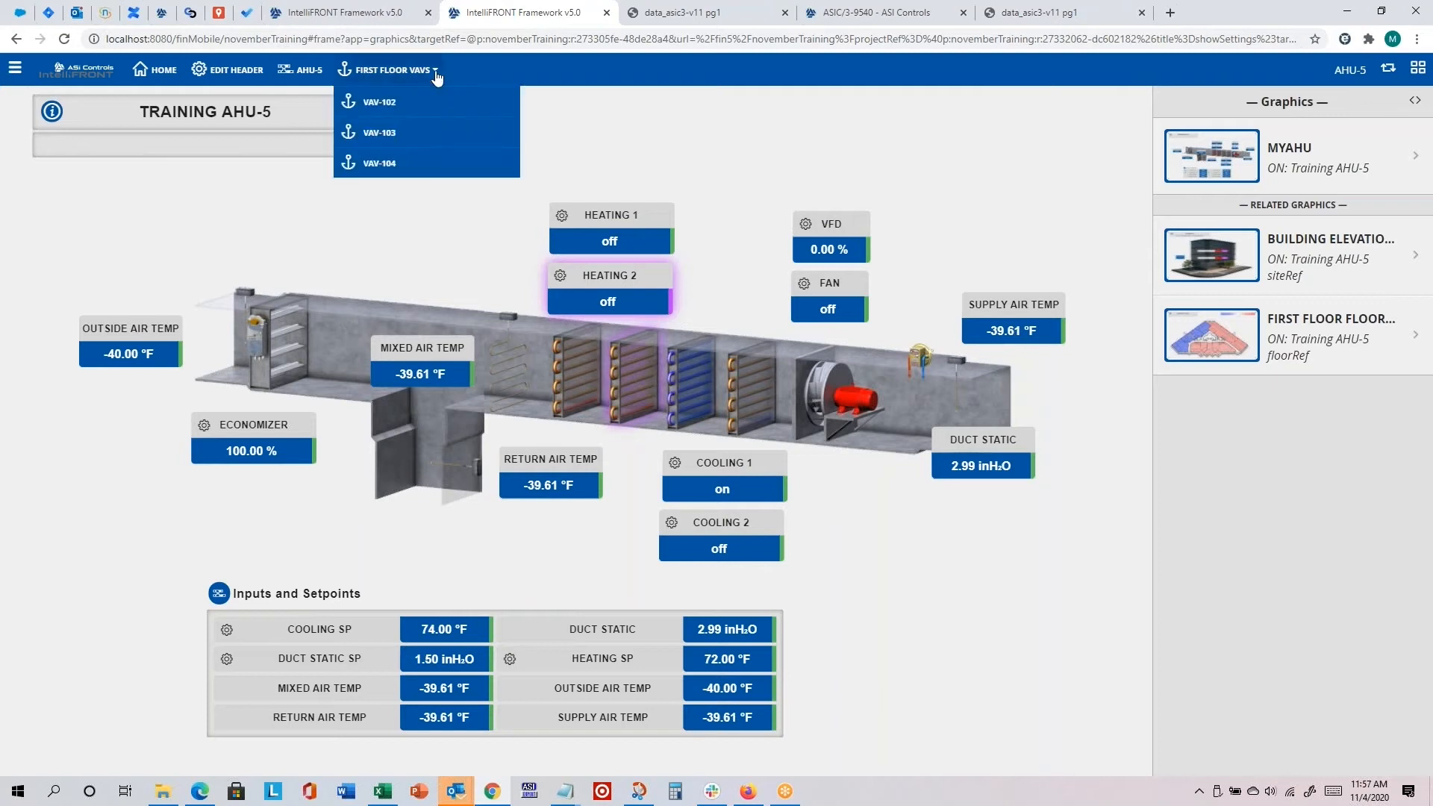
left_click(393, 112)
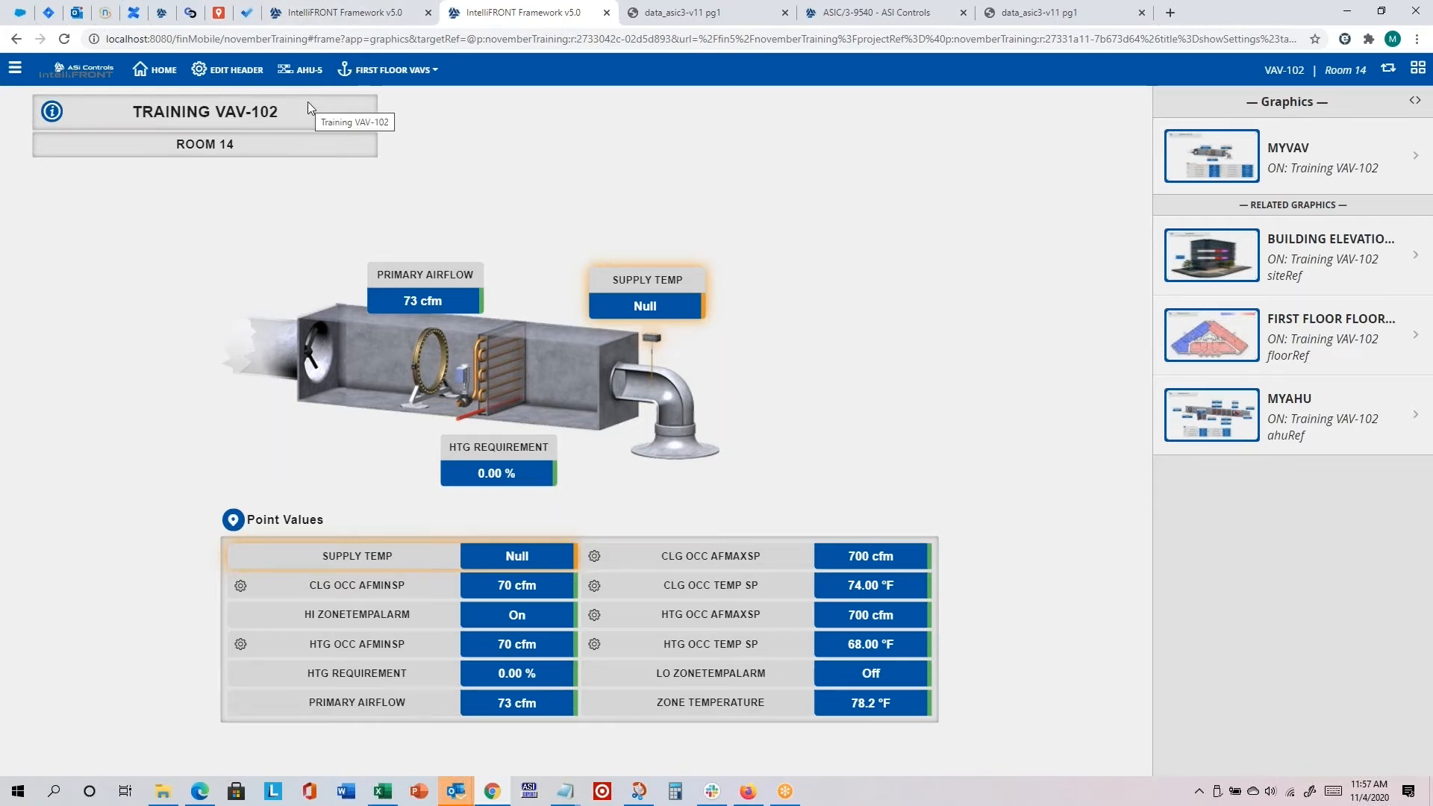
left_click(421, 72)
left_click(392, 161)
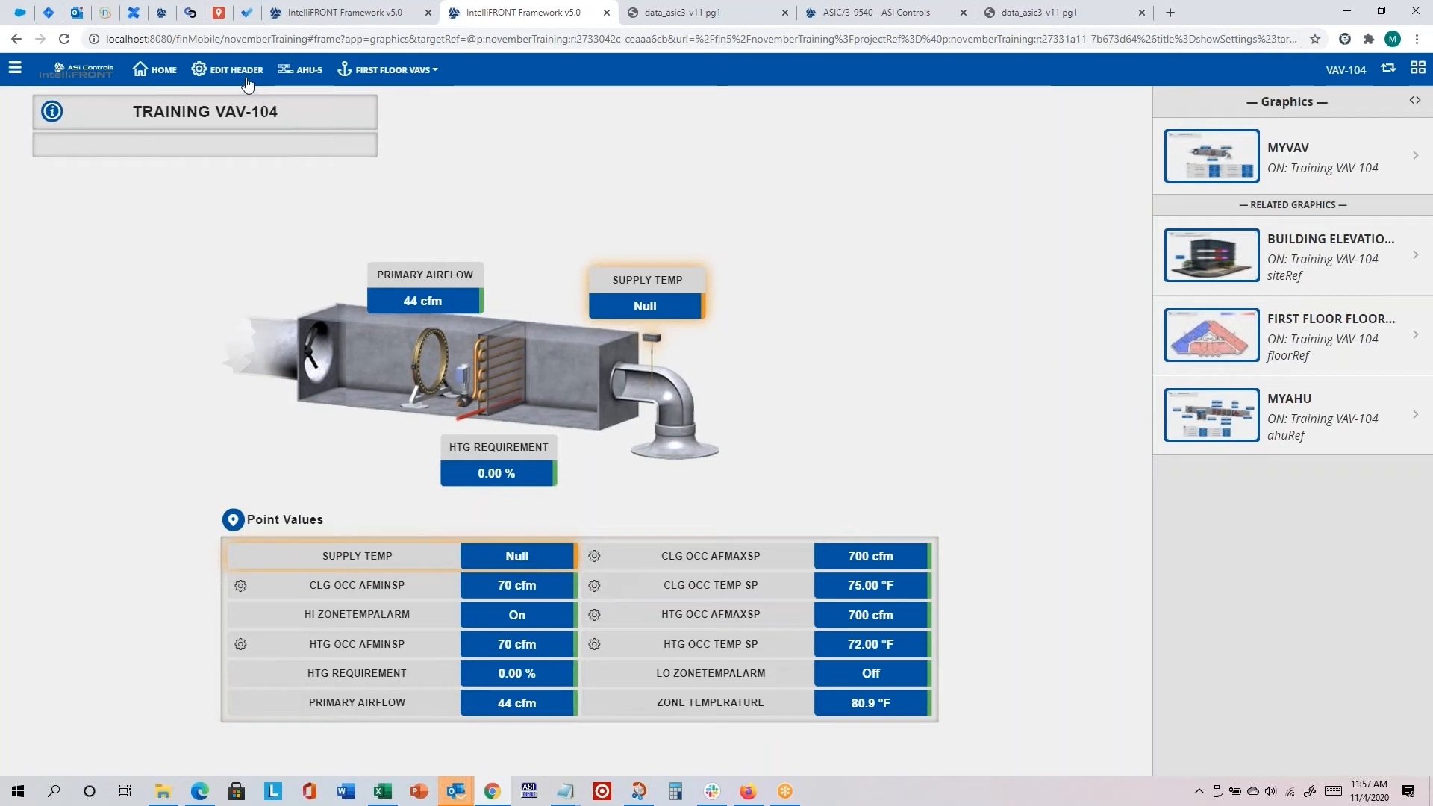
left_click(389, 71)
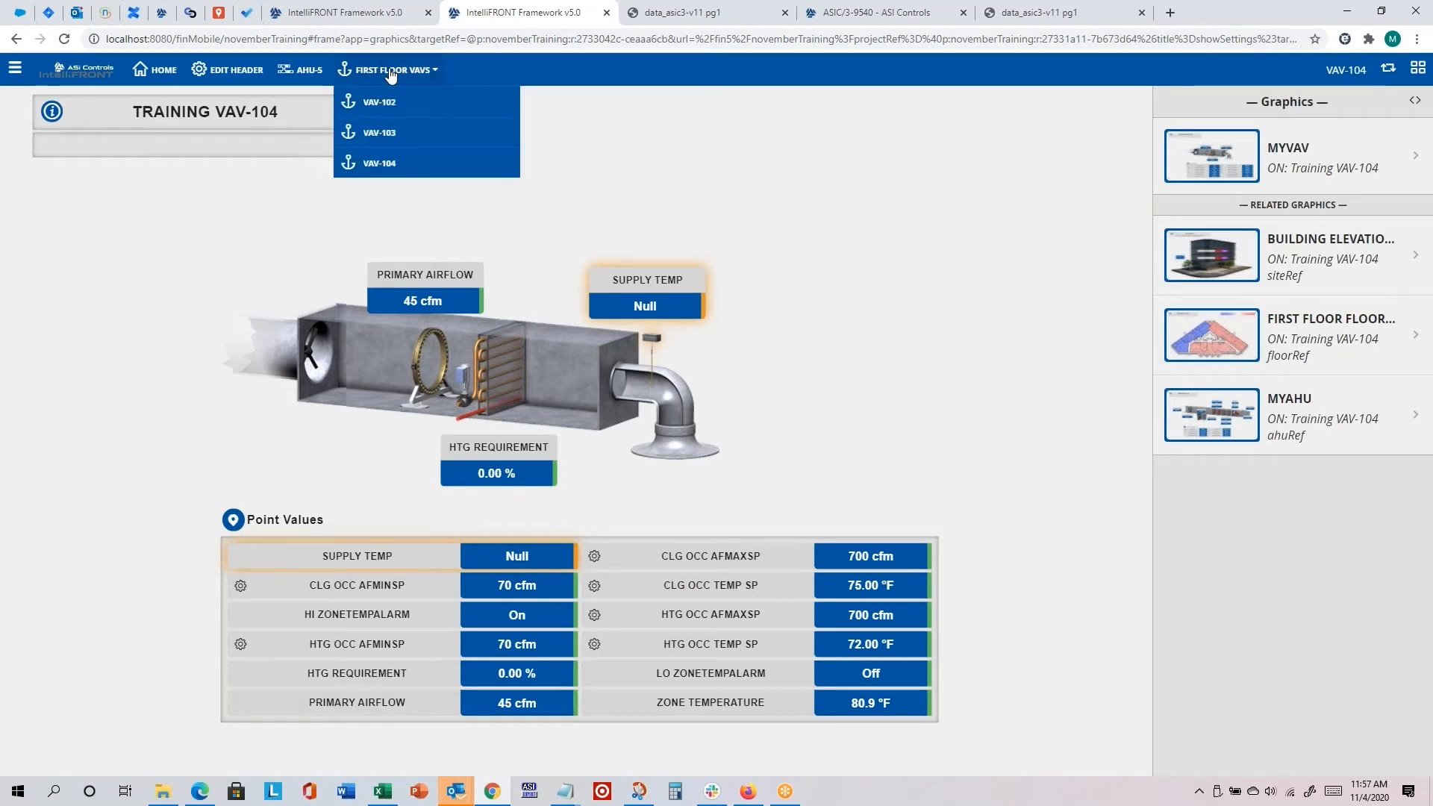
left_click(386, 136)
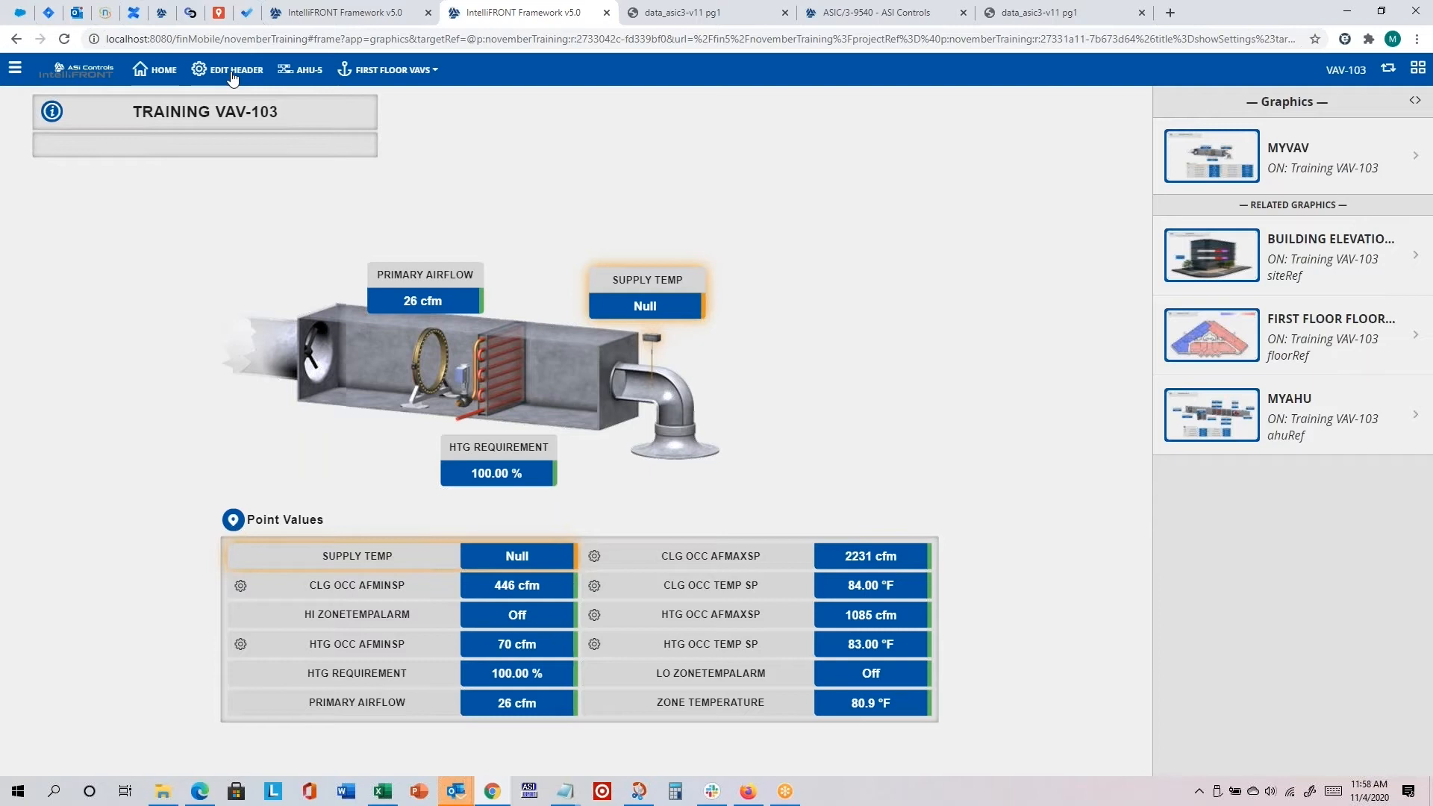
Step: Add a new button to the custom header and set its display name to asicontrols.com
left_click(233, 73)
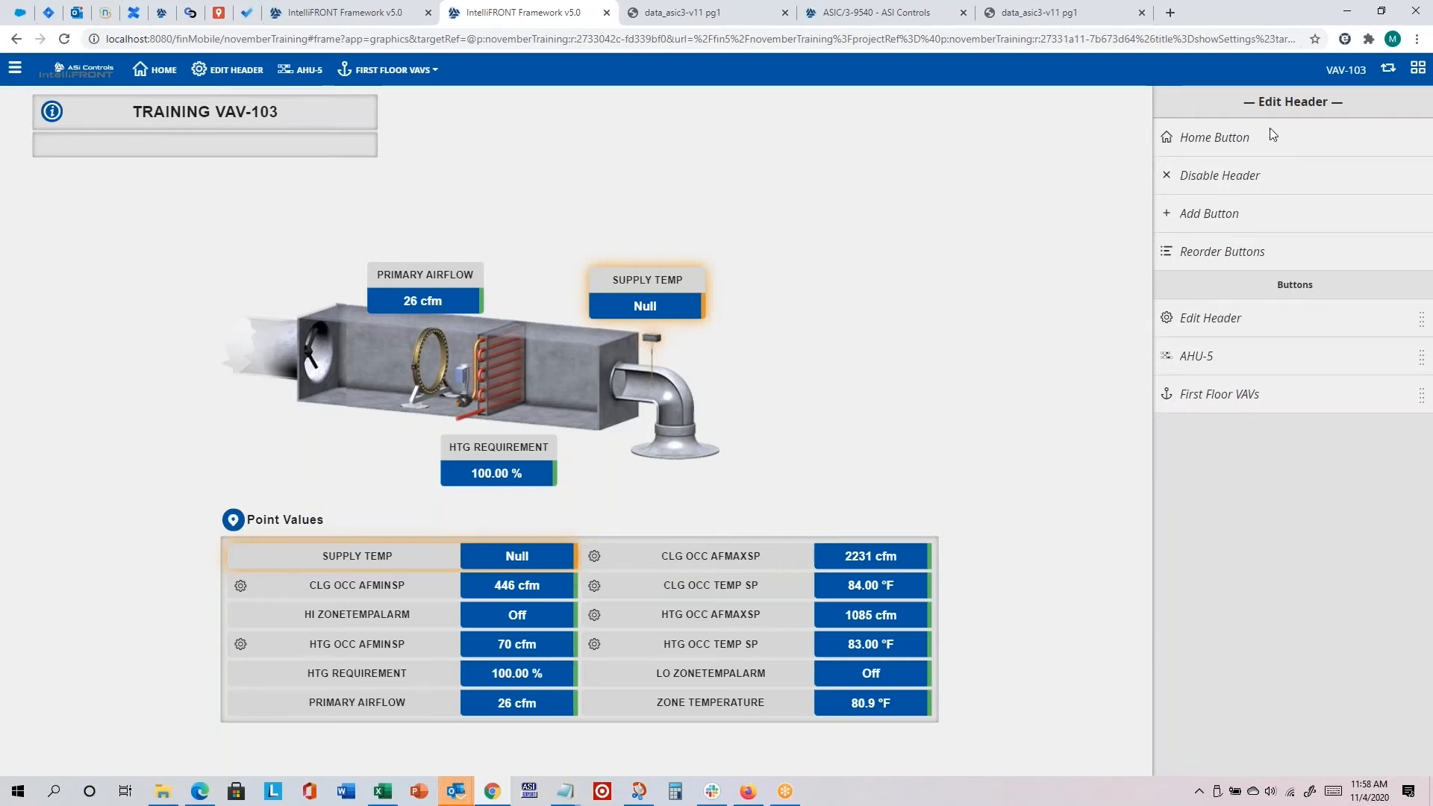
left_click(1215, 219)
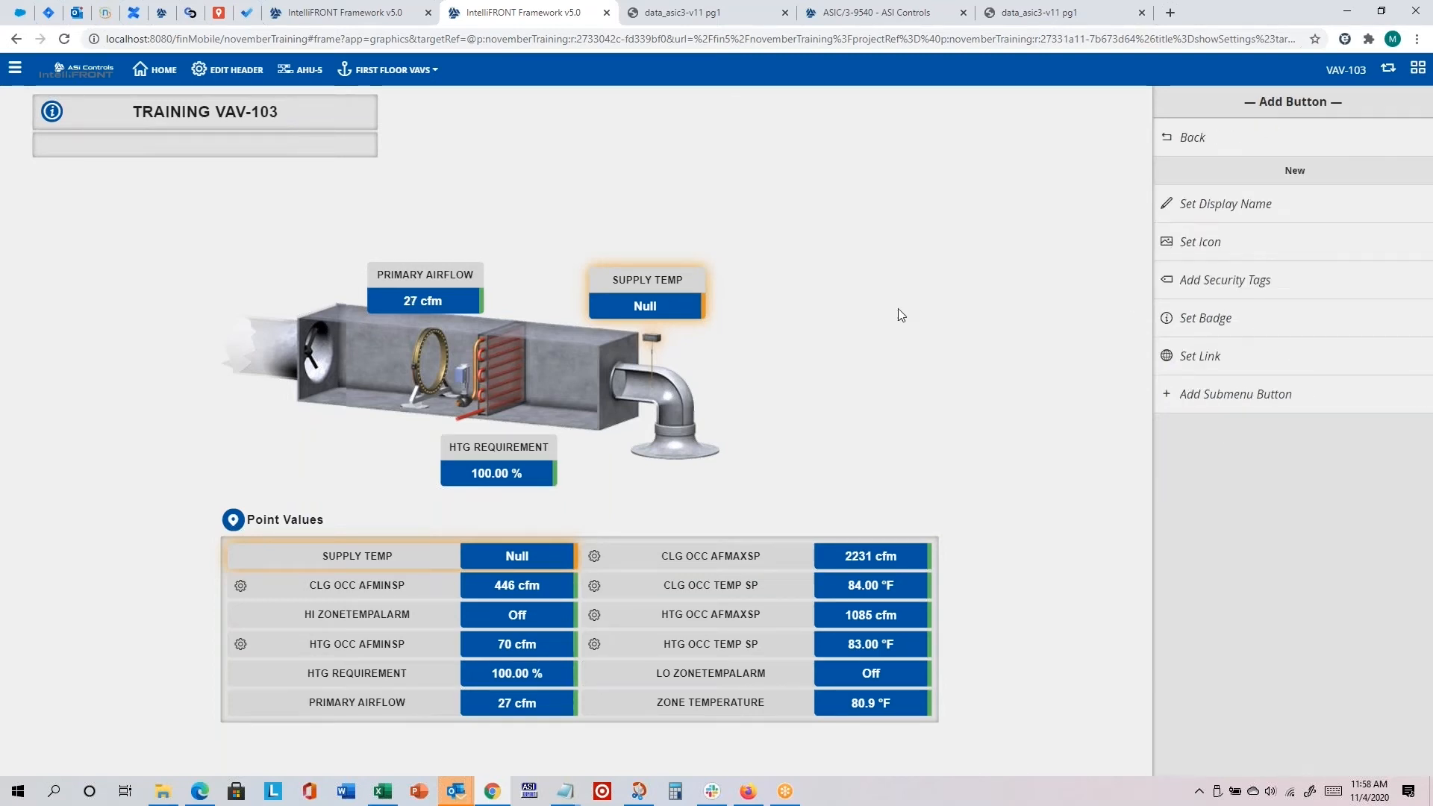
left_click(1217, 207)
double_click(629, 423)
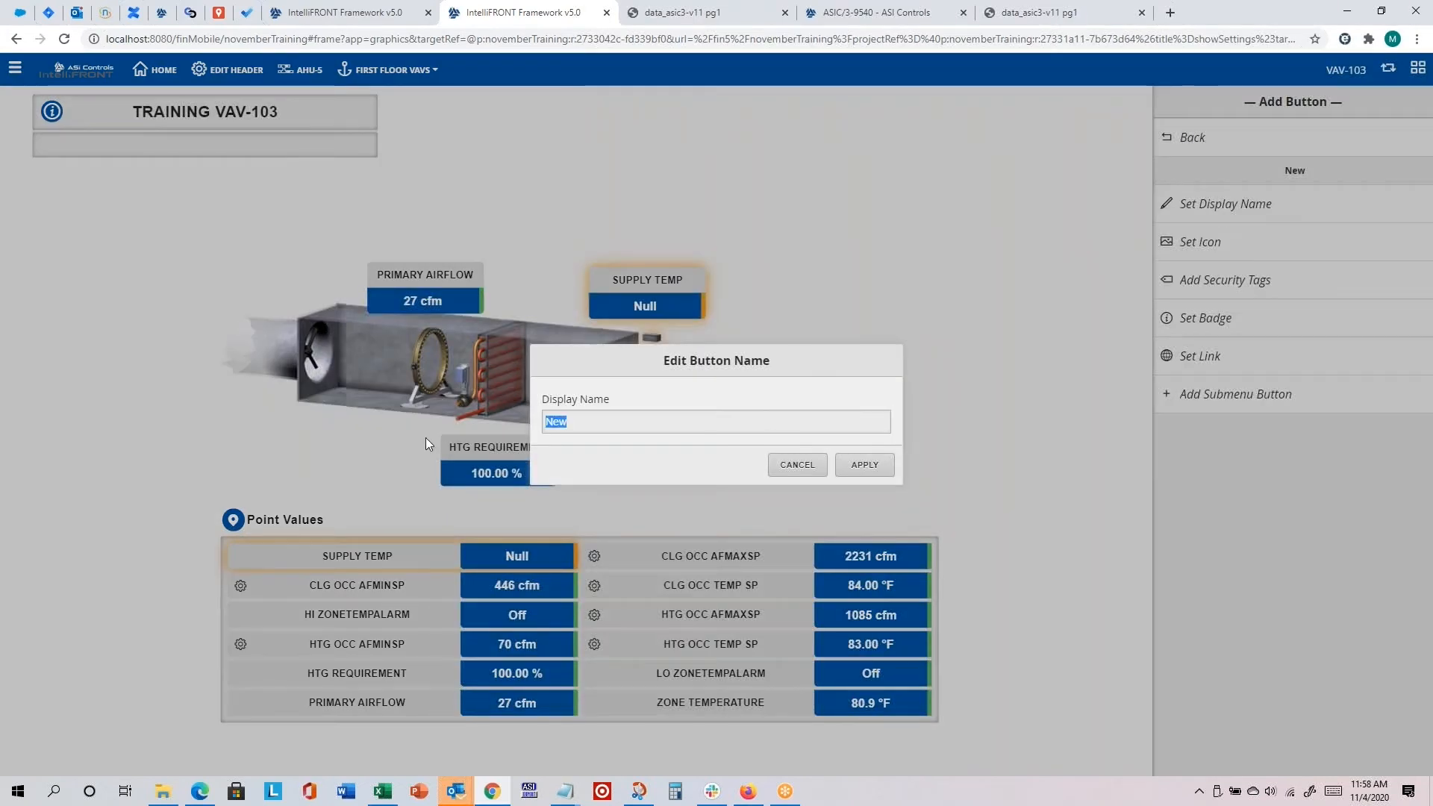
type("asi")
key("BackSpace")
type("si")
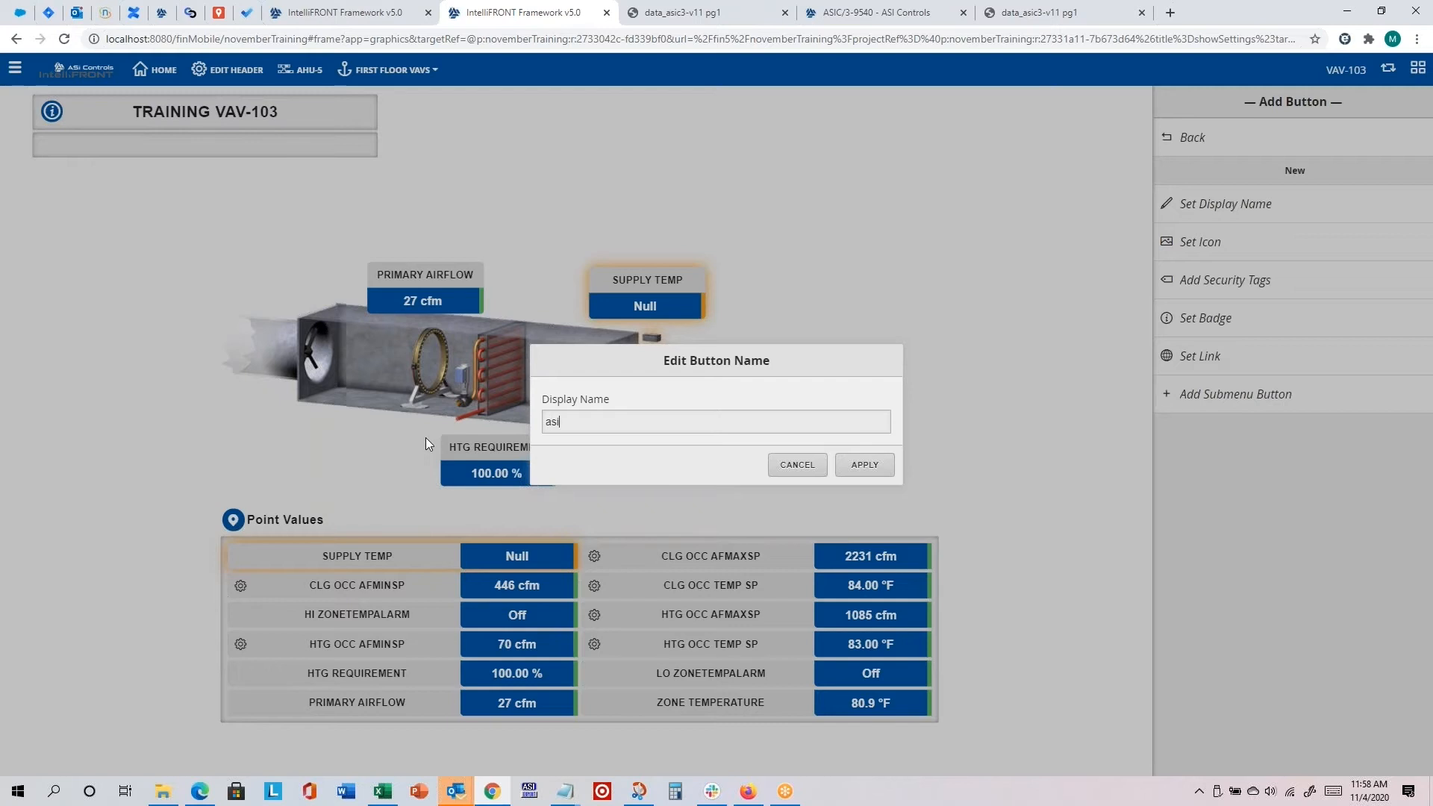
type("controls.com")
left_click(855, 464)
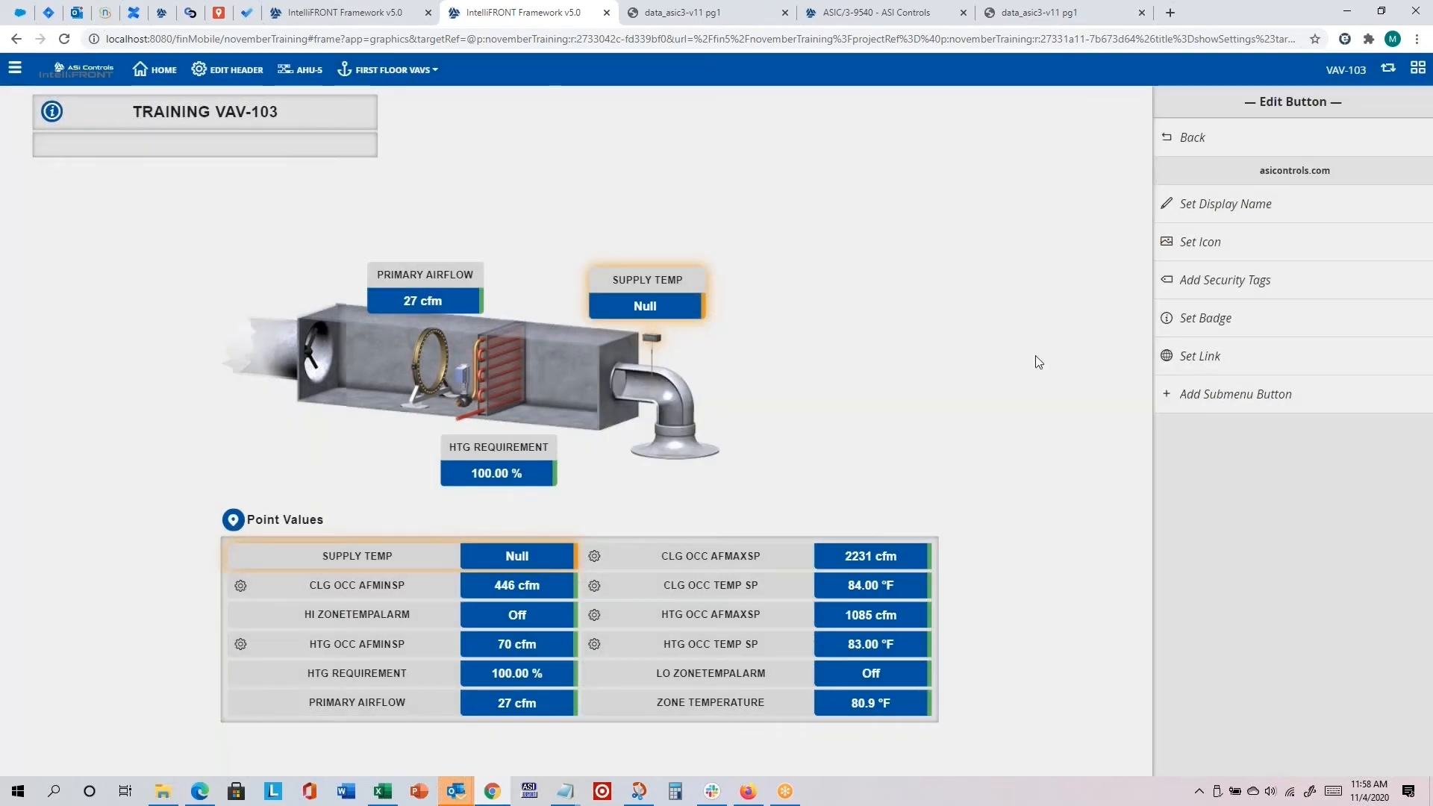
Step: Apply the Browser icon to the asicontrols.com header button
left_click(1218, 243)
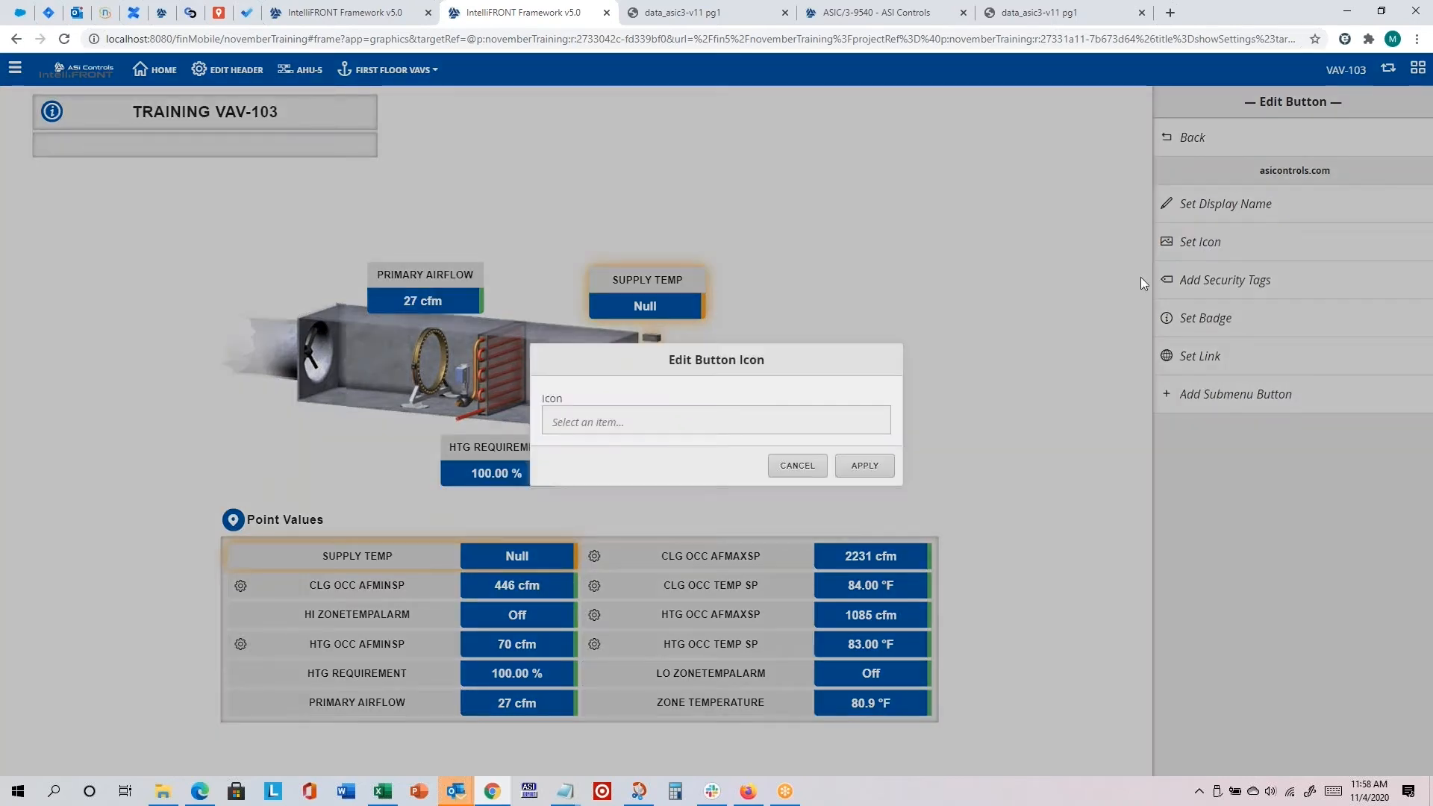
left_click(754, 416)
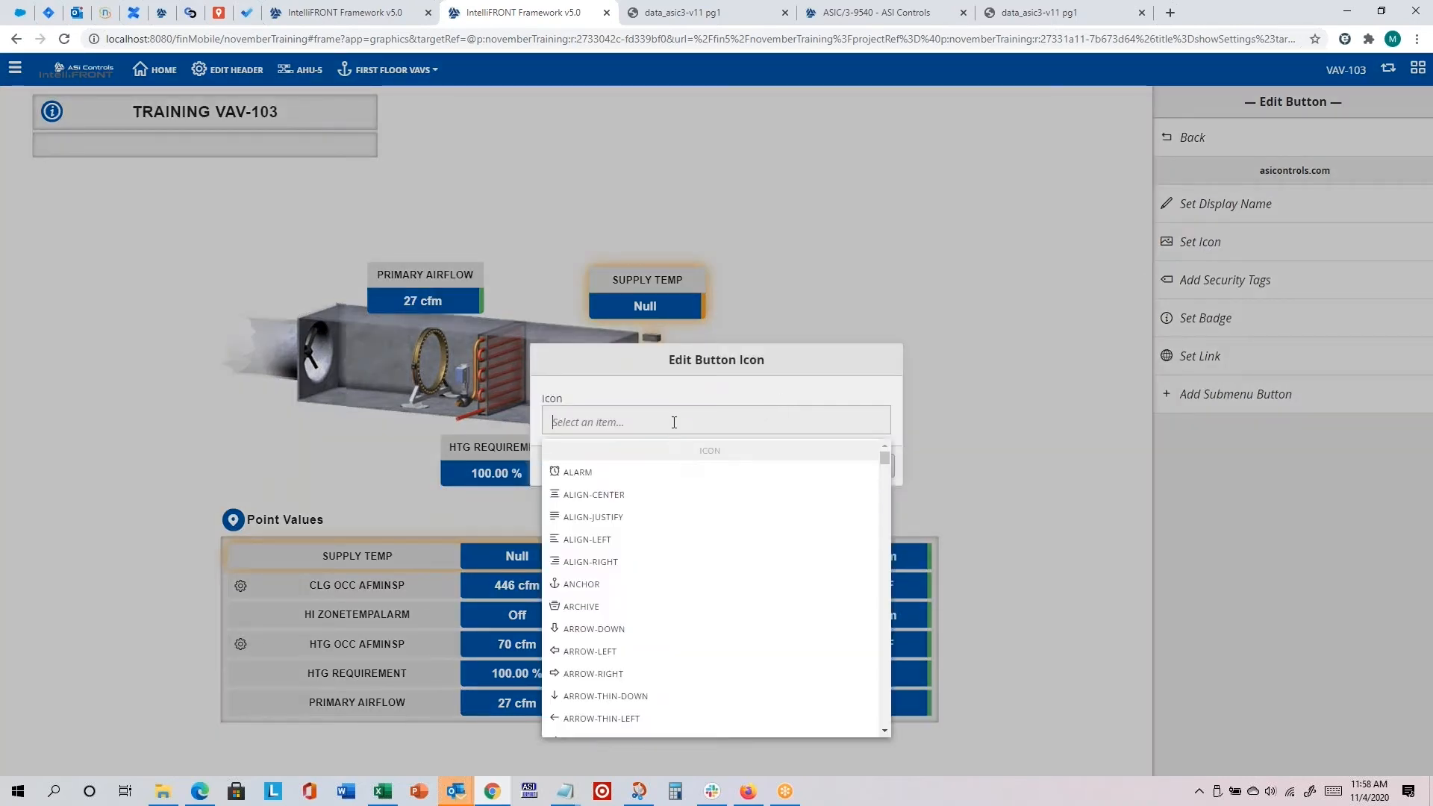
left_click_drag(886, 455, 885, 464)
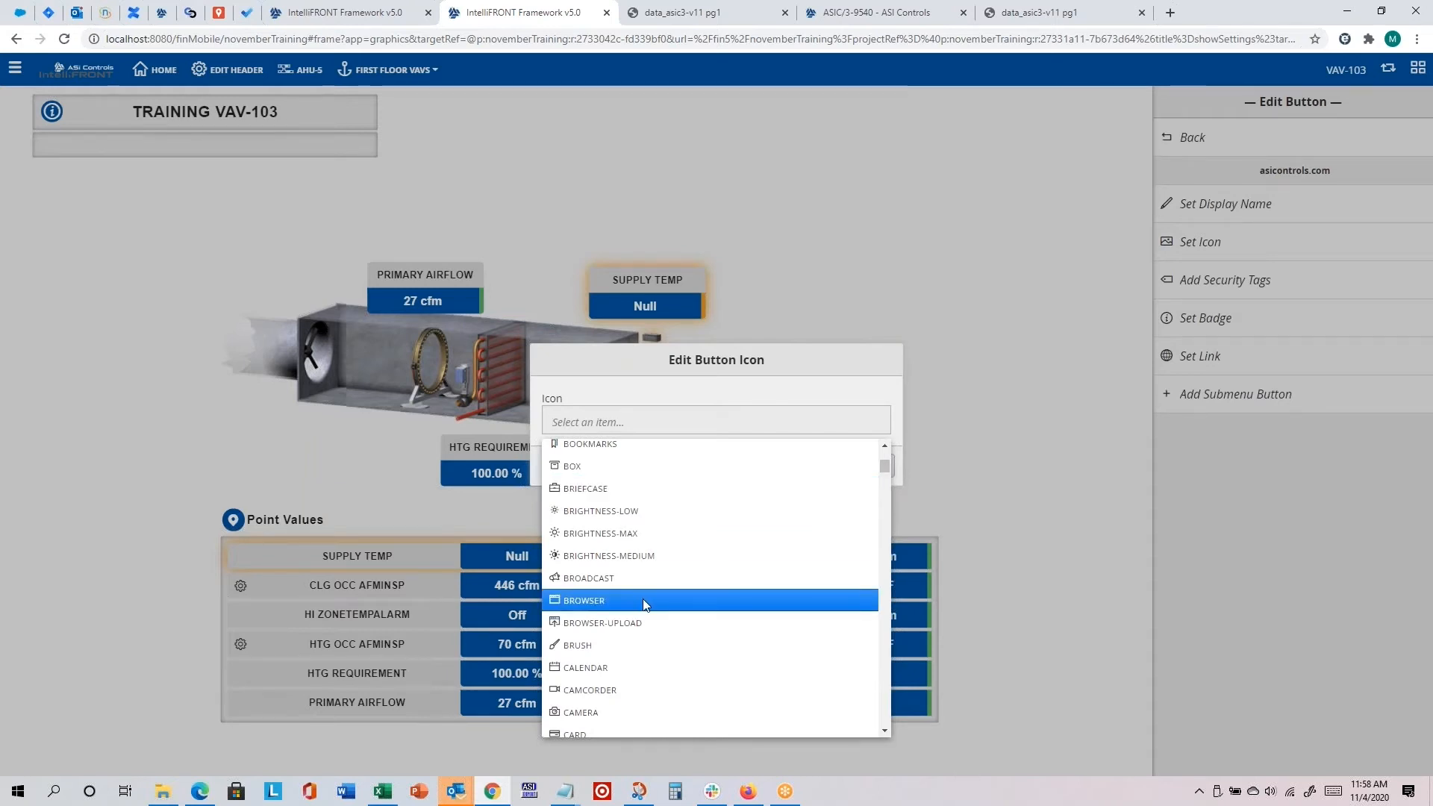
left_click(643, 600)
left_click(878, 466)
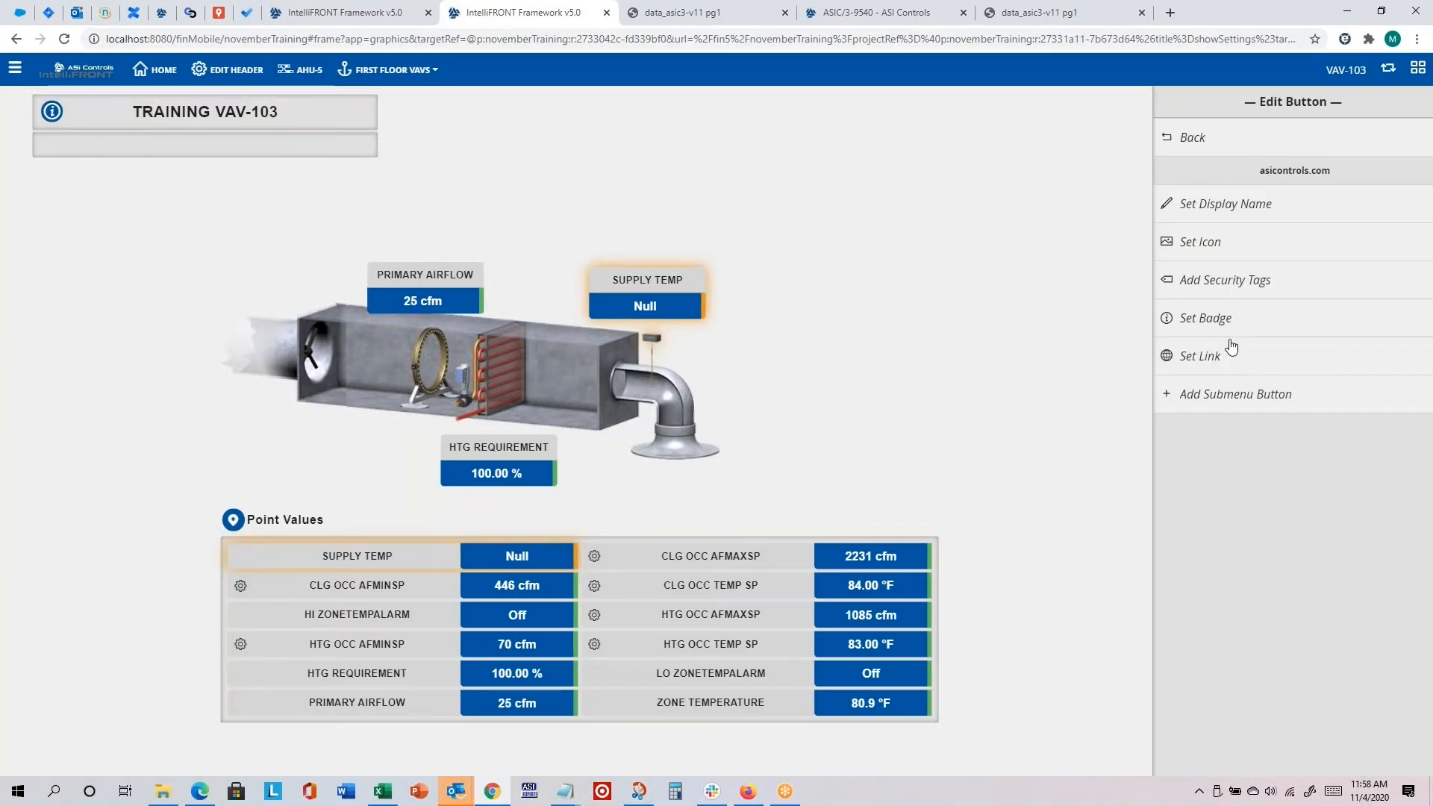
left_click(1208, 355)
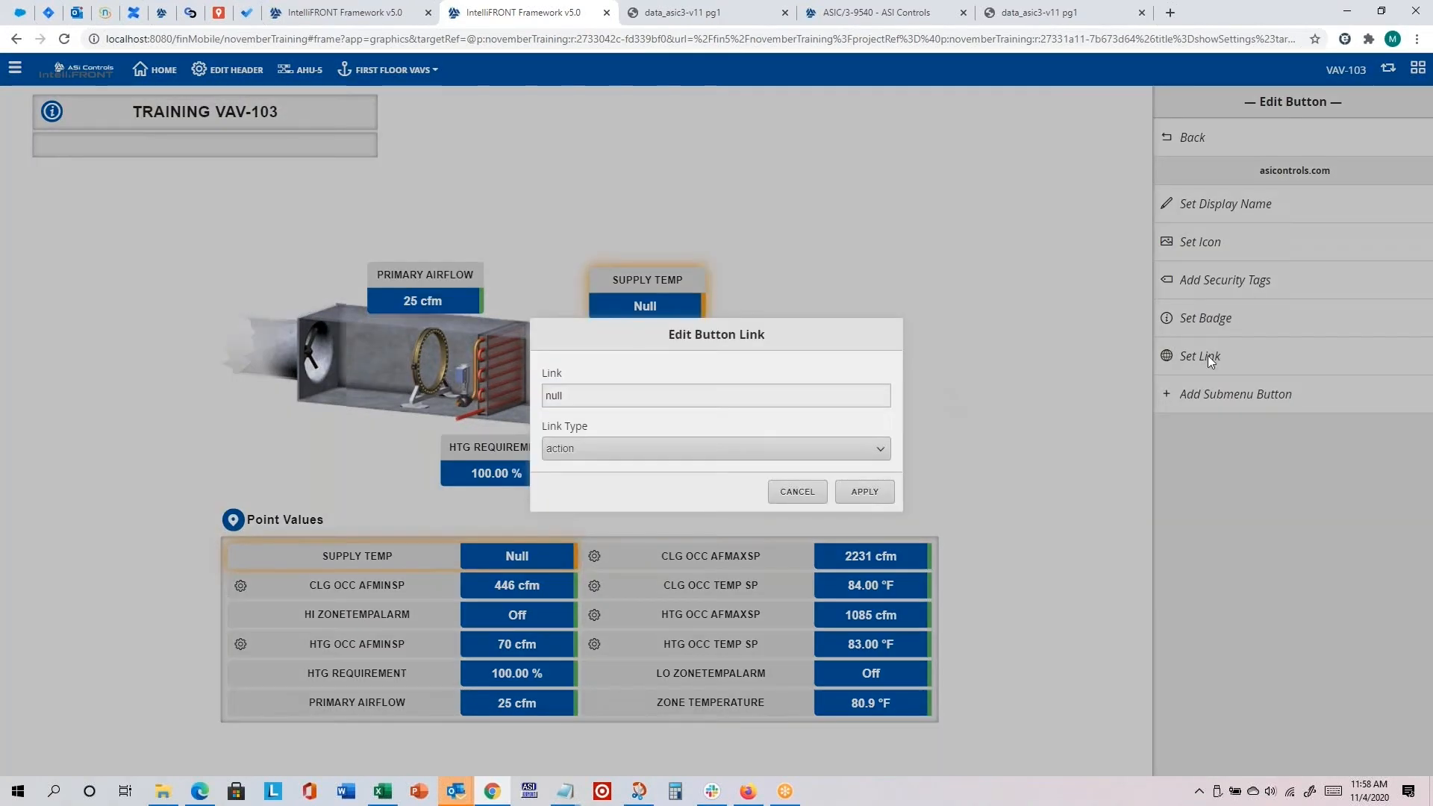
left_click(729, 451)
left_click(728, 452)
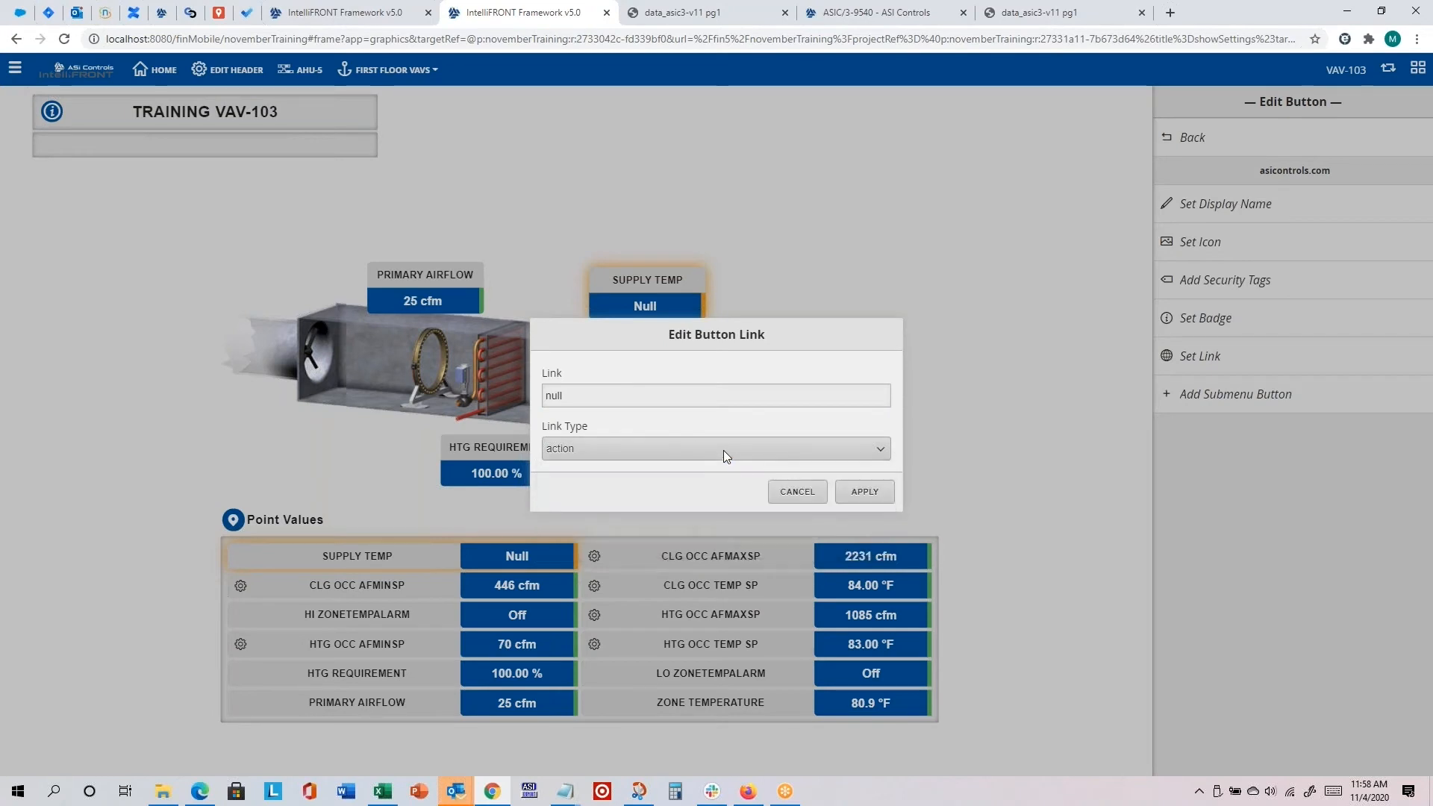
double_click(640, 394)
type("window.open(")
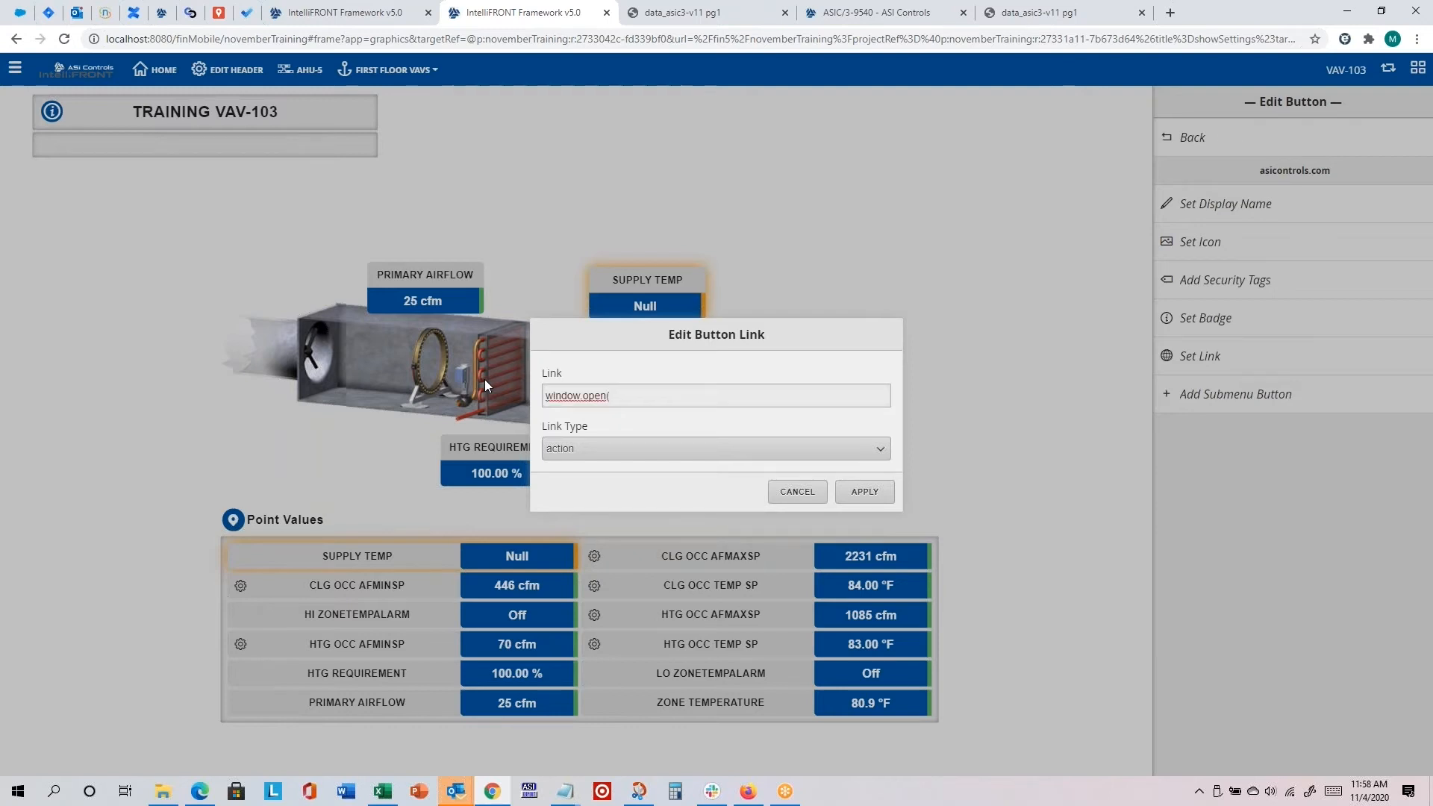
type("\"http://")
type("www.s")
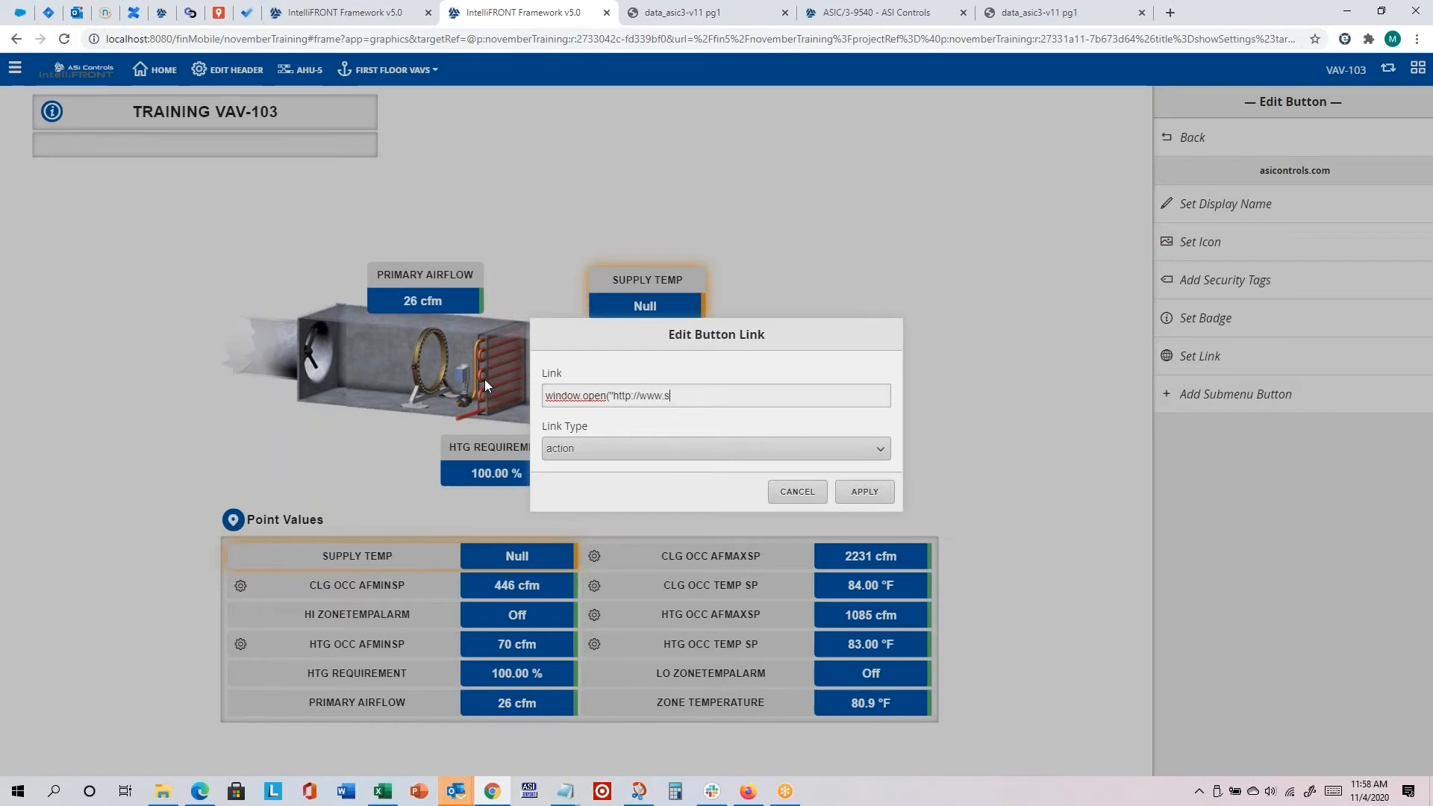
type("sicontrols.com")
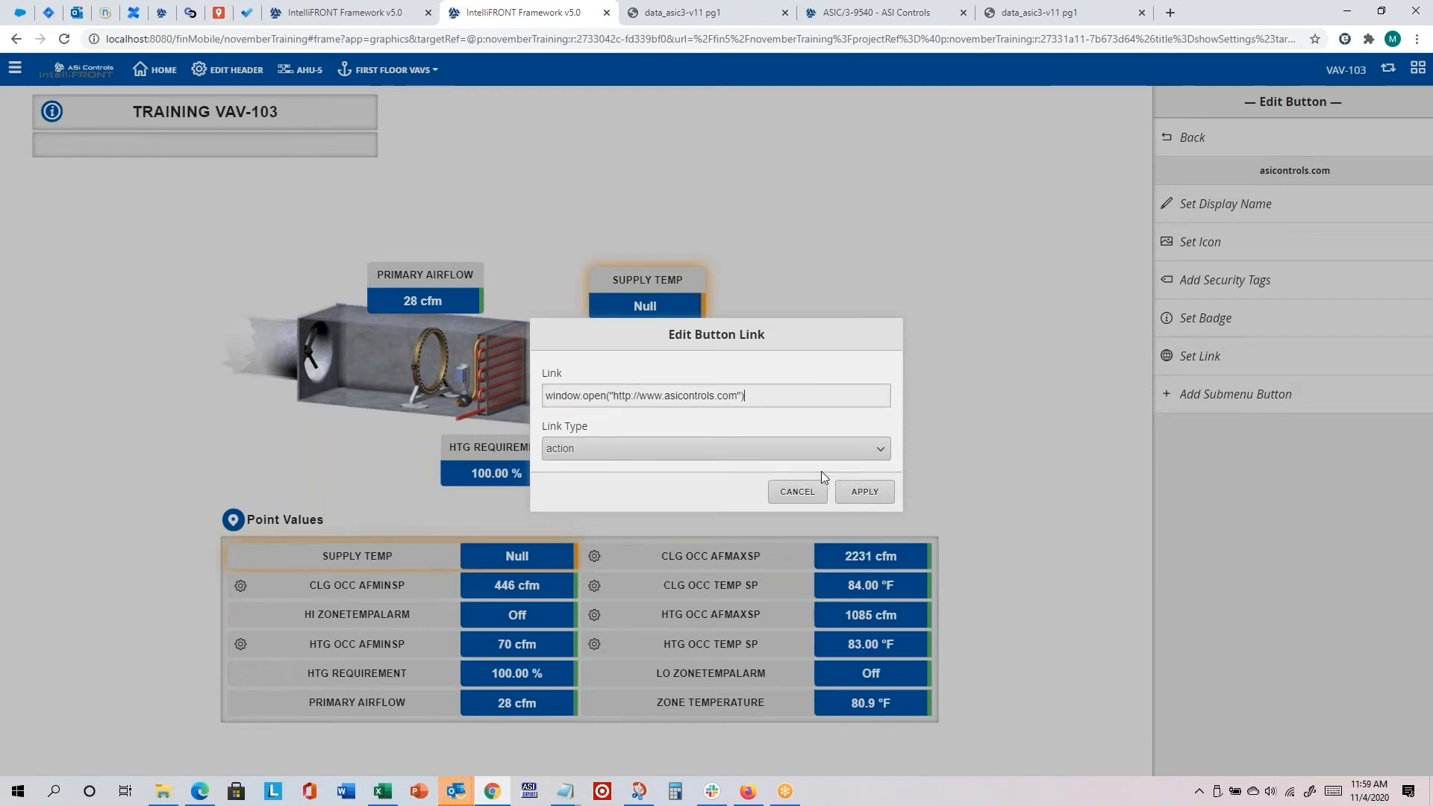
left_click(865, 491)
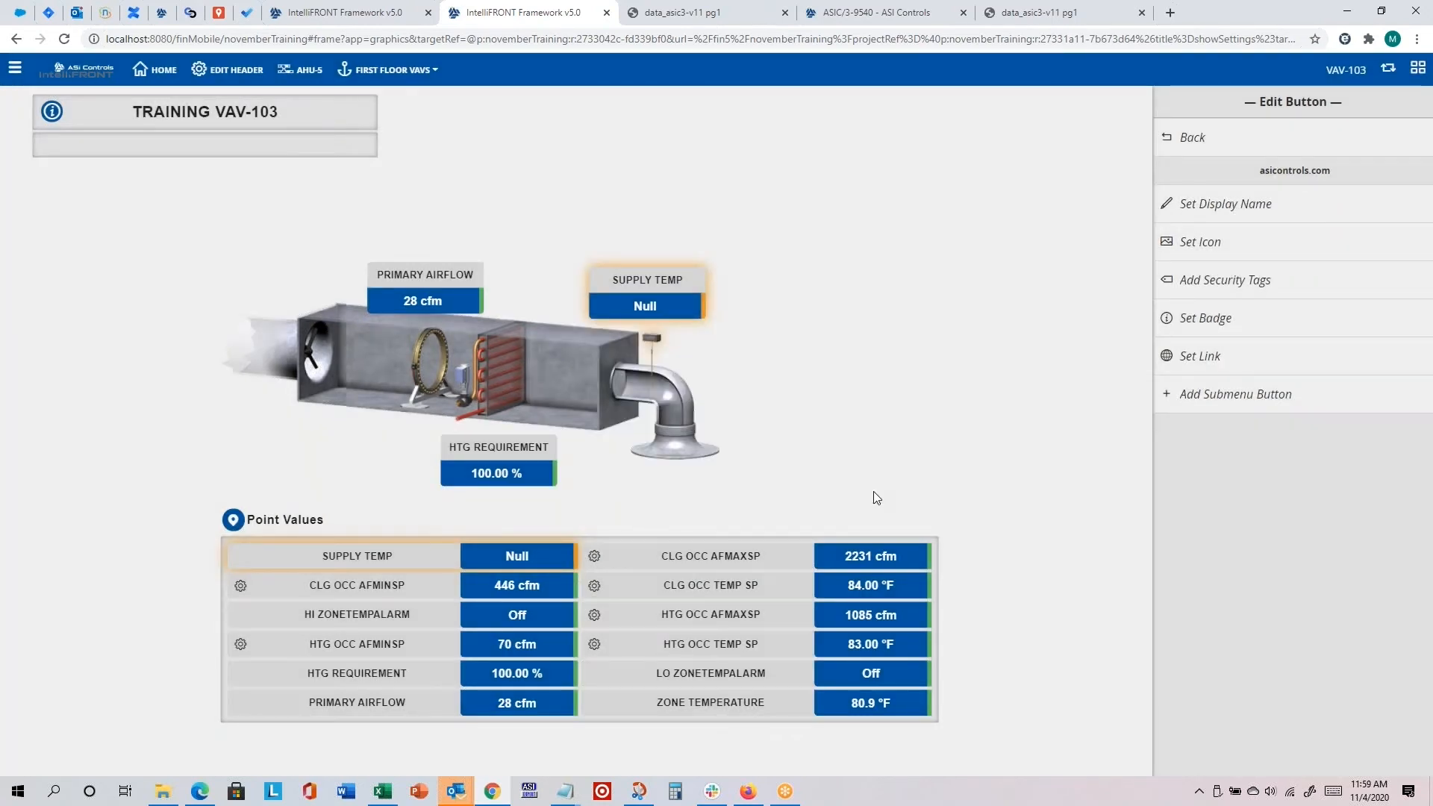
Step: Reload the page, switch to the custom header, and test the asicontrols.com button, closing the website it opens
left_click(63, 40)
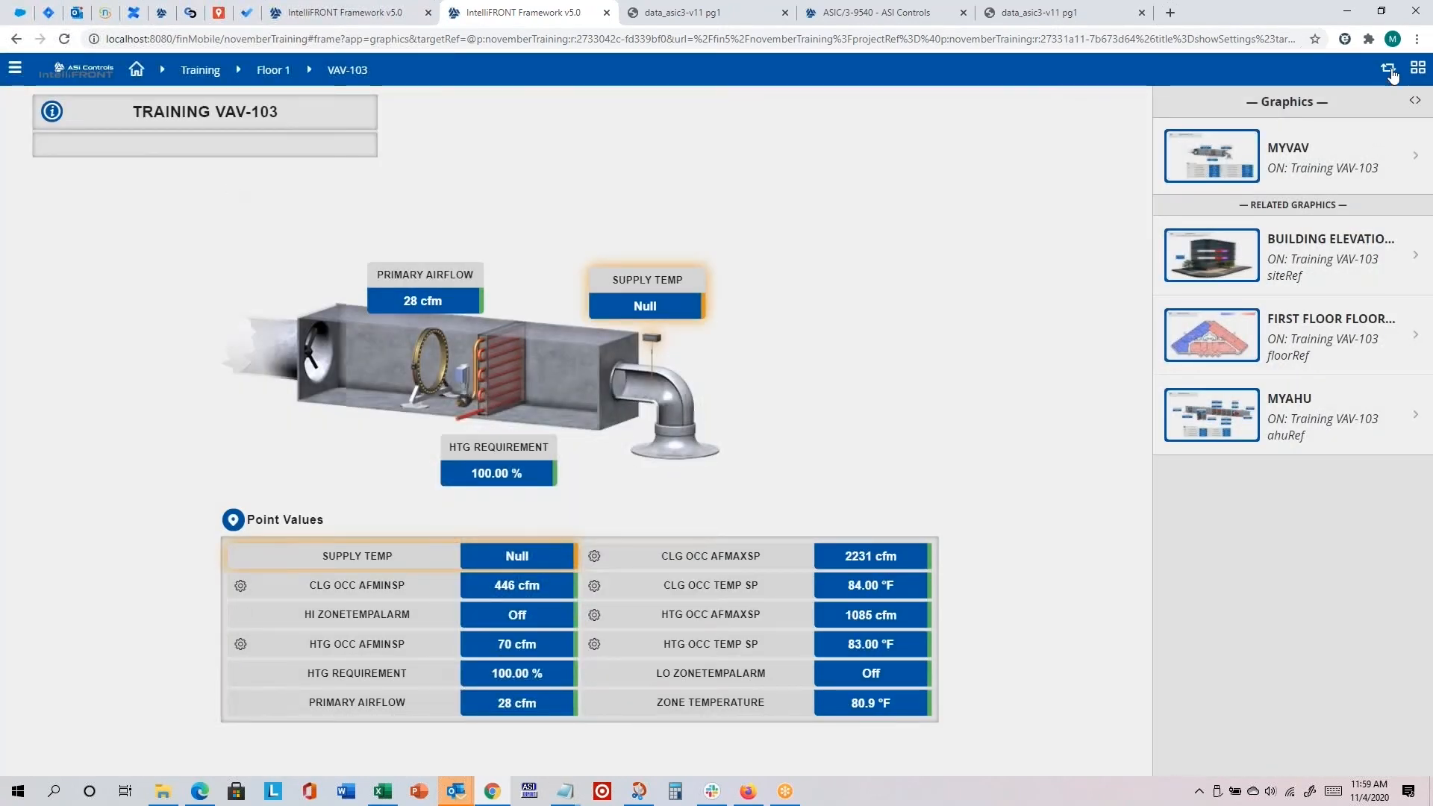
left_click(1389, 70)
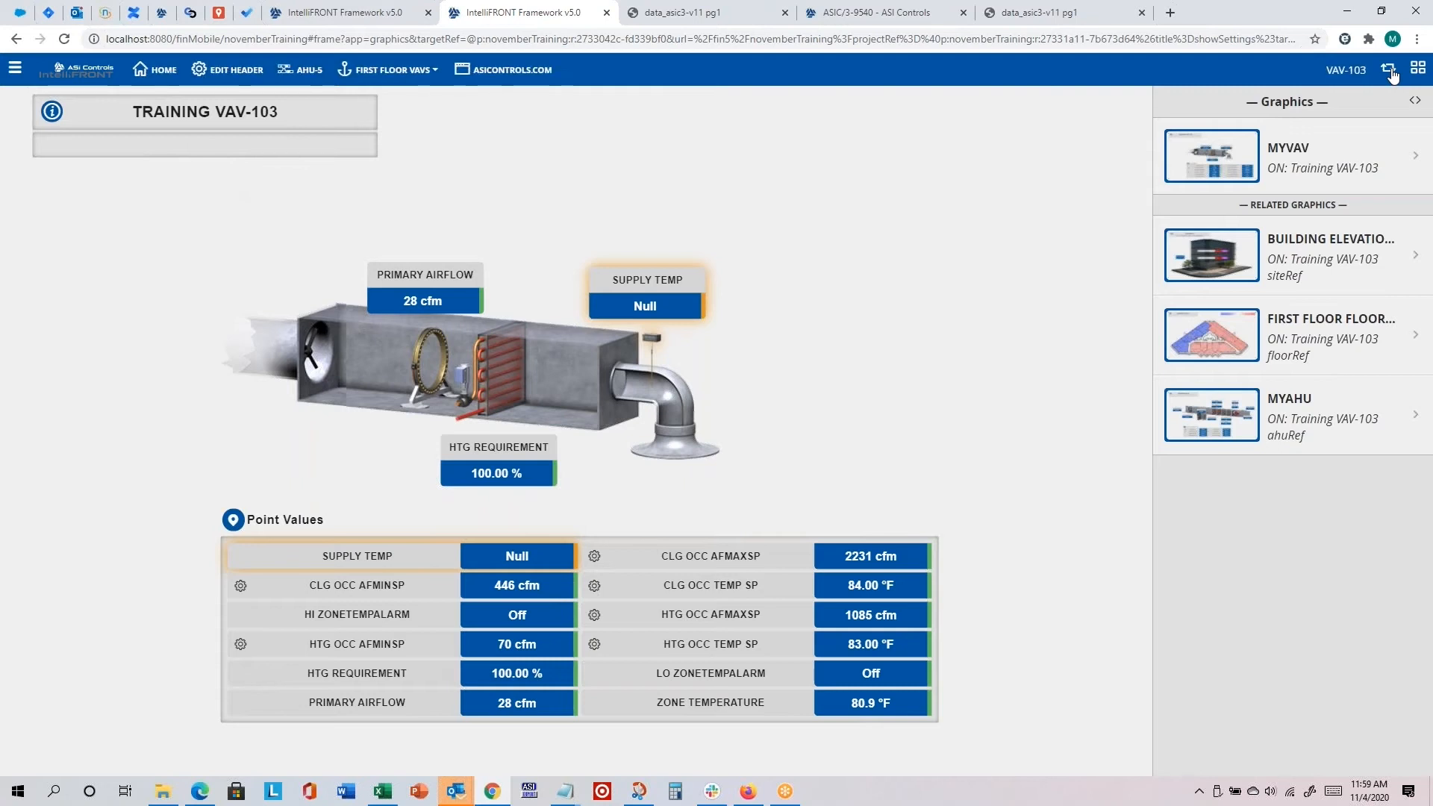
left_click(512, 70)
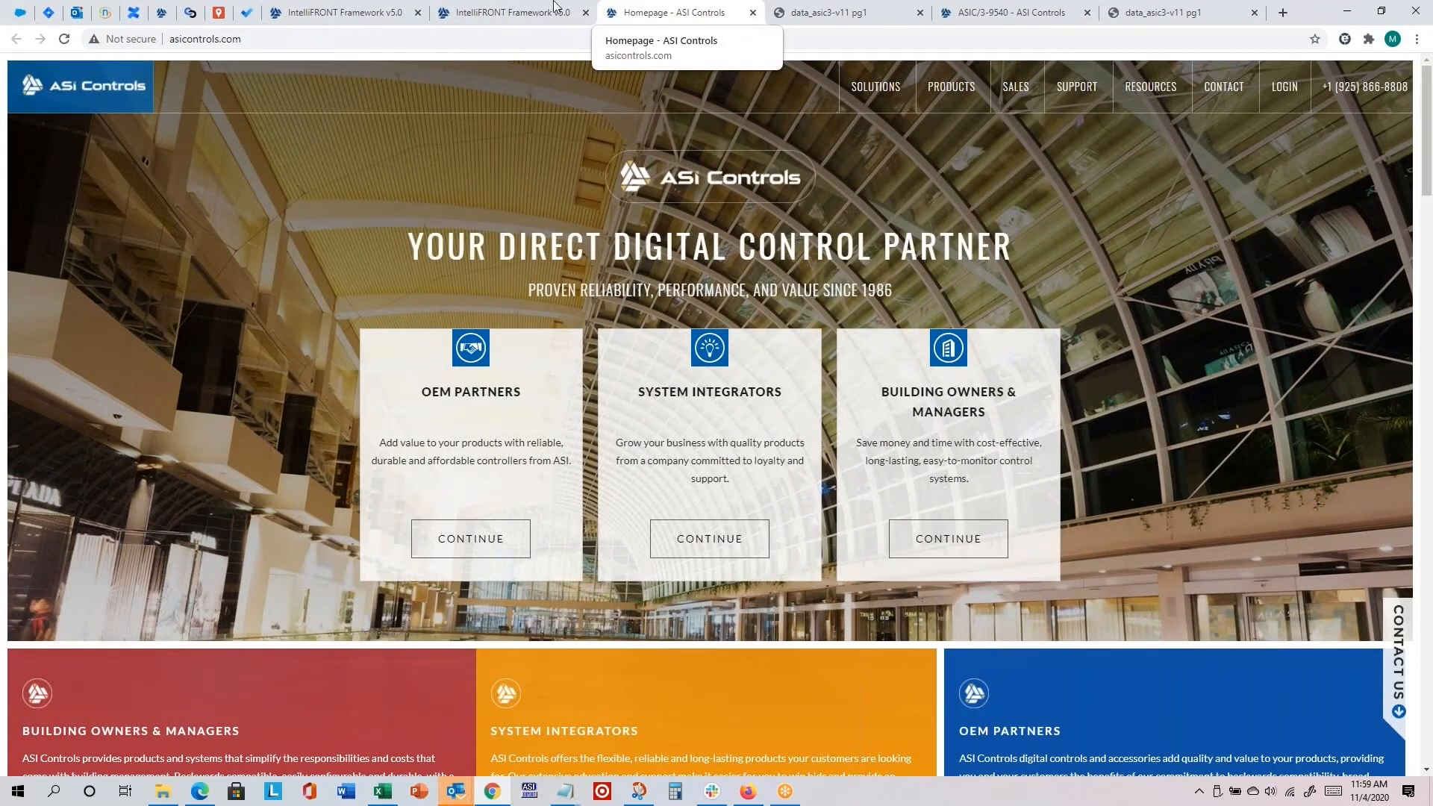
left_click(752, 13)
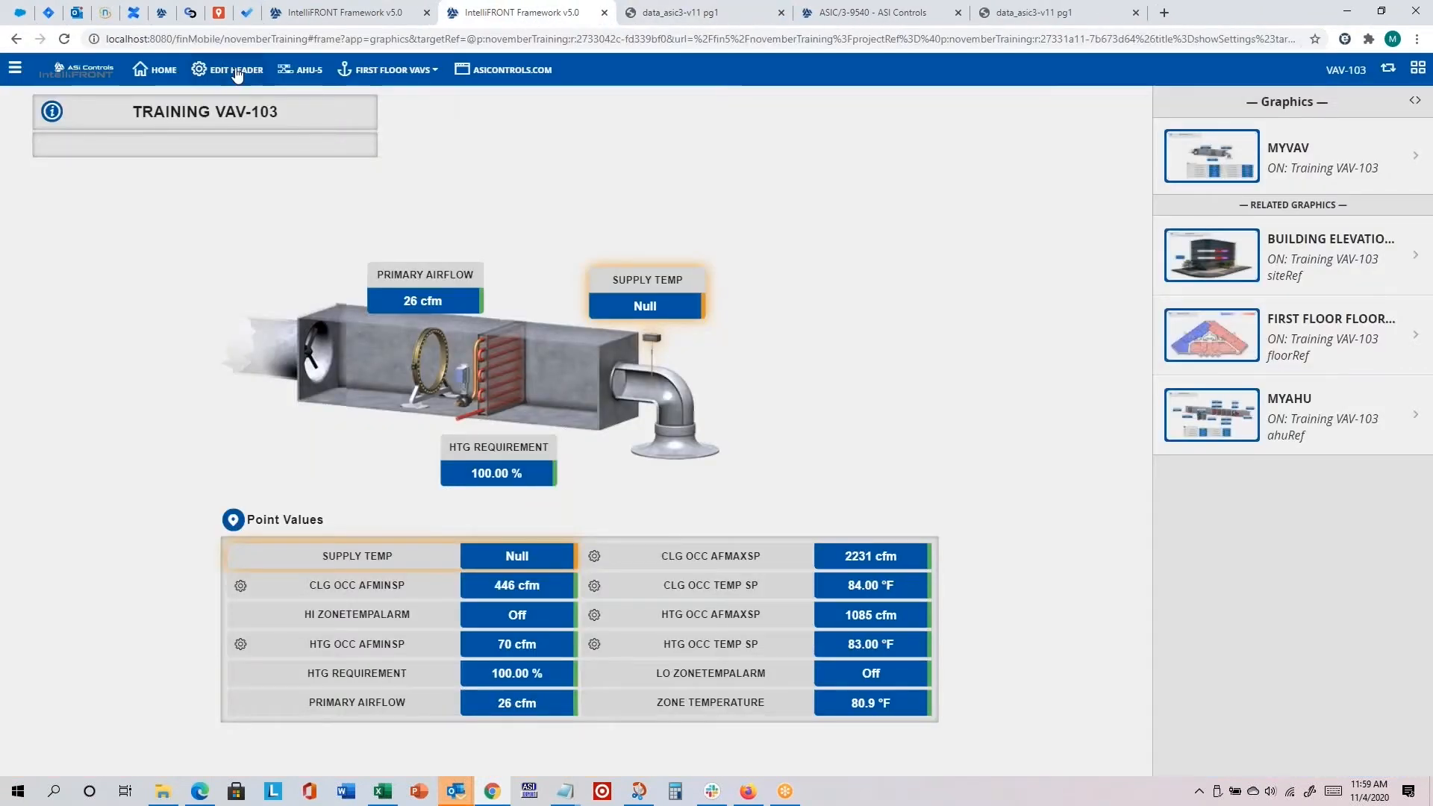
Step: Add another button to the custom header and set its display name to ASI Controls URL
left_click(237, 72)
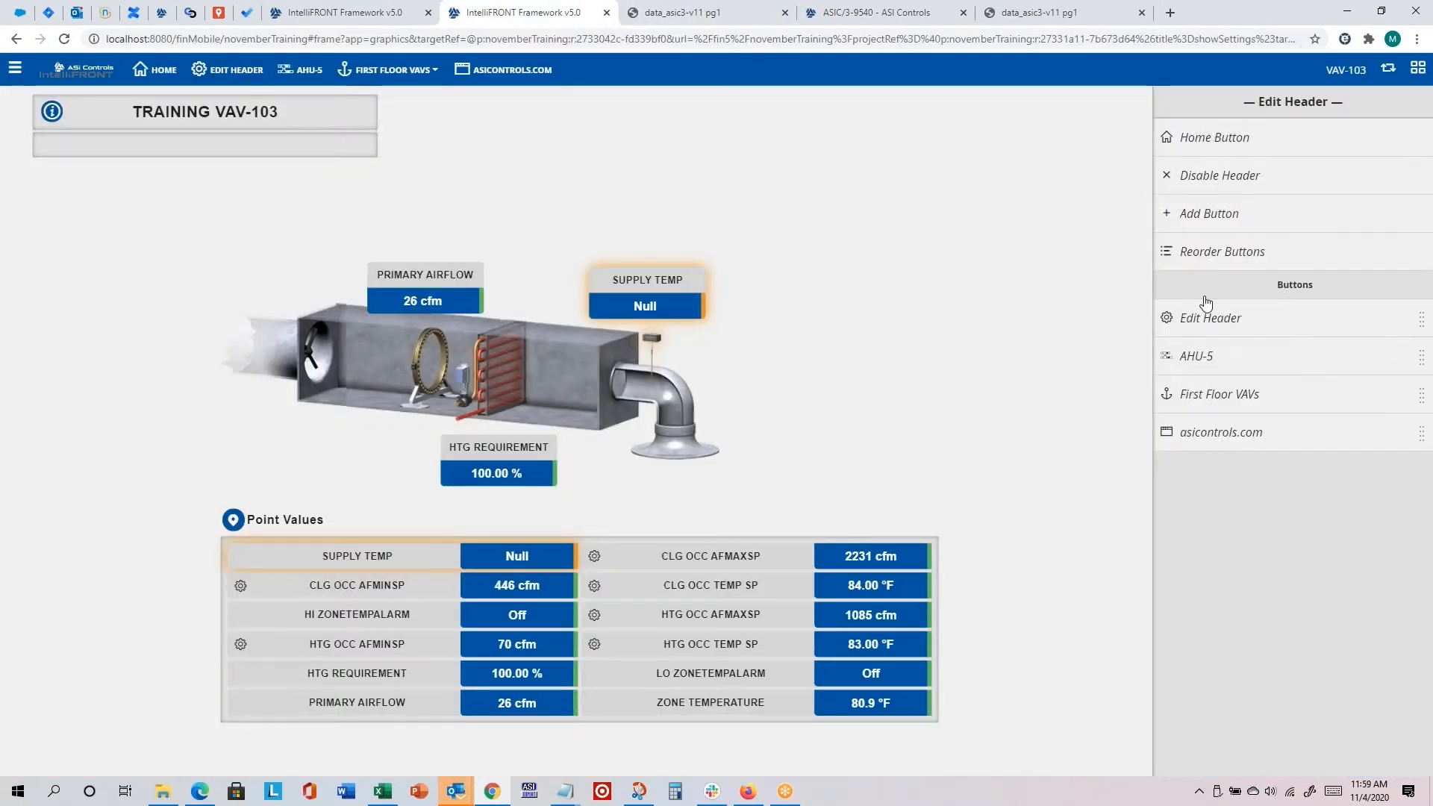
left_click(1214, 211)
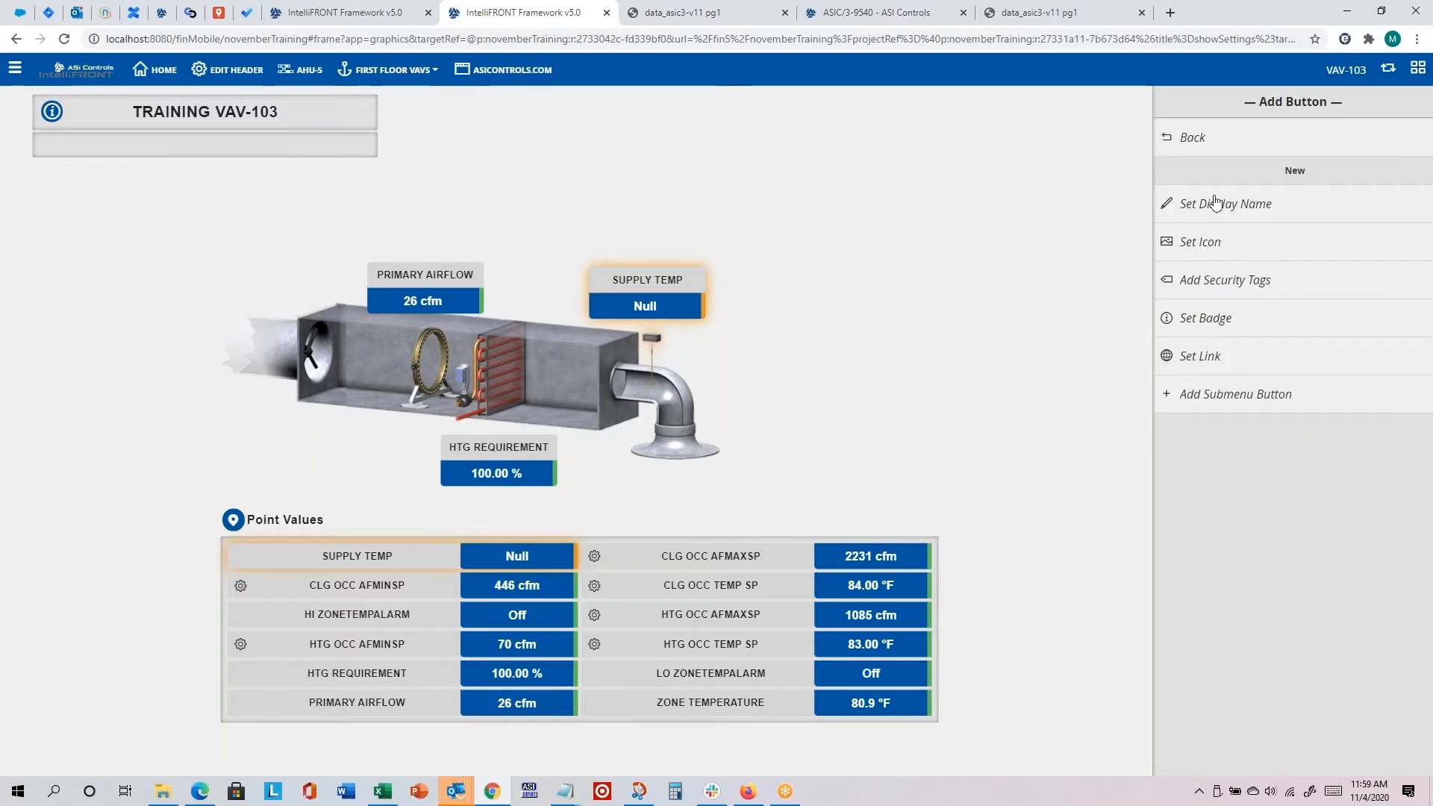
left_click(1209, 209)
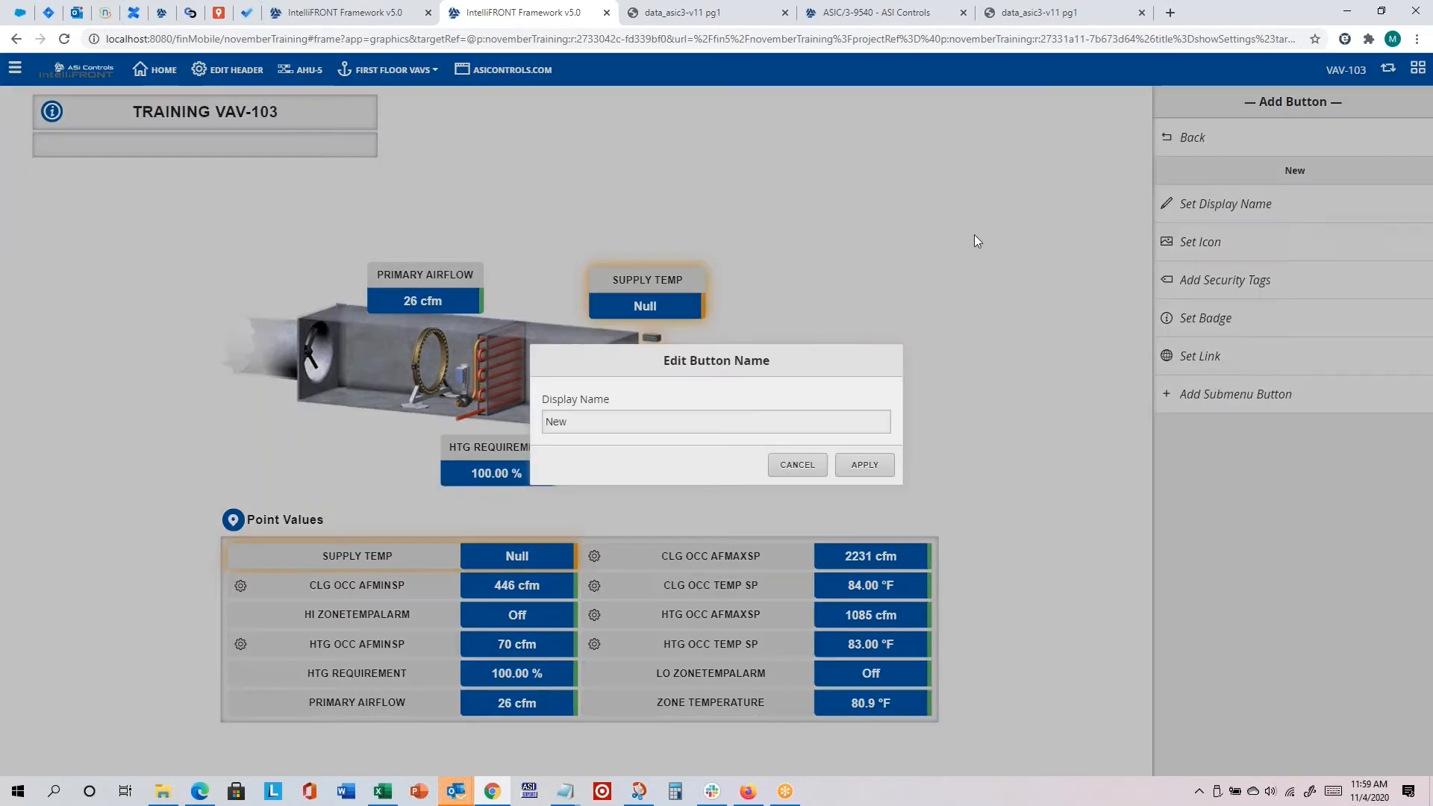
left_click_drag(697, 418, 409, 425)
type("ASI Controls URL")
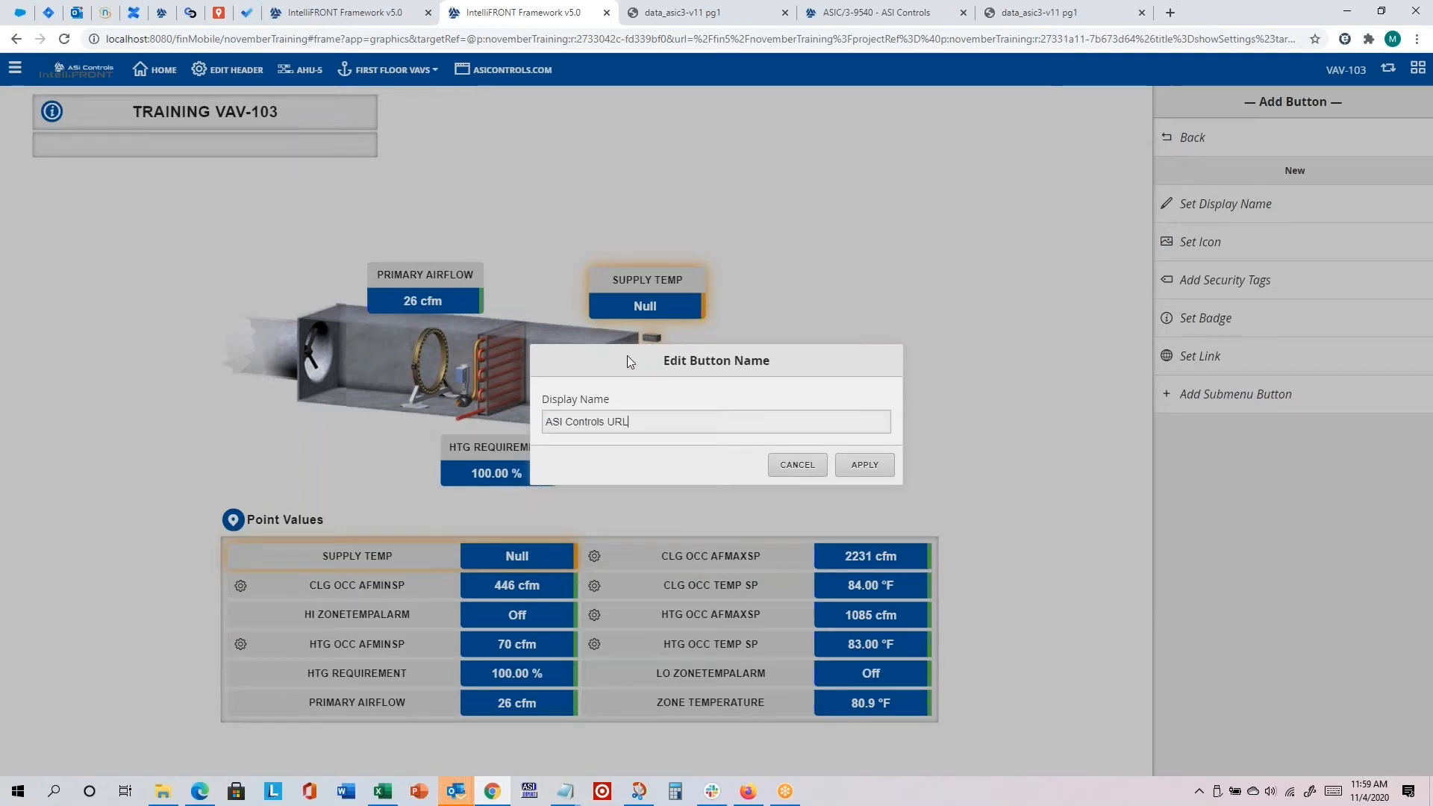
left_click(864, 465)
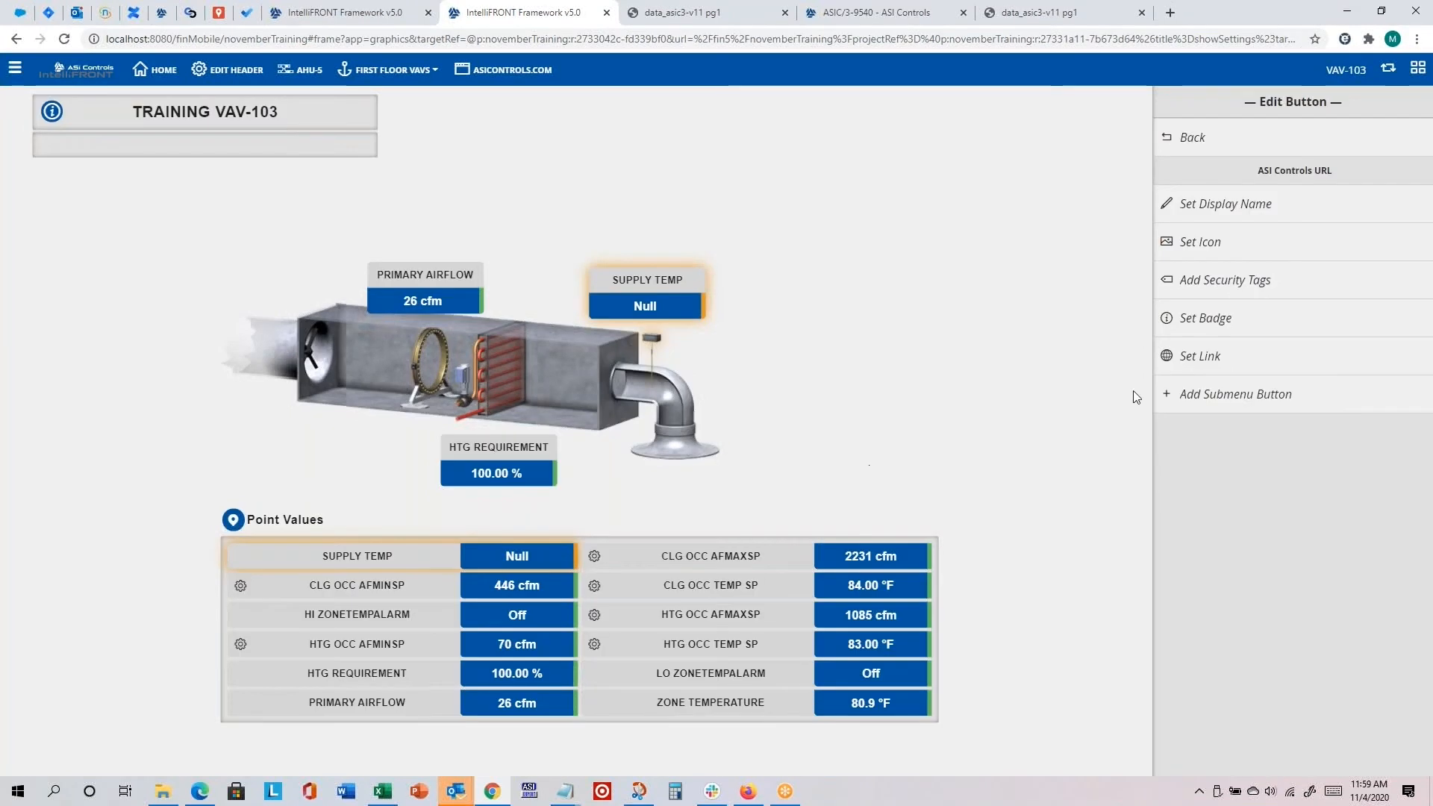
Step: Apply the Browser icon to the ASI Controls URL header button
left_click(1214, 249)
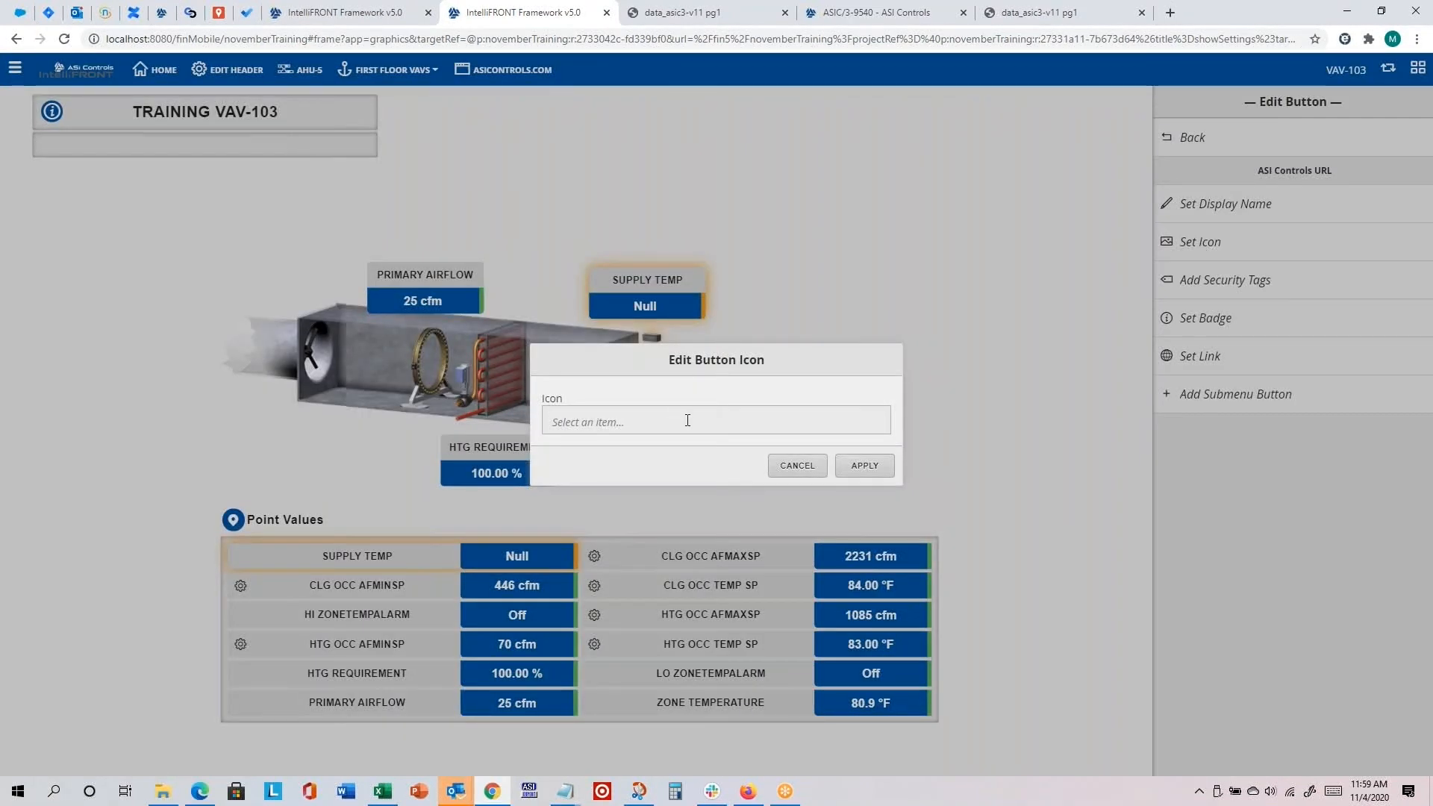
left_click(687, 420)
type("brow")
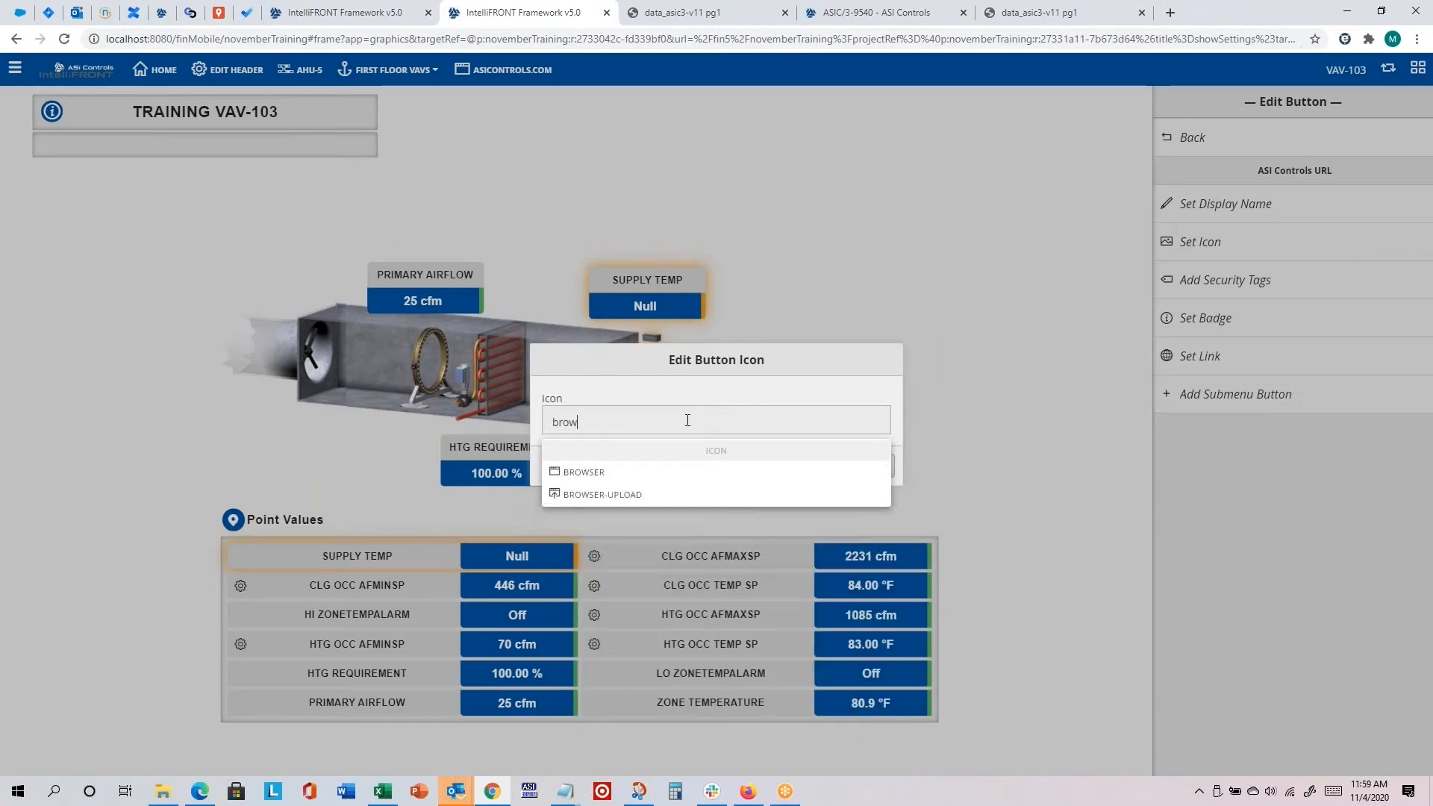
left_click(564, 470)
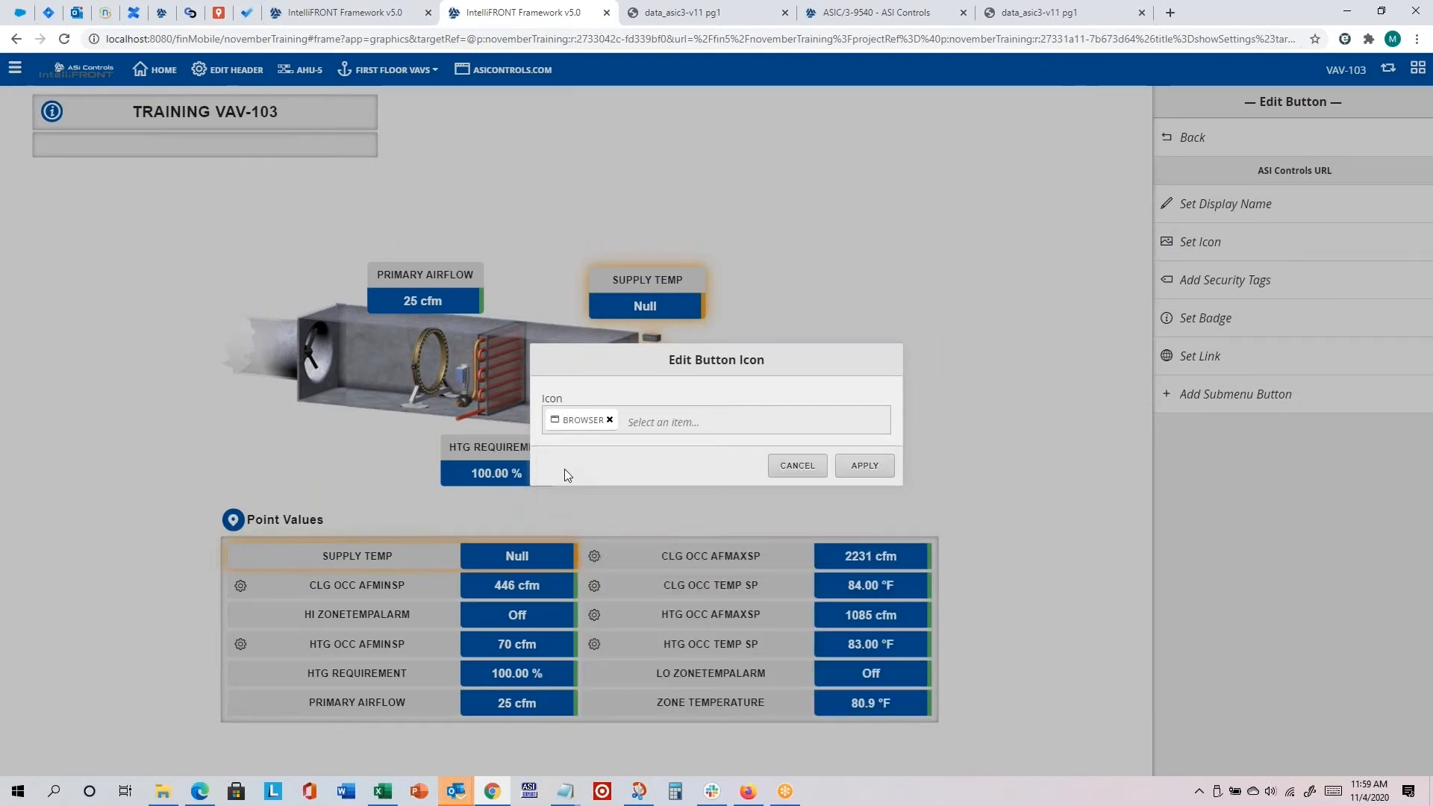
left_click(875, 469)
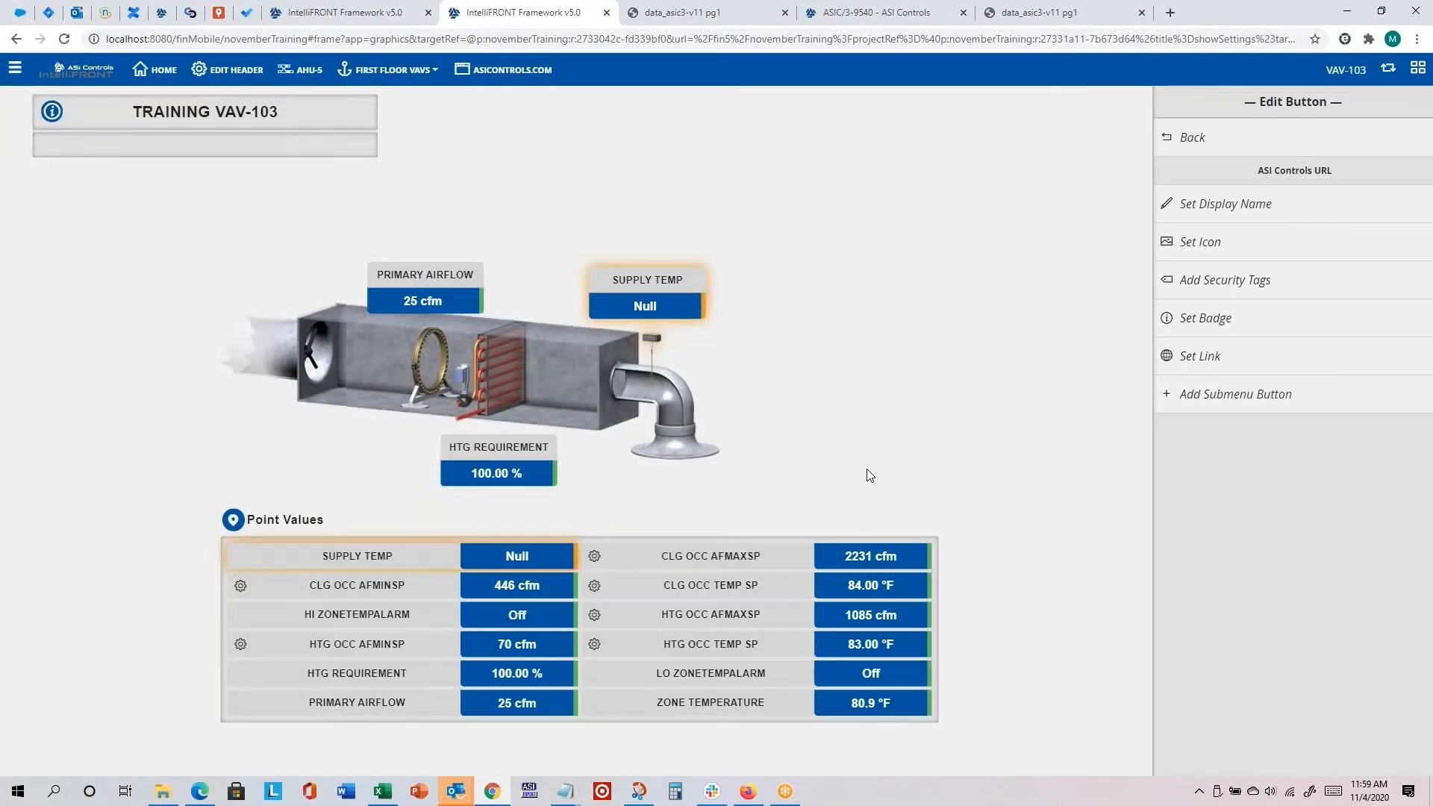
left_click(1213, 355)
left_click(646, 446)
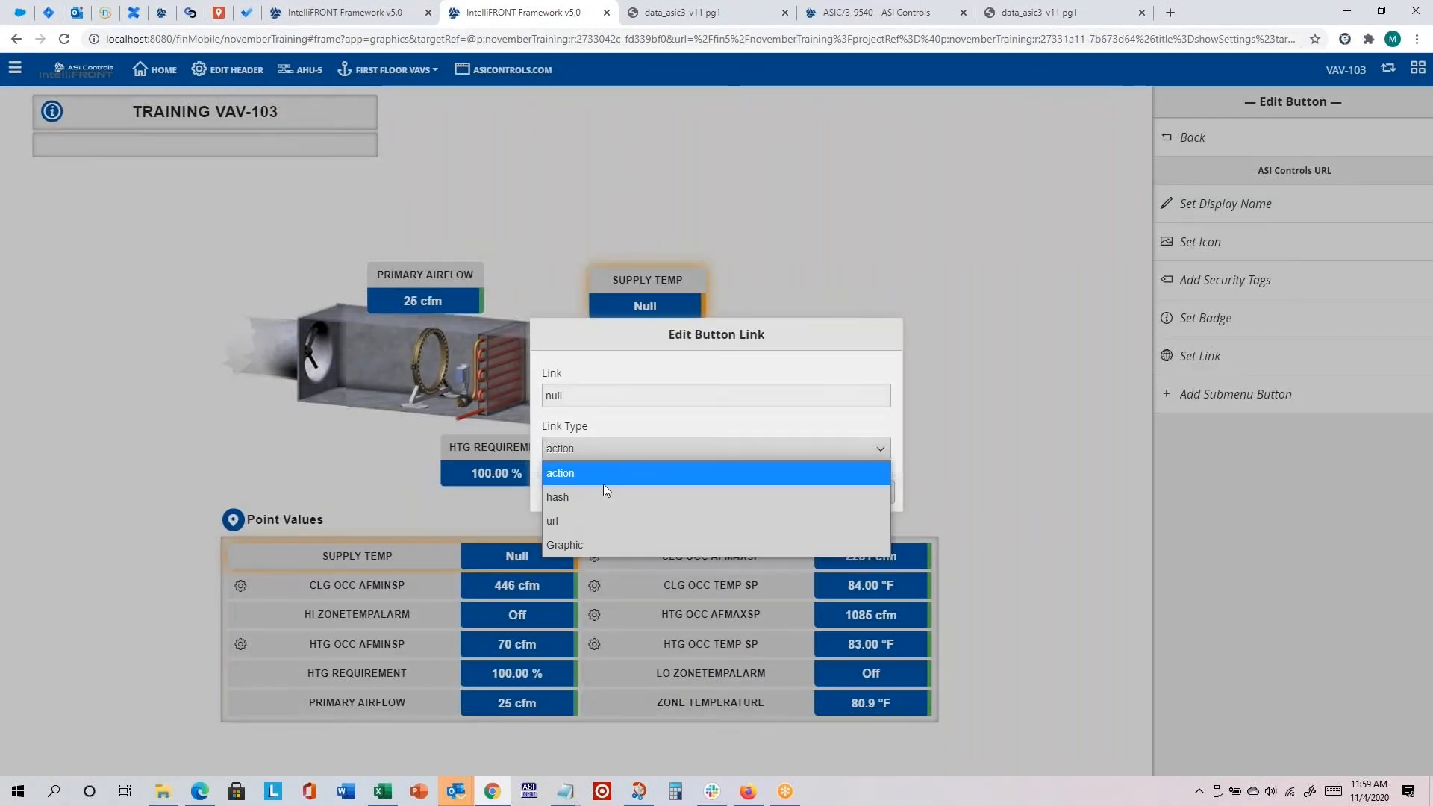
left_click(595, 520)
left_click_drag(597, 399, 435, 388)
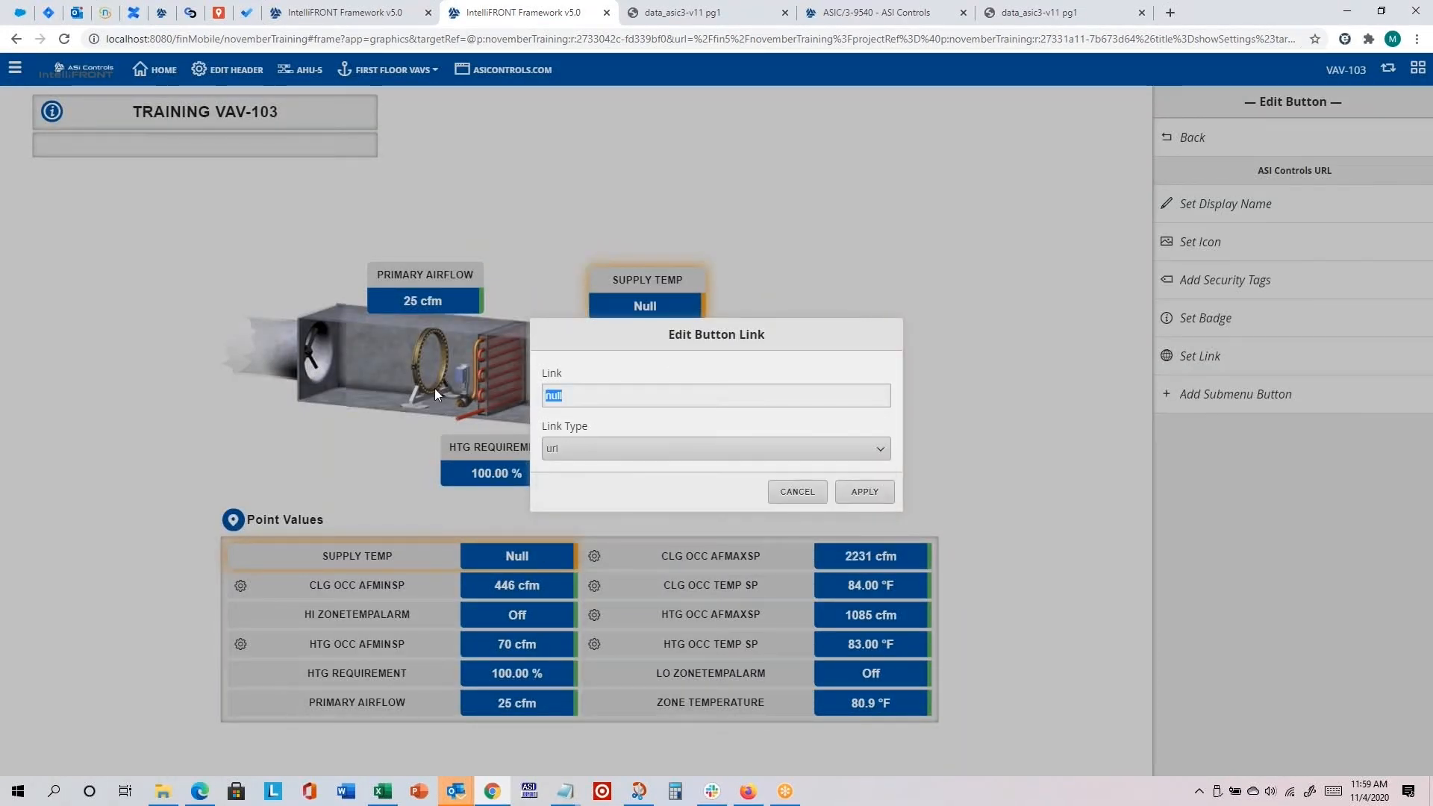
type("htt")
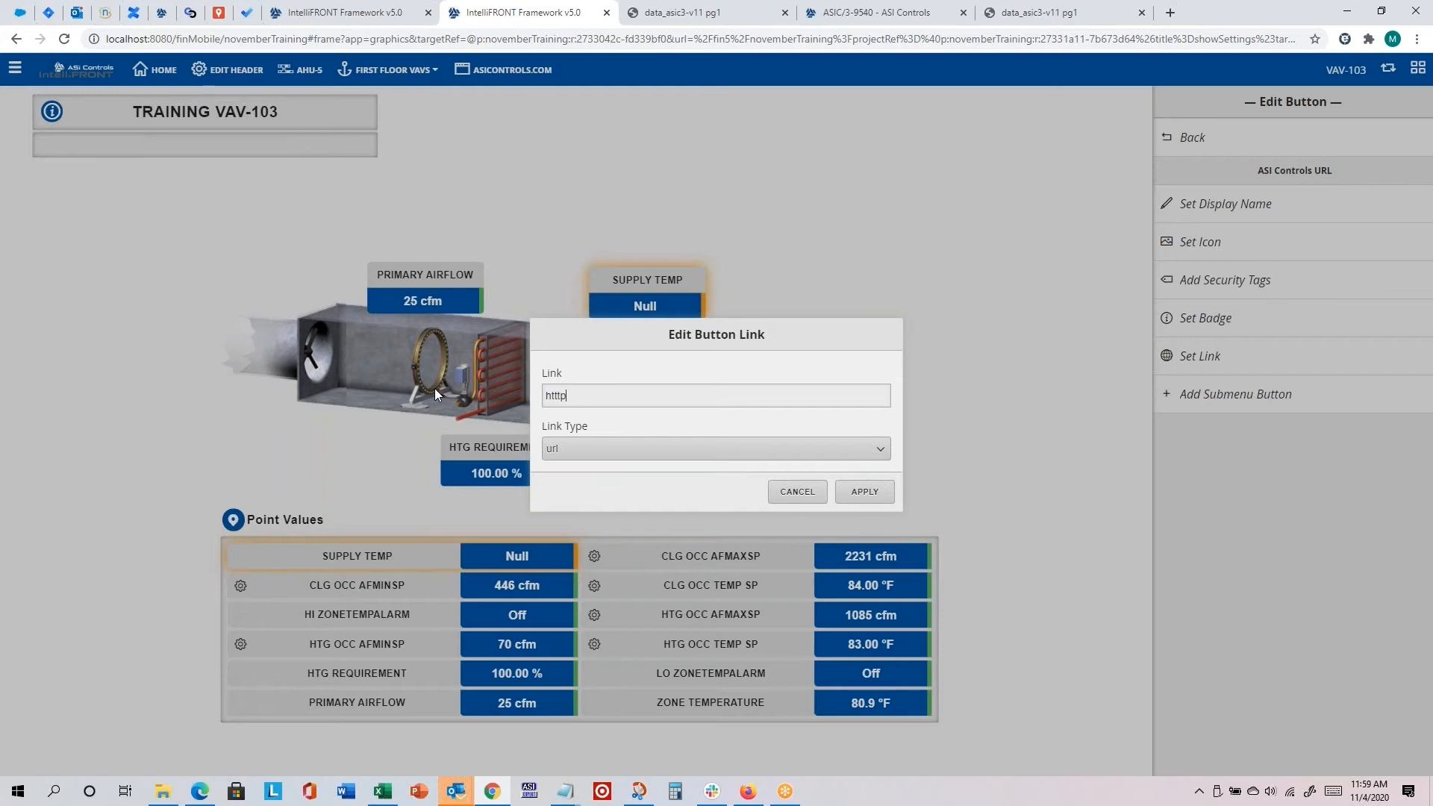
type("p://www.a")
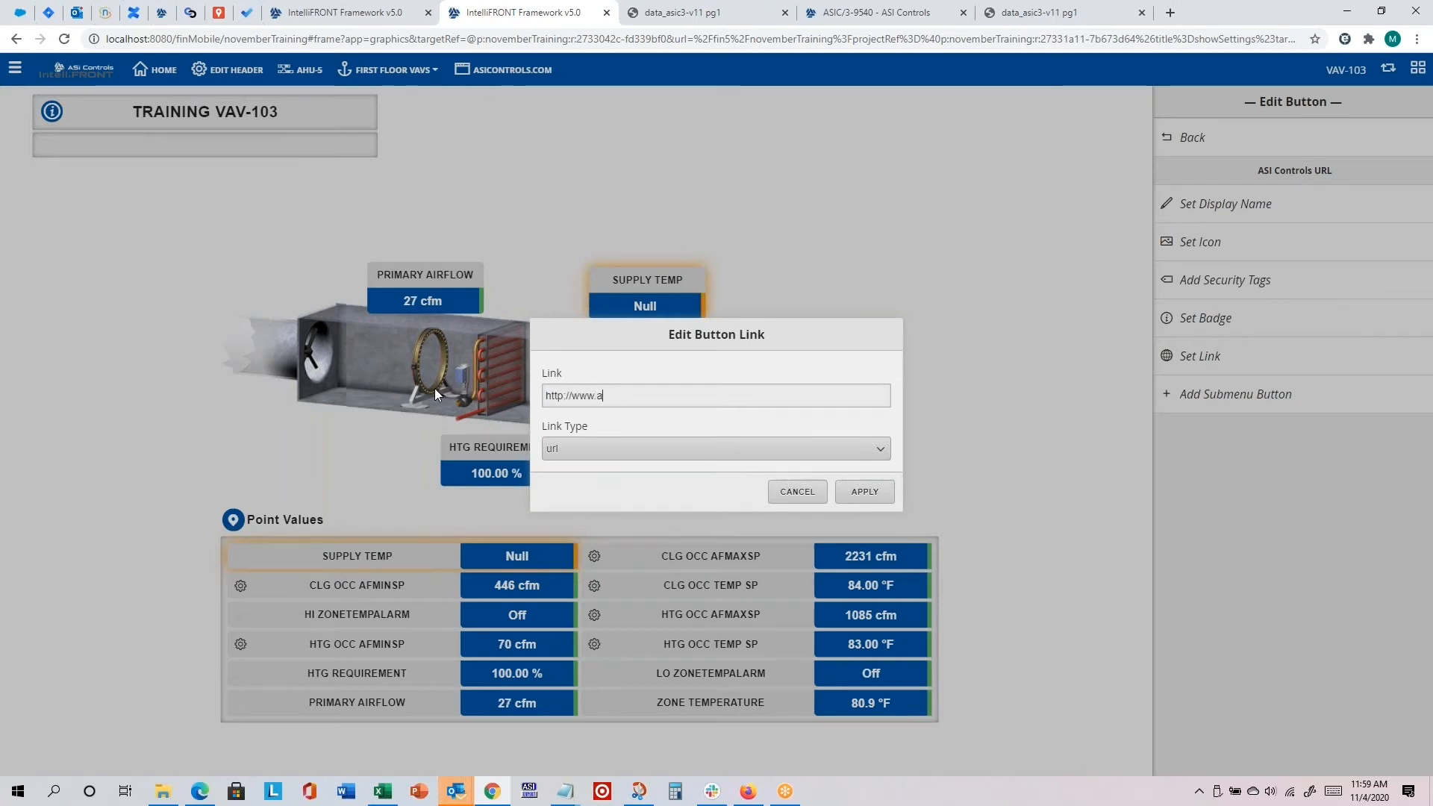
type("sicontorls")
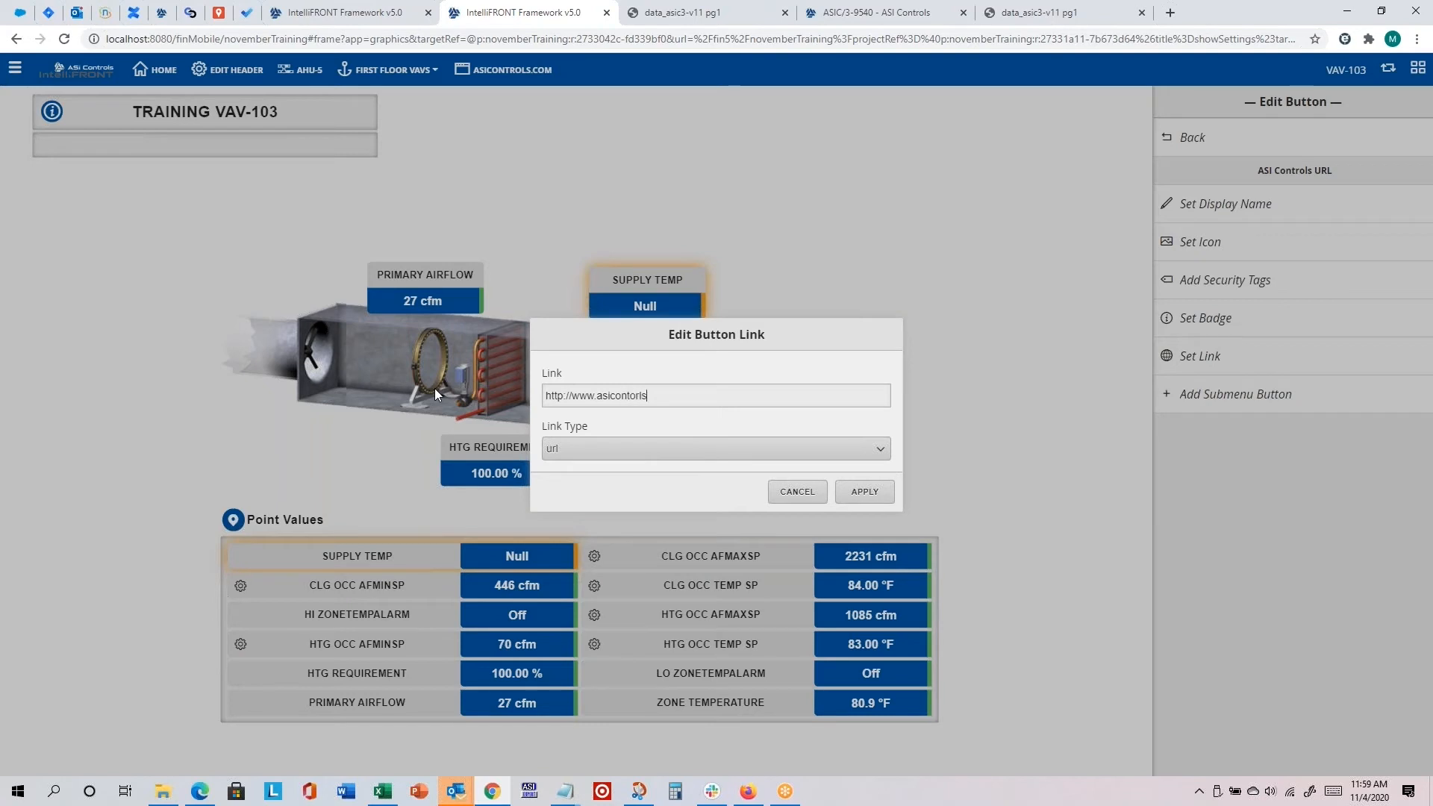
type("rols.com")
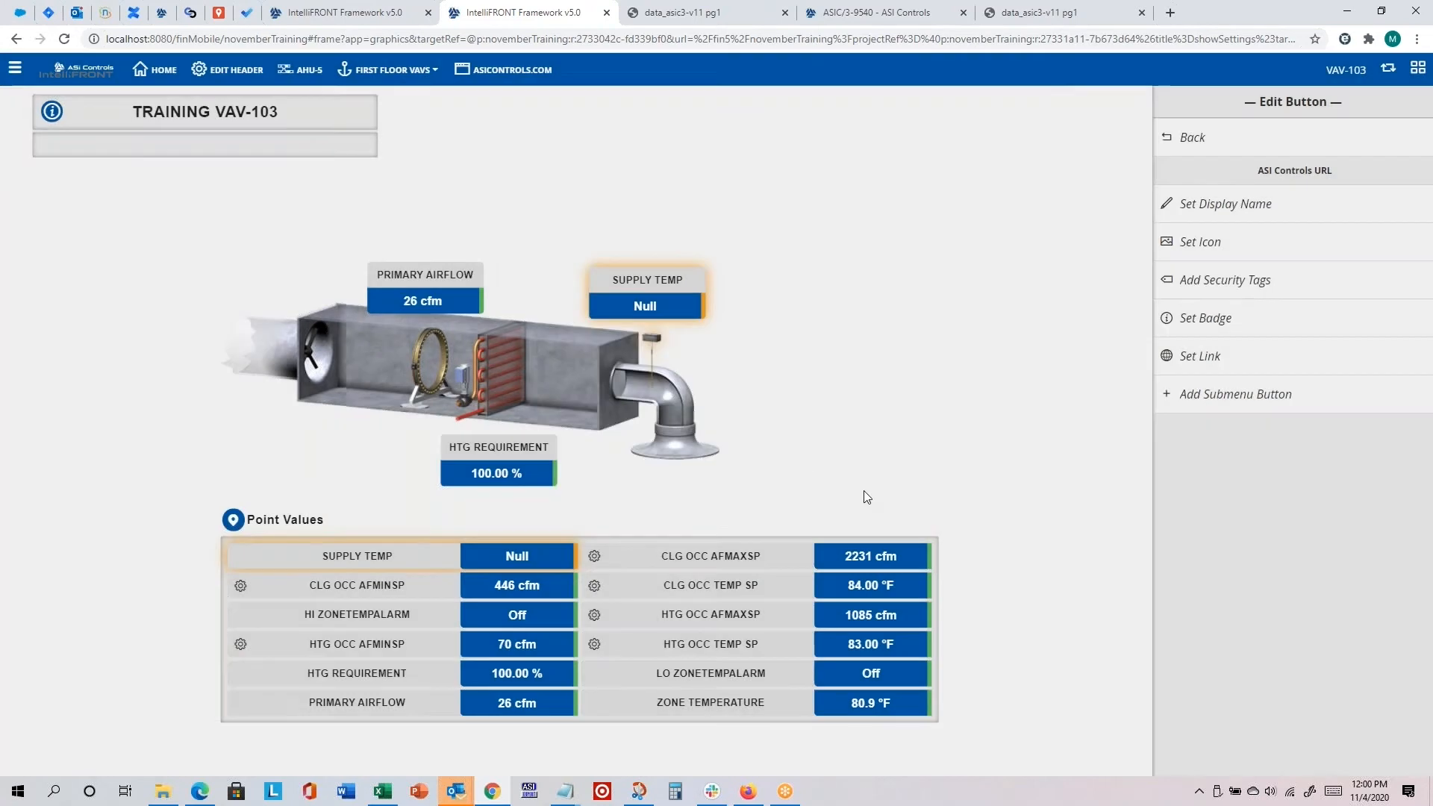
left_click(864, 493)
Step: Reload the page and test the ASI Controls URL button, closing the leftover website tabs before returning to the VAV-103 graphic
left_click(65, 42)
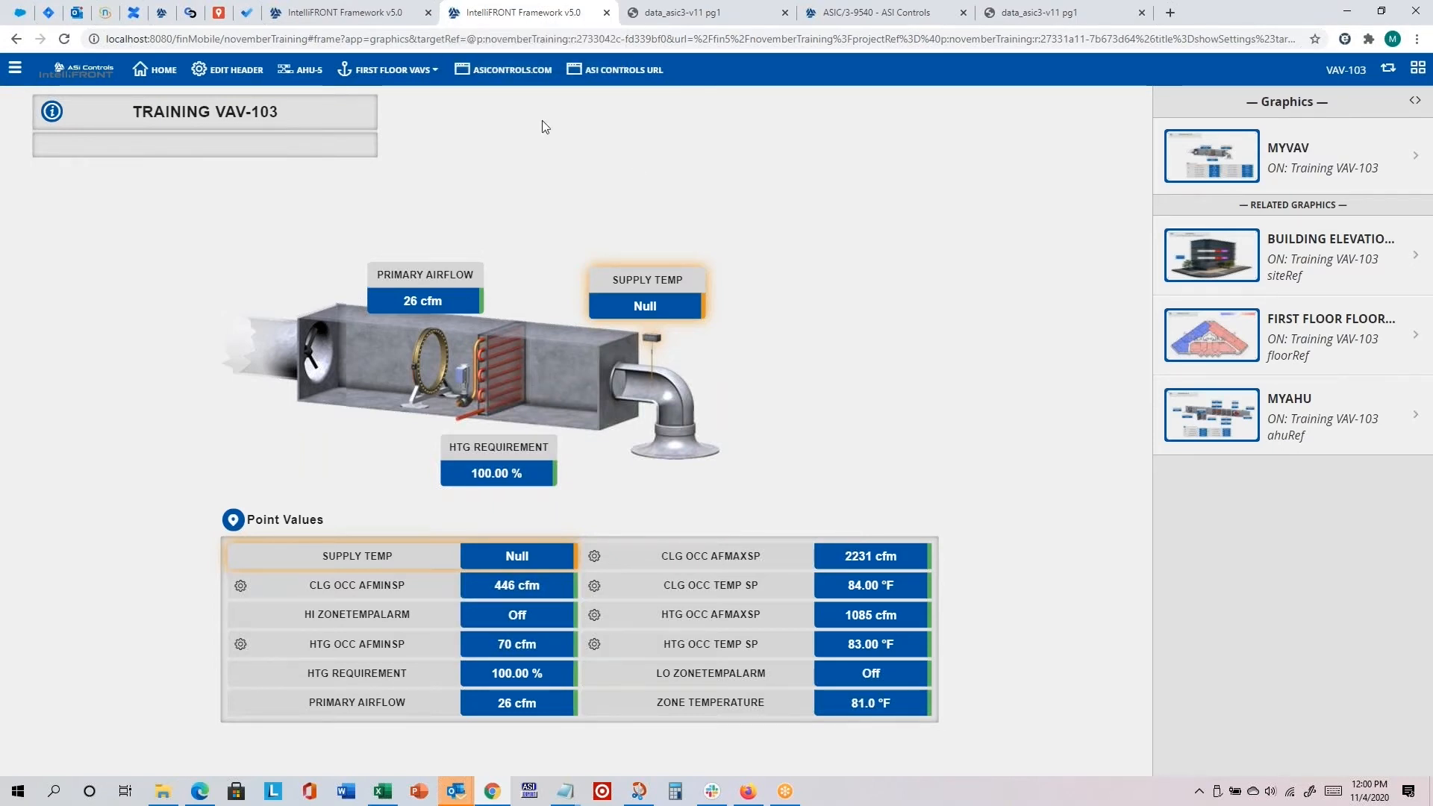
left_click(616, 73)
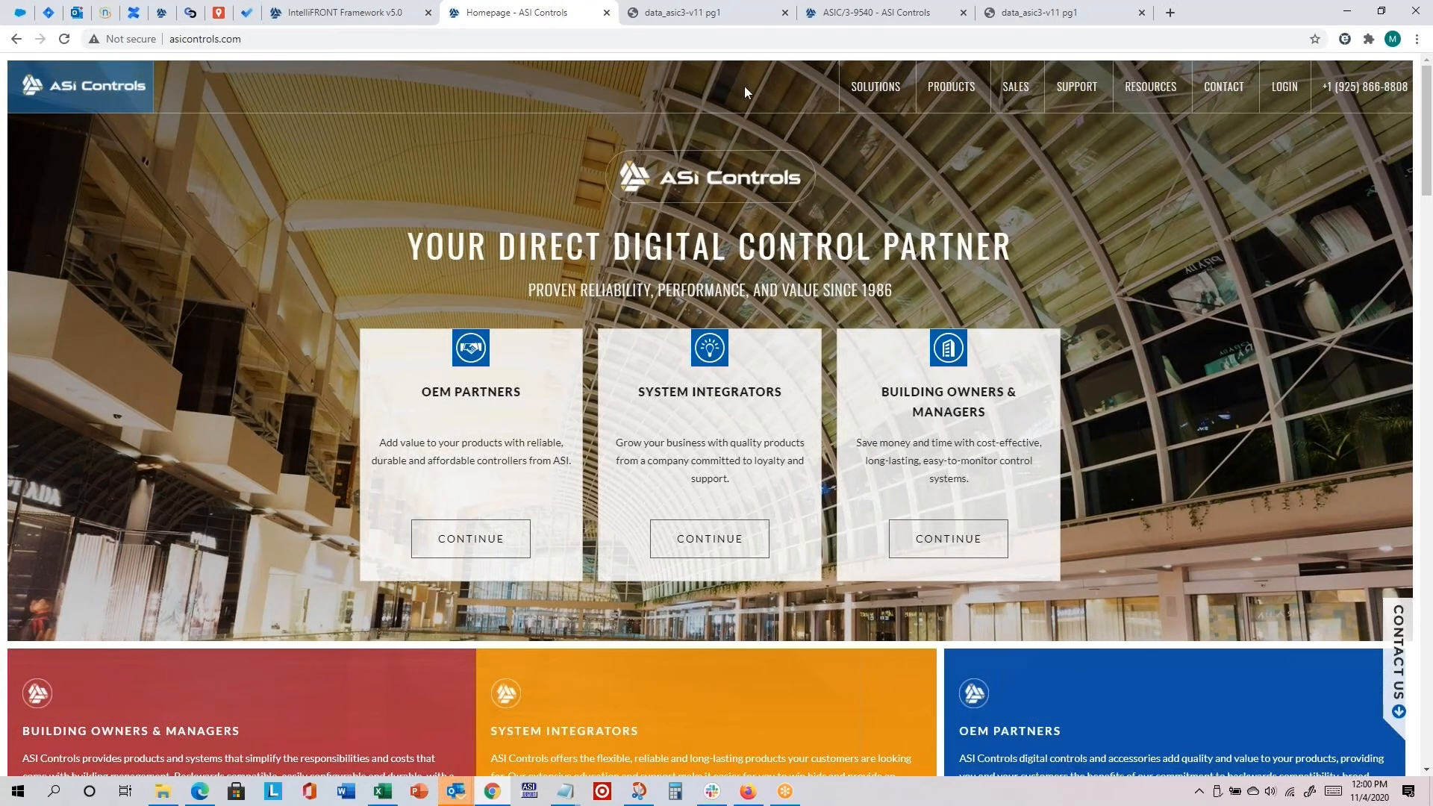
left_click(788, 14)
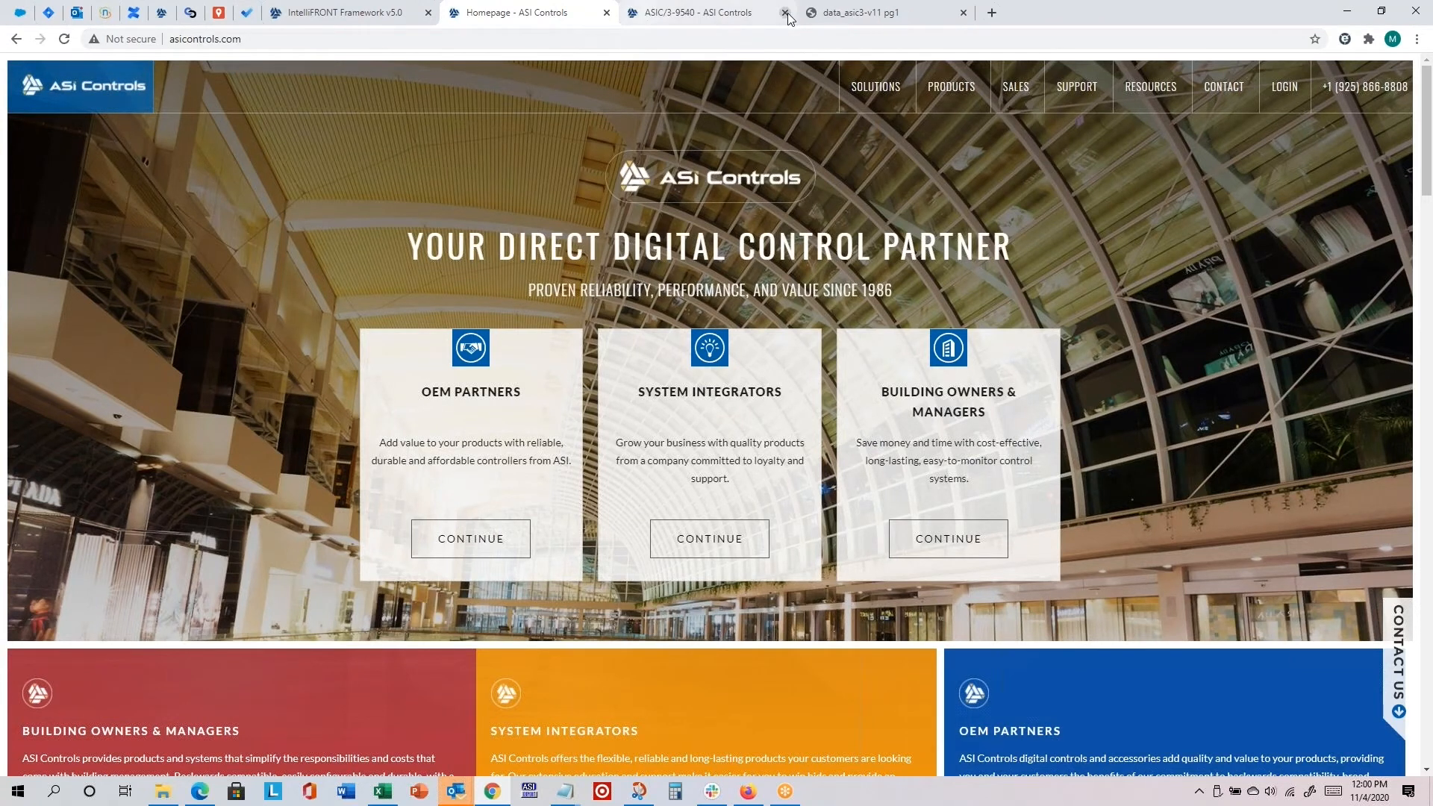
left_click(785, 13)
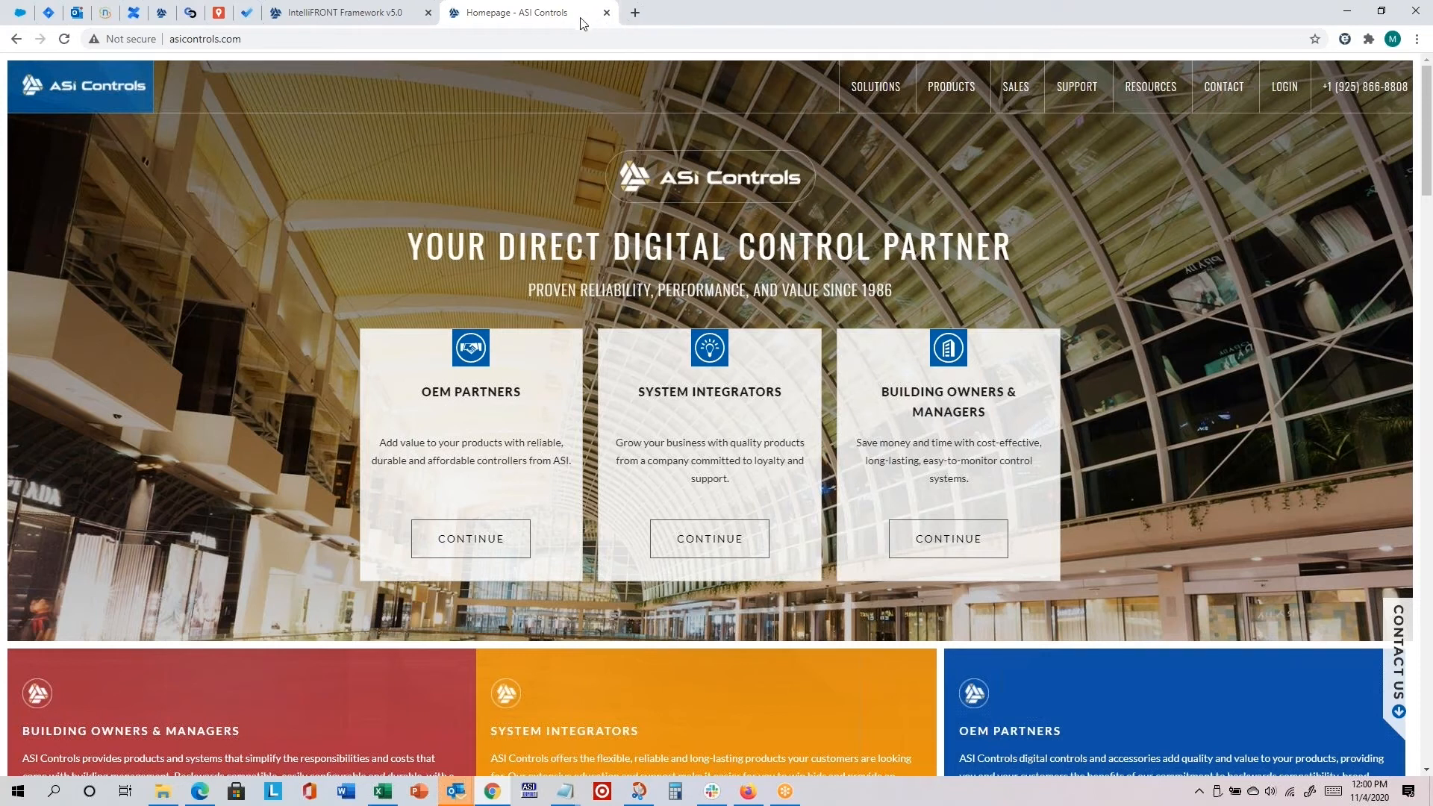
left_click(16, 39)
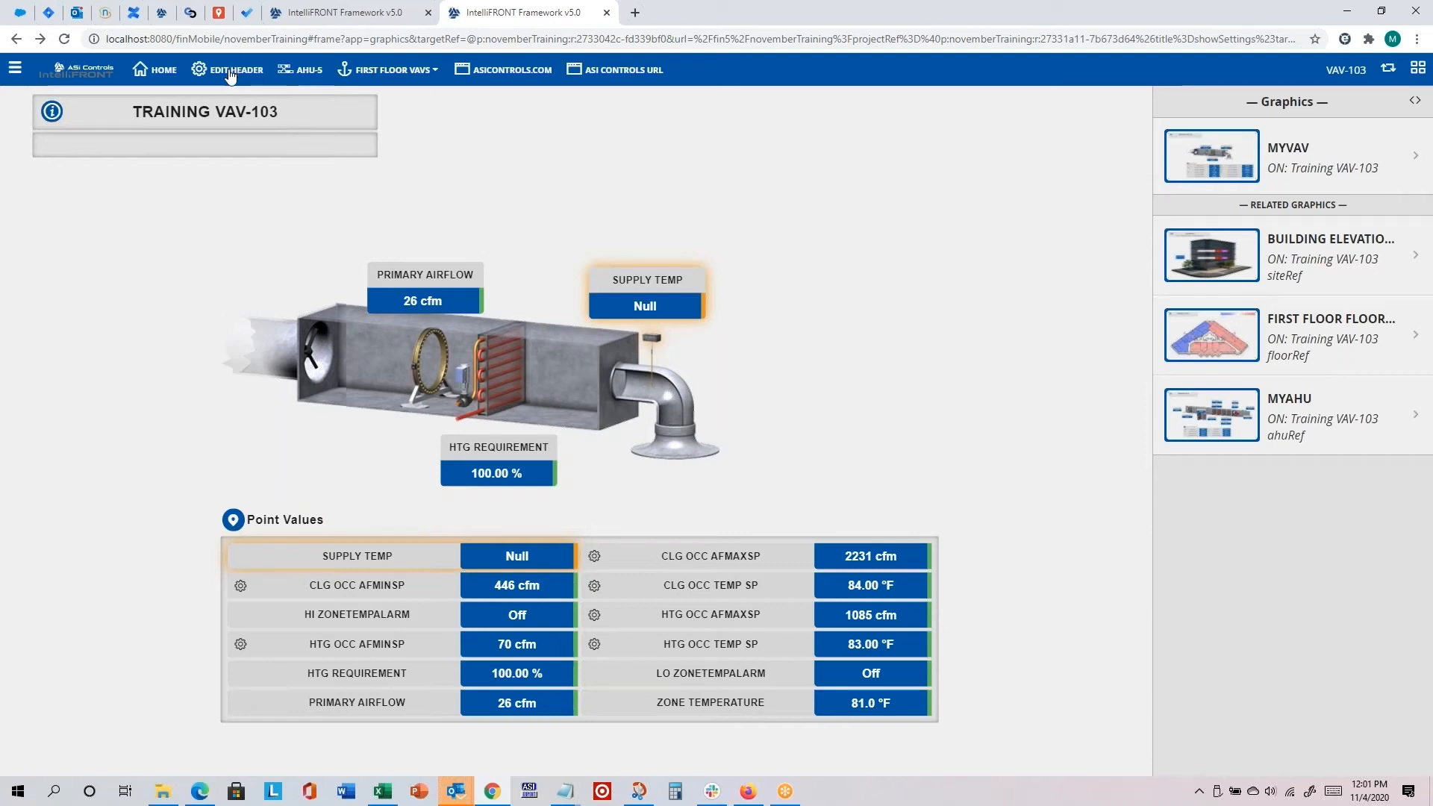
Step: Open the custom header for editing and place the essentialTrainingNotes_2020-10-26.txt notes window clear of the header button list
left_click(15, 68)
left_click(291, 656)
scroll(324, 622, "down", 2)
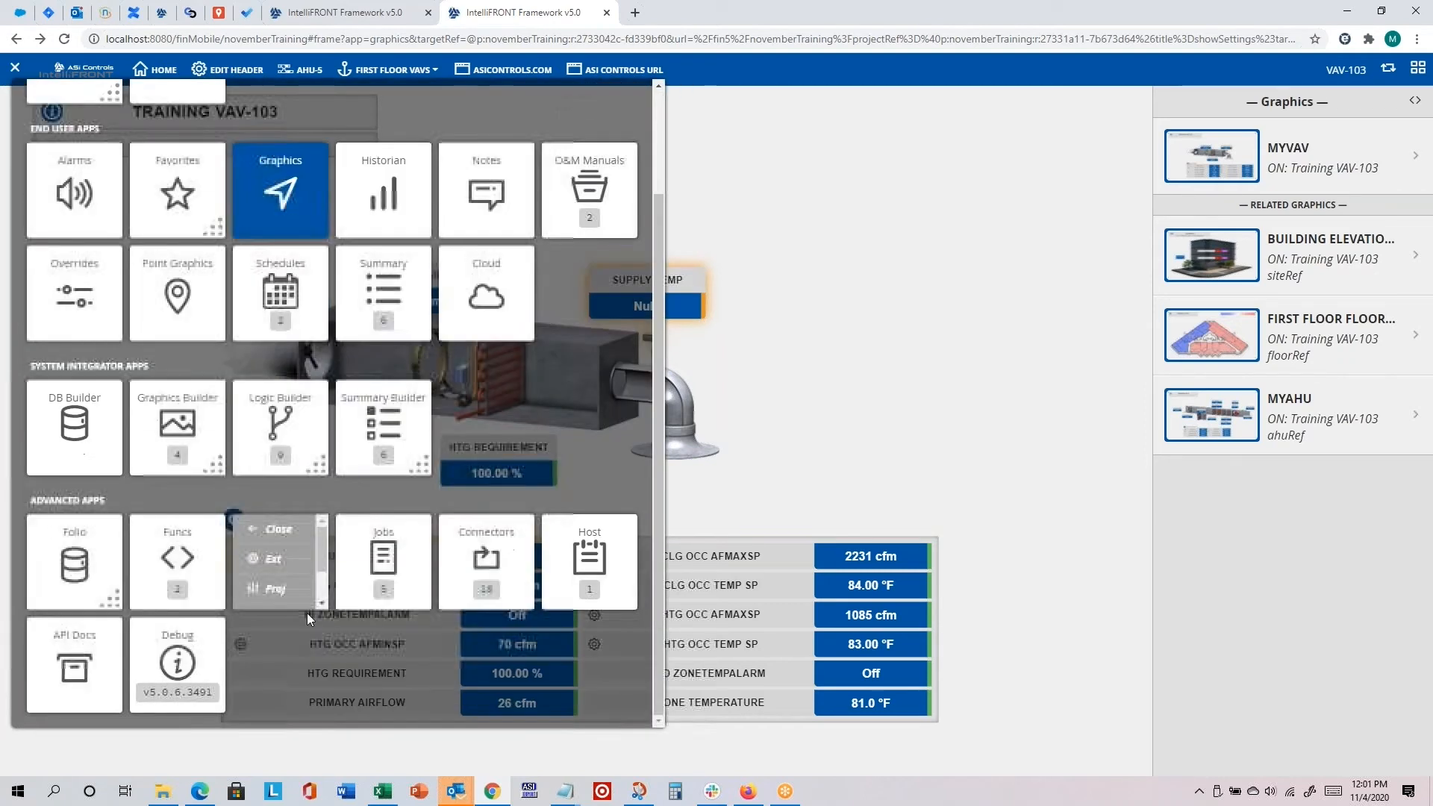
left_click(312, 565)
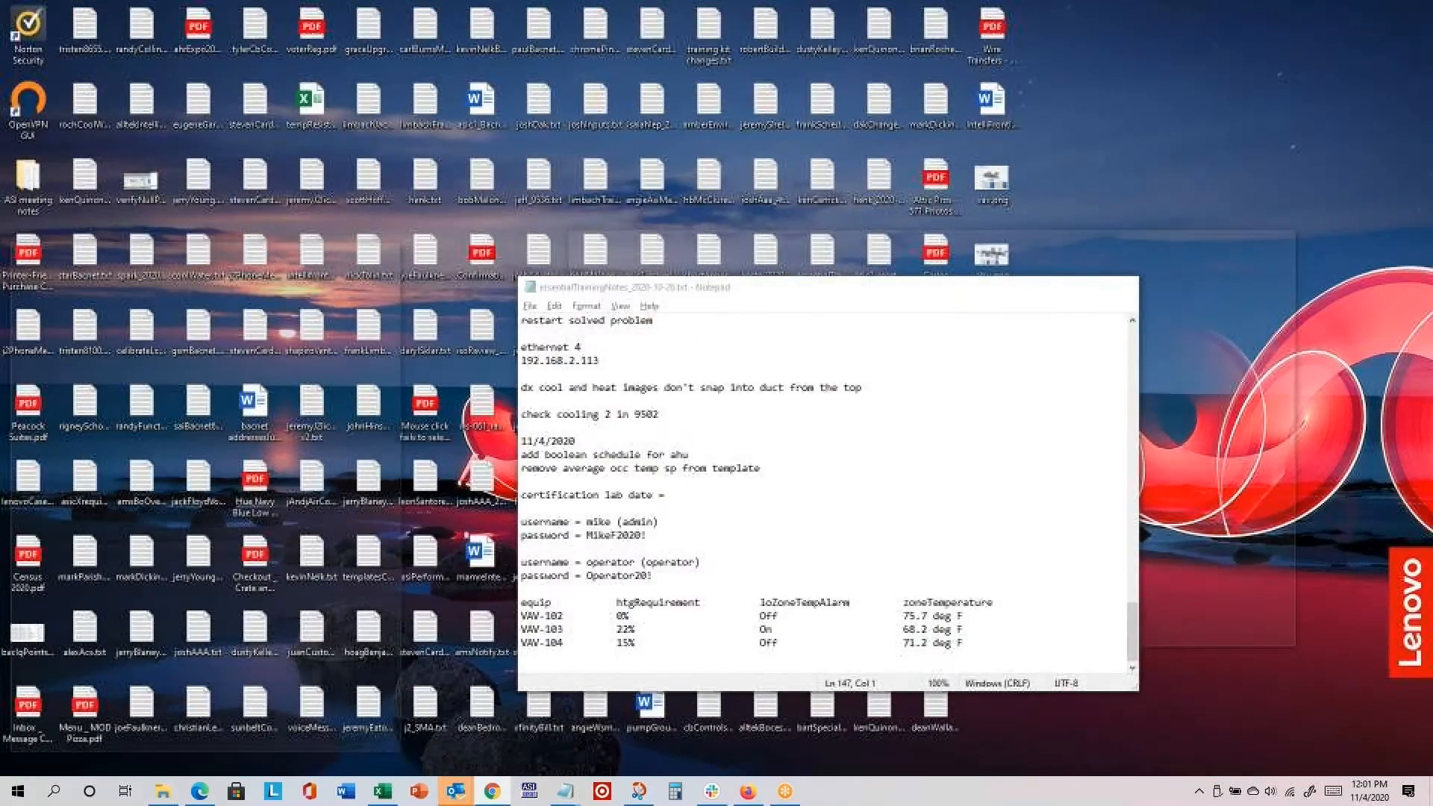
left_click(575, 723)
left_click_drag(922, 300, 447, 321)
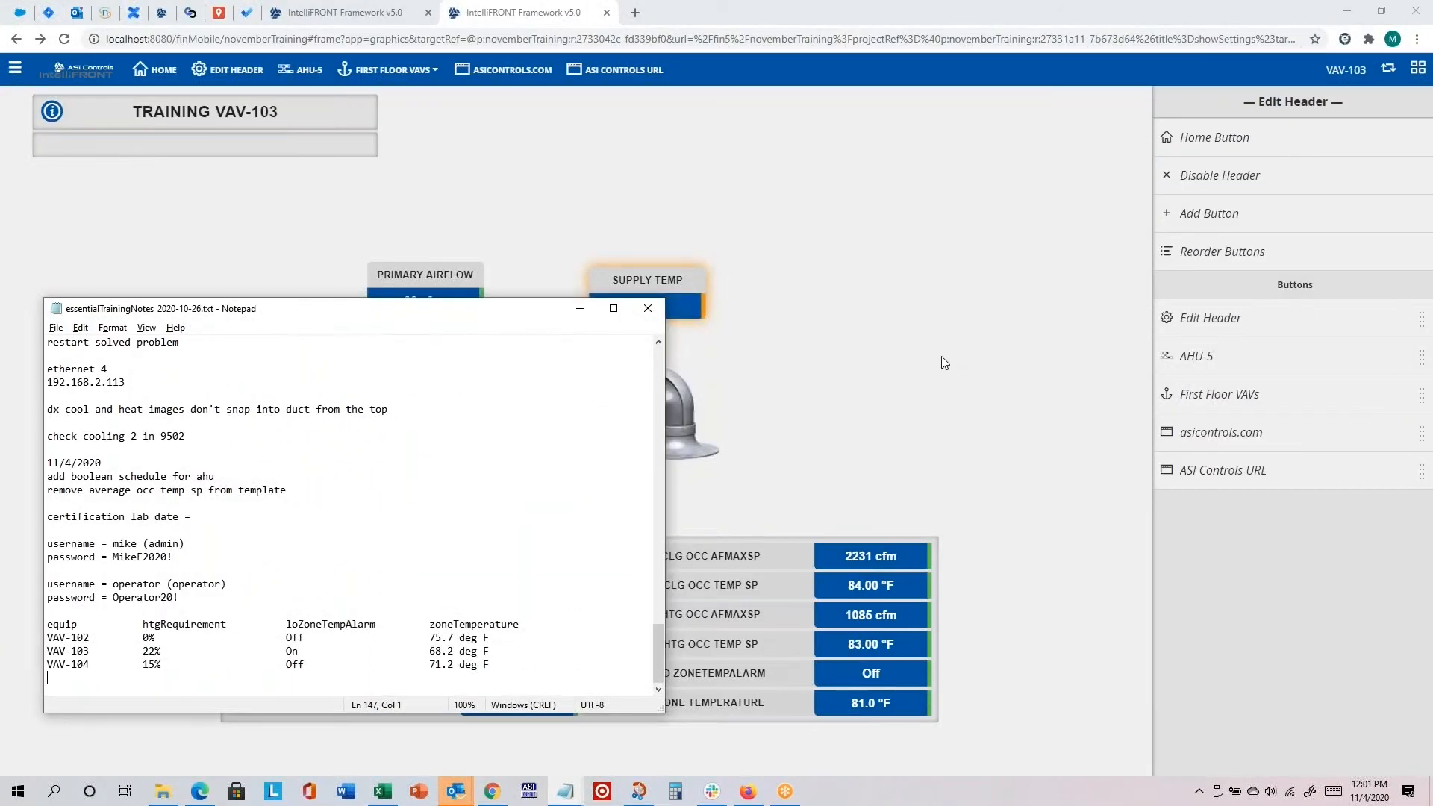
Step: Open the Edit Header button's link settings and copy the entire link action
left_click(1232, 328)
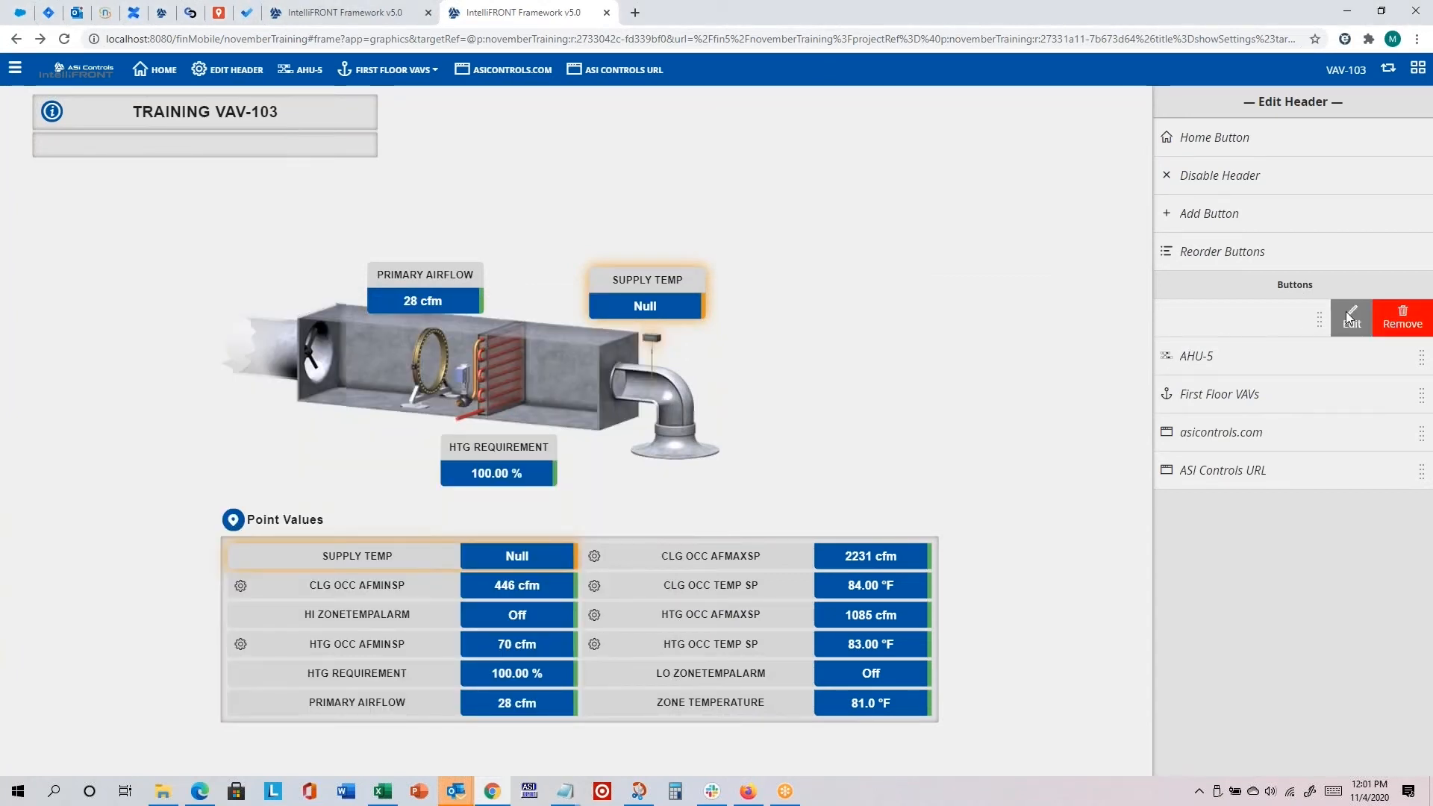
left_click(1349, 318)
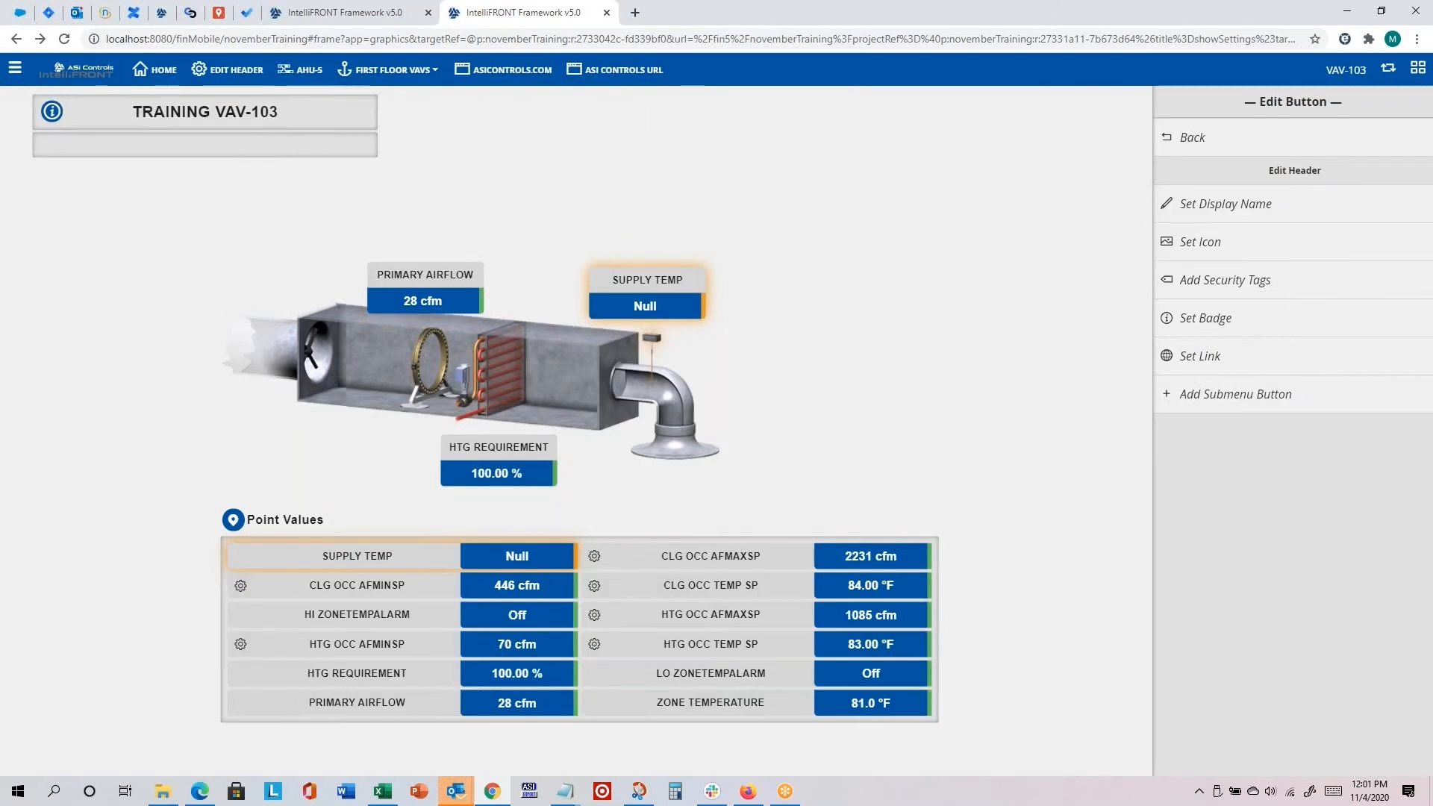
left_click(1203, 357)
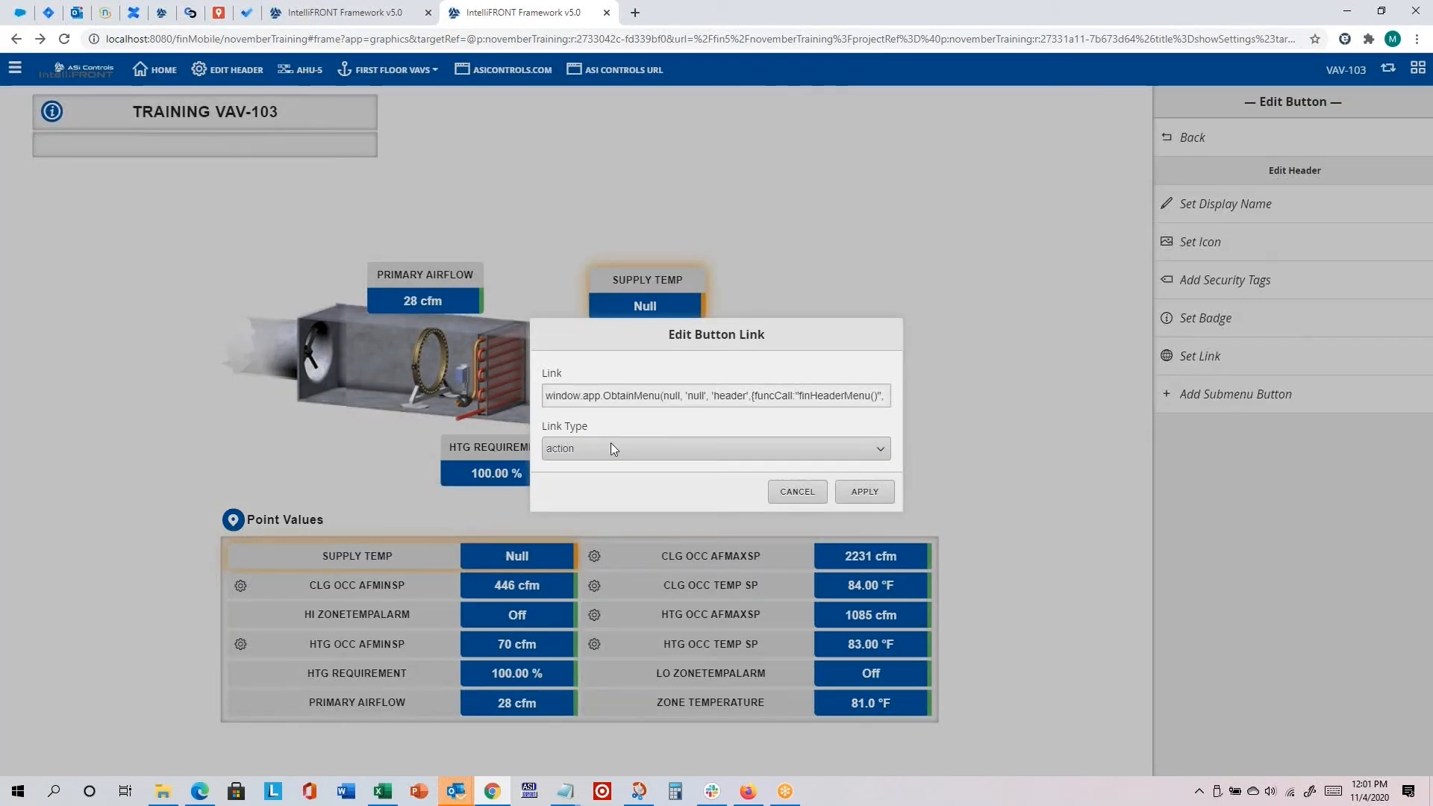
left_click(593, 402)
key("ctrl+a")
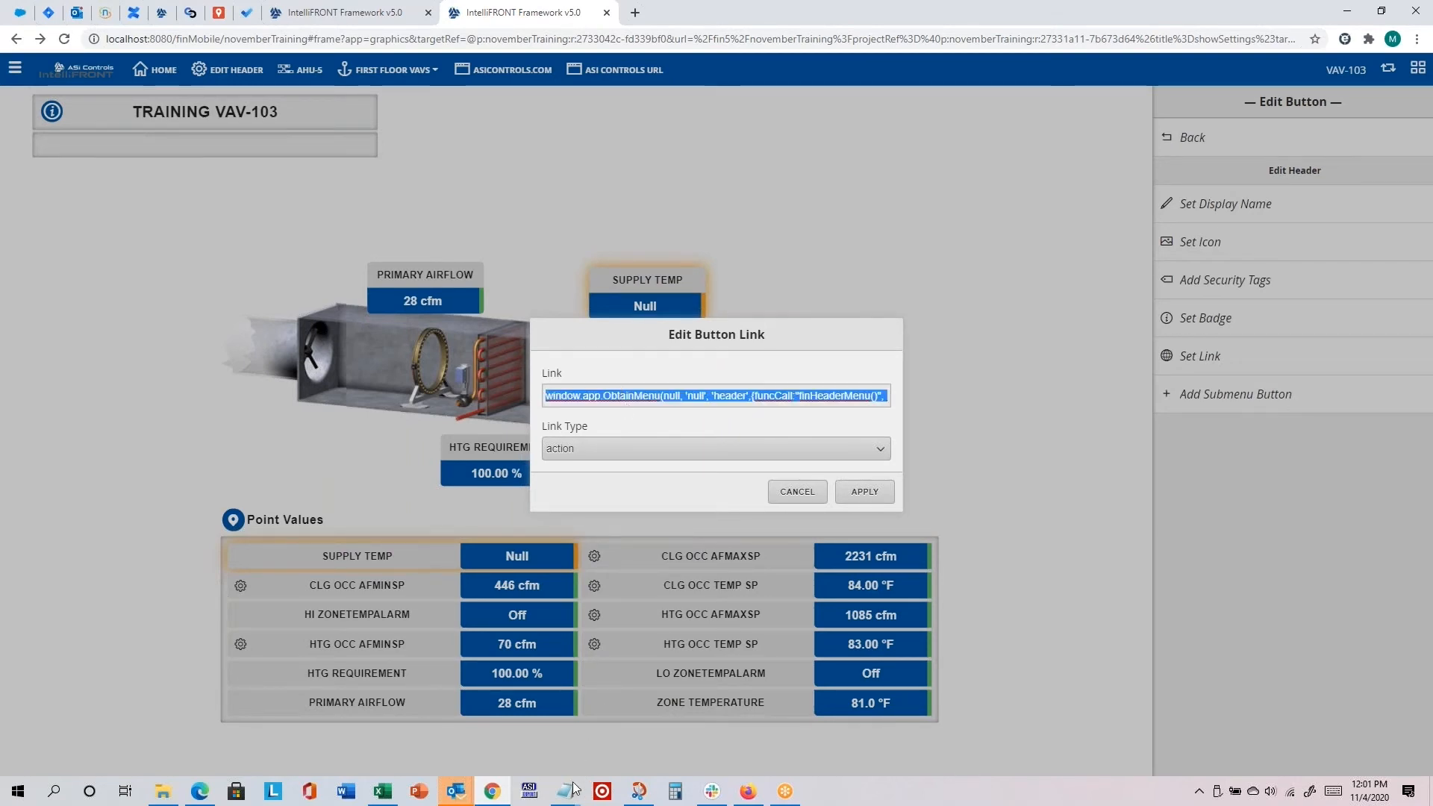
Step: Record the copied link in the Notepad notes as "action =" under an "edit header" line, and save the file
mouse_move(571, 790)
left_click(507, 727)
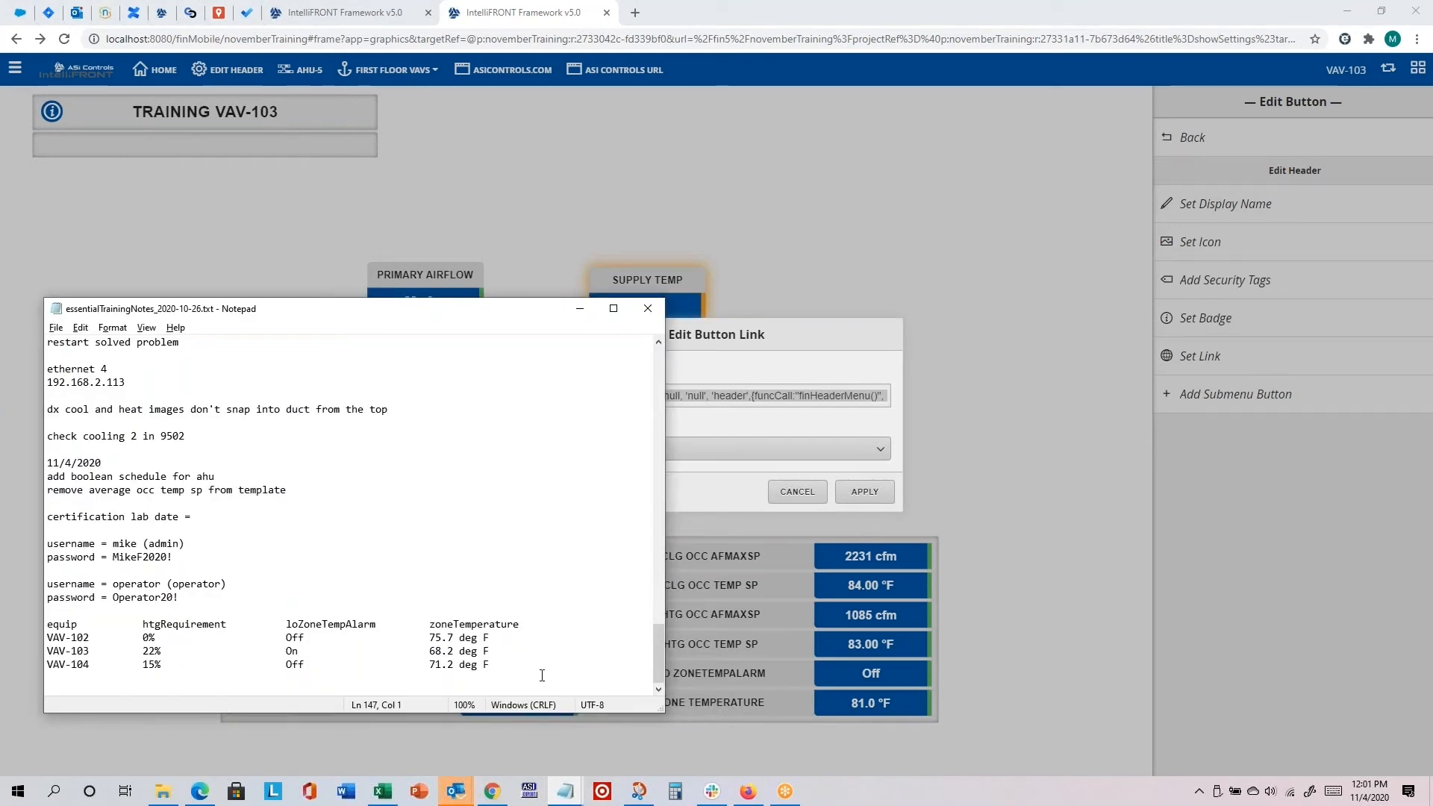
key("Return")
type("edit")
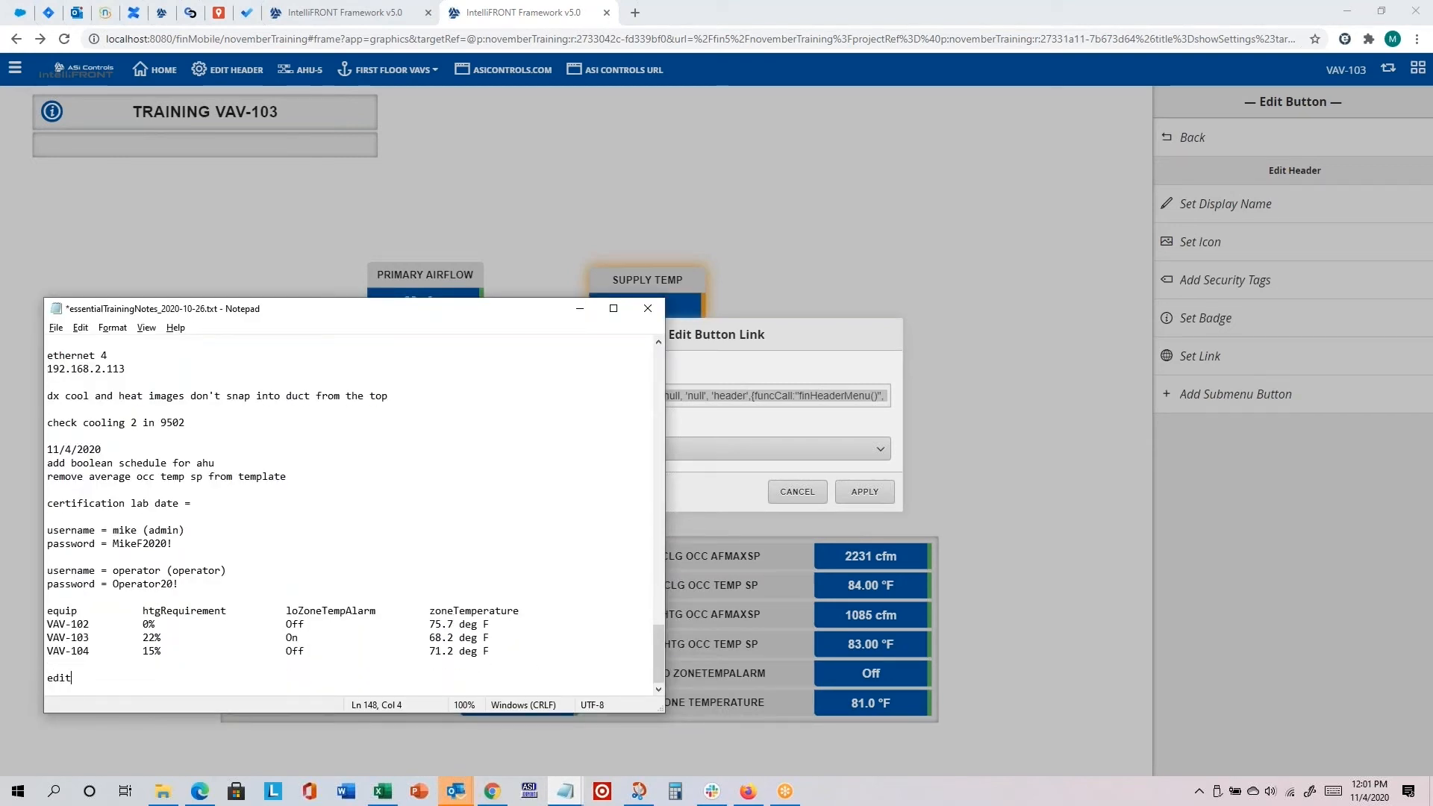
type(" header a")
key("Return")
type("actioni")
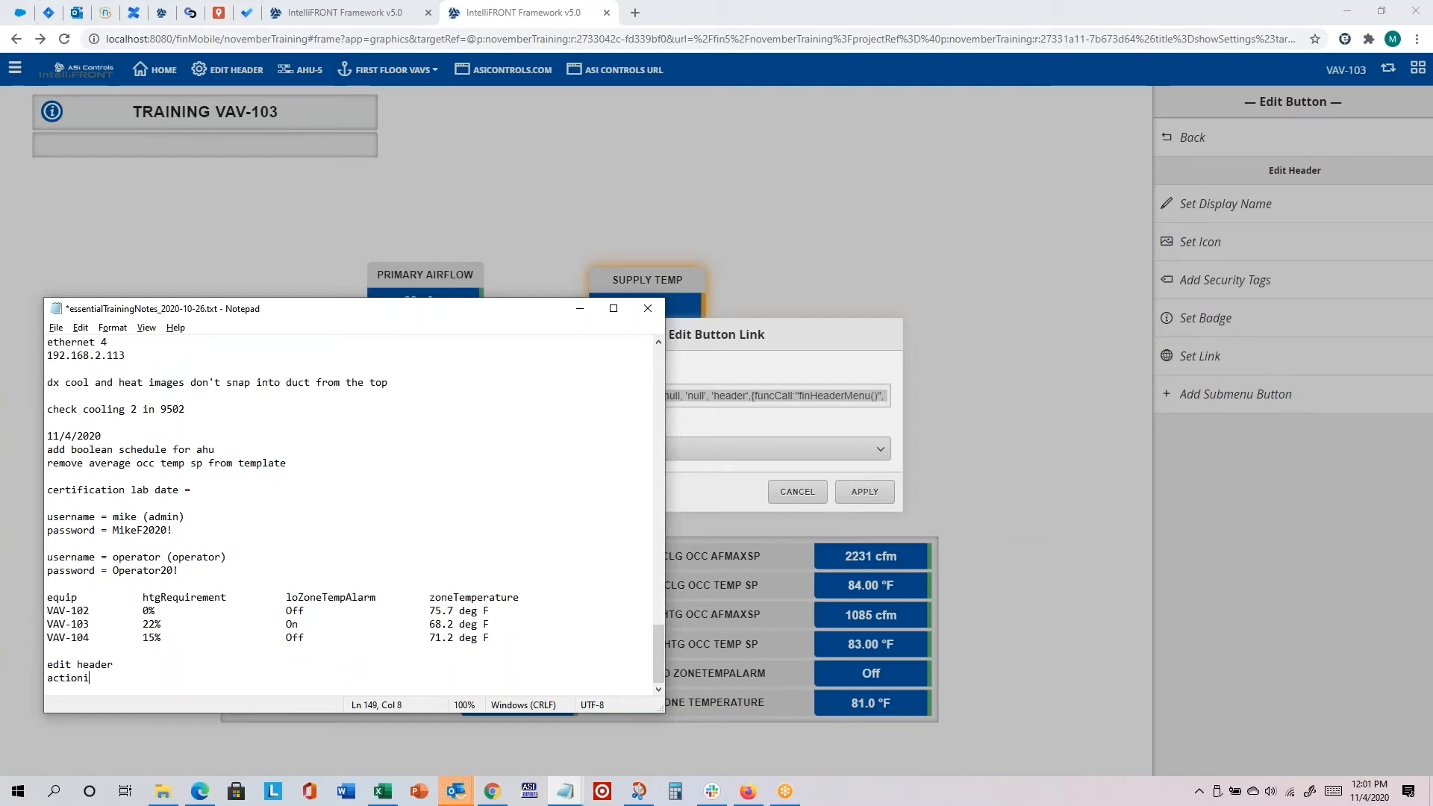
type("=")
type("window.app.ObtainMenu(null, 'null', 'header',{funcCall:\"finHeaderMenu()\", hideBackButton:true, display:\"dis\"})")
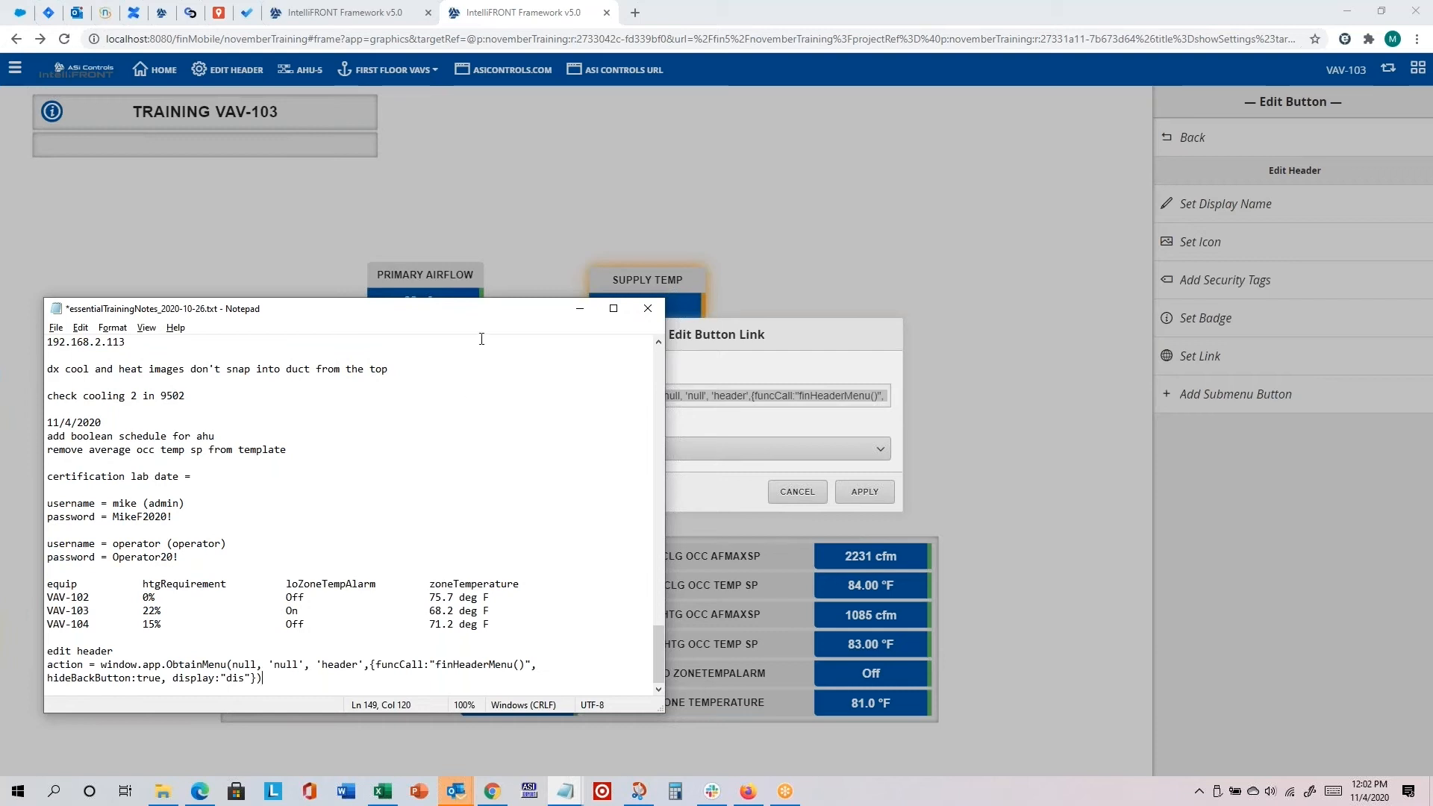
mouse_move(499, 315)
left_mouse_down()
mouse_move(542, 559)
mouse_move(476, 314)
left_mouse_up()
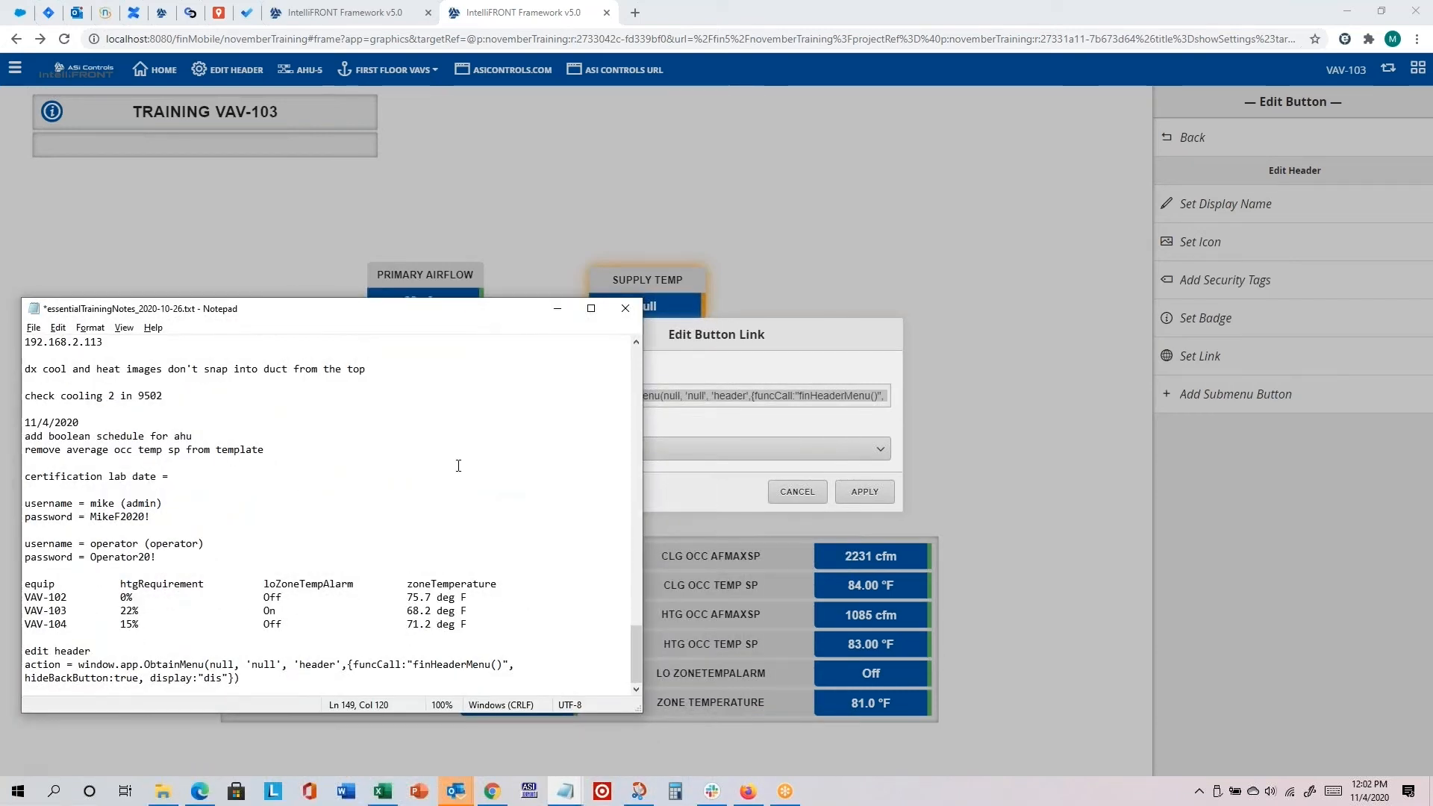
key("Return")
key("ctrl+s")
Step: Cancel the link dialog in IntelliFRONT and remove the Edit Header button from the custom header
left_click(797, 498)
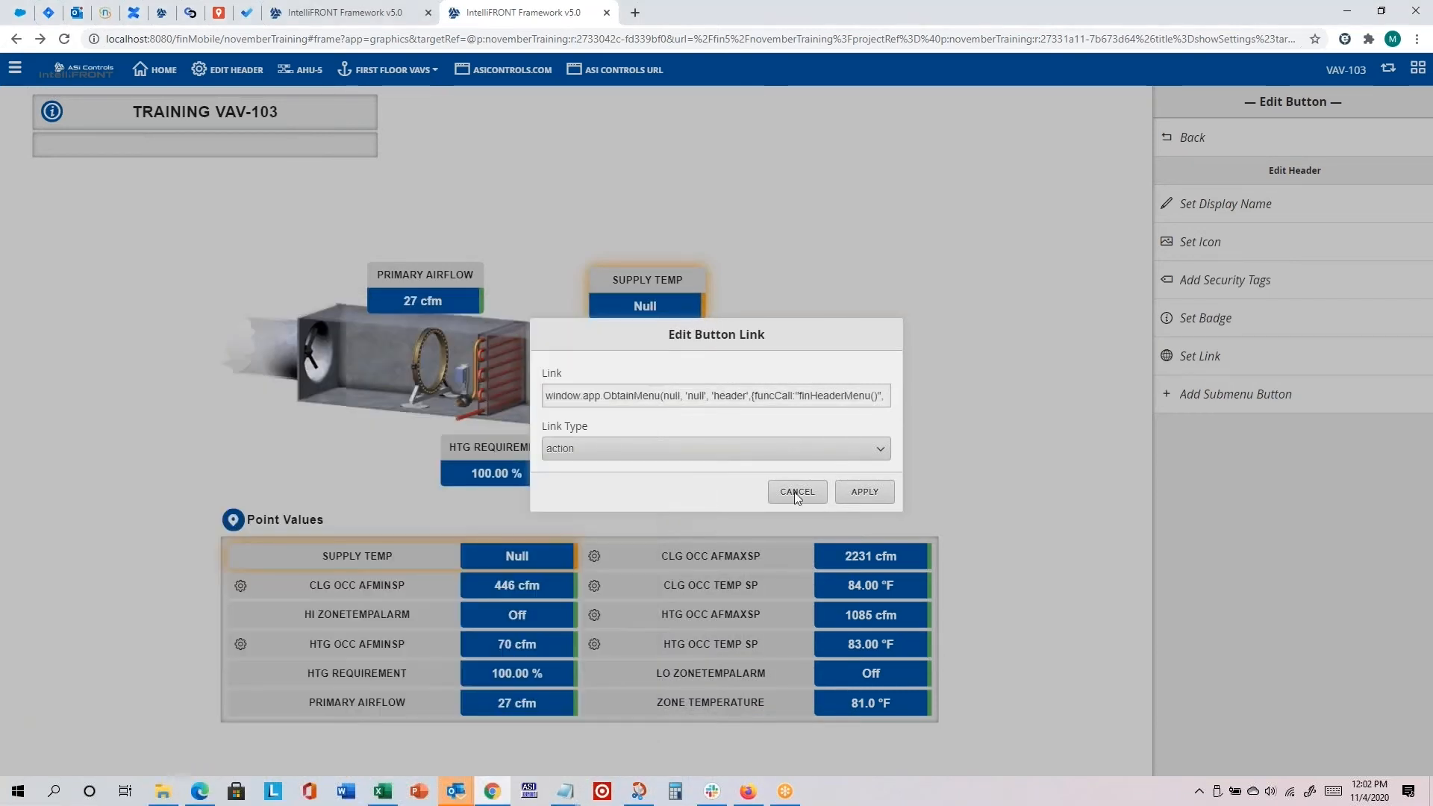
left_click(795, 493)
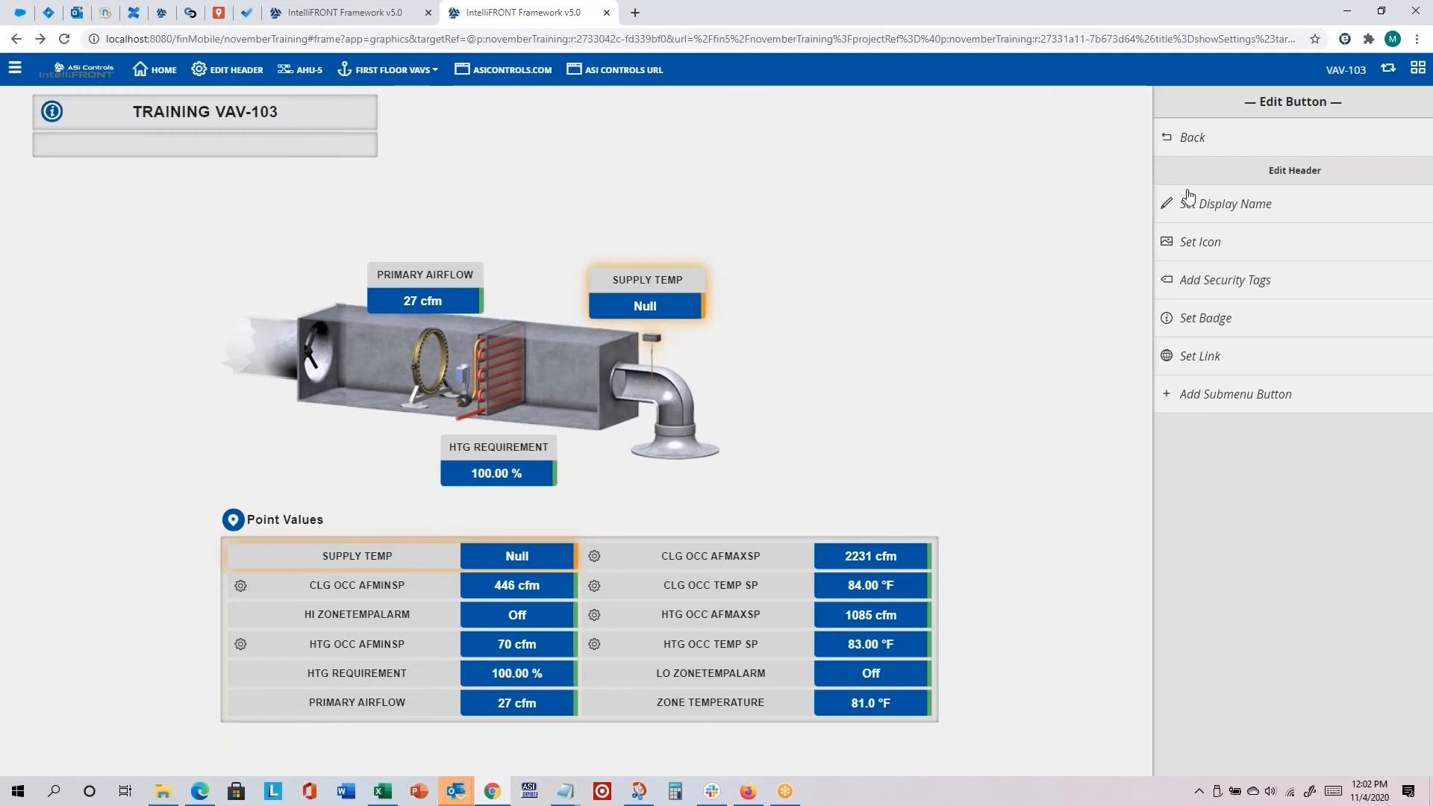
left_click(1192, 139)
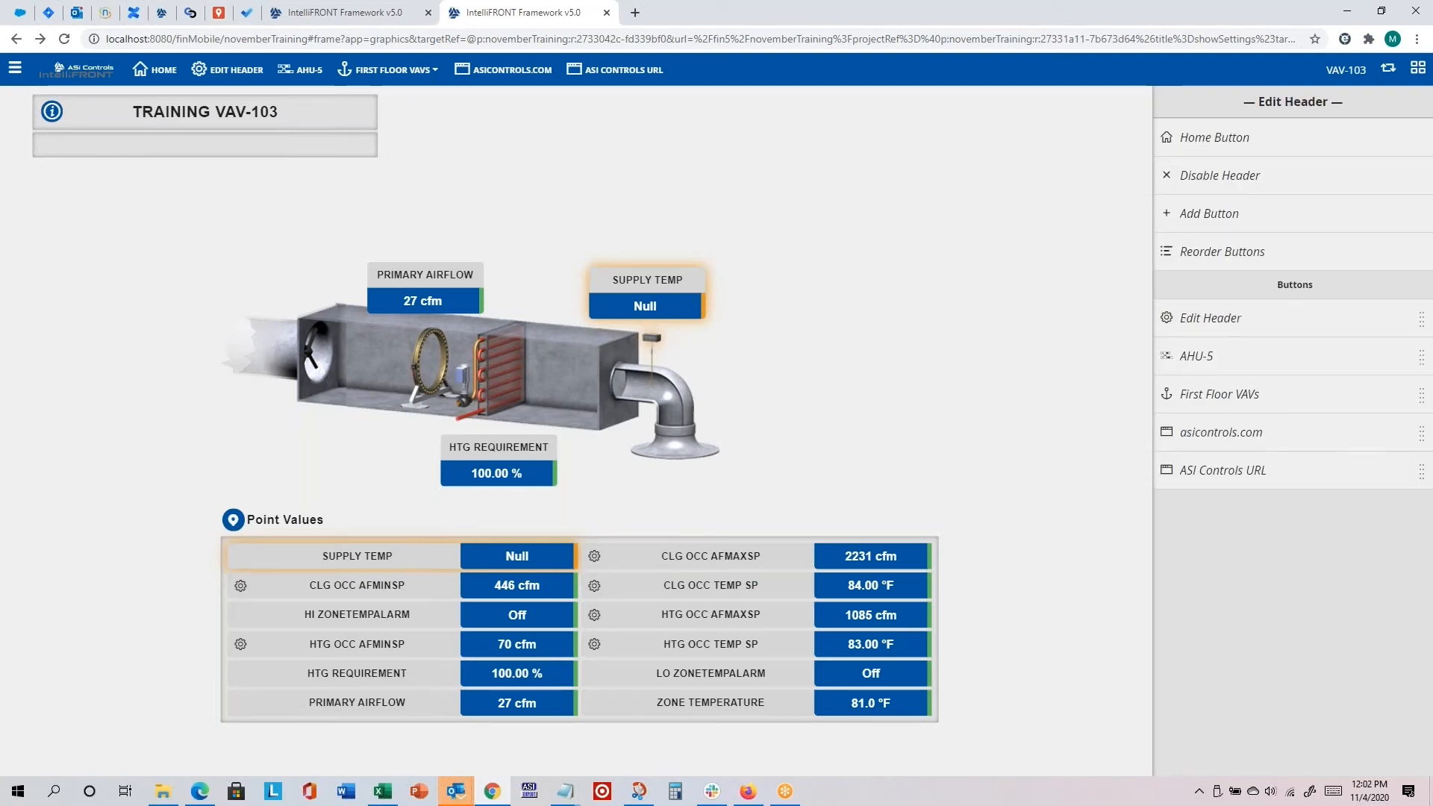
left_click(1202, 319)
left_click(1411, 323)
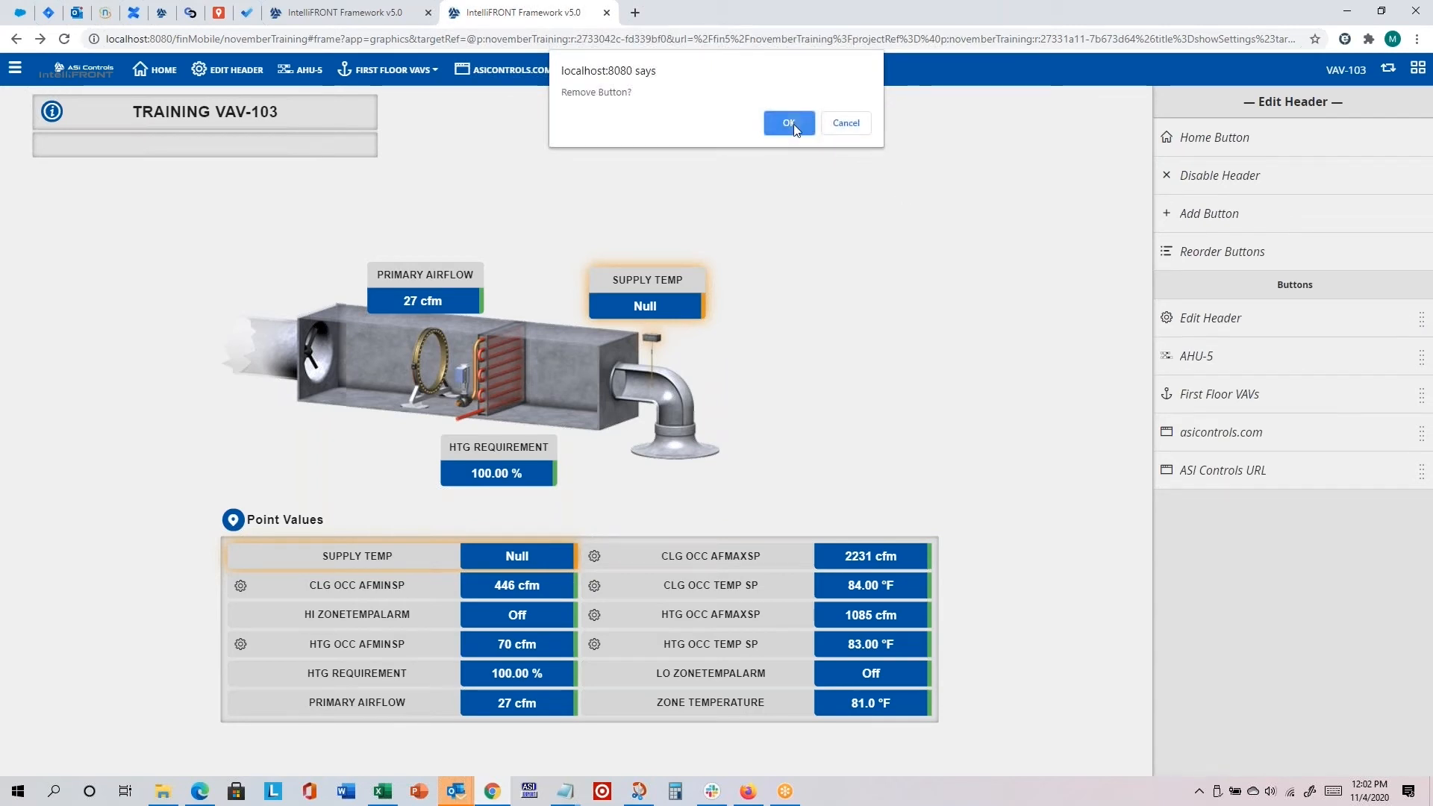
left_click(793, 124)
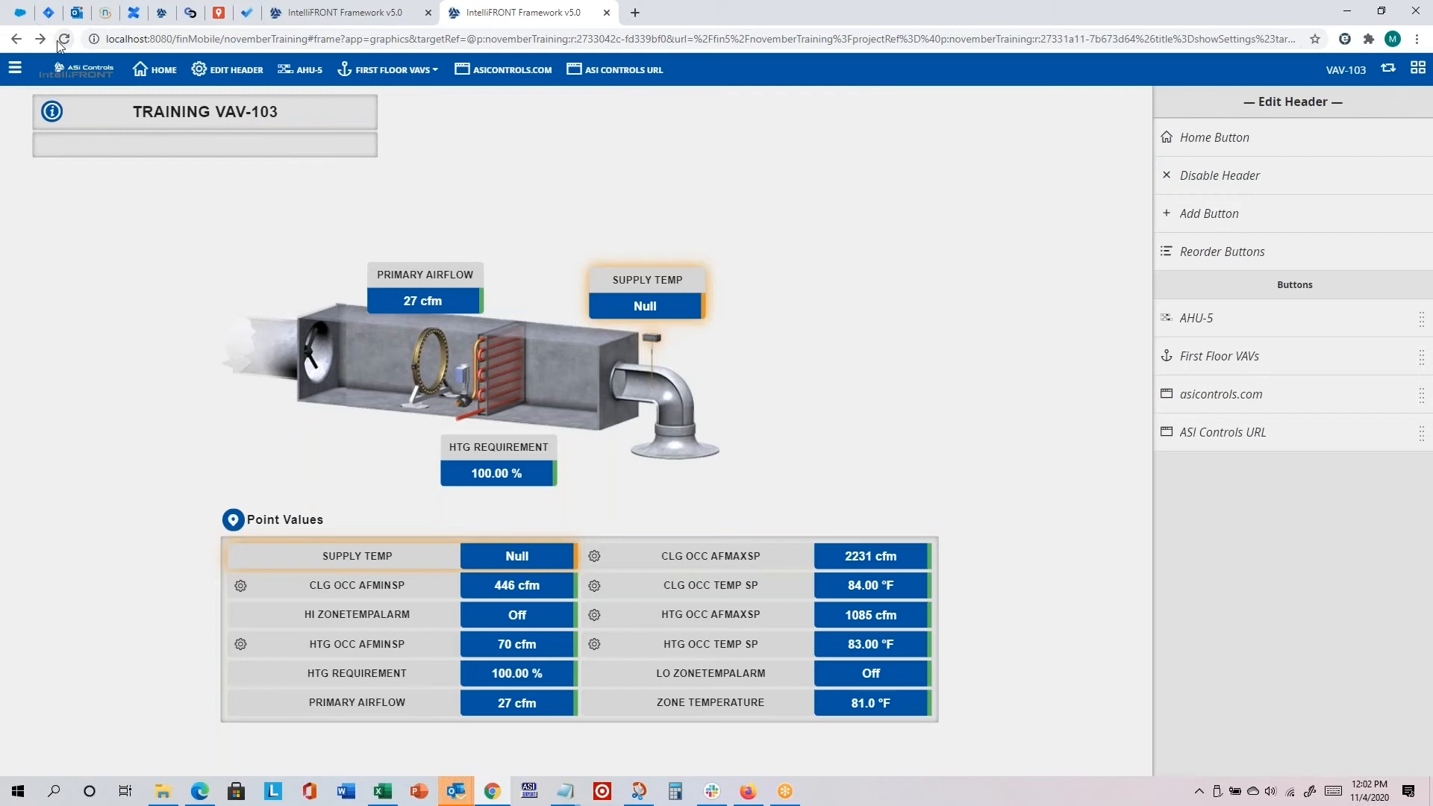
Step: Switch to the standard header and back to the custom one, and reload the page to refresh its buttons
left_click(1387, 70)
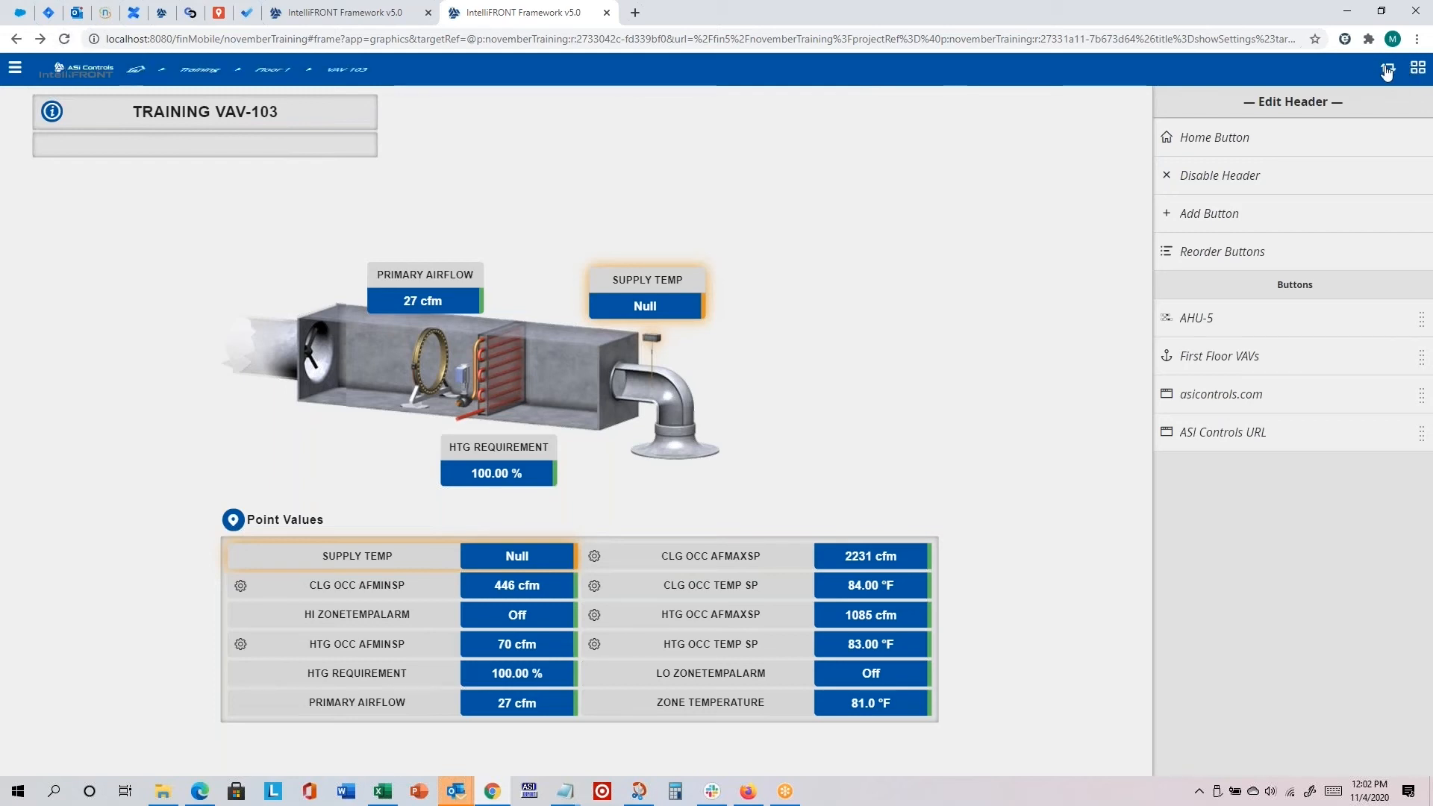
left_click(1387, 69)
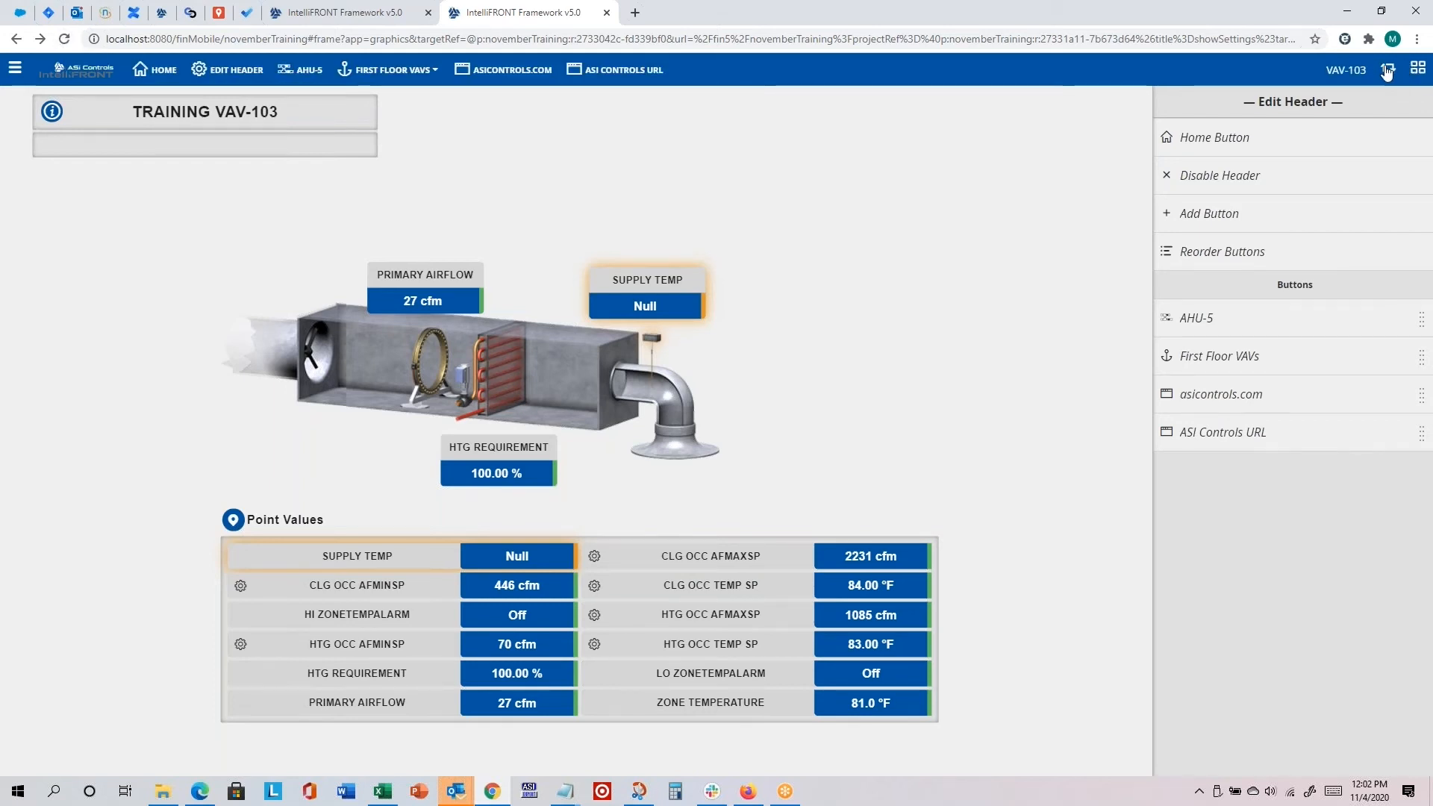
left_click(62, 38)
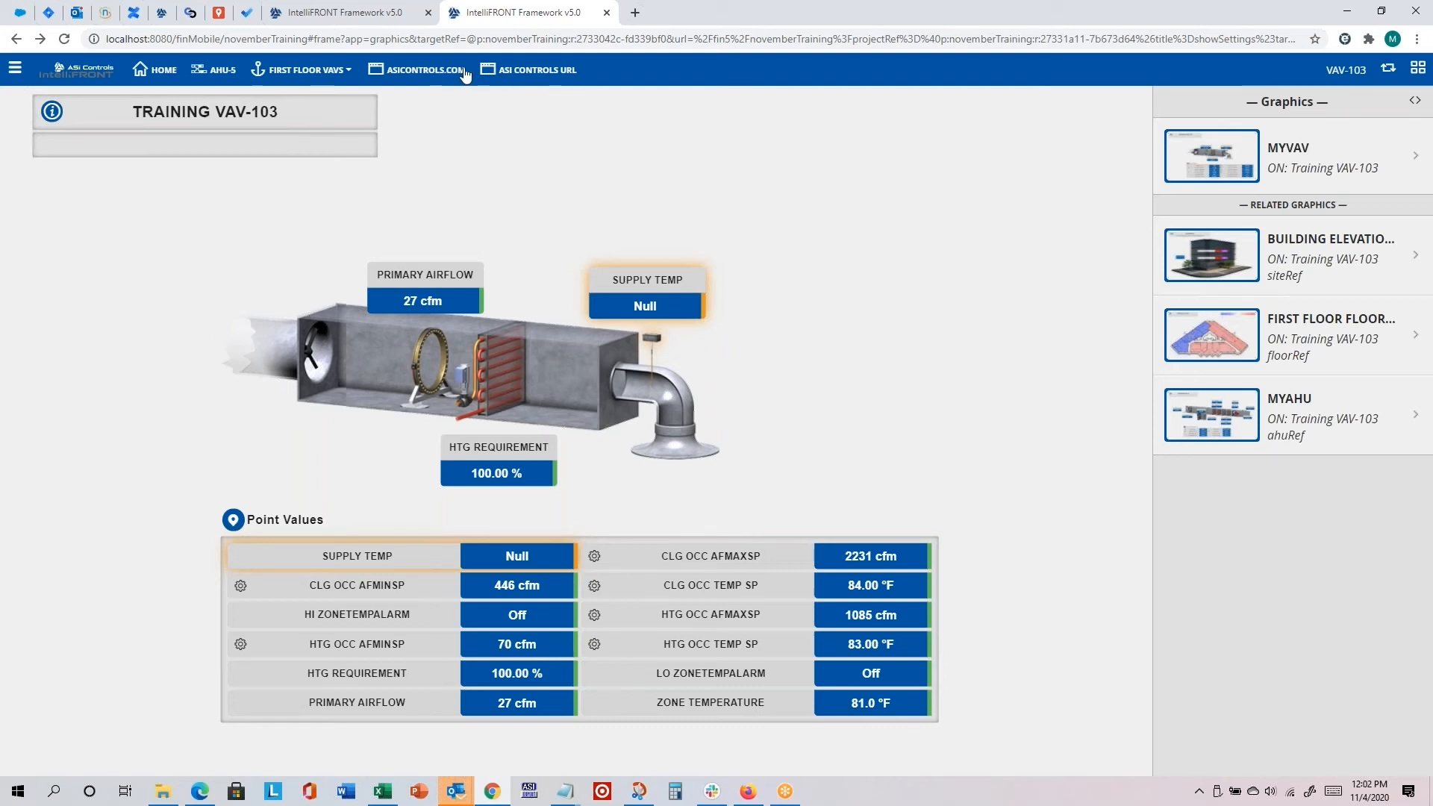
Step: Test the custom header's navigation by opening the VAV-102, AHU-5 and VAV-104 graphics
left_click(304, 70)
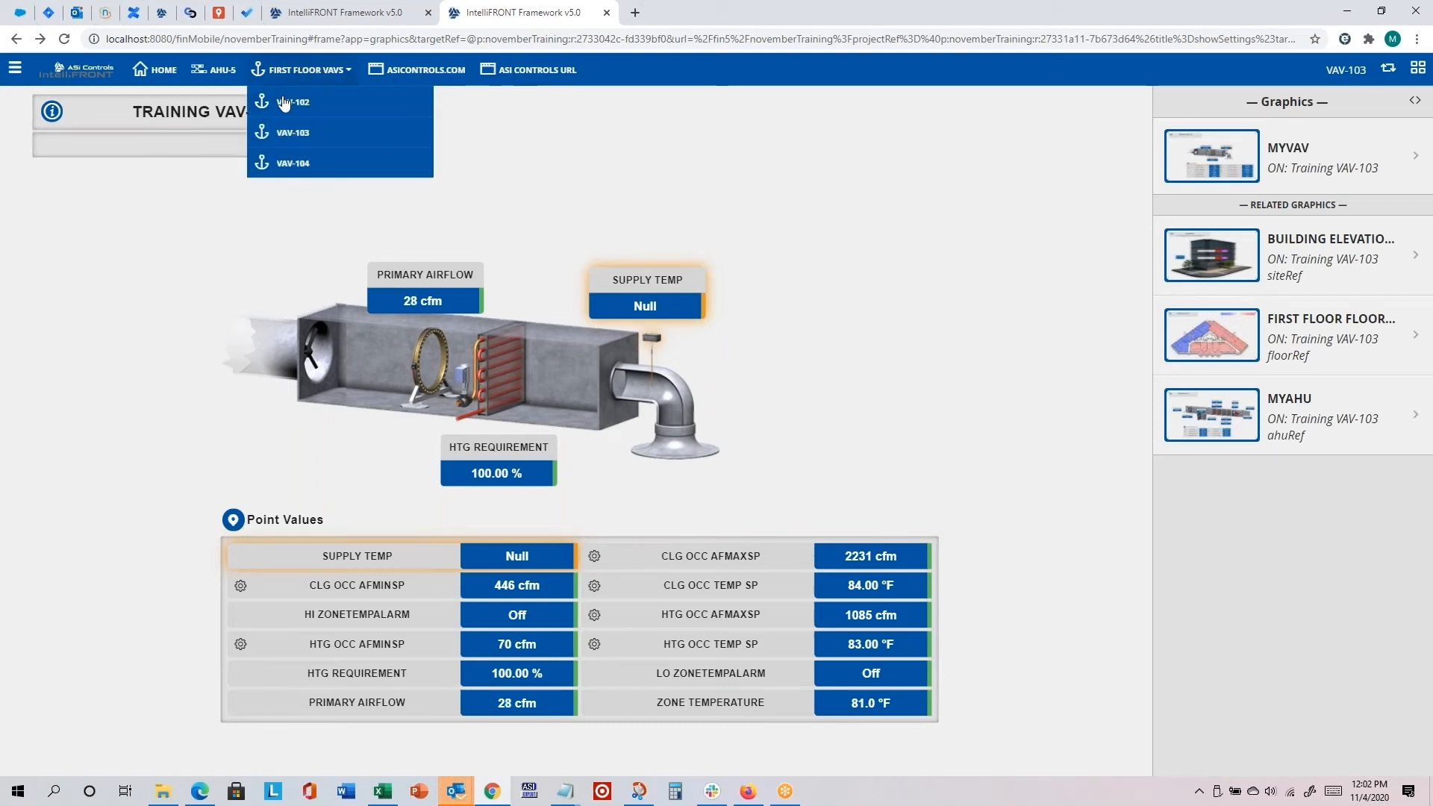
left_click(284, 102)
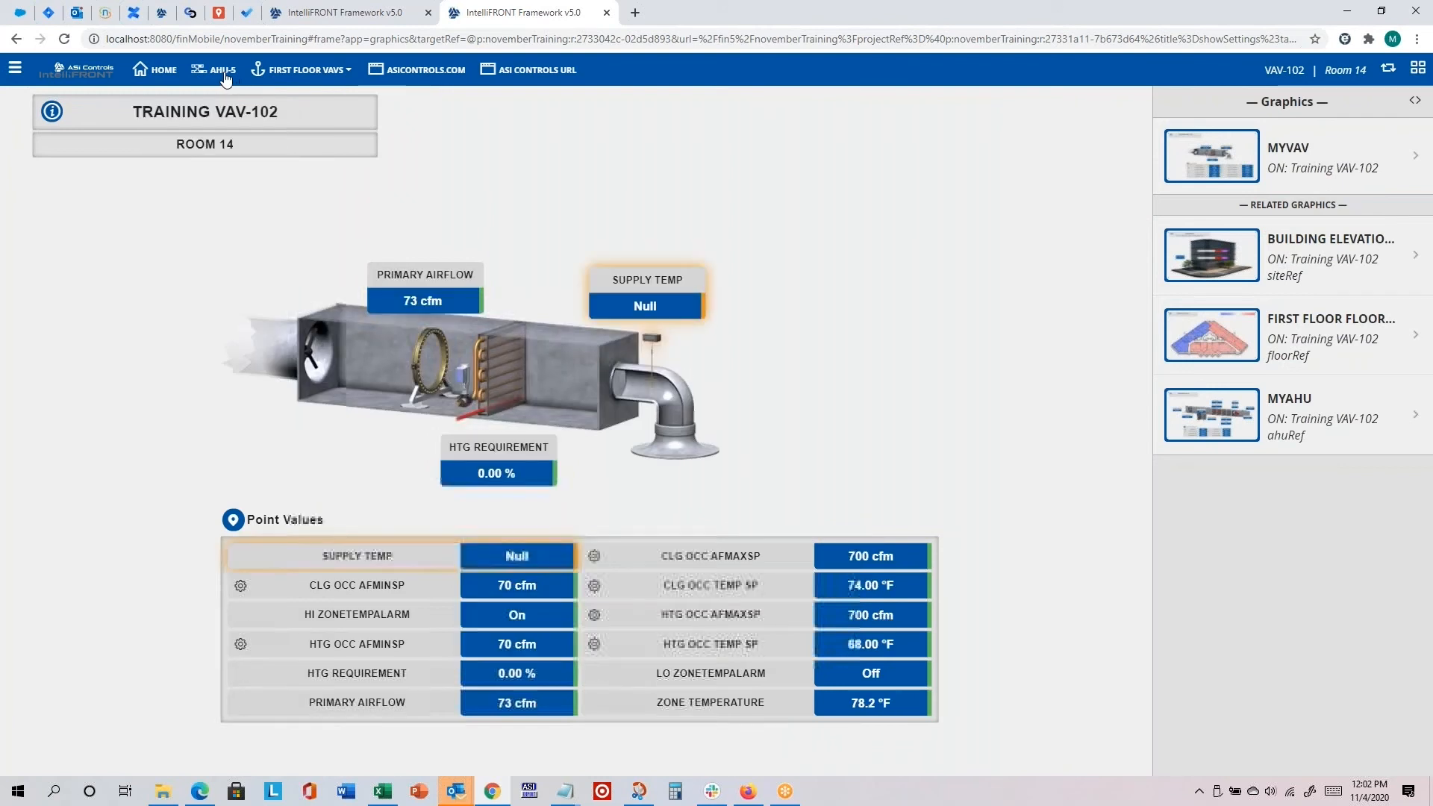
left_click(223, 72)
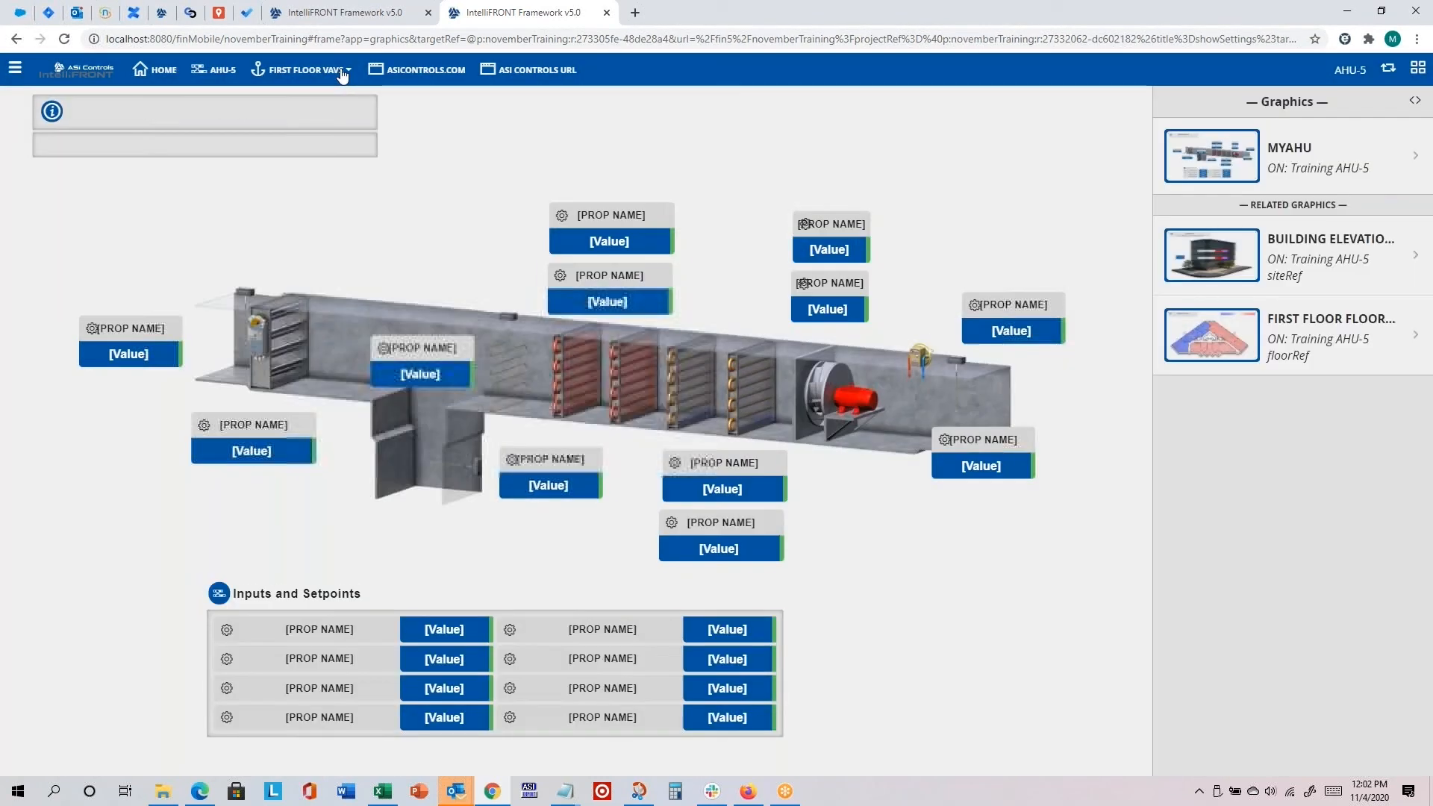
left_click(342, 72)
left_click(321, 153)
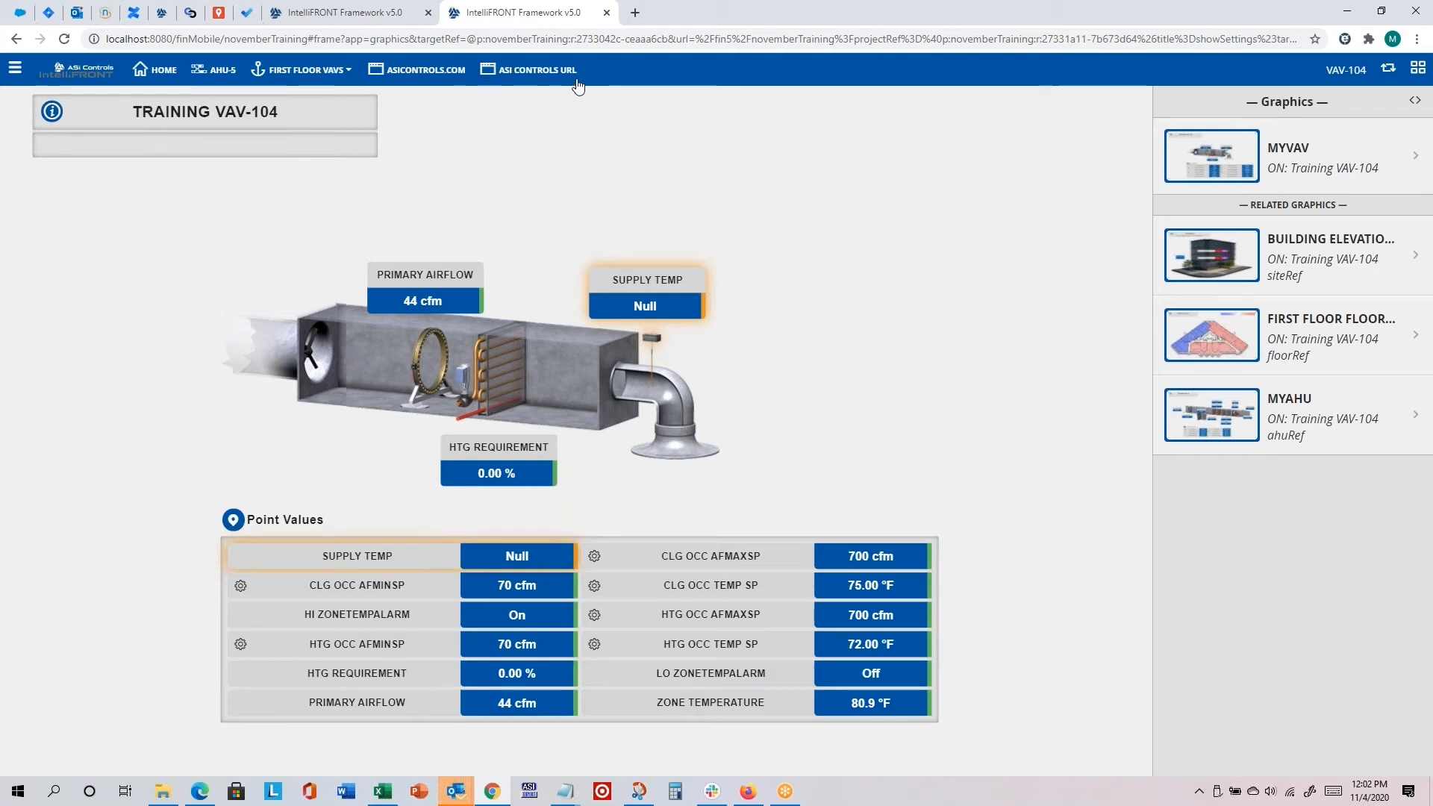
Step: Open the header settings and add a new custom header button with the display name Edit Header
left_click(15, 68)
left_click(319, 722)
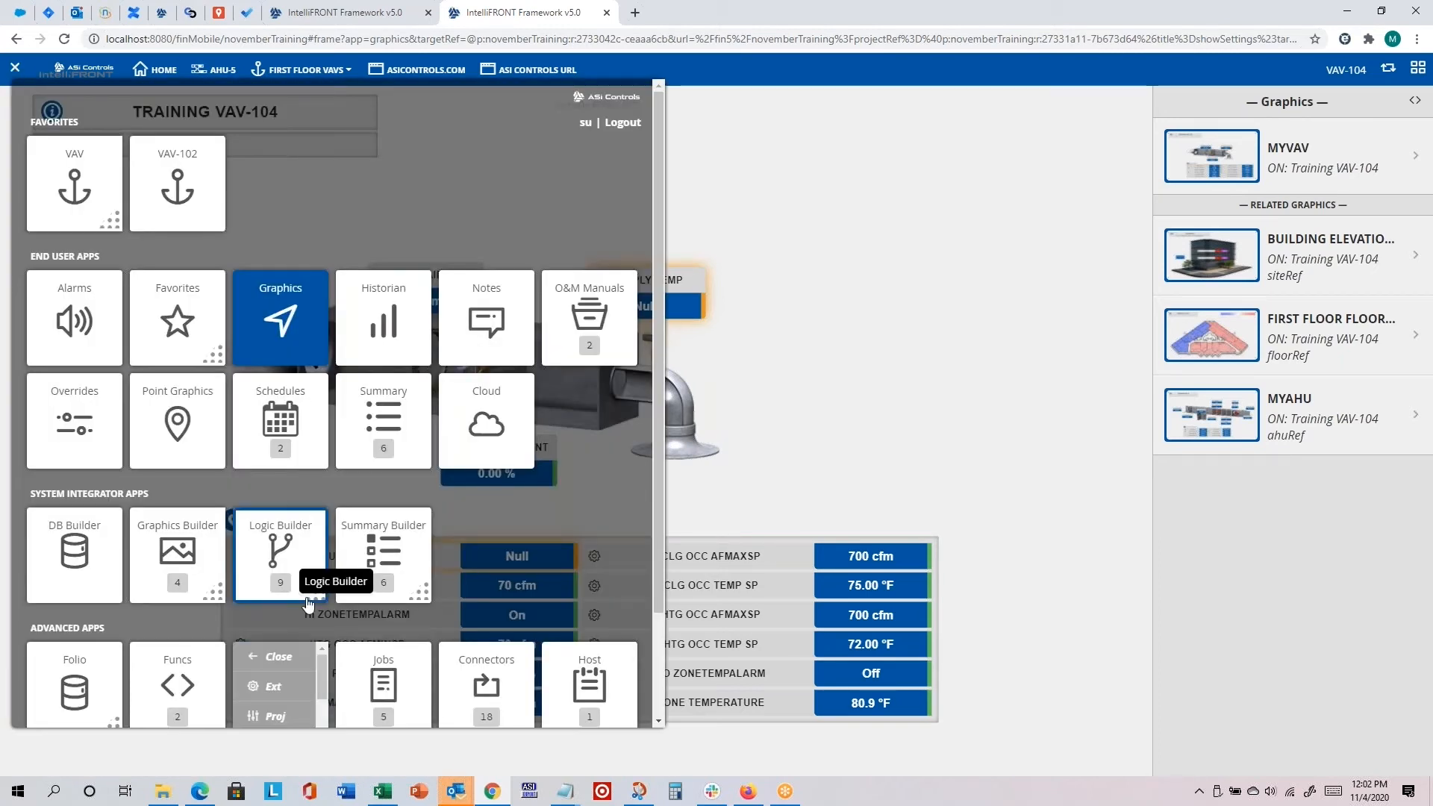
scroll(309, 606, "down", 2)
scroll(317, 586, "down", 1)
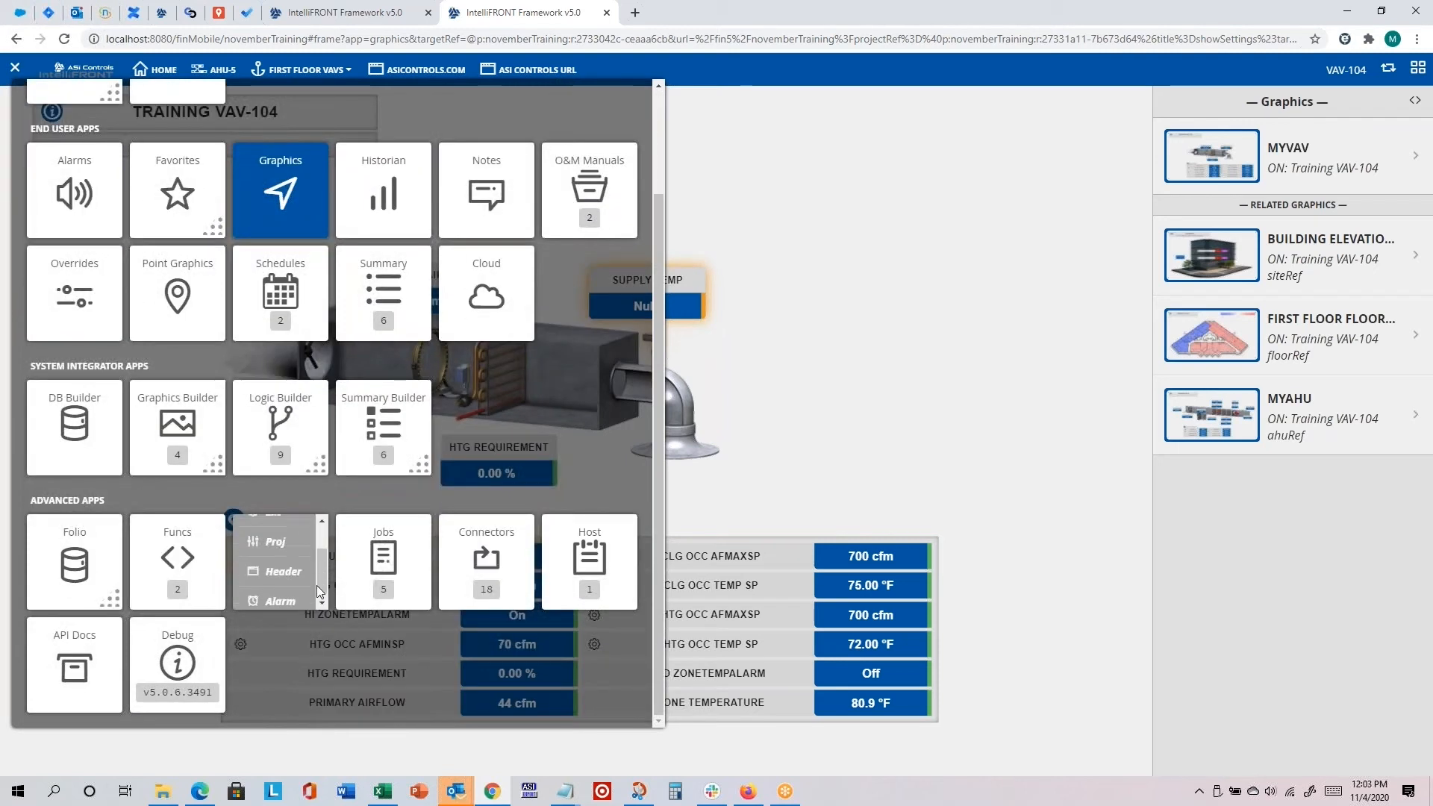
left_click(280, 571)
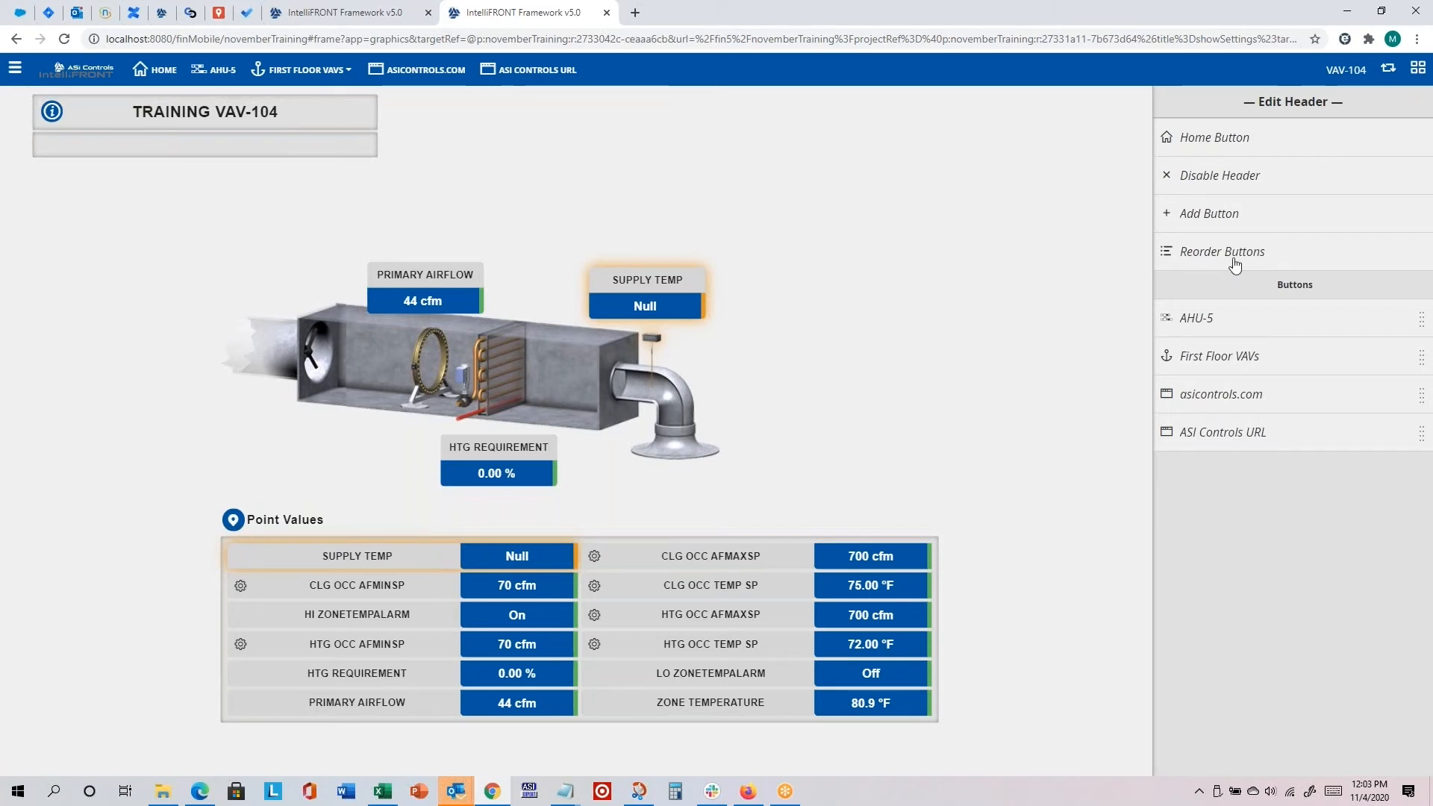
left_click(1214, 214)
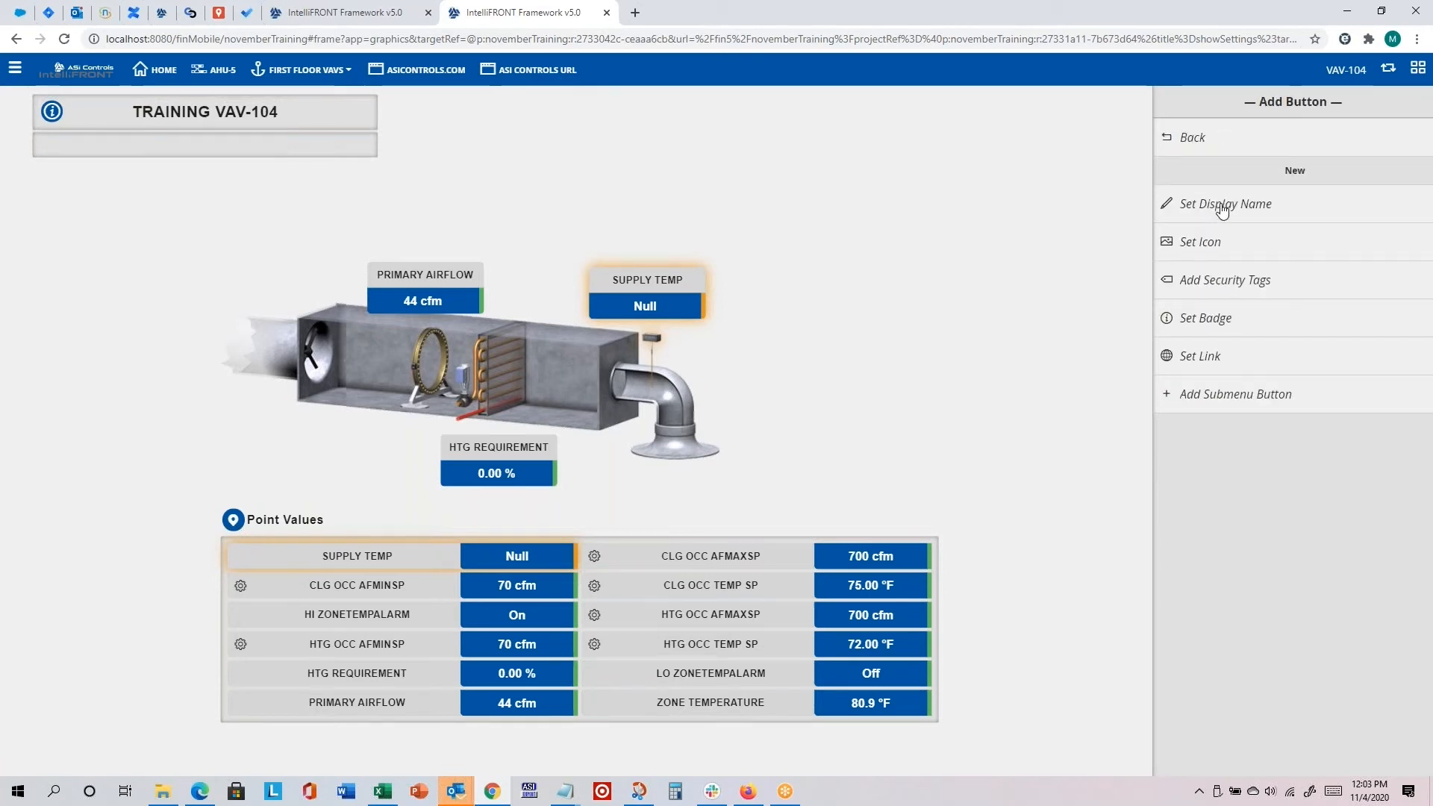
left_click(1214, 217)
left_click_drag(798, 418, 480, 414)
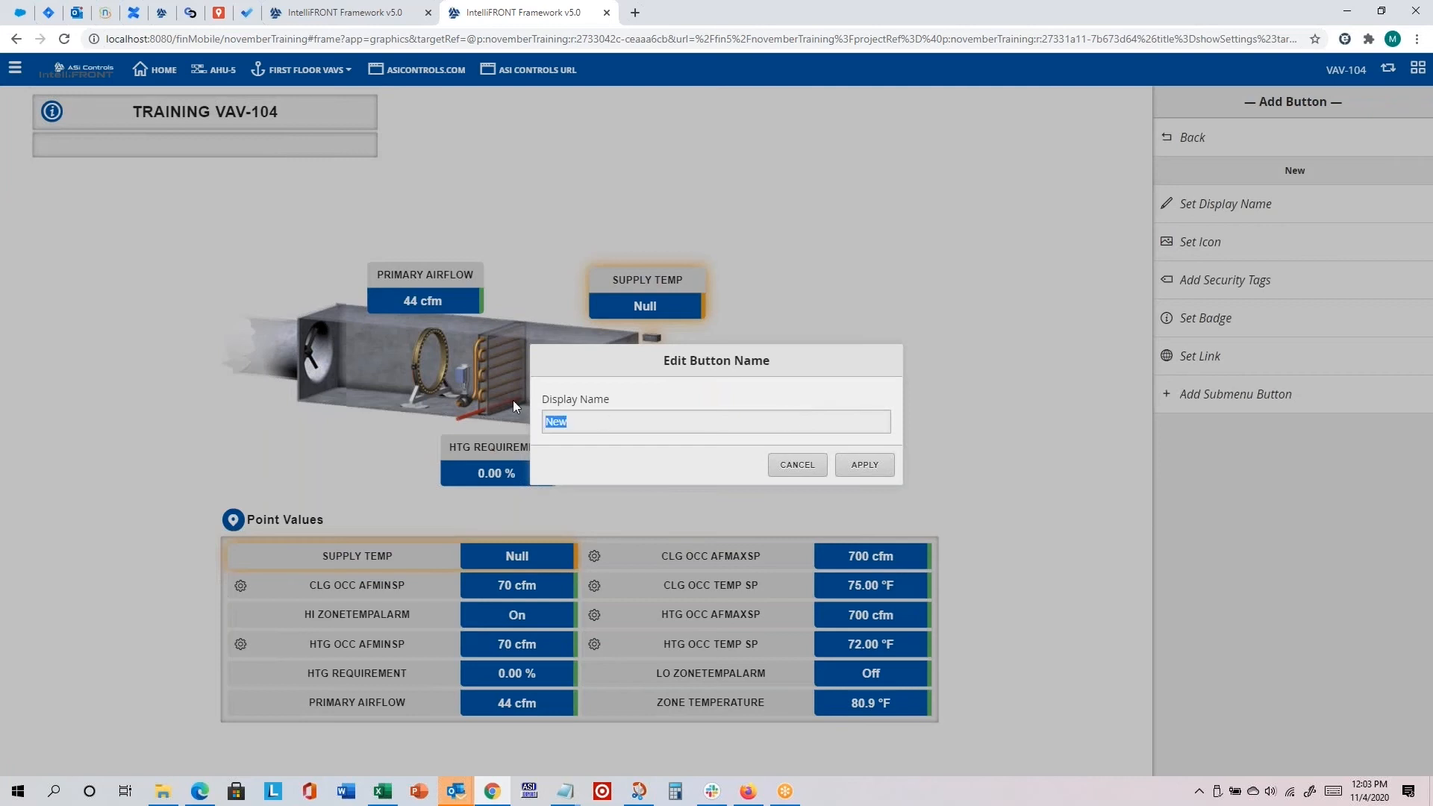
type("Edit Header")
left_click(867, 465)
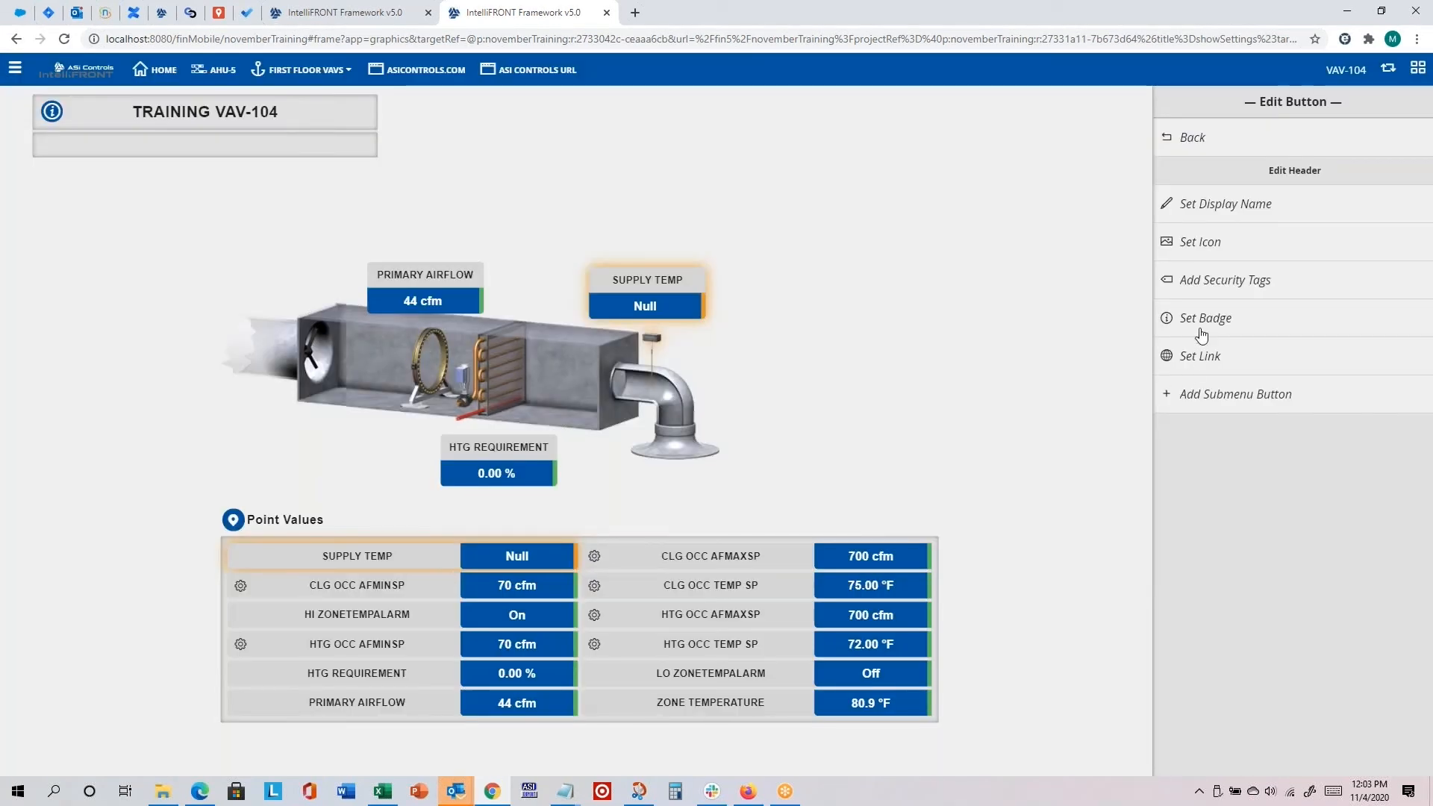
Step: Set the Edit Header button's icon to the outlined gear from the ICON group
left_click(1203, 244)
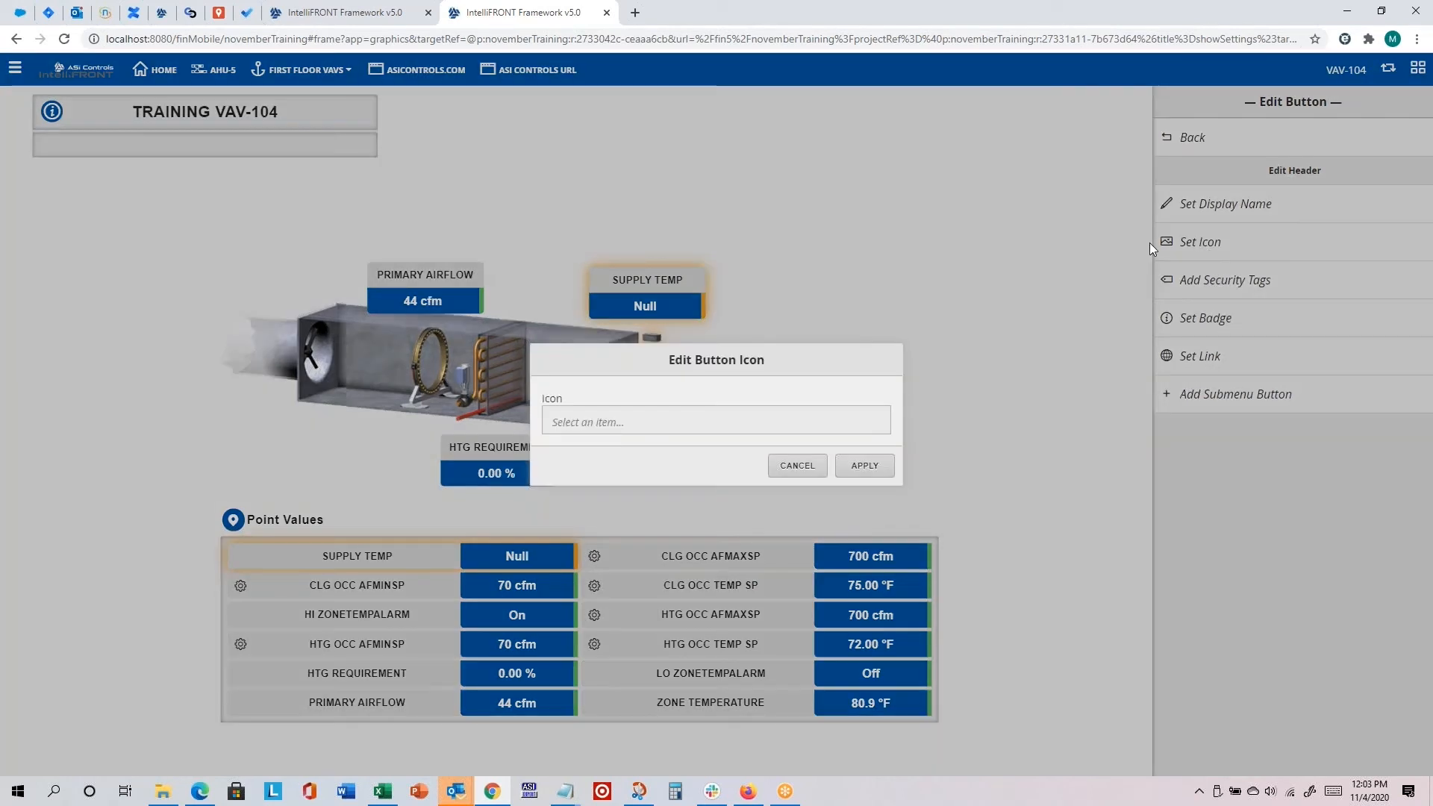
left_click(674, 418)
type("e")
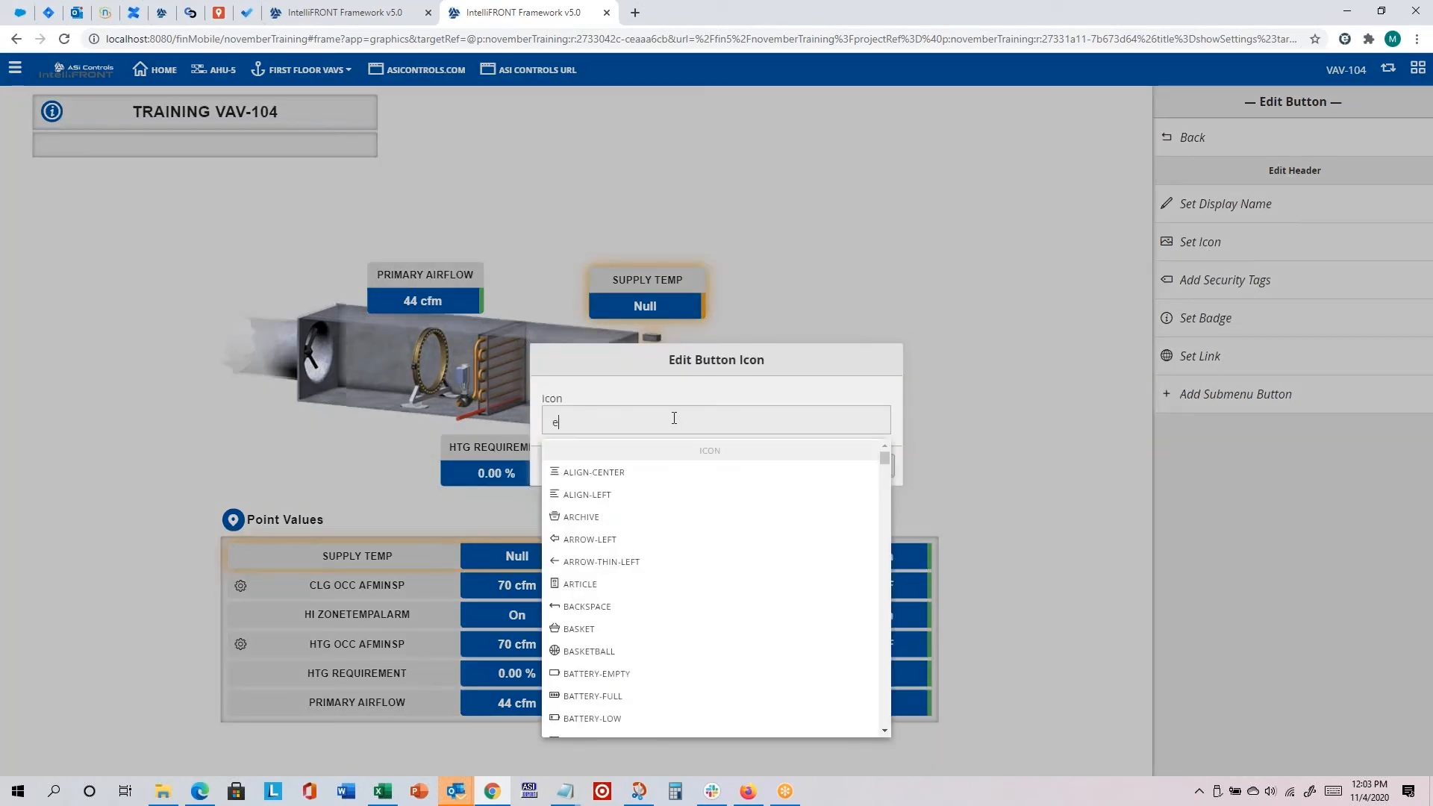
key("BackSpace")
type("gear")
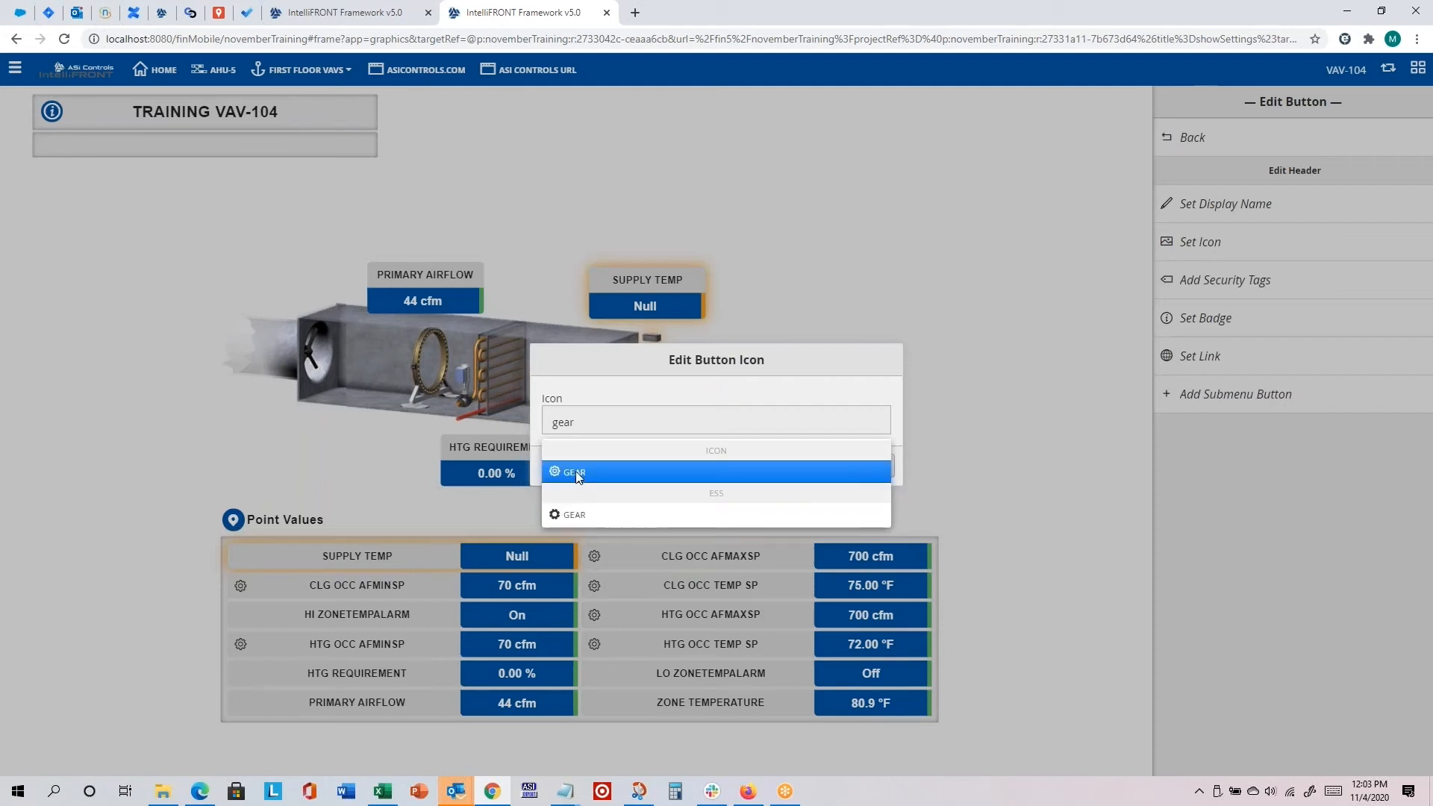
left_click(577, 475)
left_click(863, 467)
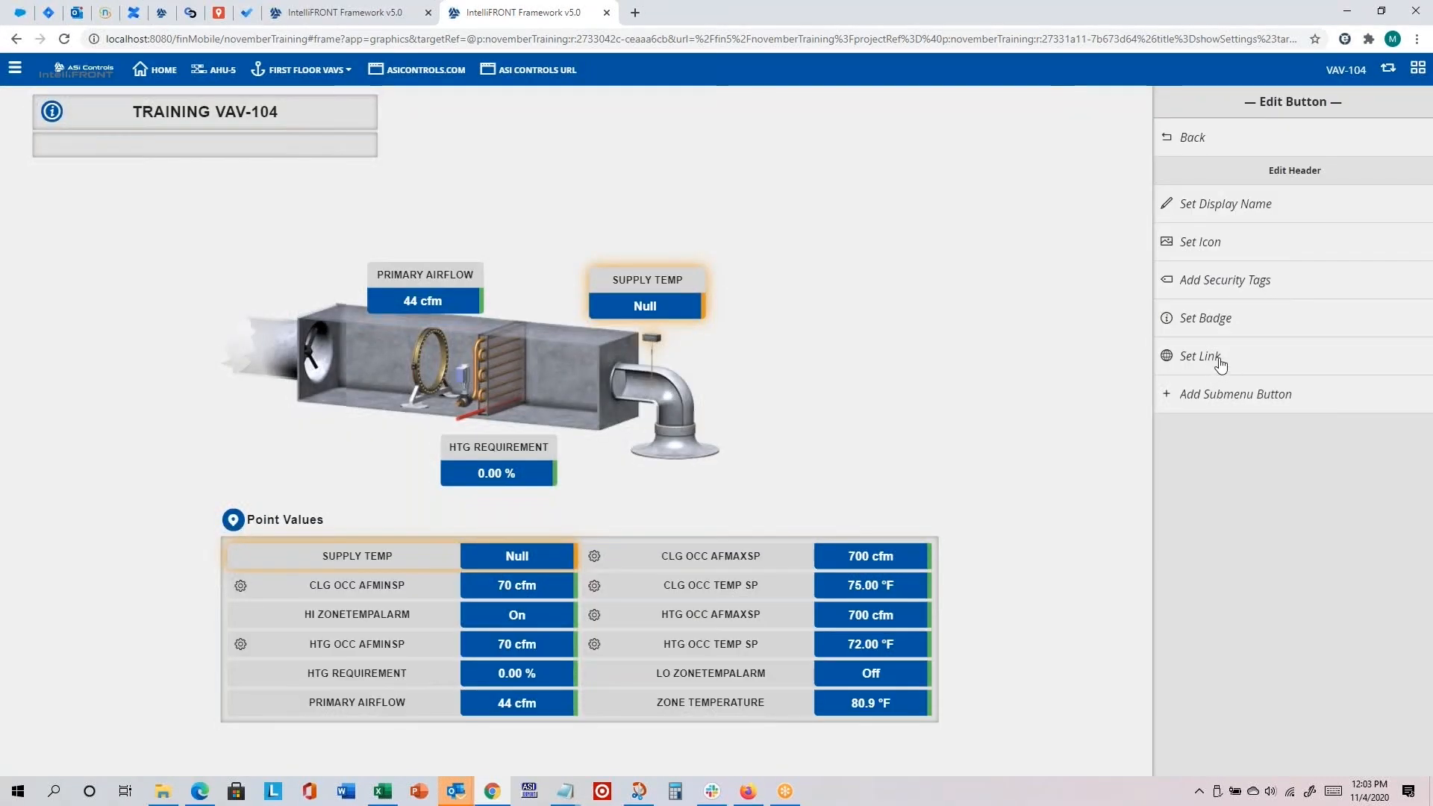
Step: Replace the Edit Header button's link with the copied action that calls finHeaderMenu(), and apply it
left_click(1201, 357)
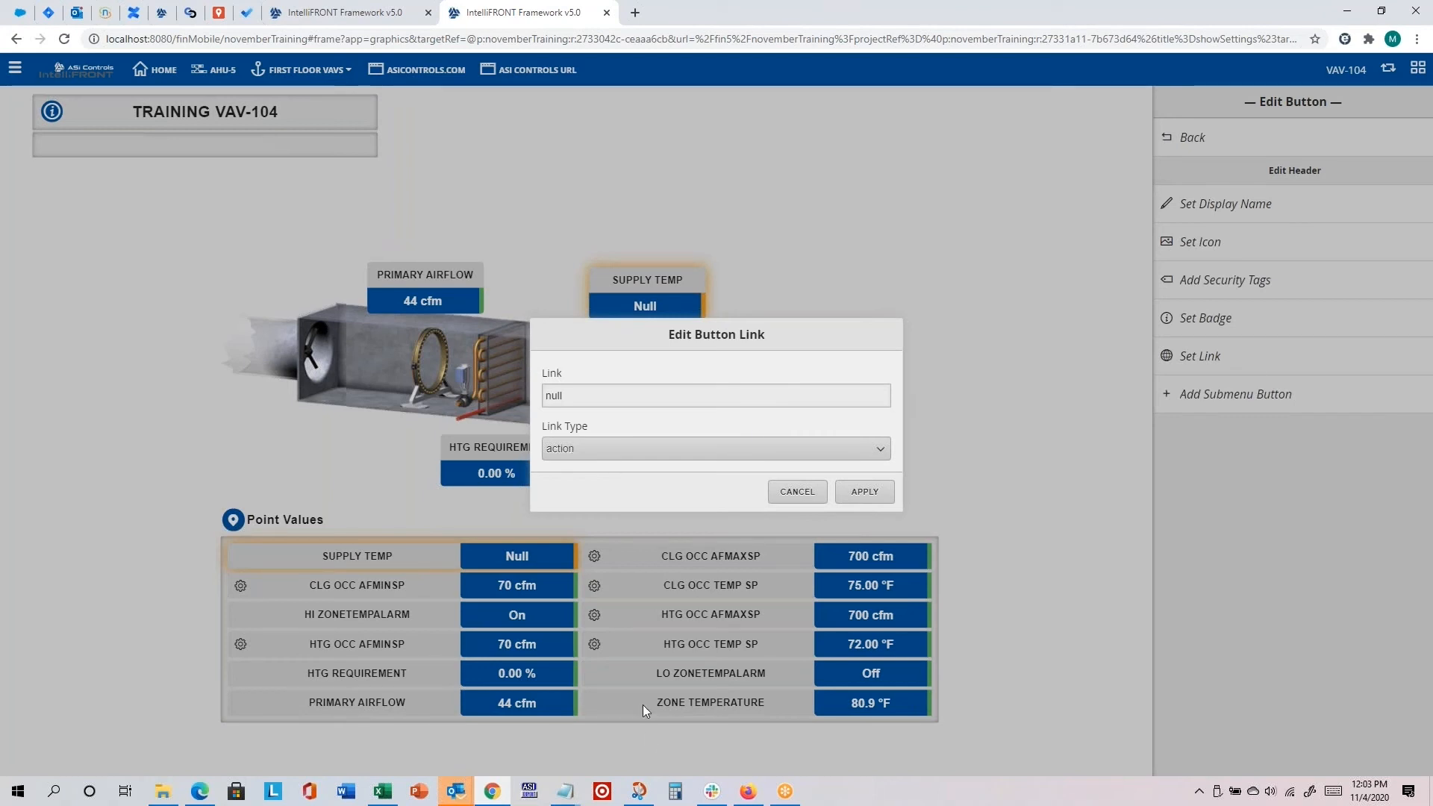
key("ctrl+a")
key("ctrl+v")
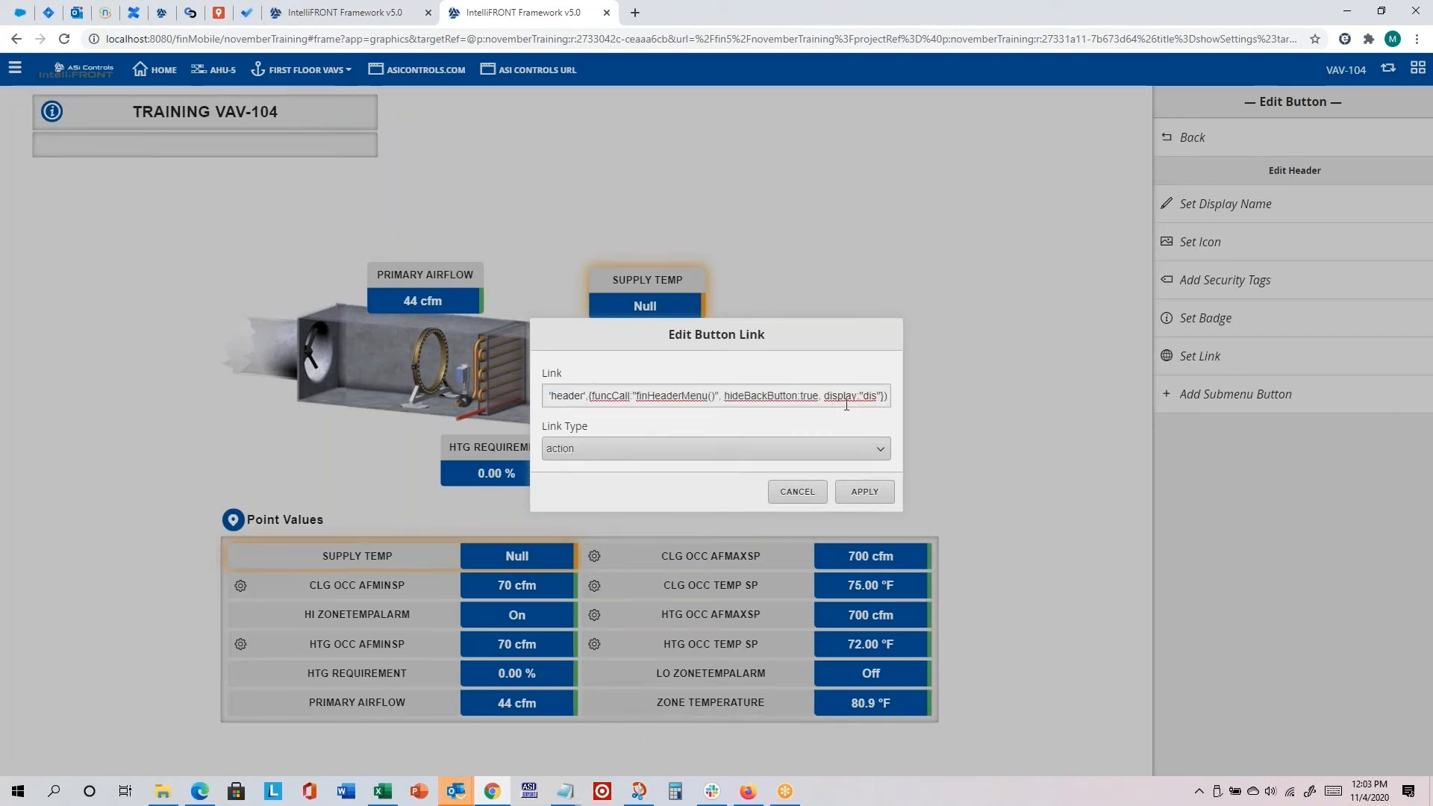
left_click(866, 492)
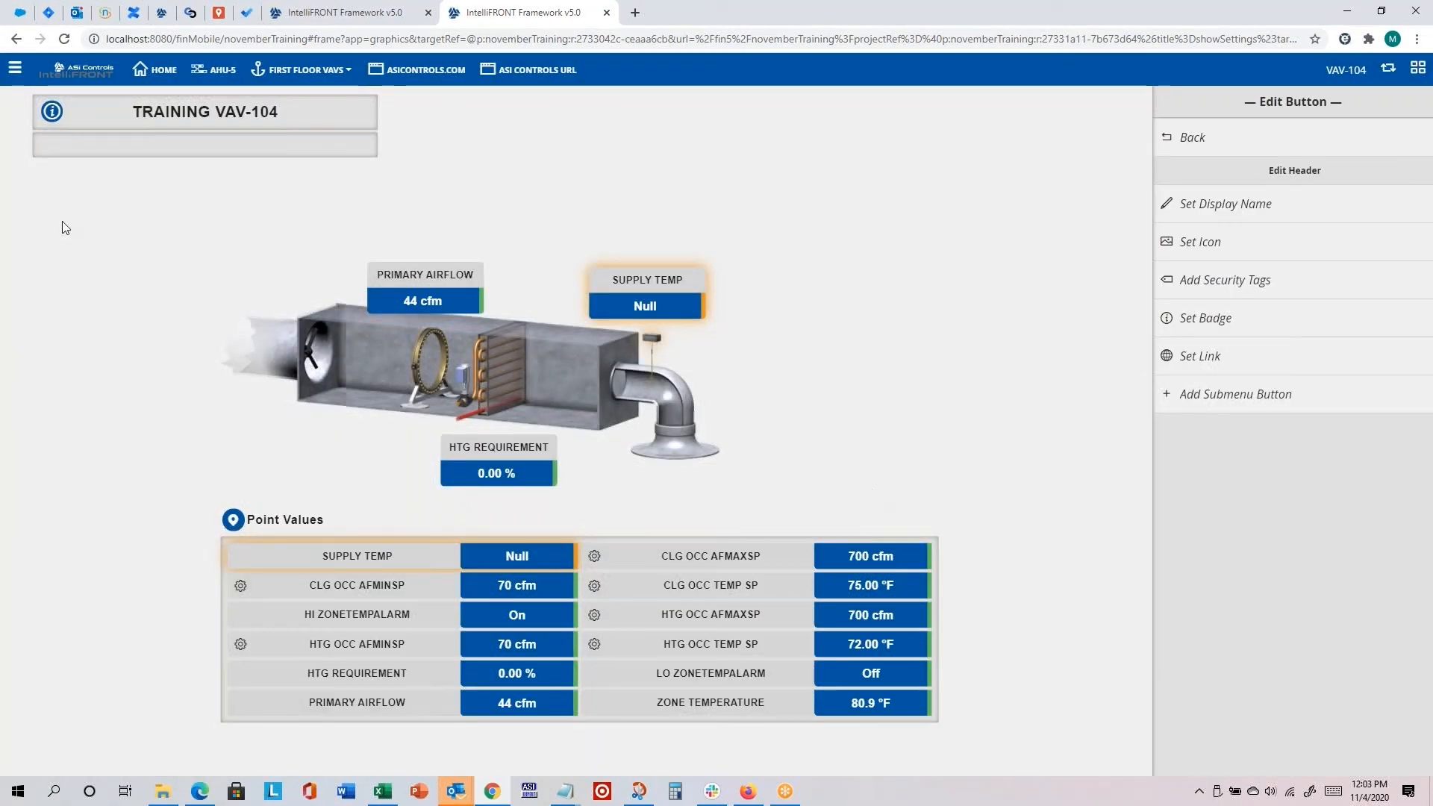
Step: Reload the page into the custom header and test the new Edit Header button by opening the header editor
left_click(65, 38)
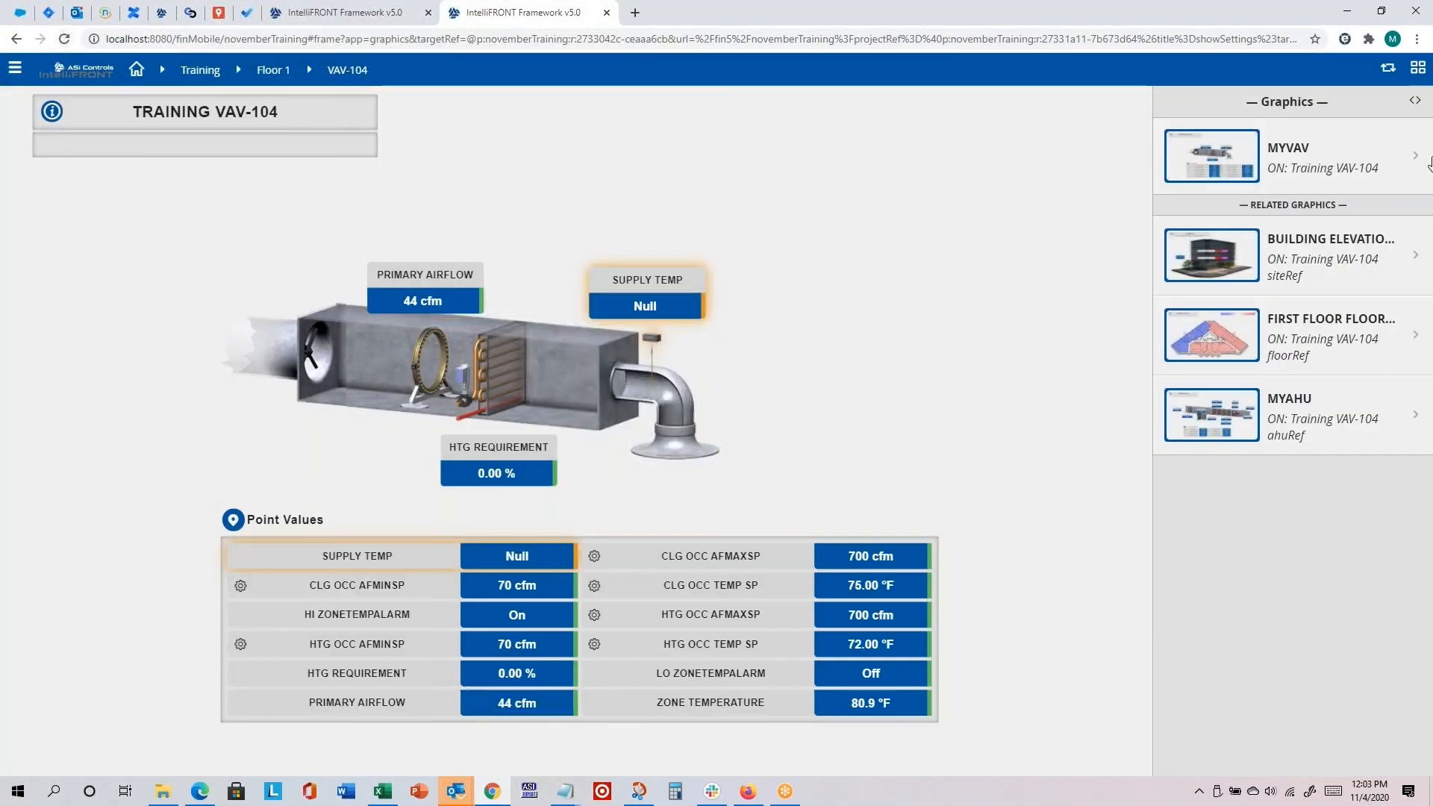
left_click(1388, 71)
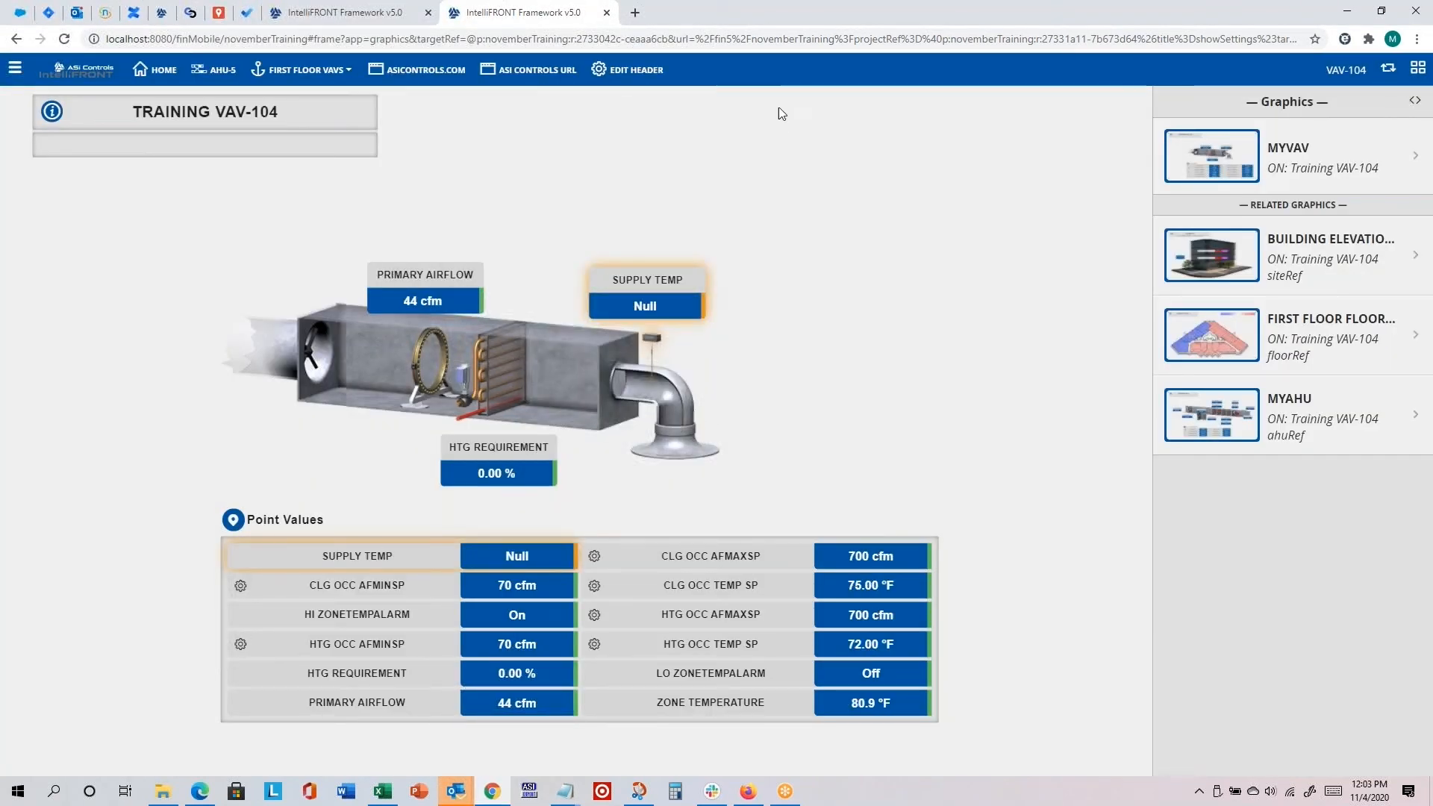
left_click(638, 71)
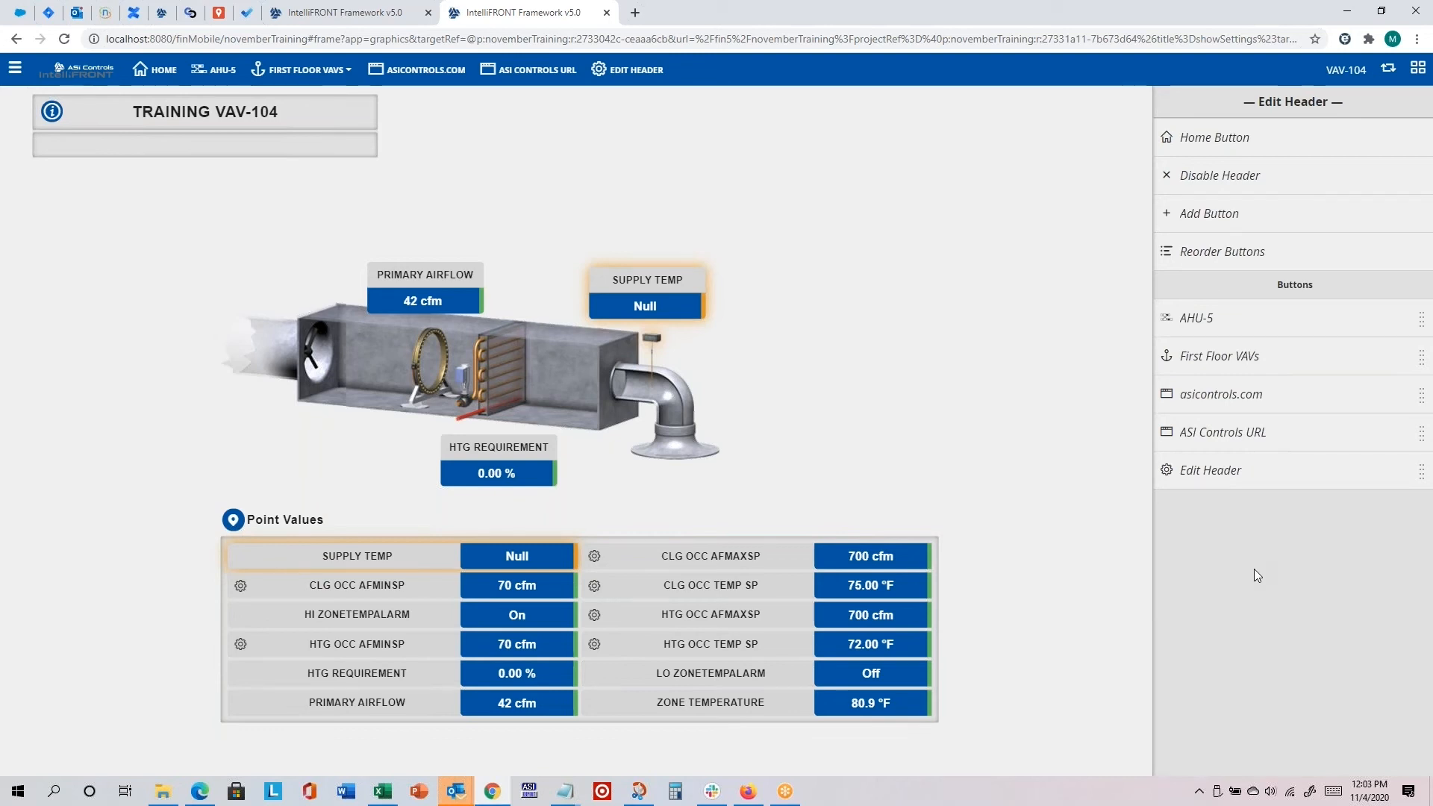
Step: Reorder the custom header buttons by moving Edit Header up to first place, above AHU-5
left_click(1214, 263)
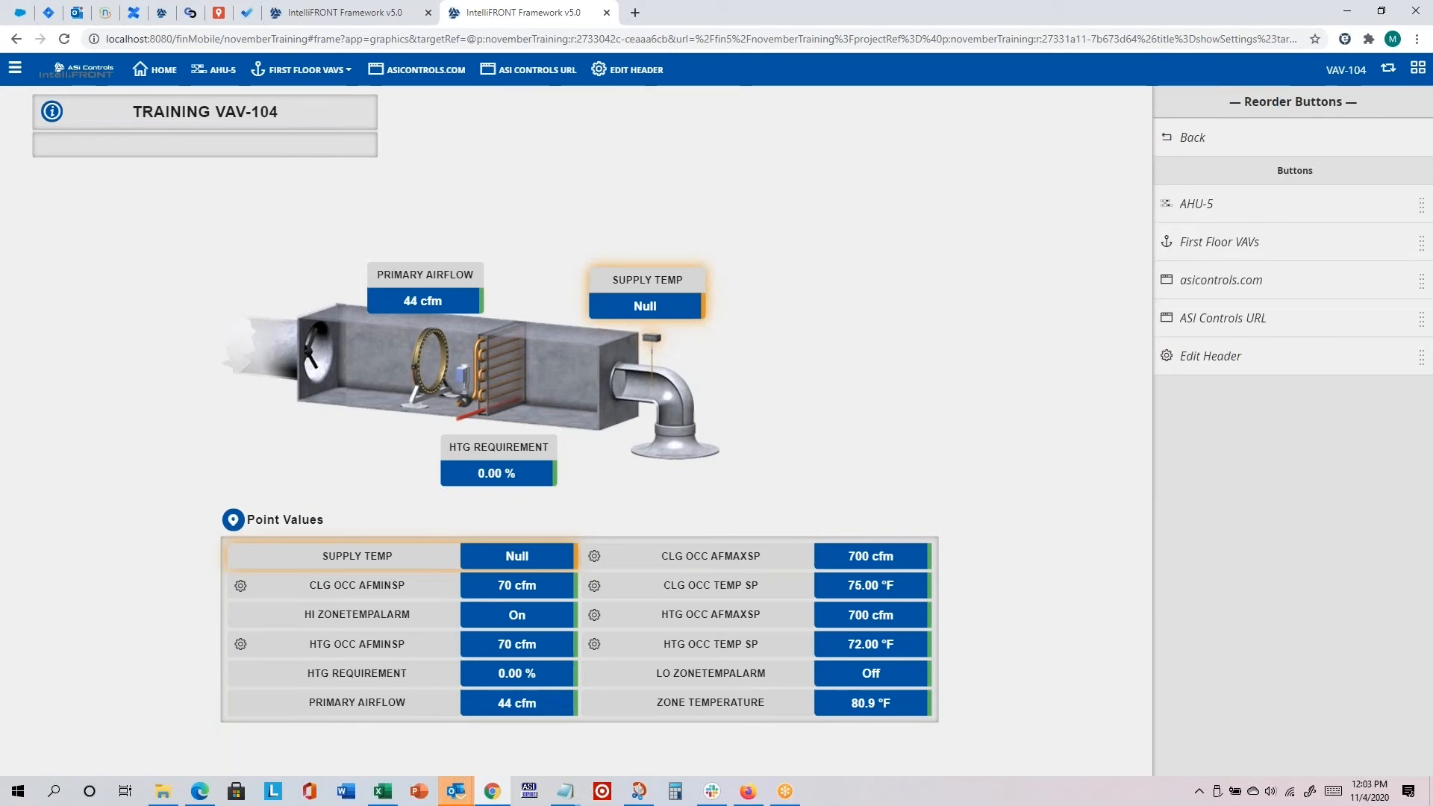
left_click(1216, 360)
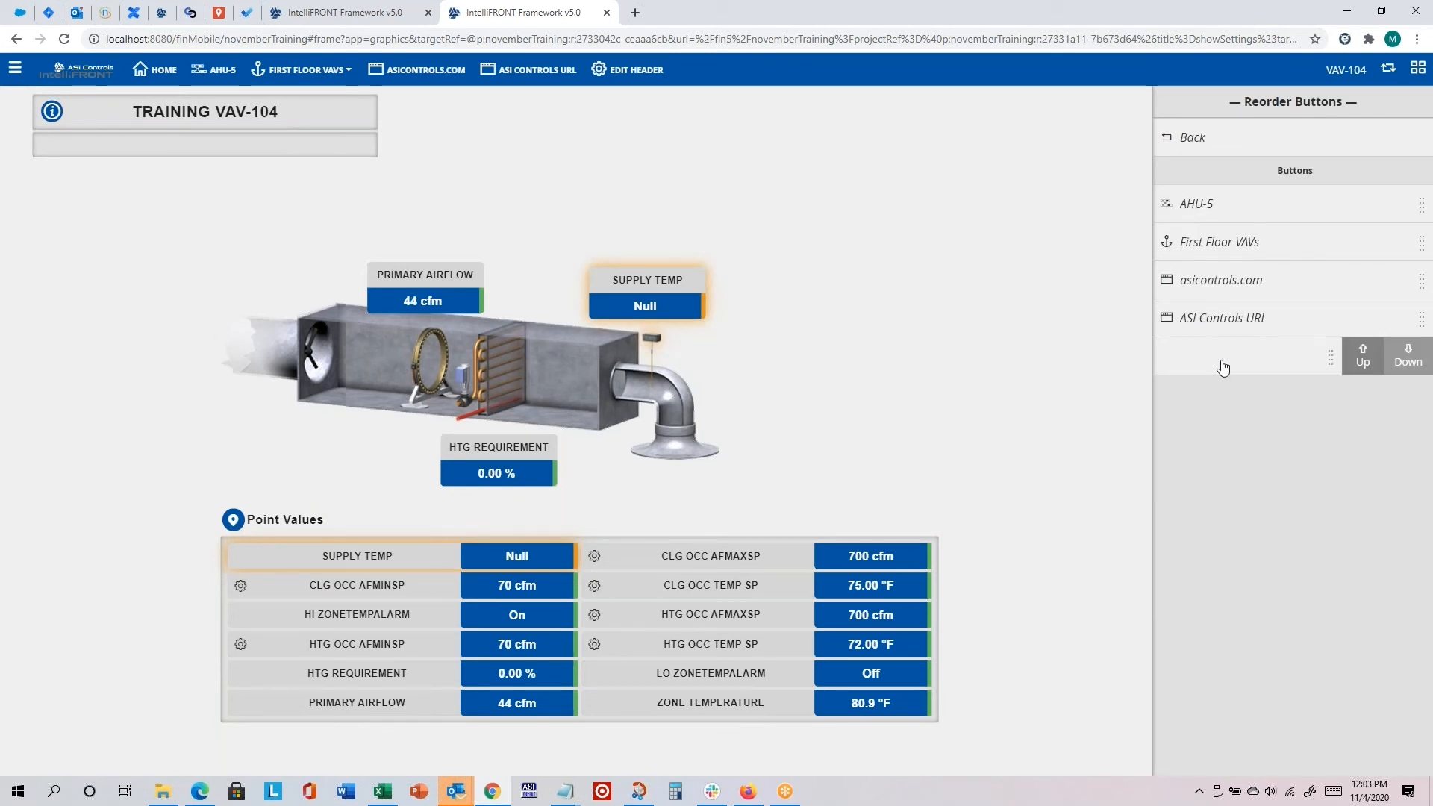
left_click(1371, 359)
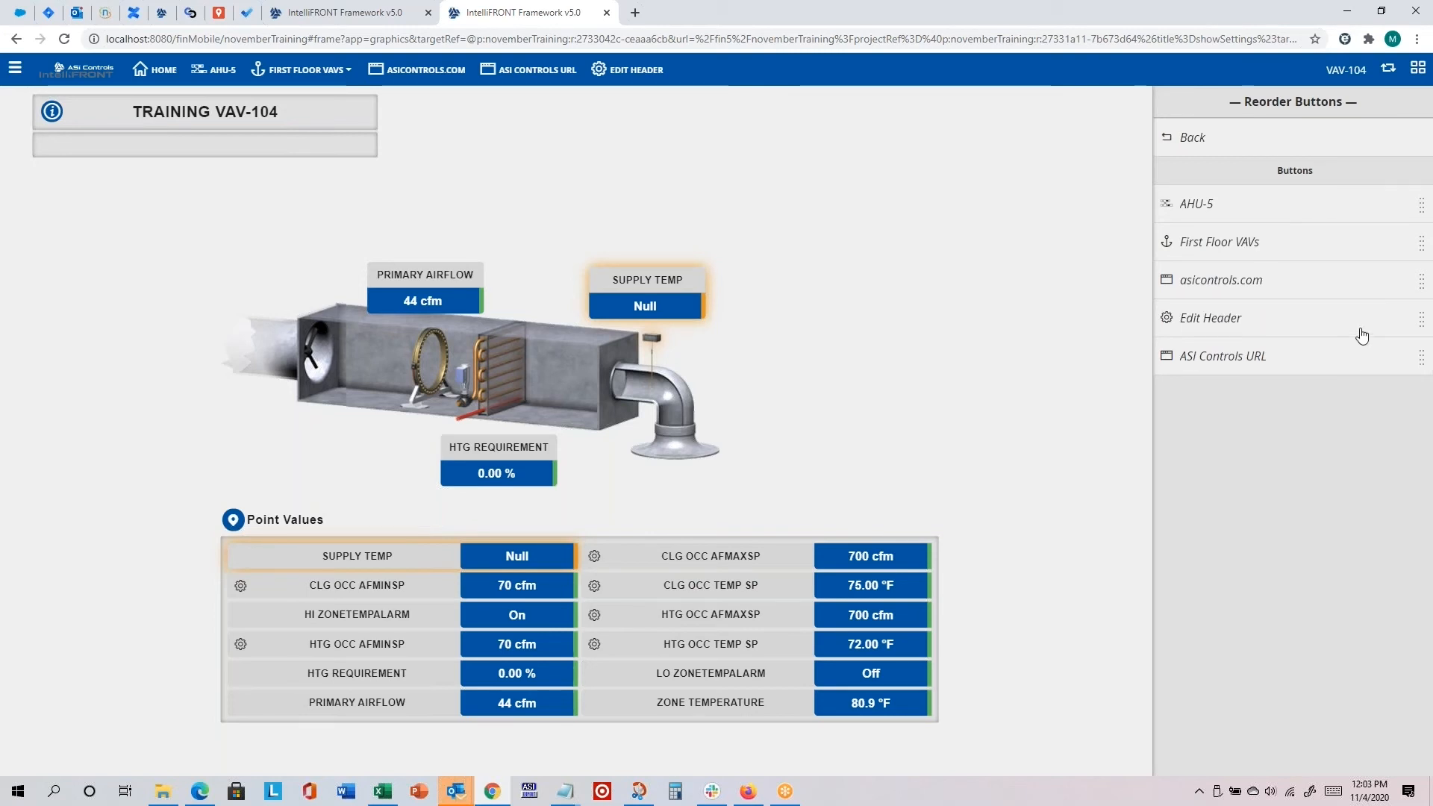
left_click(1367, 322)
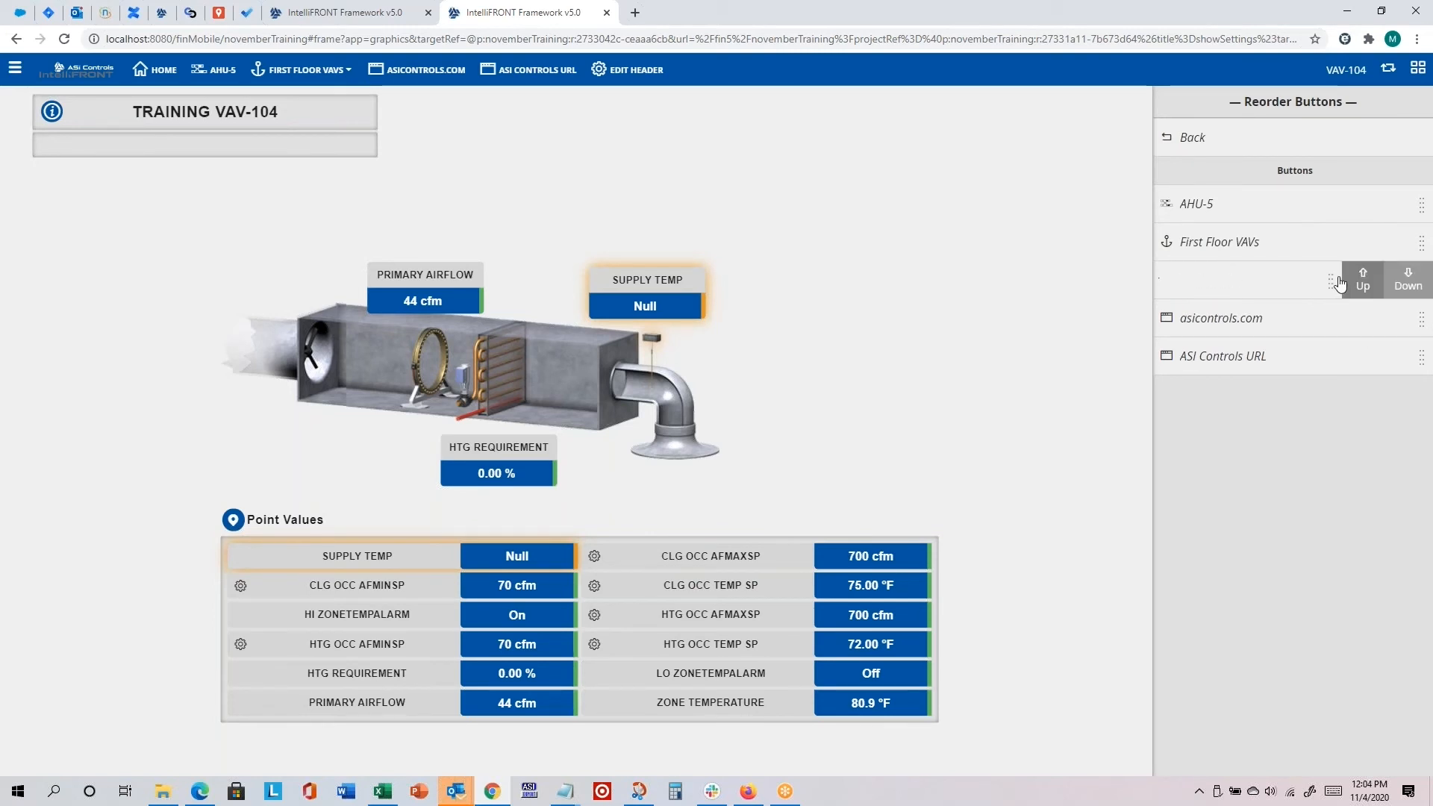
left_click(1362, 283)
left_click(1273, 247)
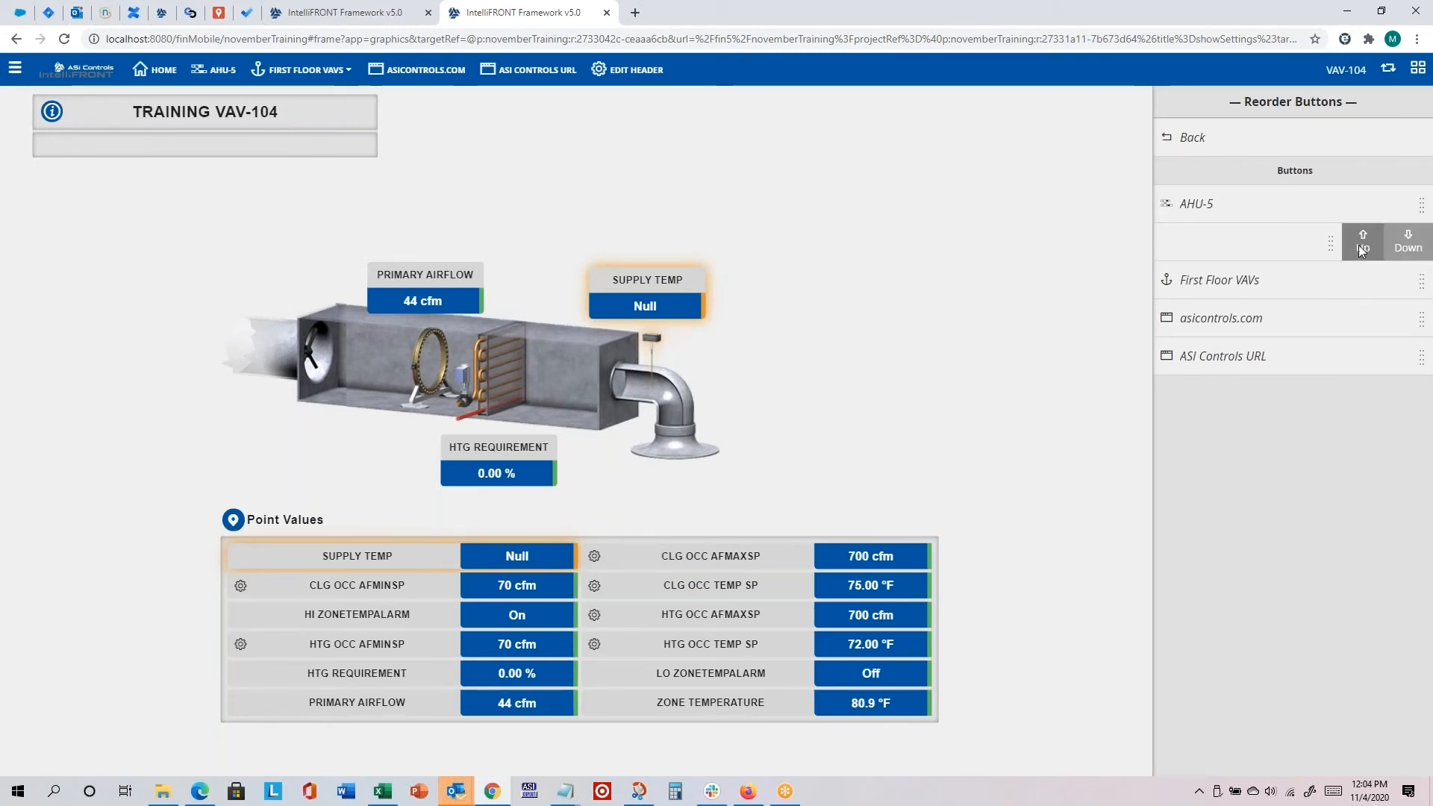
left_click(1363, 238)
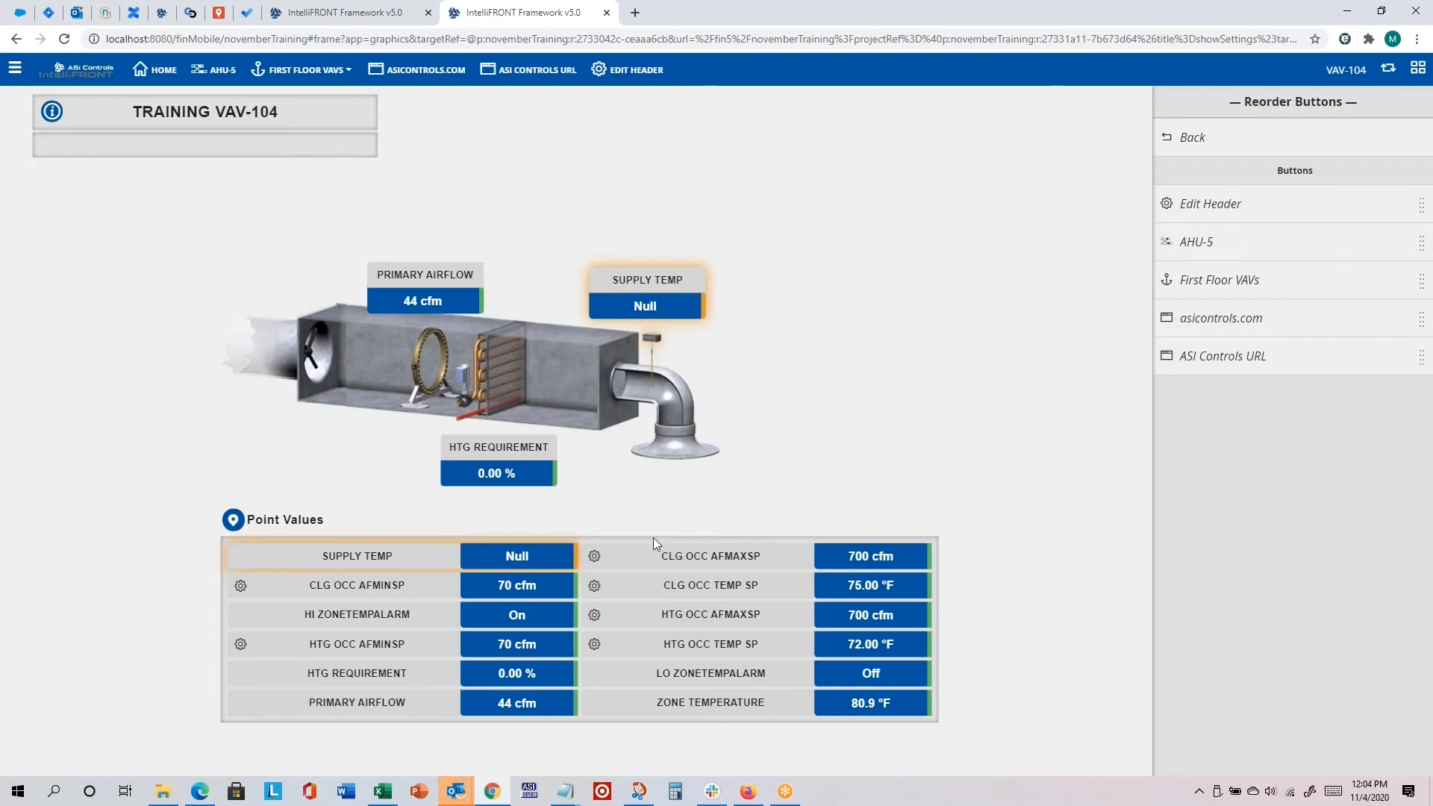
Step: Leave the reordering view, reload the page and switch back to the custom header to refresh the button order
left_click(1191, 137)
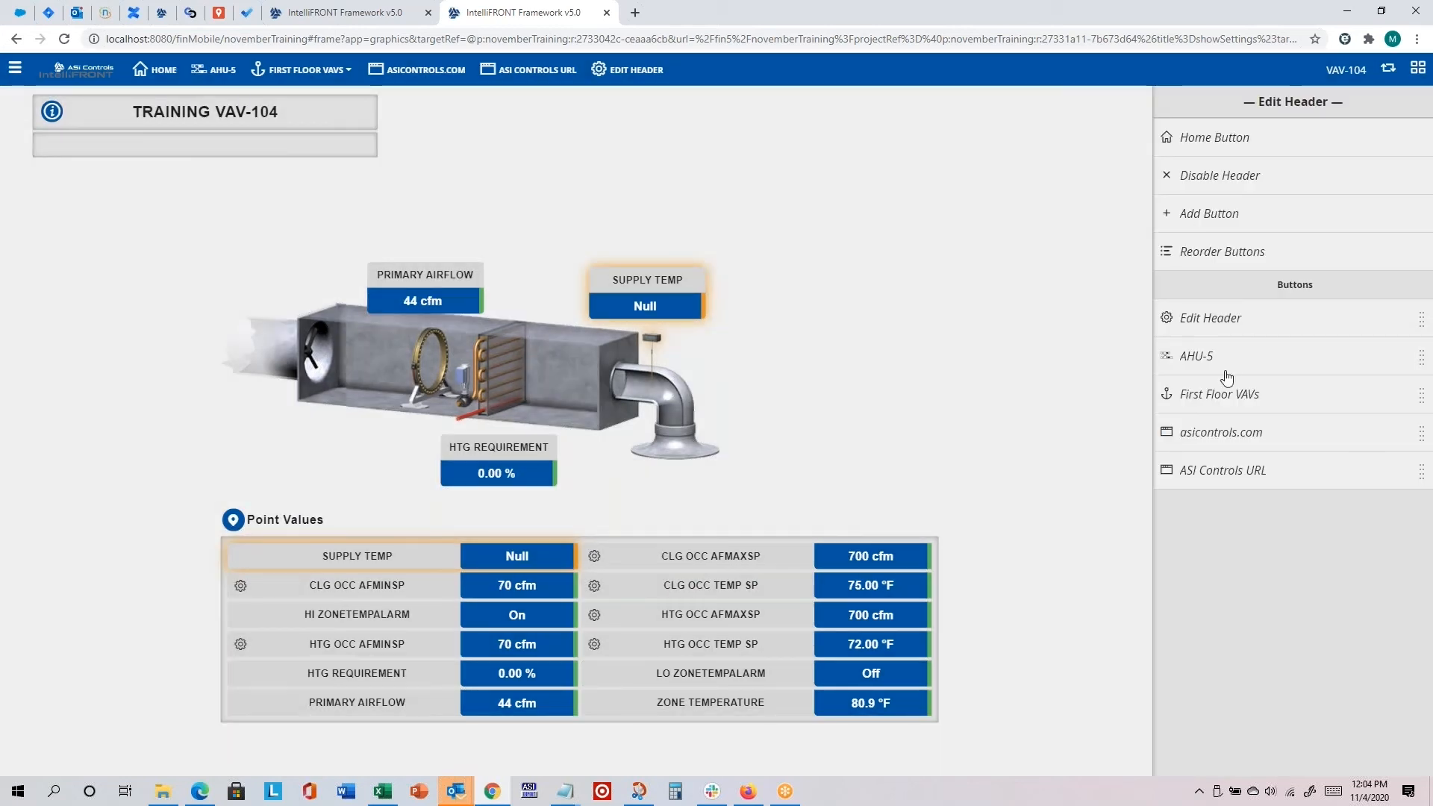
left_click(65, 71)
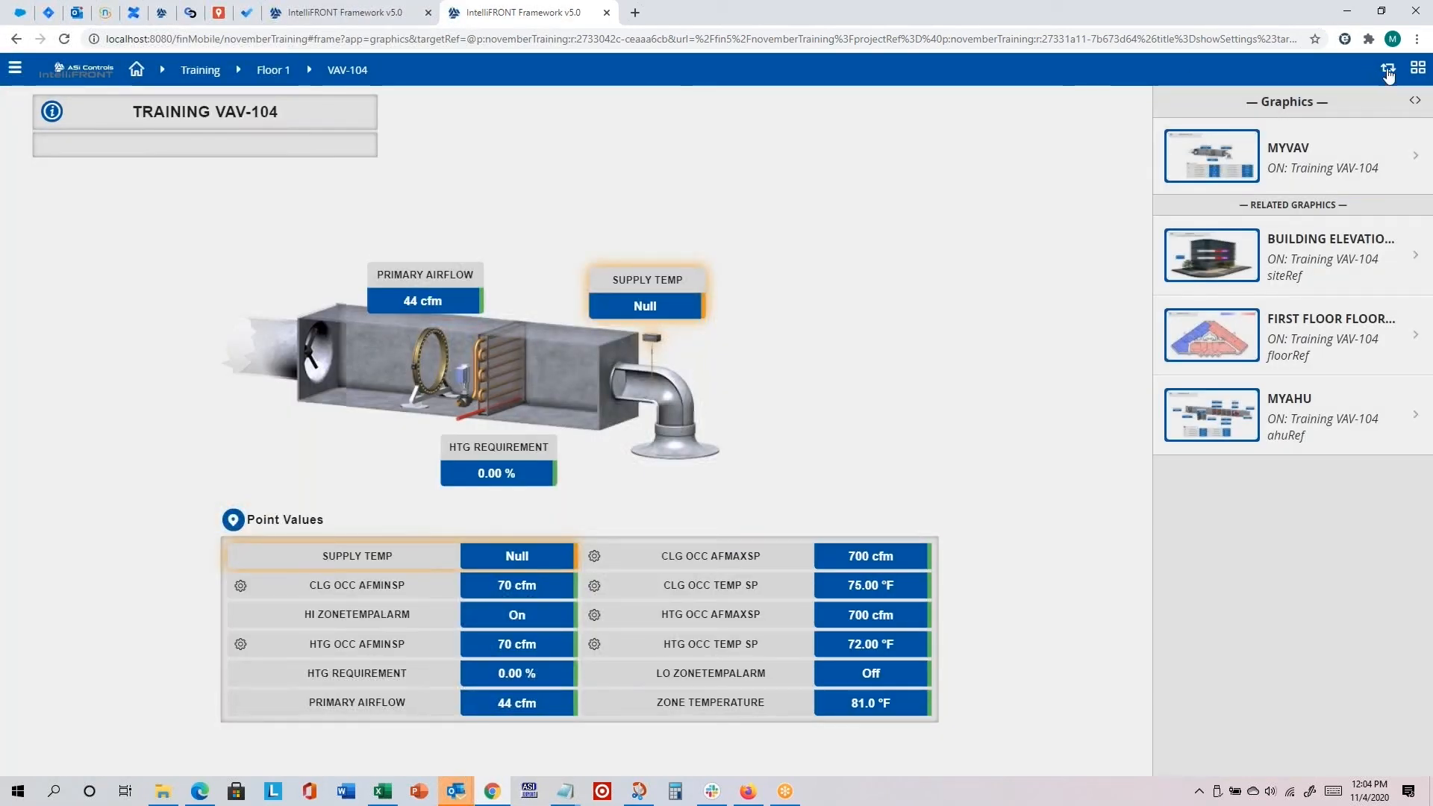
left_click(1388, 73)
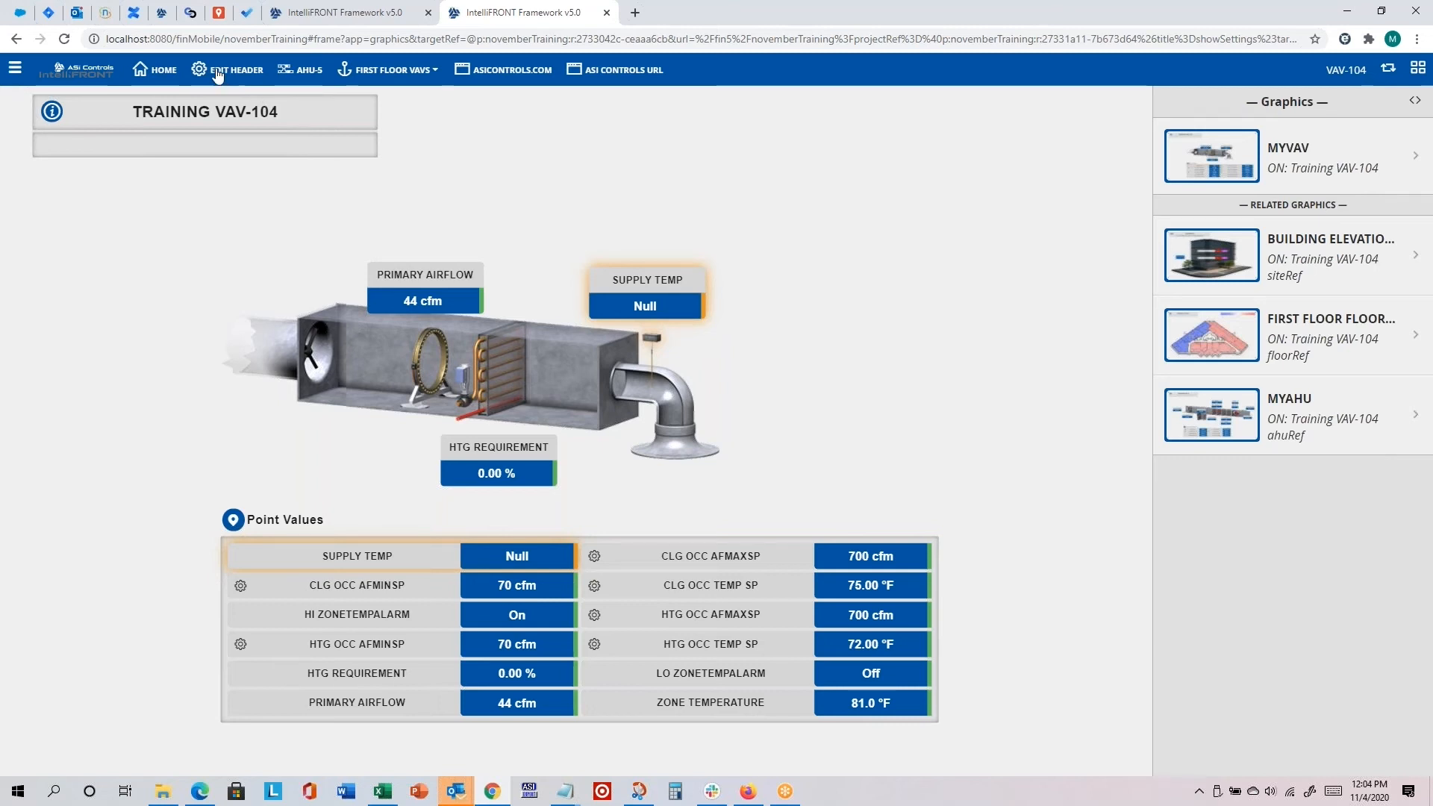
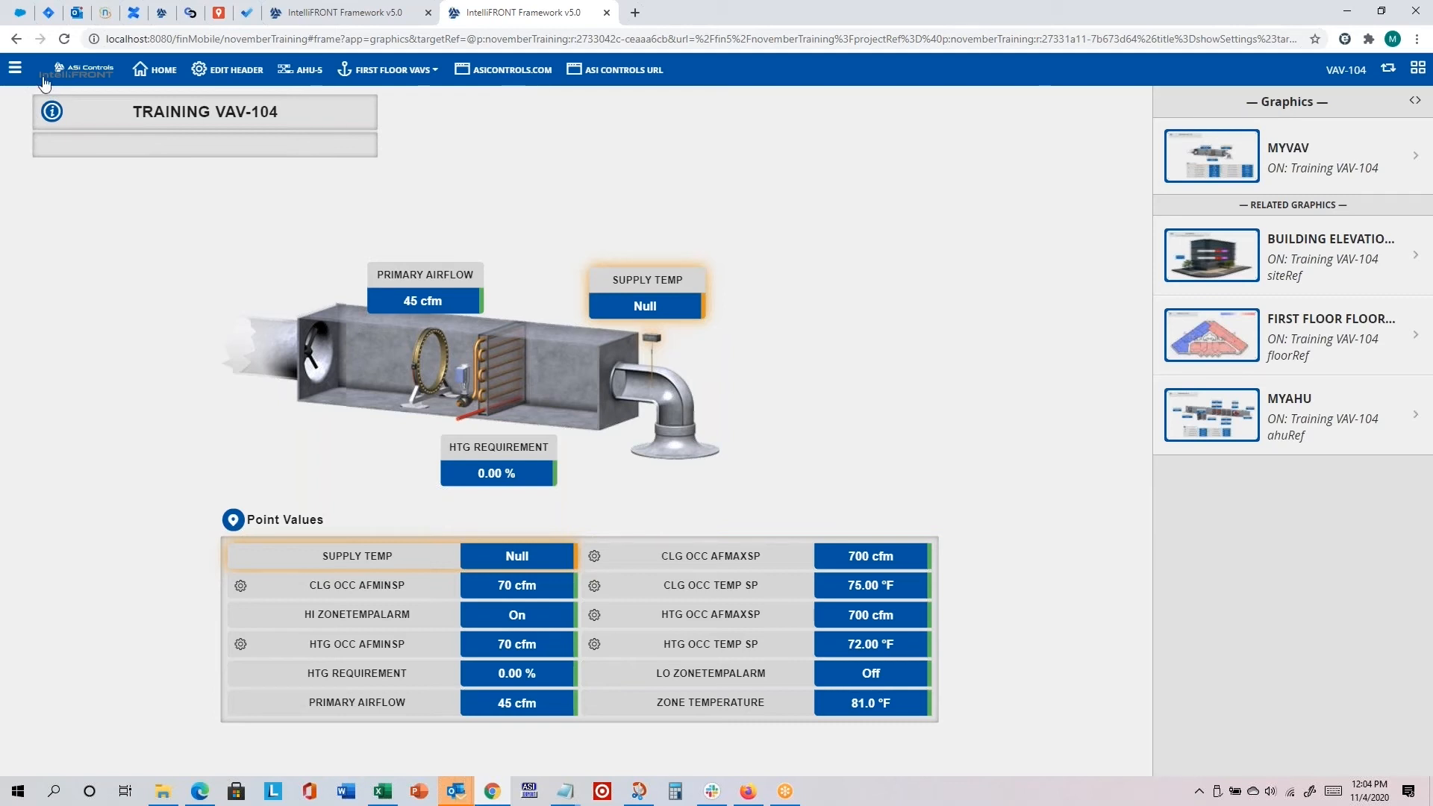
Step: Open the Host administration page, close the older IntelliFRONT tabs and show the list of user accounts
left_click(15, 68)
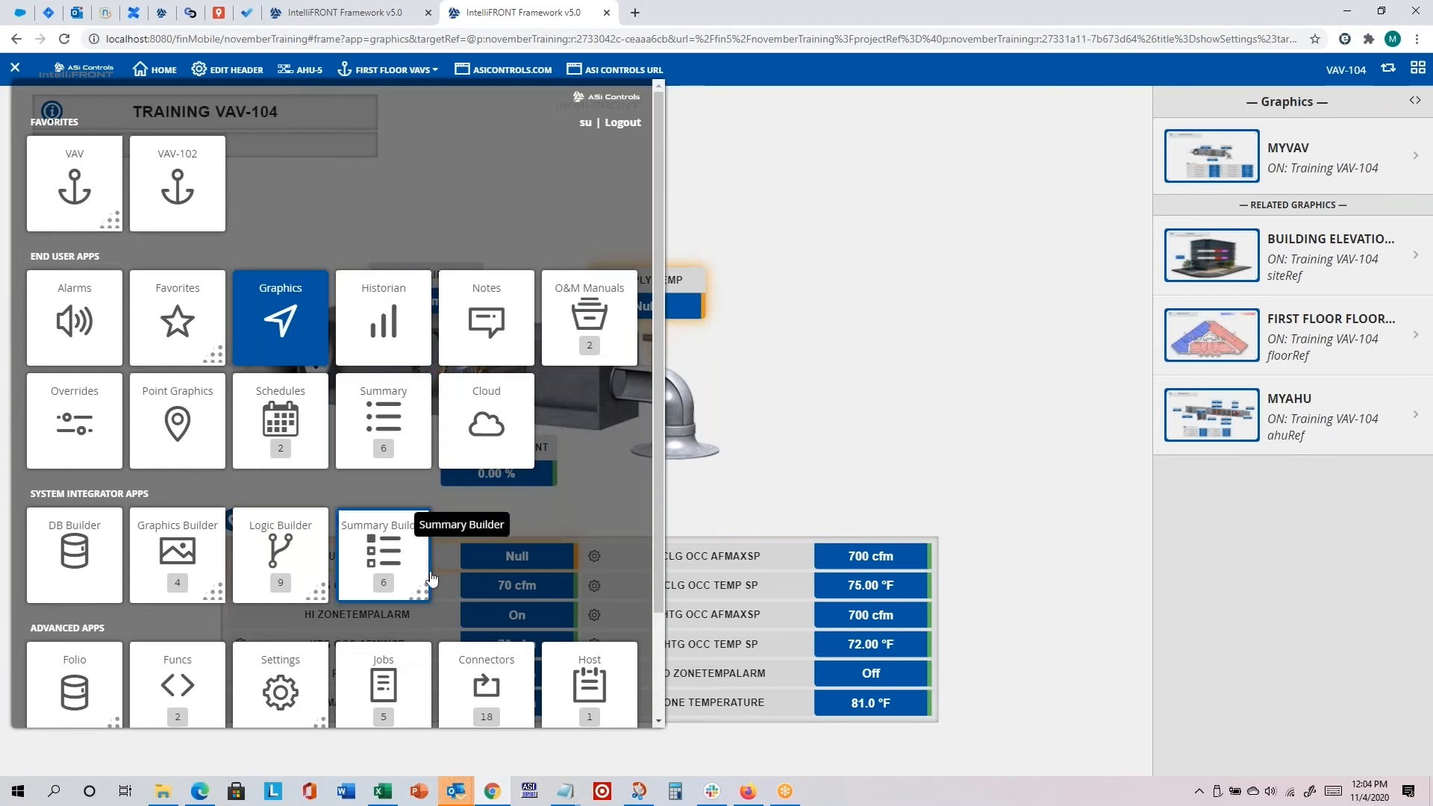
left_click(588, 683)
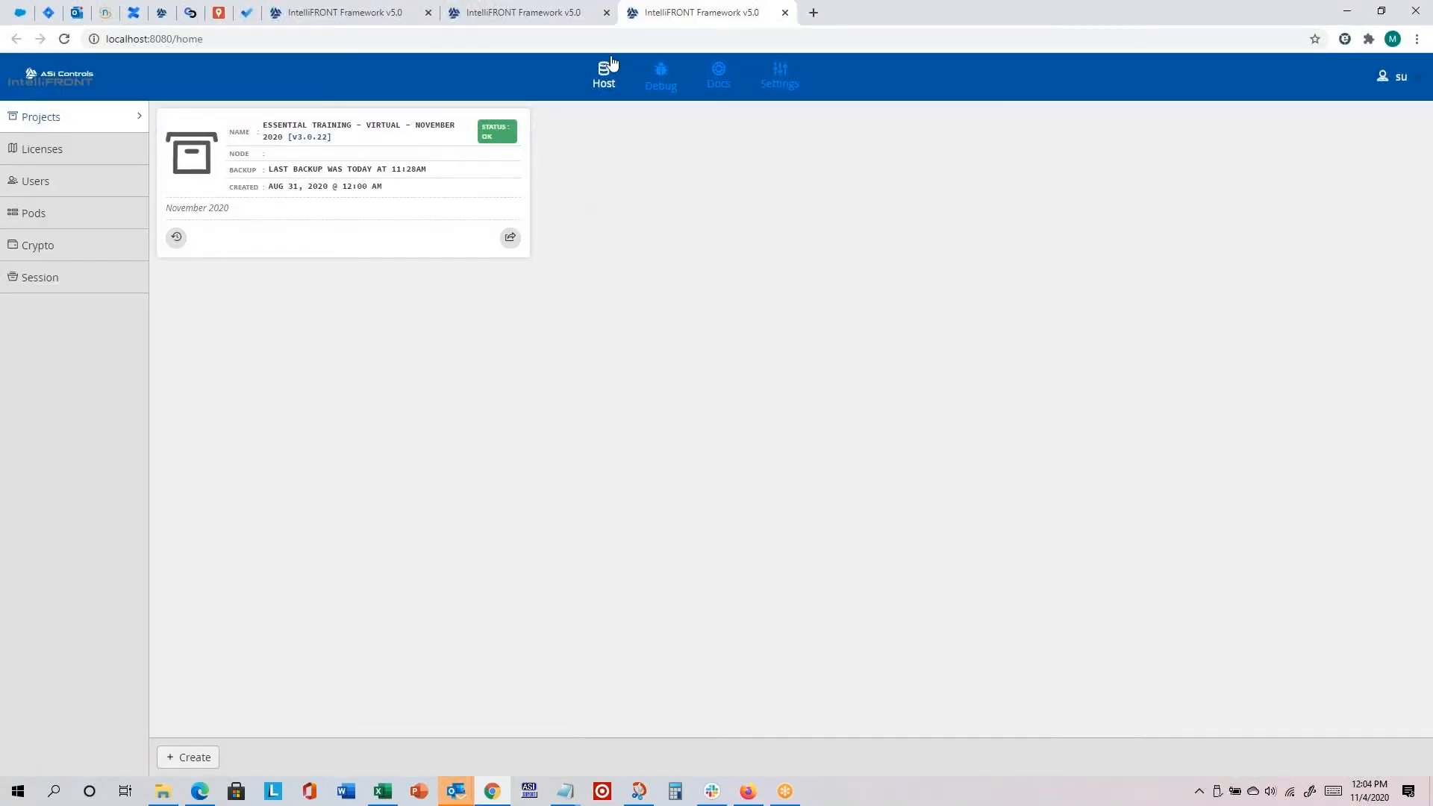
left_click(606, 13)
left_click(428, 12)
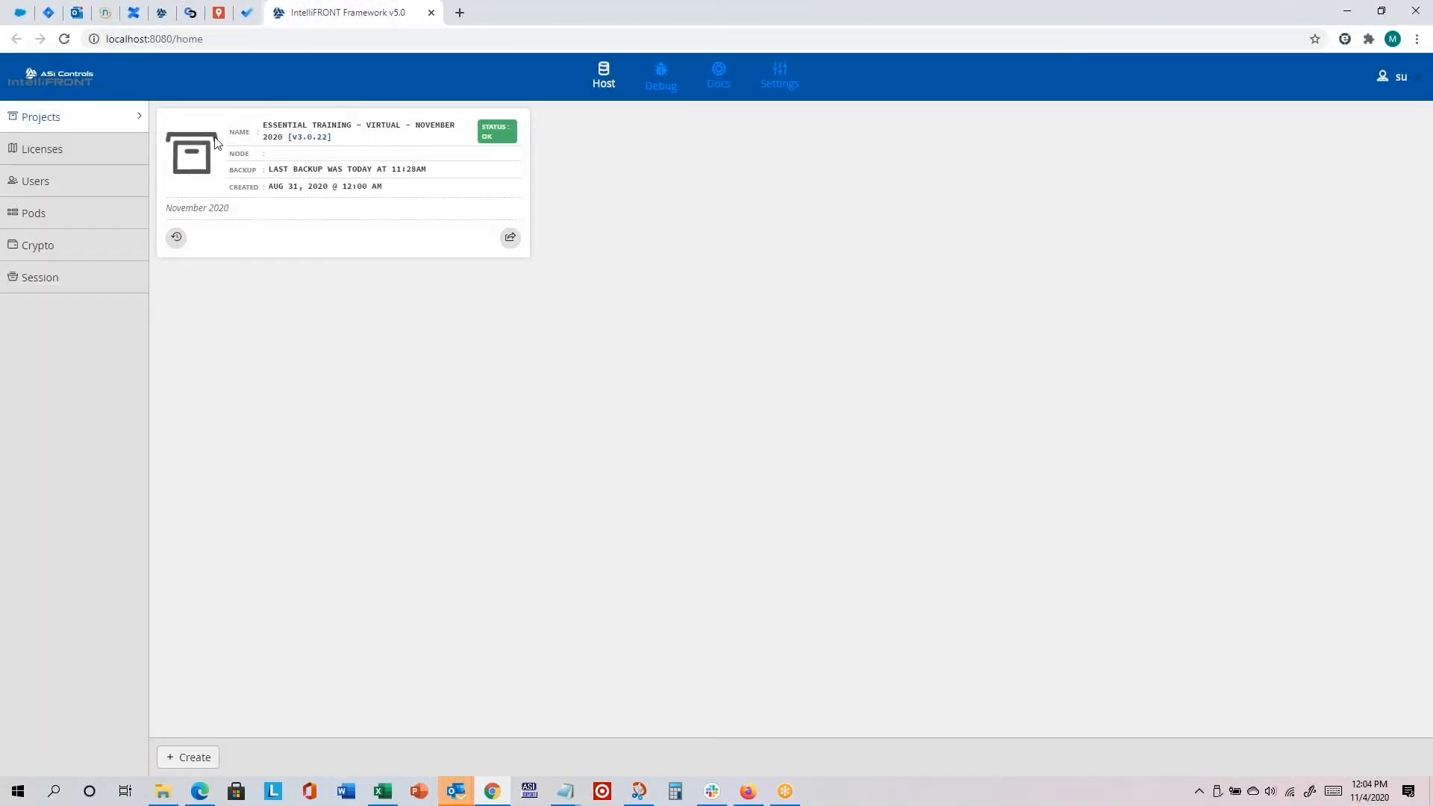
left_click(47, 179)
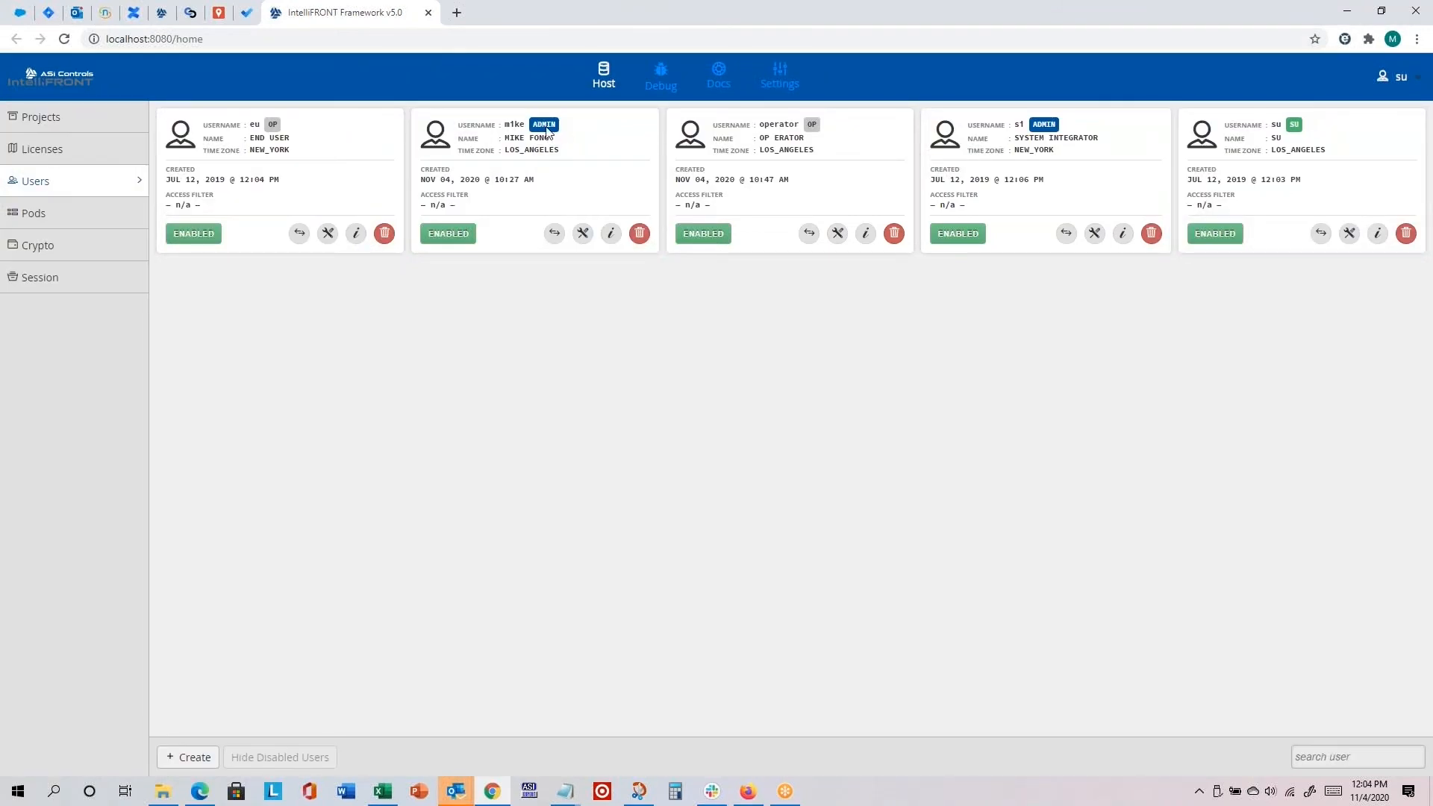
Step: Set Use Custom Header as Default to Yes for the admin account created on Nov 04, 2020, and save it
left_click(585, 233)
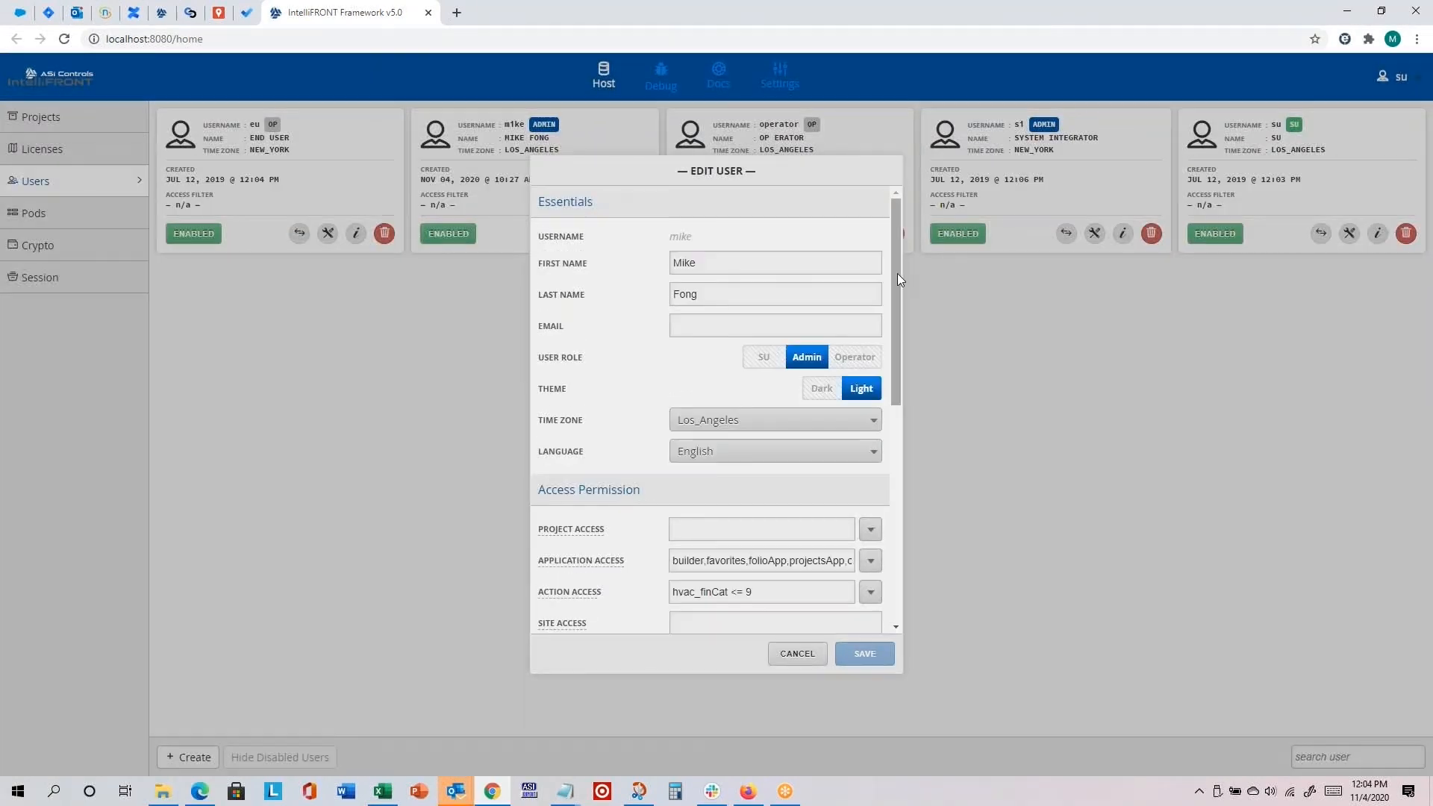
left_click_drag(897, 273, 912, 519)
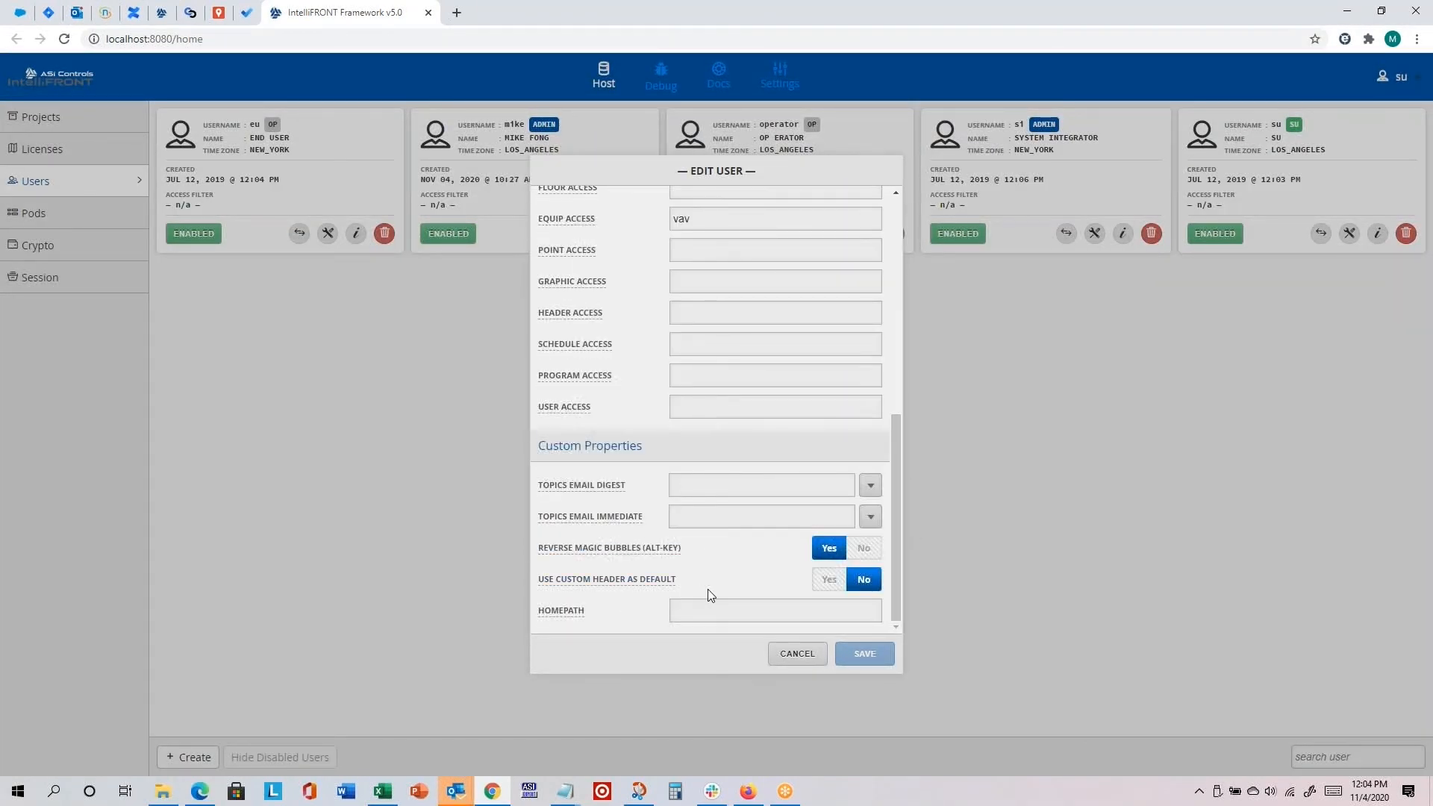
left_click(827, 580)
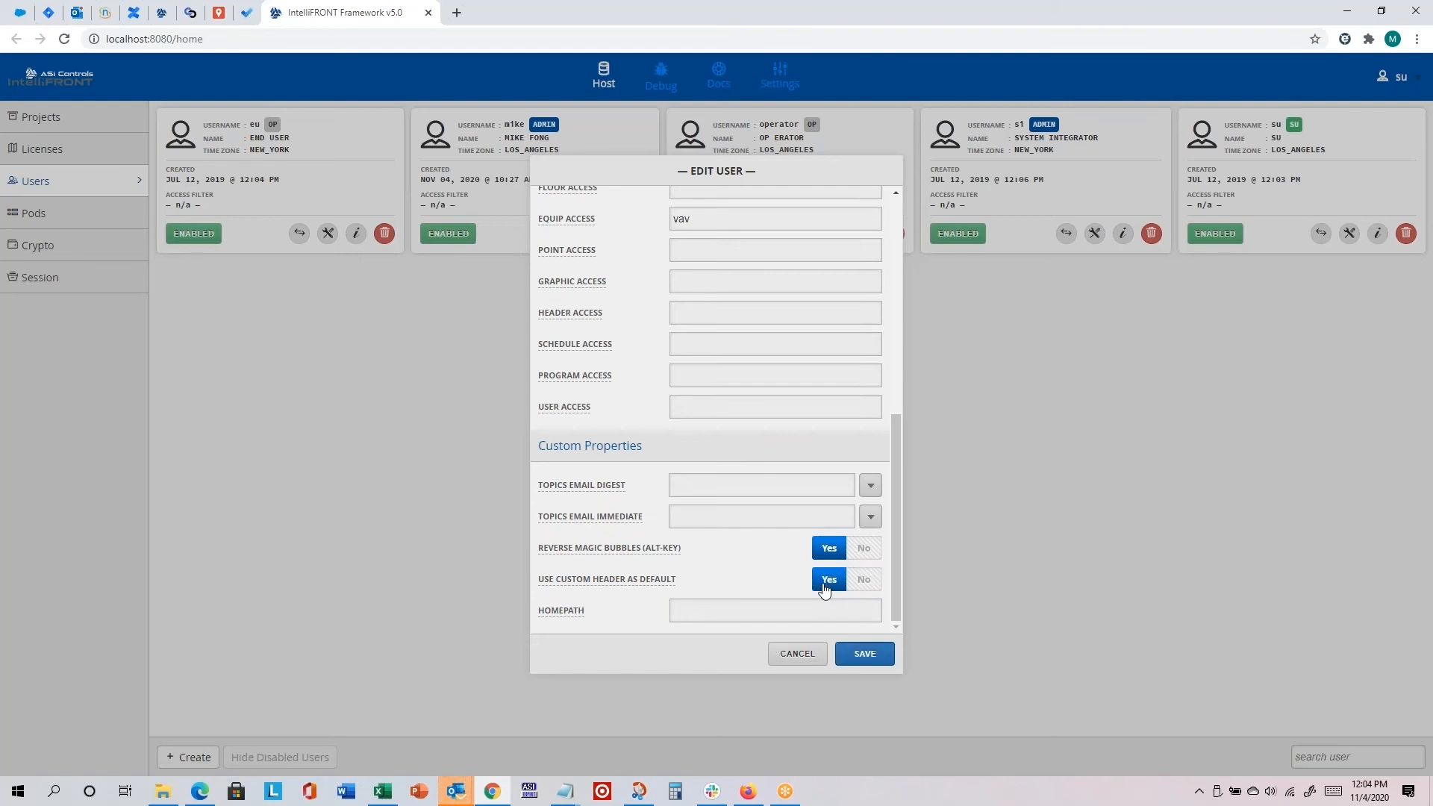
left_click(864, 654)
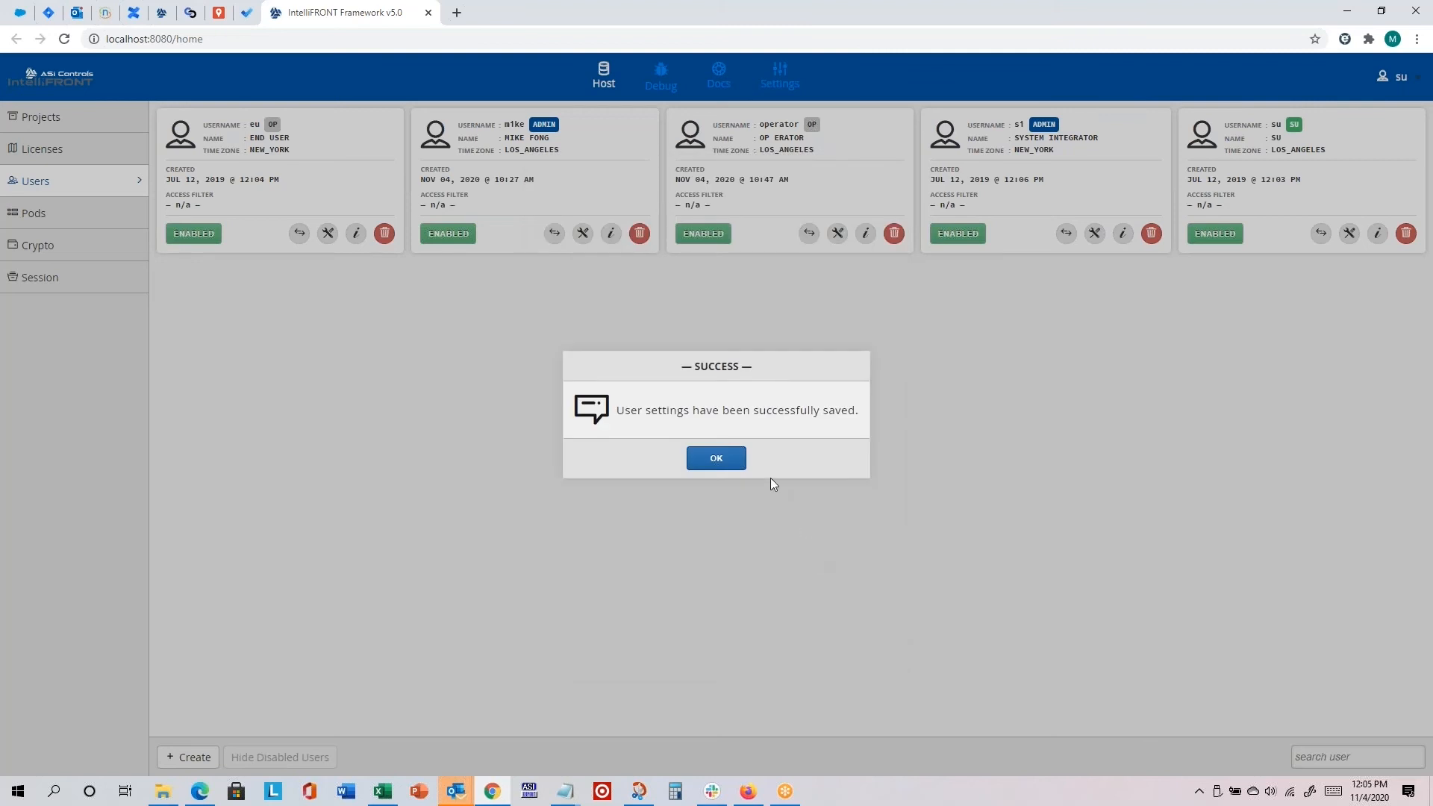
left_click(717, 459)
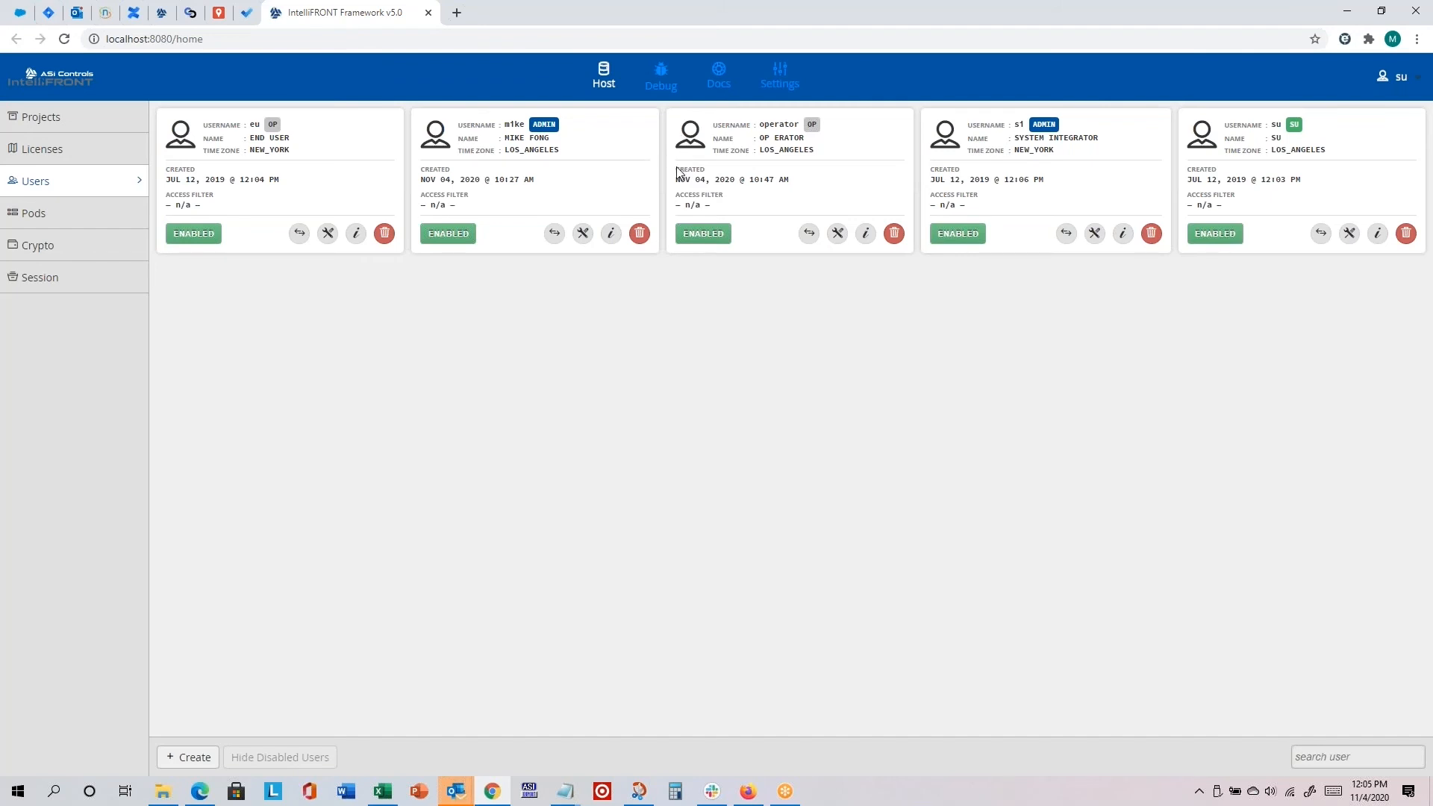
Step: Reopen the same admin account's settings, review its custom properties including Homepath, and close them without changes
left_click(589, 231)
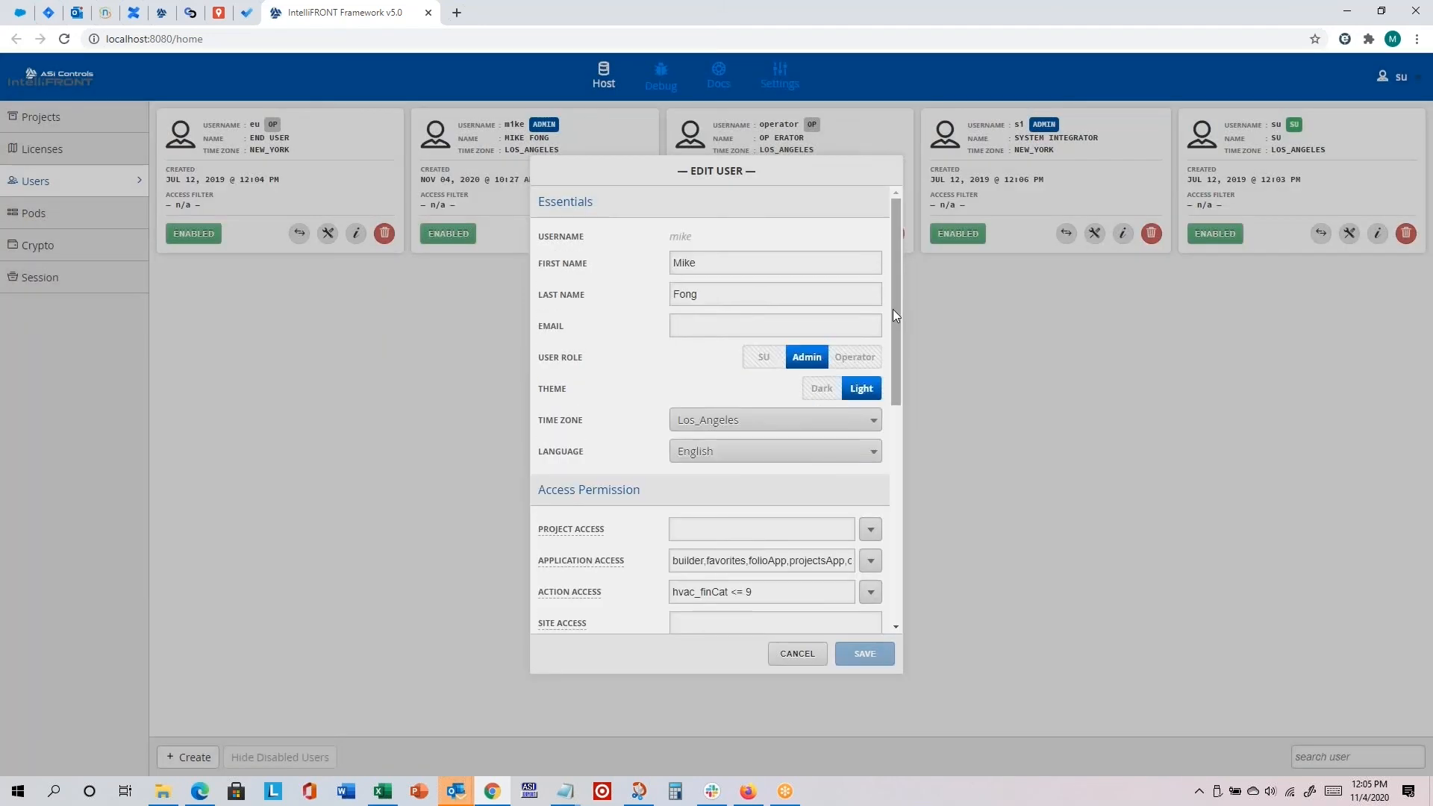
left_click_drag(894, 309, 886, 589)
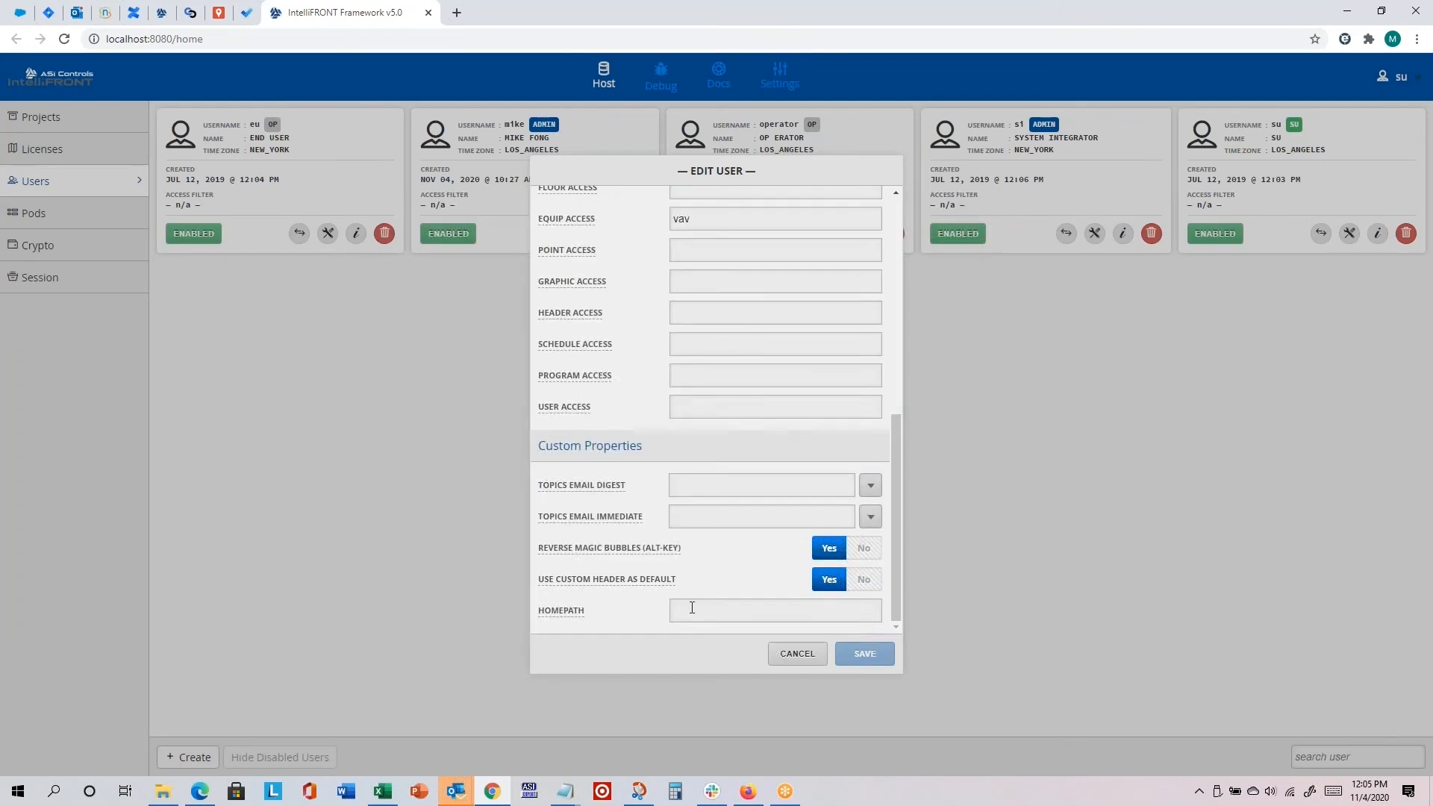
left_click_drag(897, 476, 908, 569)
left_click_drag(901, 421, 902, 236)
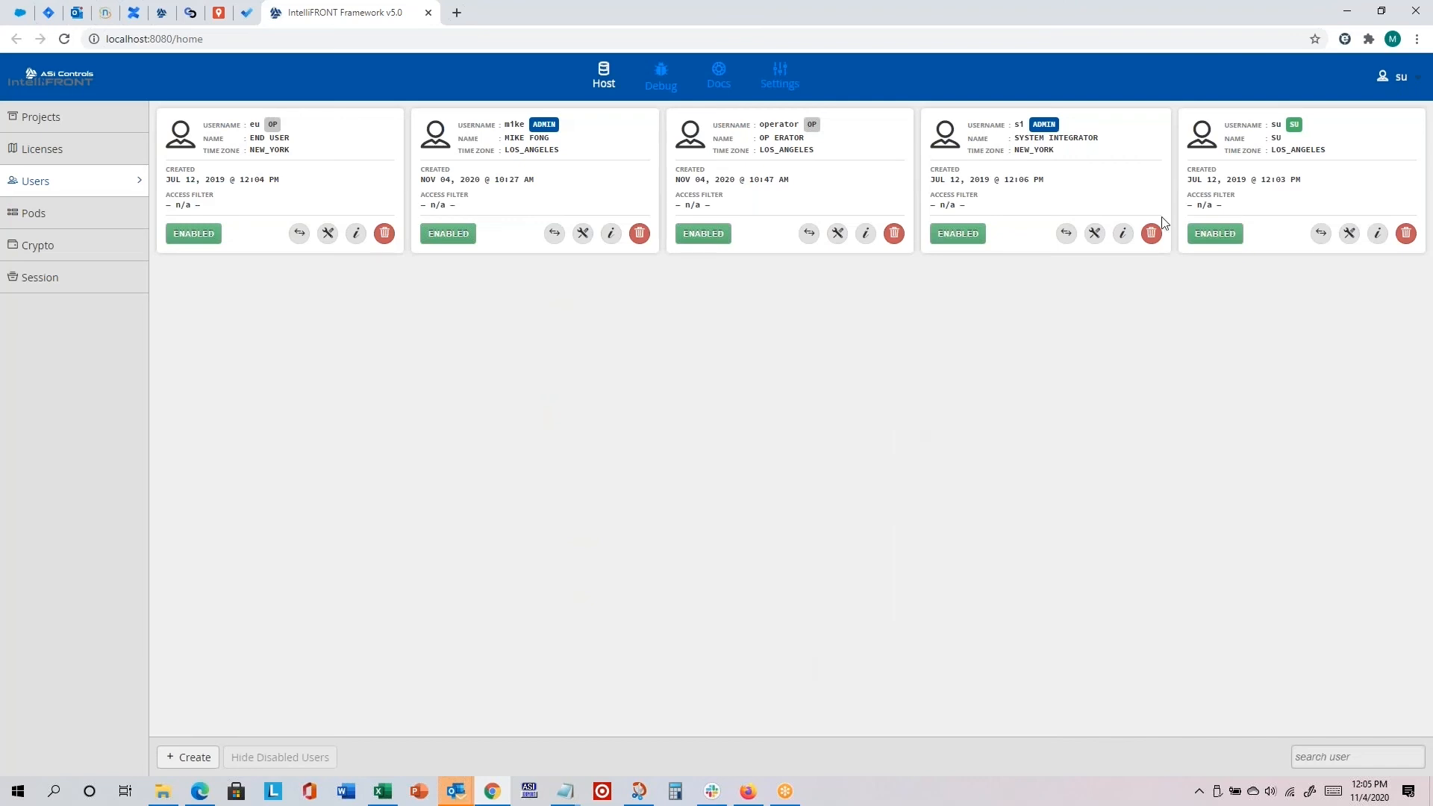
Step: Log out of the su account and log in to the edited admin account with its username and password
left_click(1401, 79)
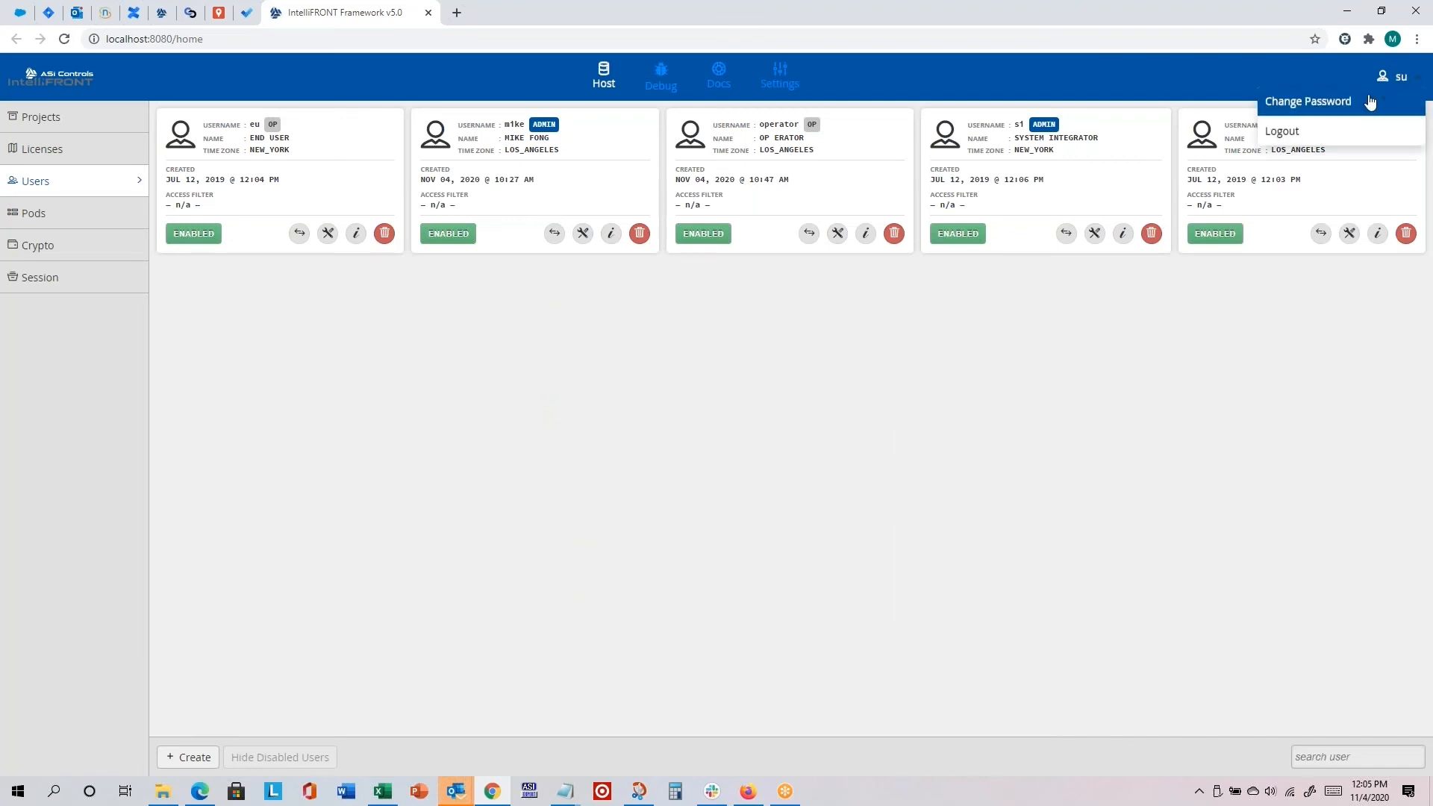
left_click(1321, 129)
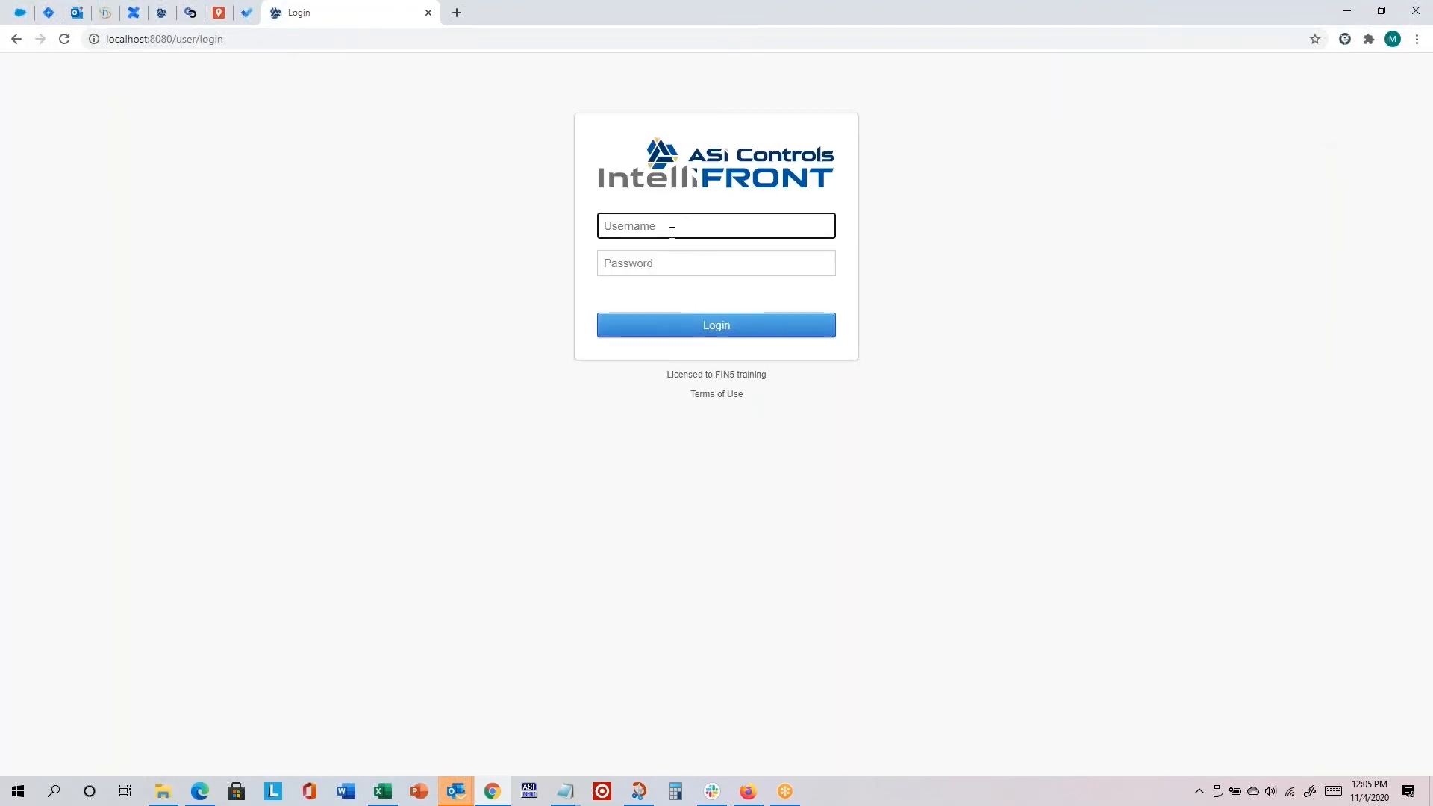
type("mike")
key("Tab")
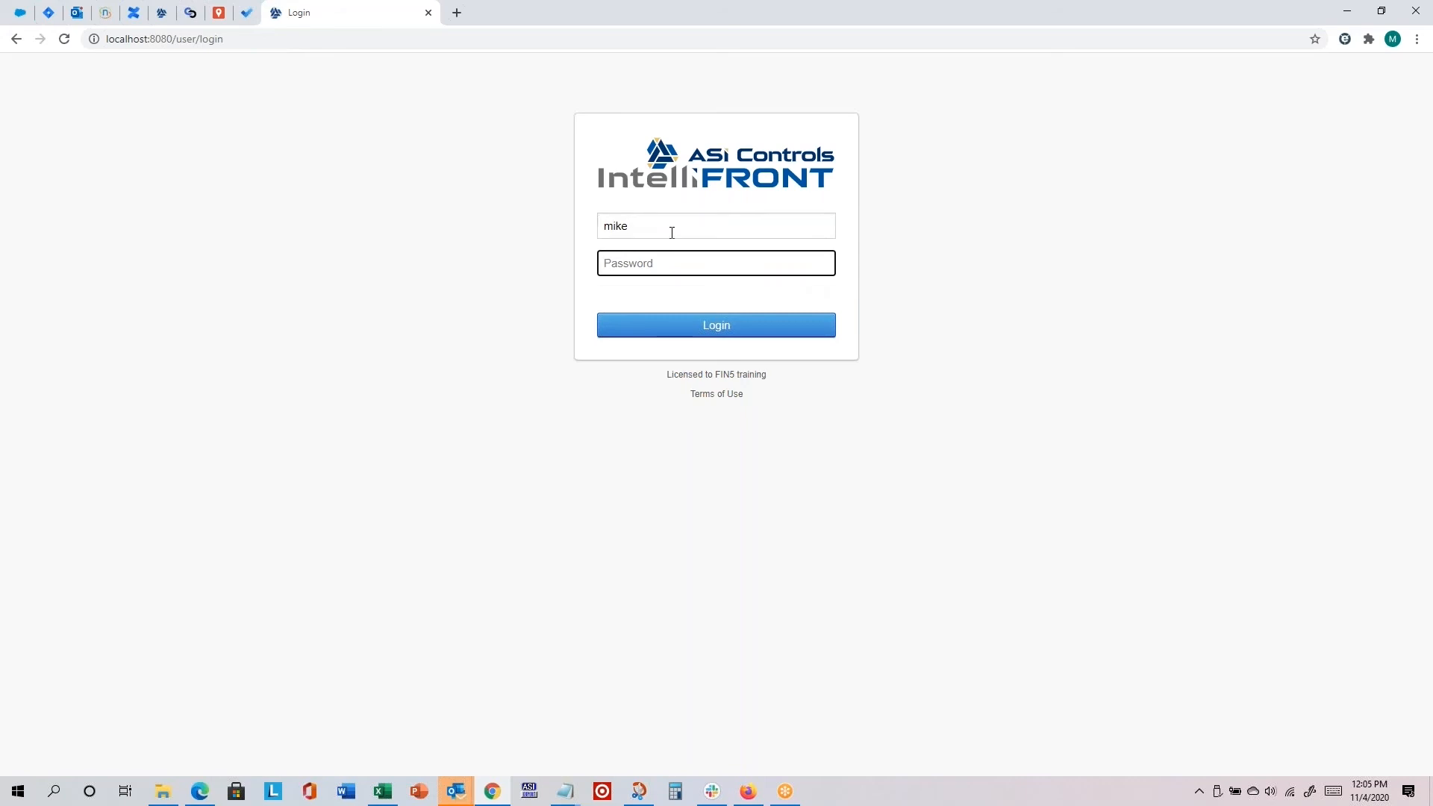
type("•")
left_click(691, 323)
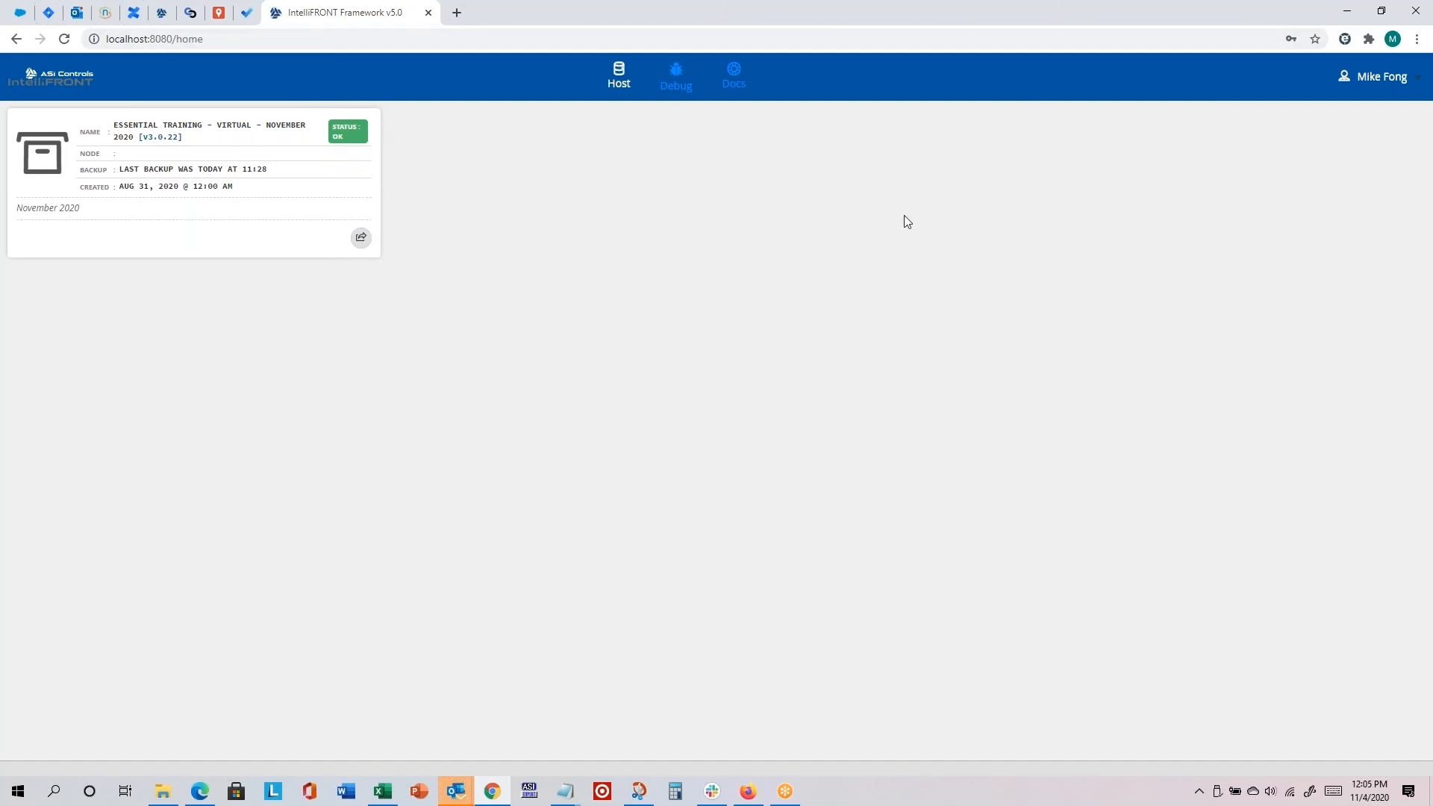
Step: Launch the Essential Training project and copy the base part of its address, localhost:8080/finMobile/novemberTraining
left_click(363, 241)
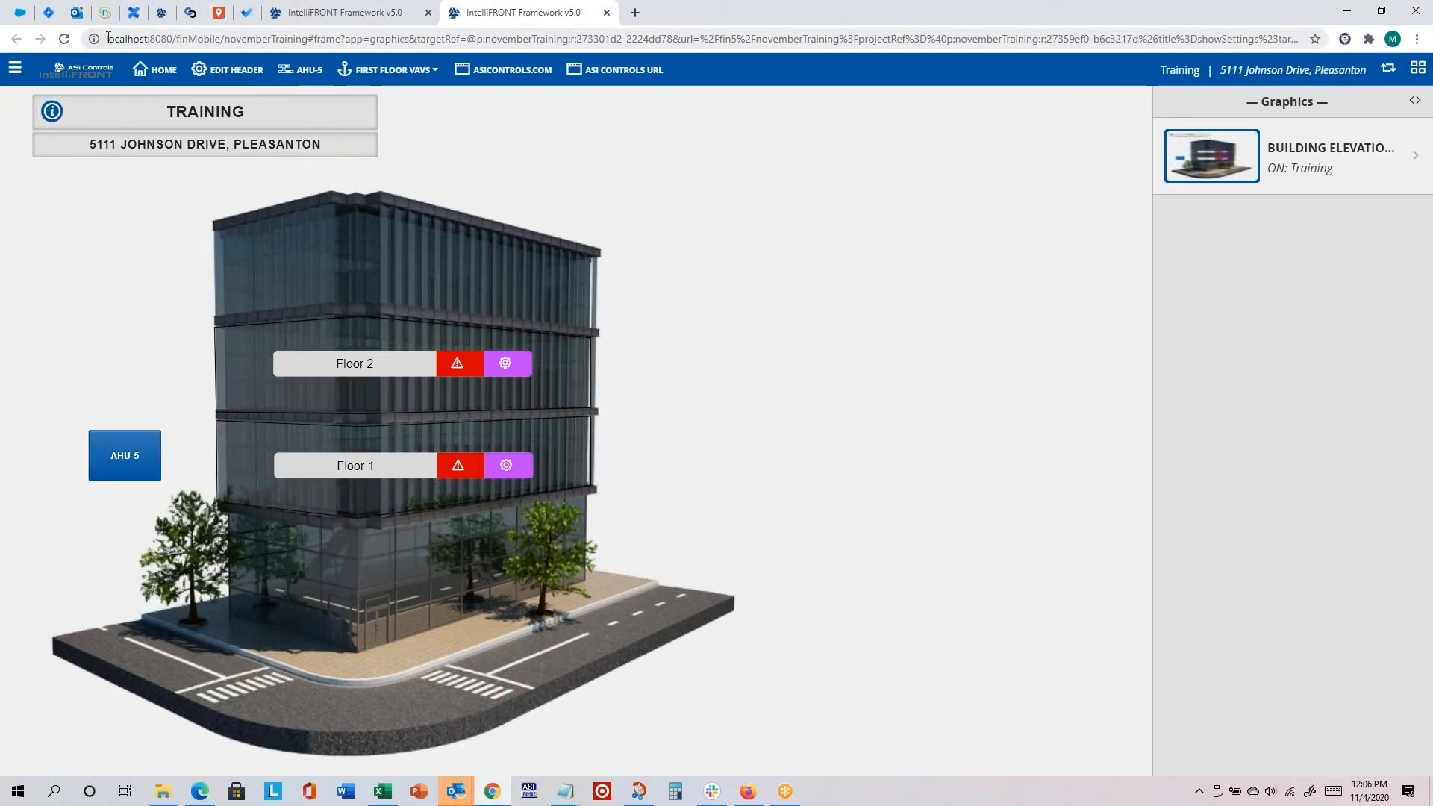
left_click_drag(107, 38, 307, 36)
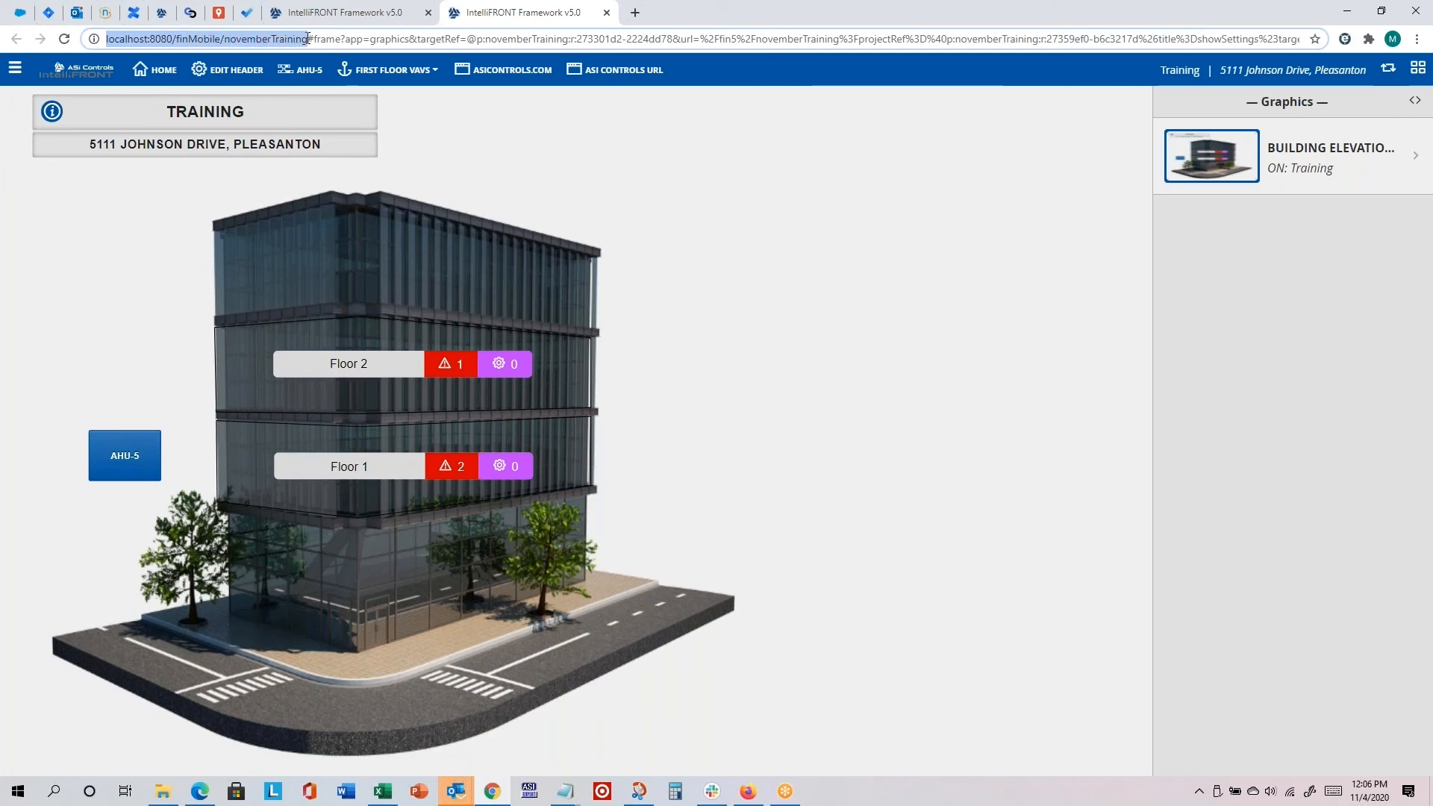
right_click(249, 38)
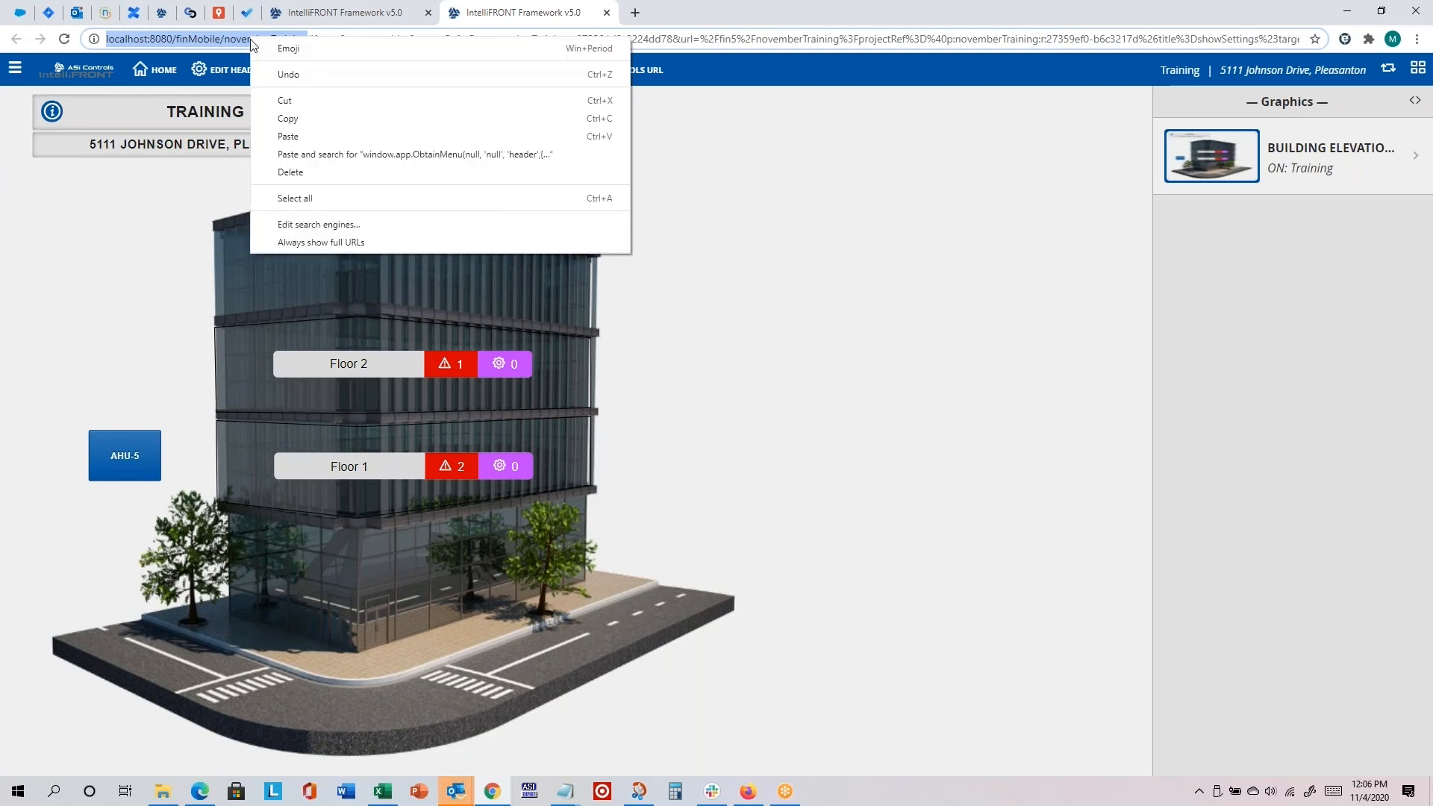
left_click(294, 112)
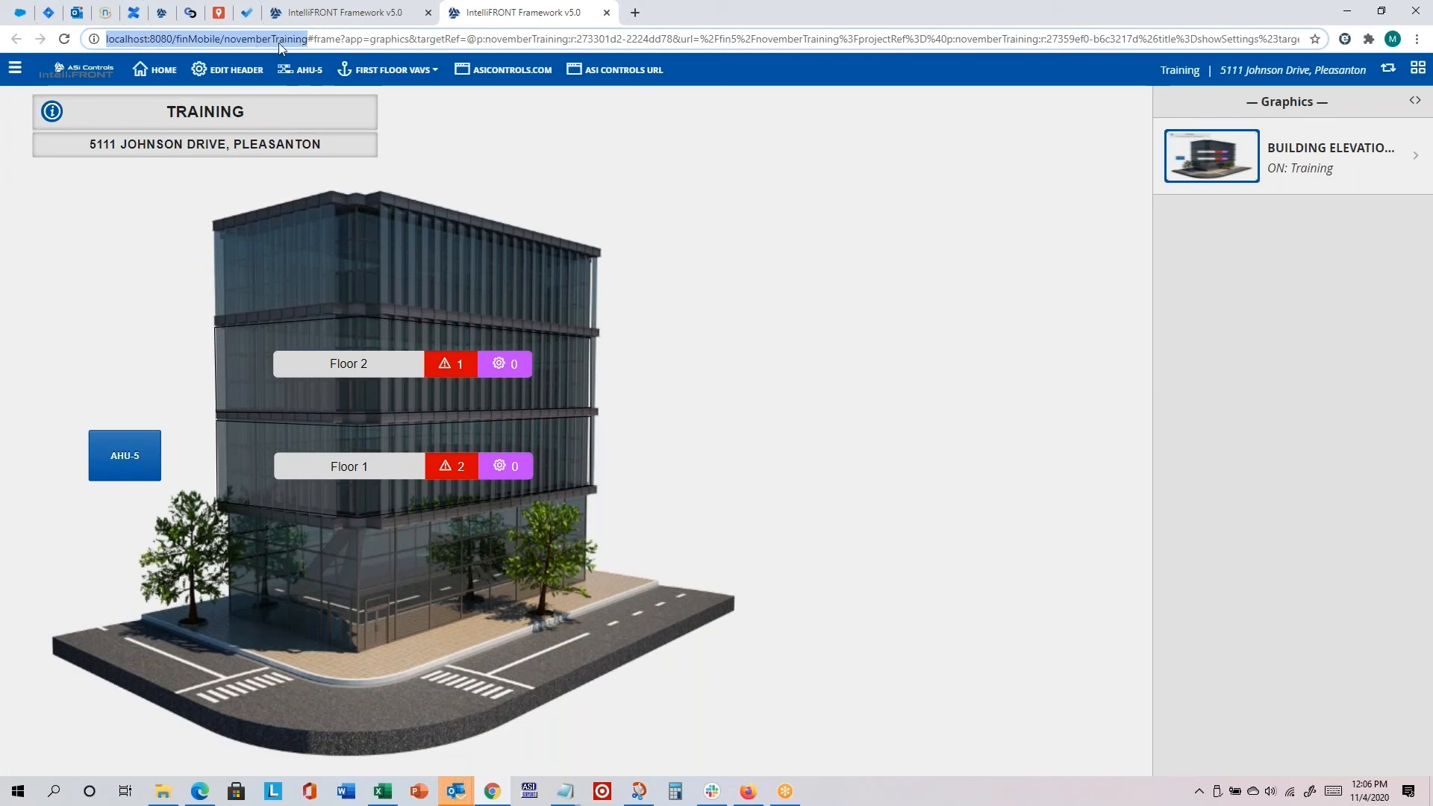
Step: Close the project's tab and log out of the admin account
left_click(605, 13)
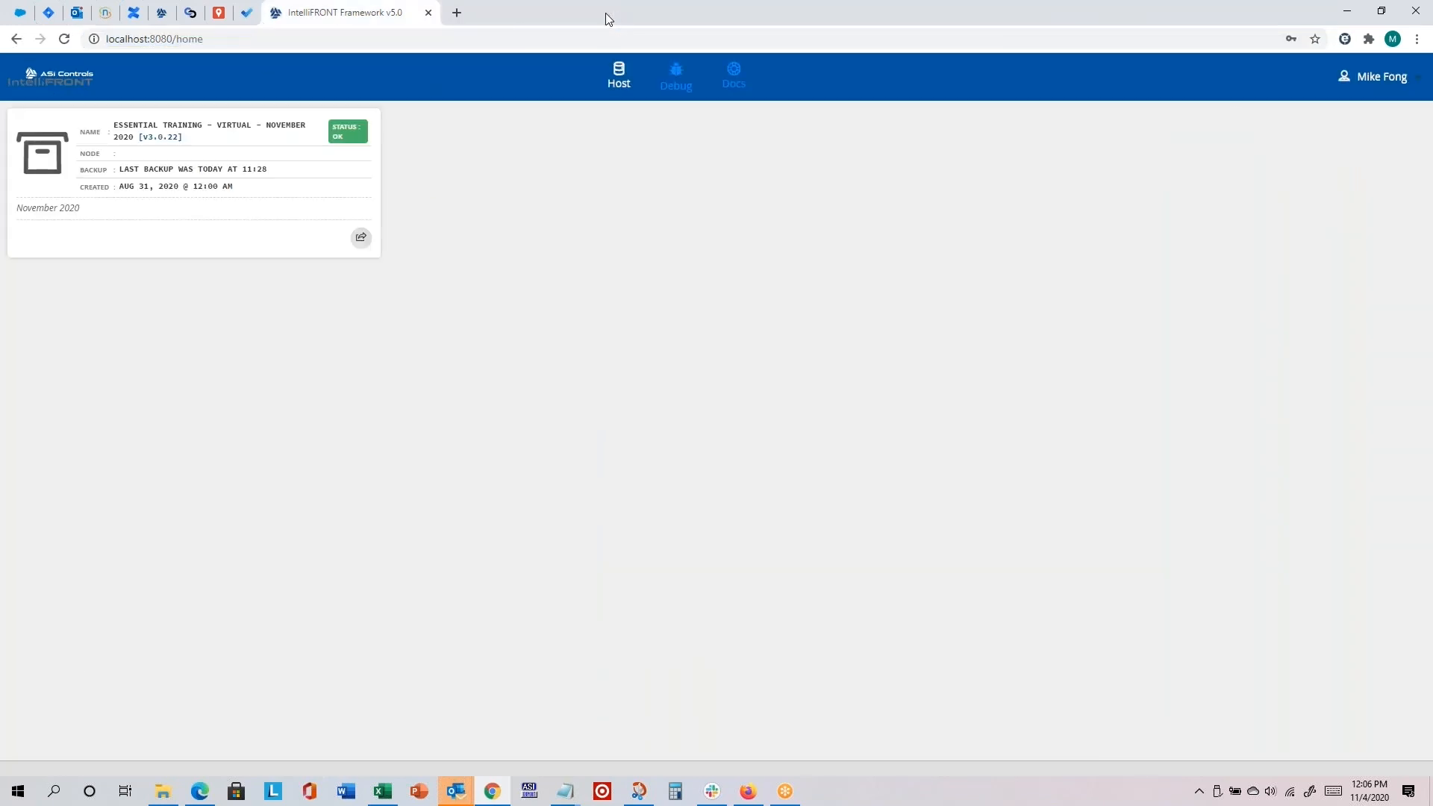
left_click(1407, 85)
left_click(1316, 133)
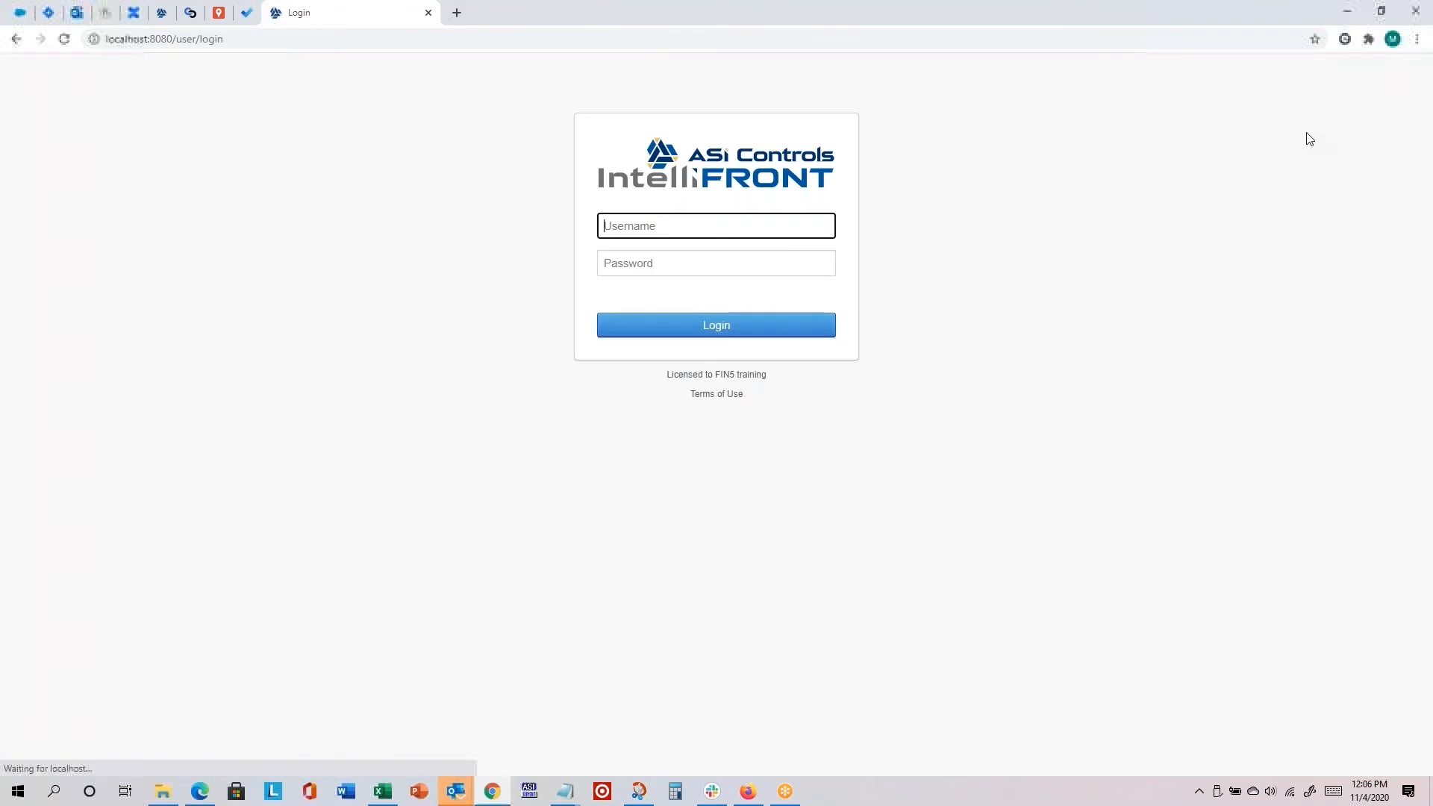
Step: Load the copied project address in the existing login tab
left_click(243, 38)
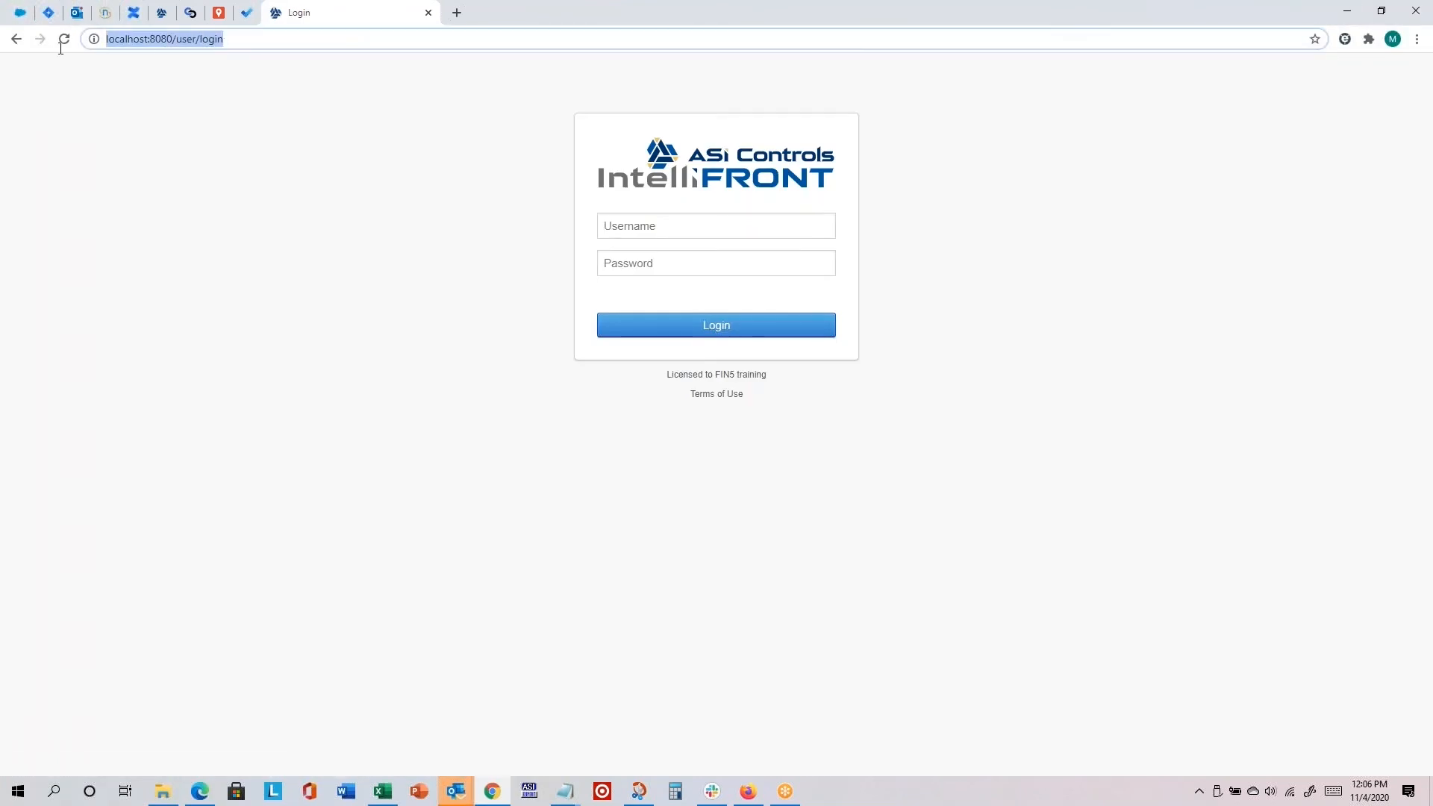
right_click(277, 39)
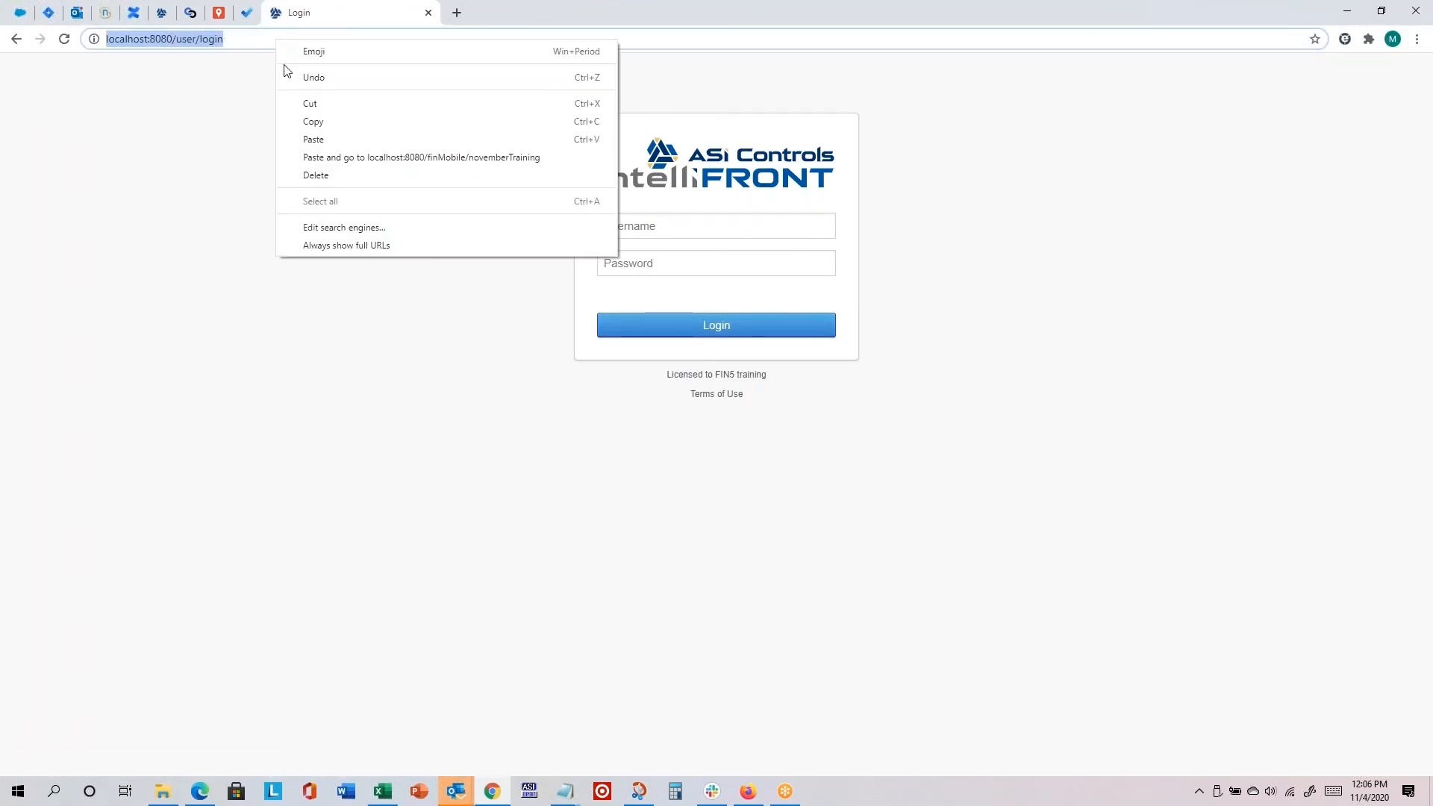
left_click(352, 152)
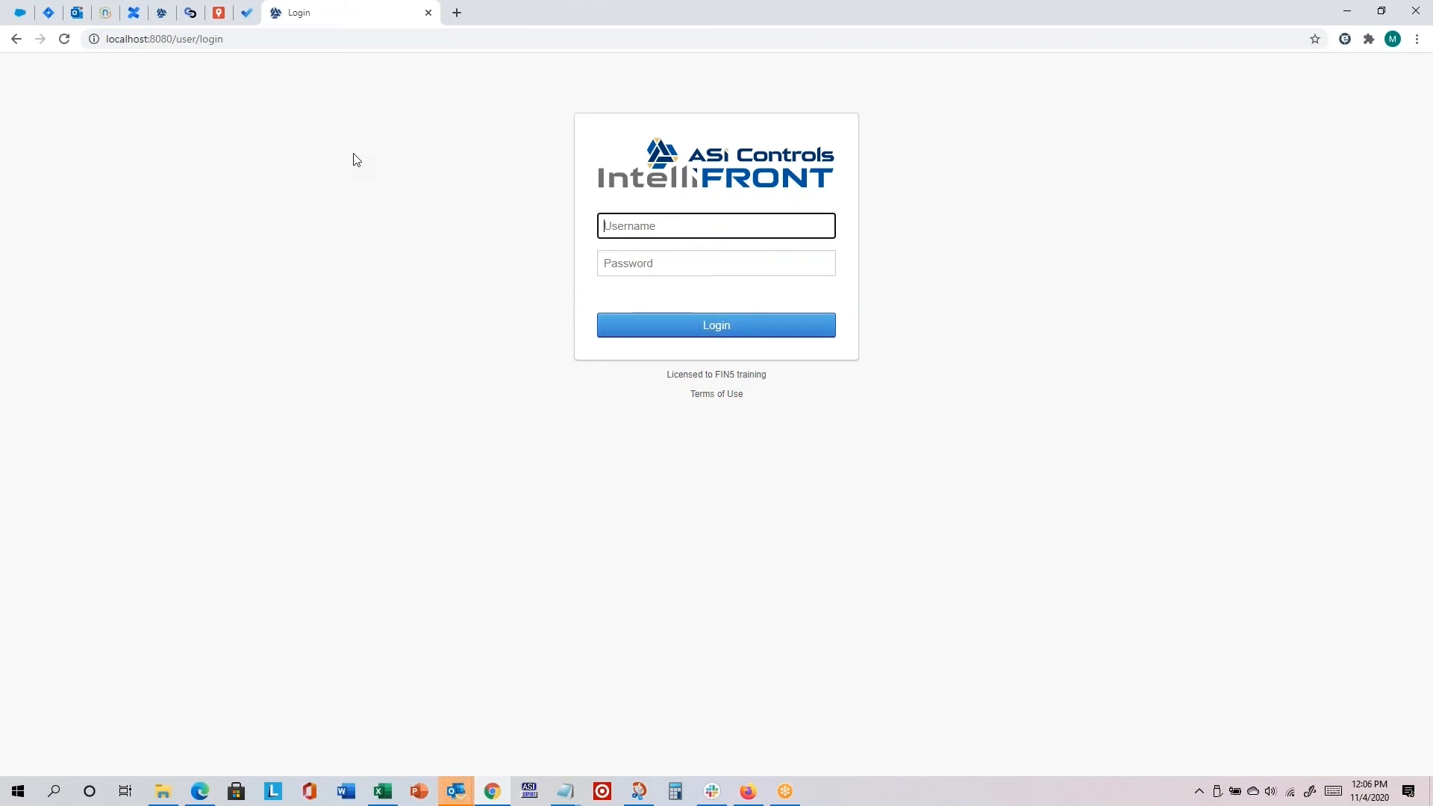
Step: Close the login tab and load localhost:8080/finMobile/novemberTraining in a new tab
left_click(429, 14)
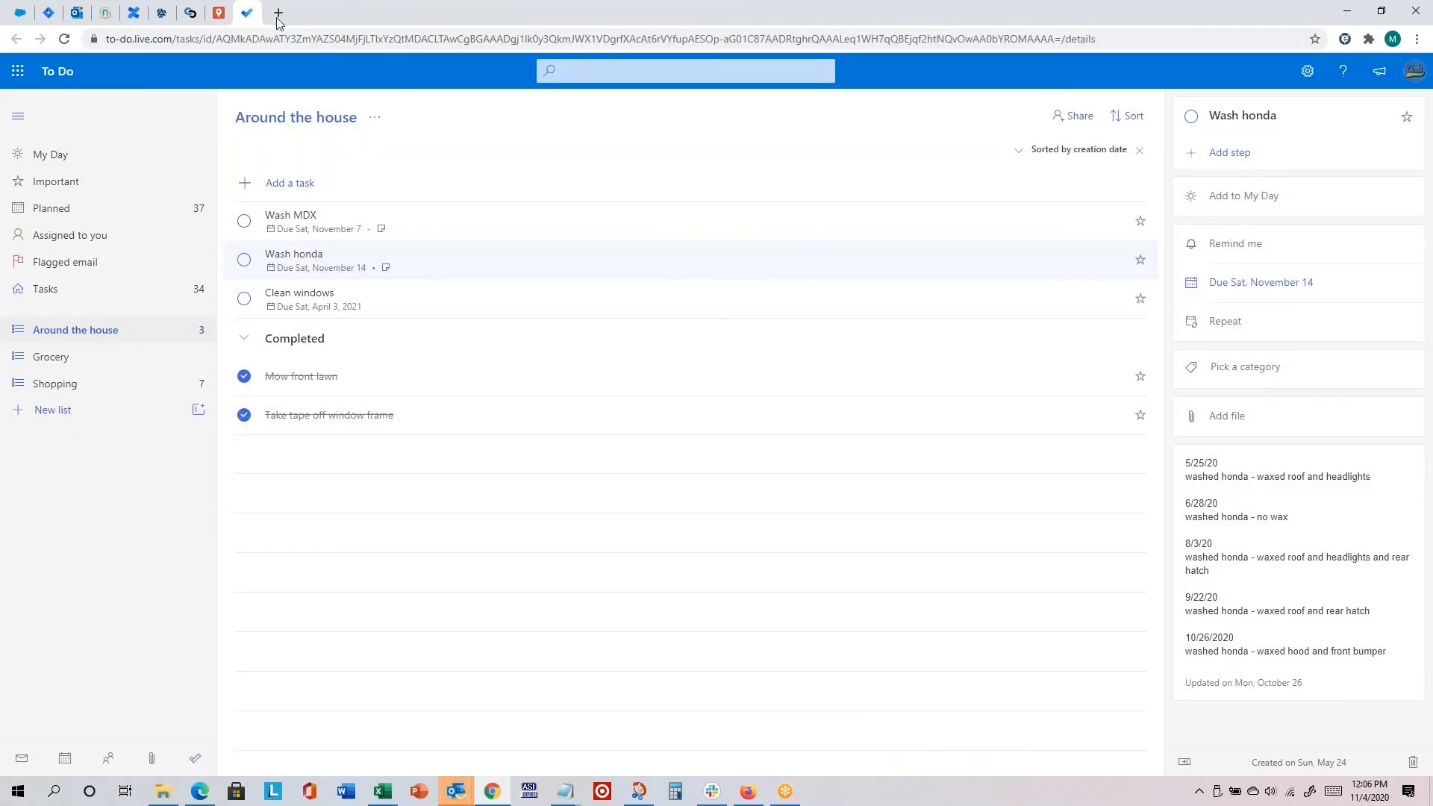
key("ctrl+t")
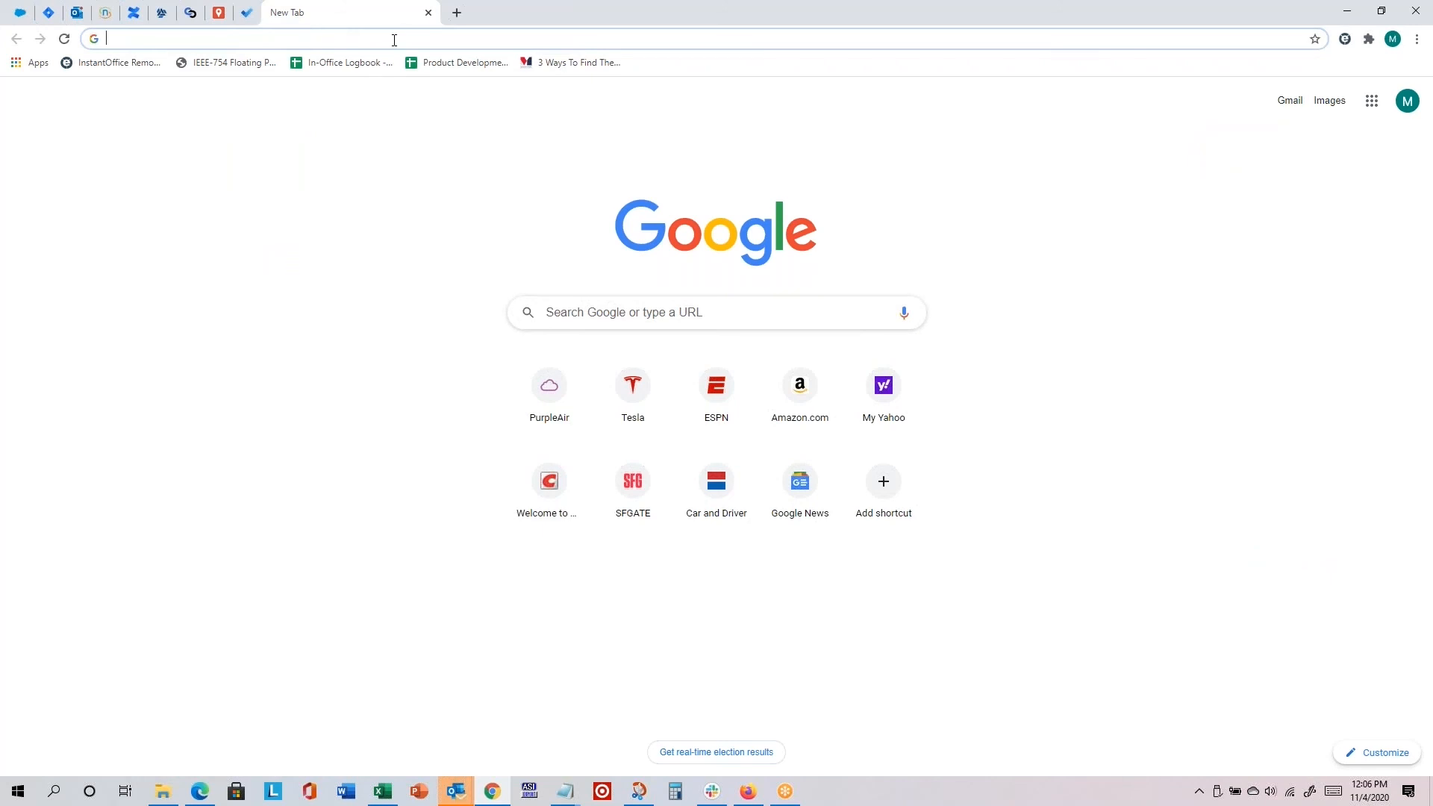
key("ctrl+v")
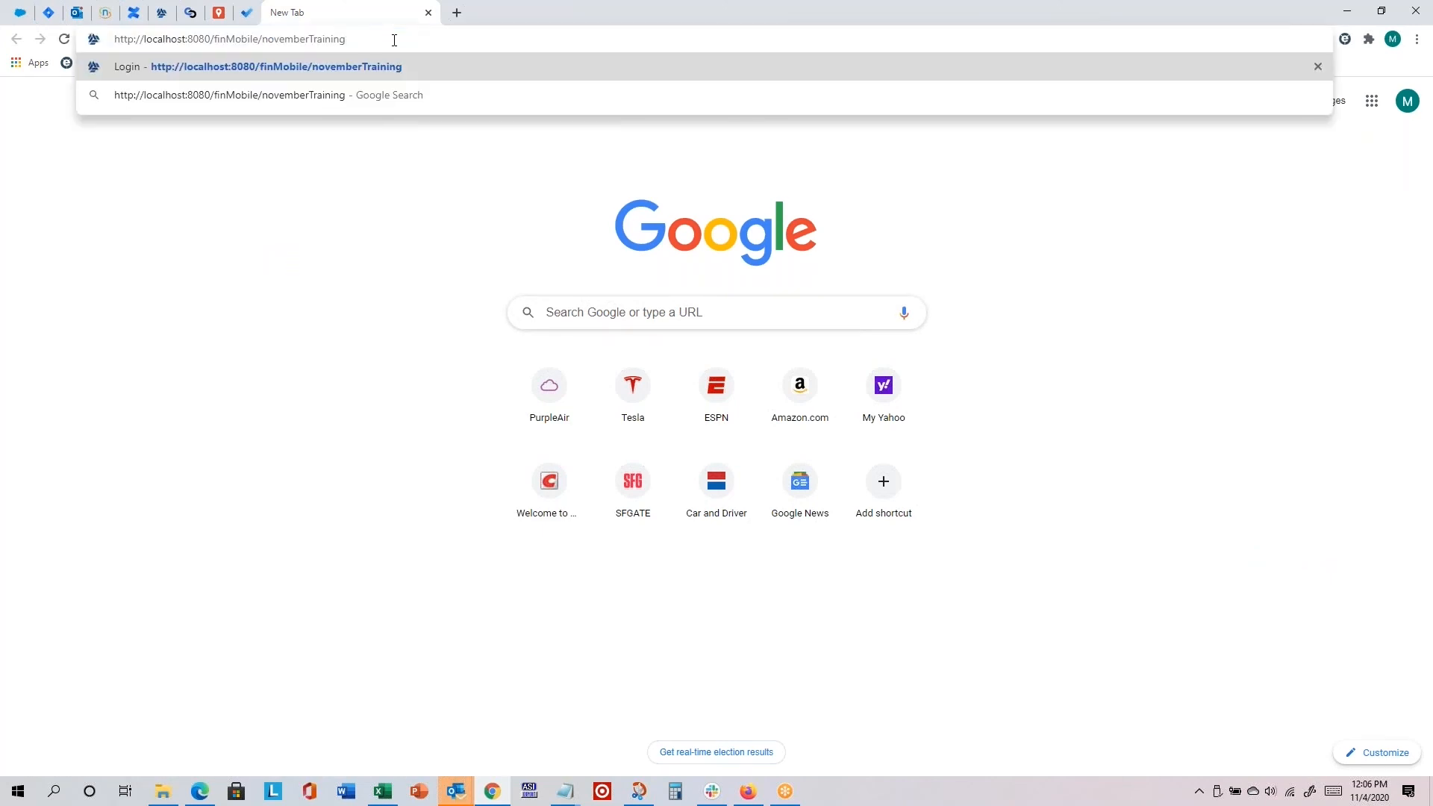
key("Return")
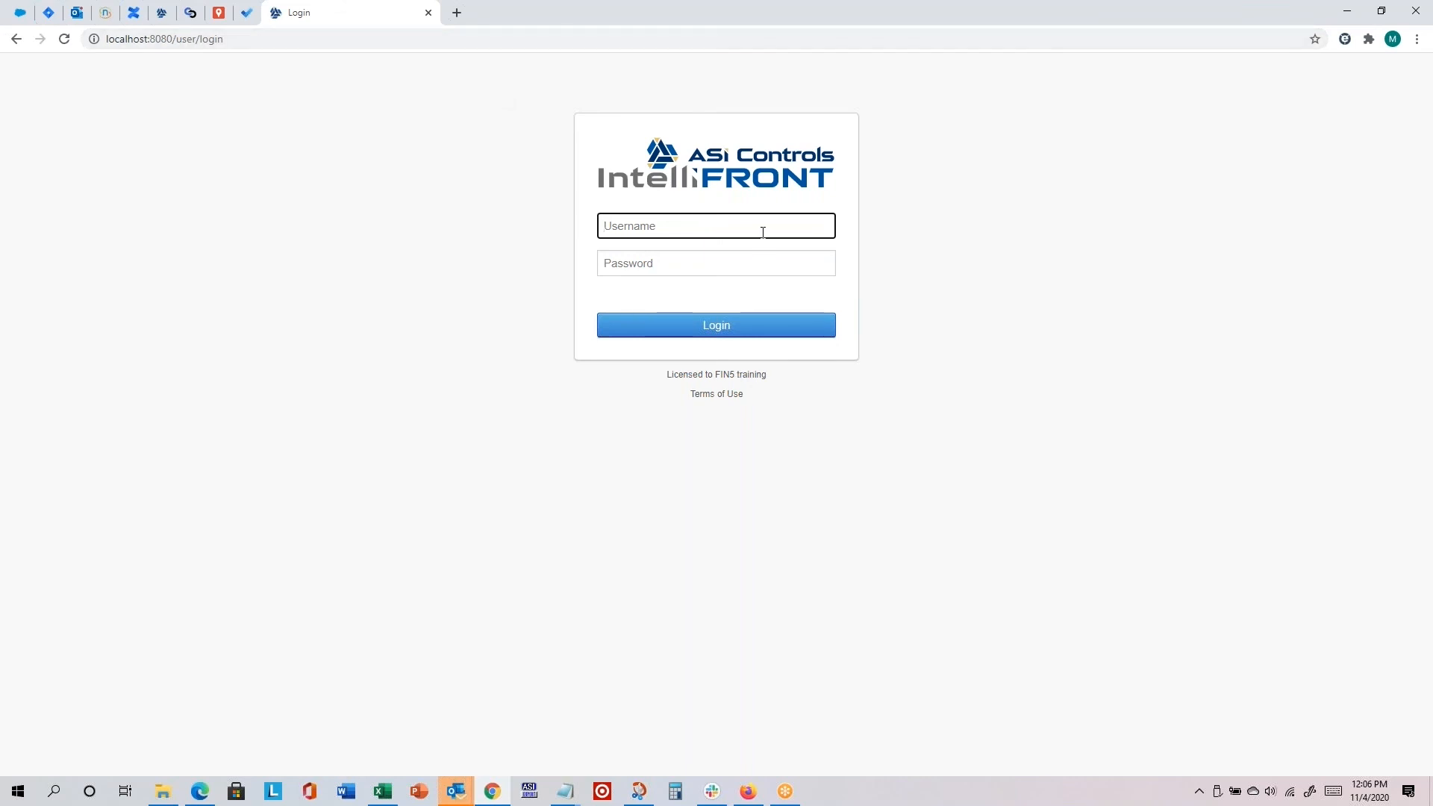
Step: Log in to the project with the admin account's username and password, correcting the username to all lowercase
type("Mike")
key("Tab")
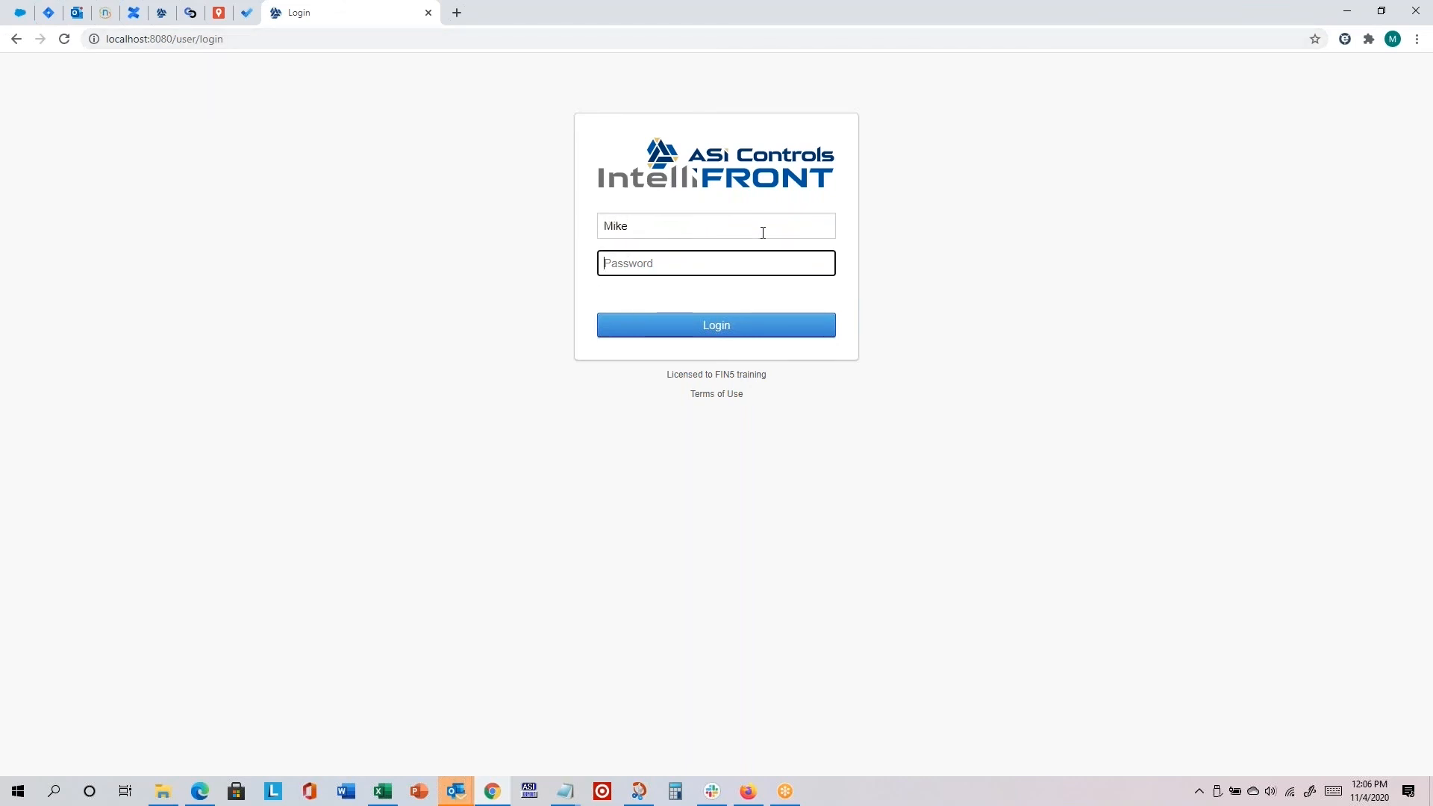
type("****")
left_click(770, 329)
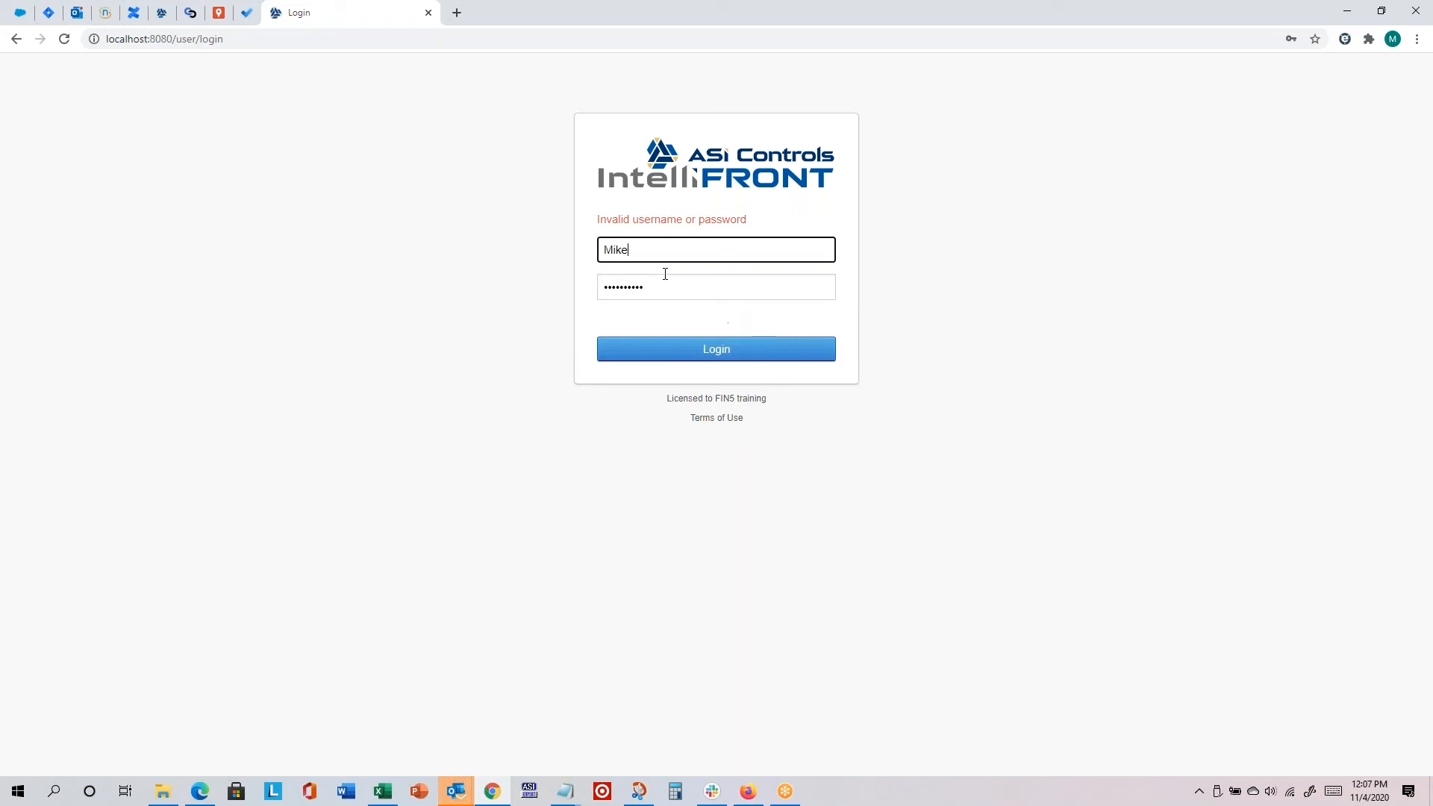
left_click_drag(665, 255, 538, 259)
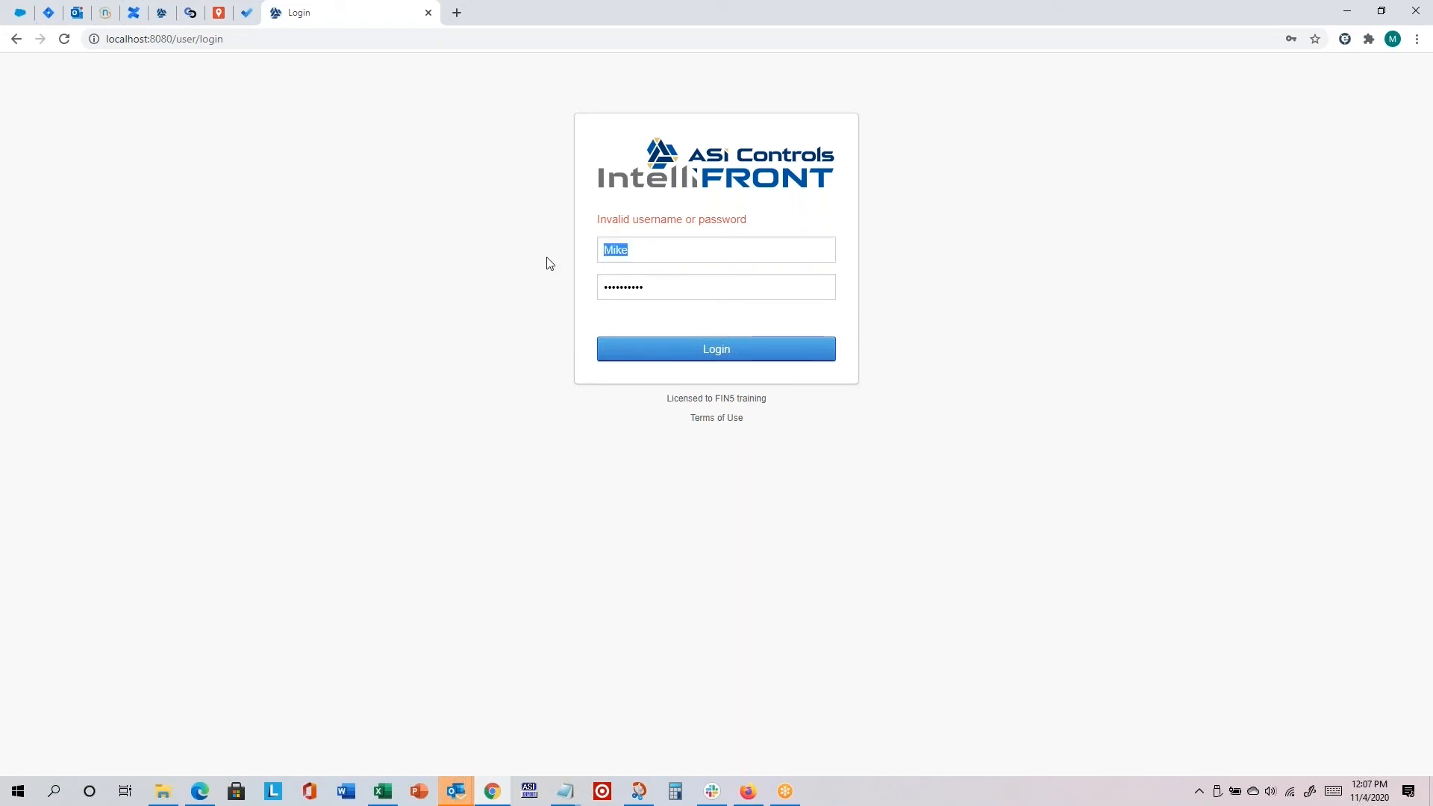
type("mike")
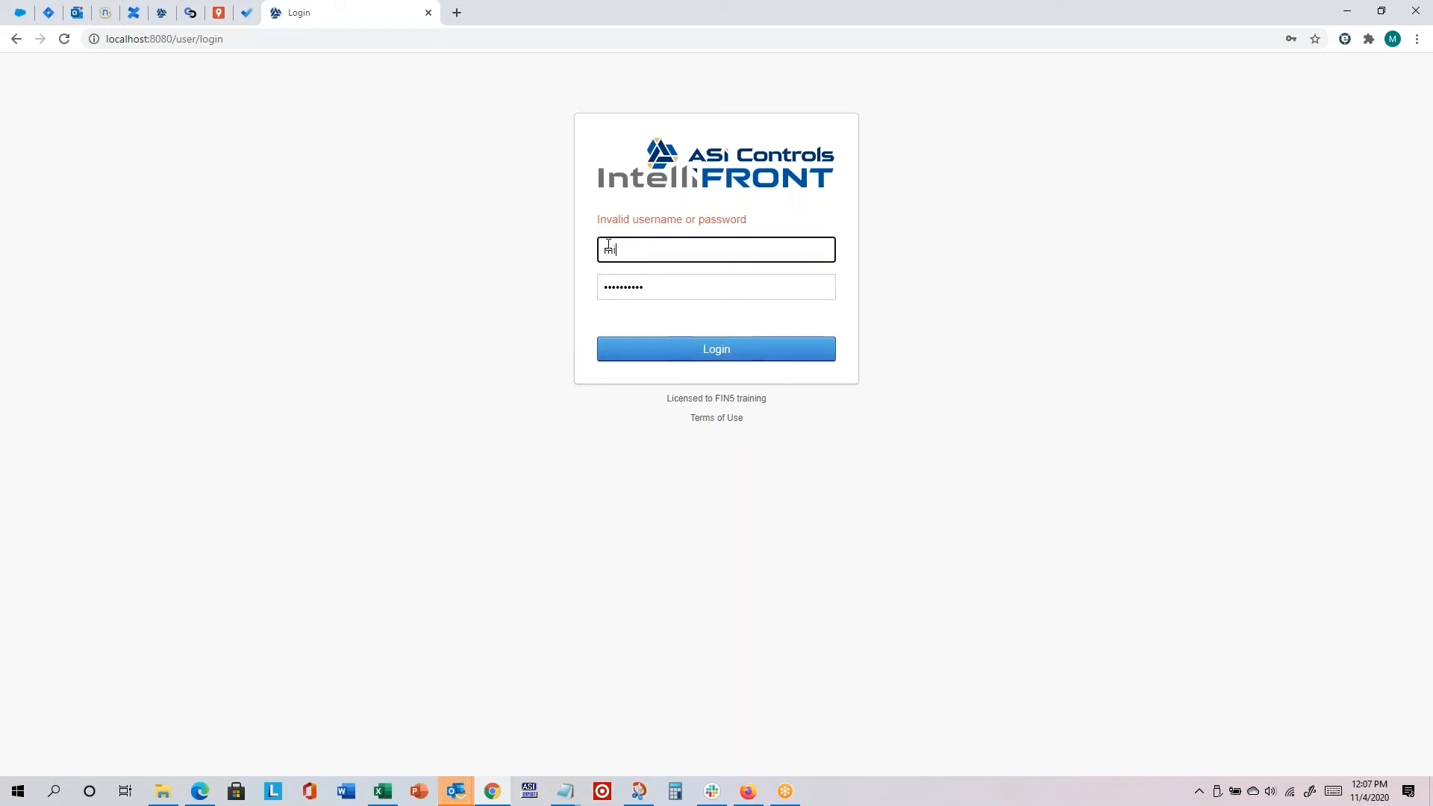
left_click(739, 349)
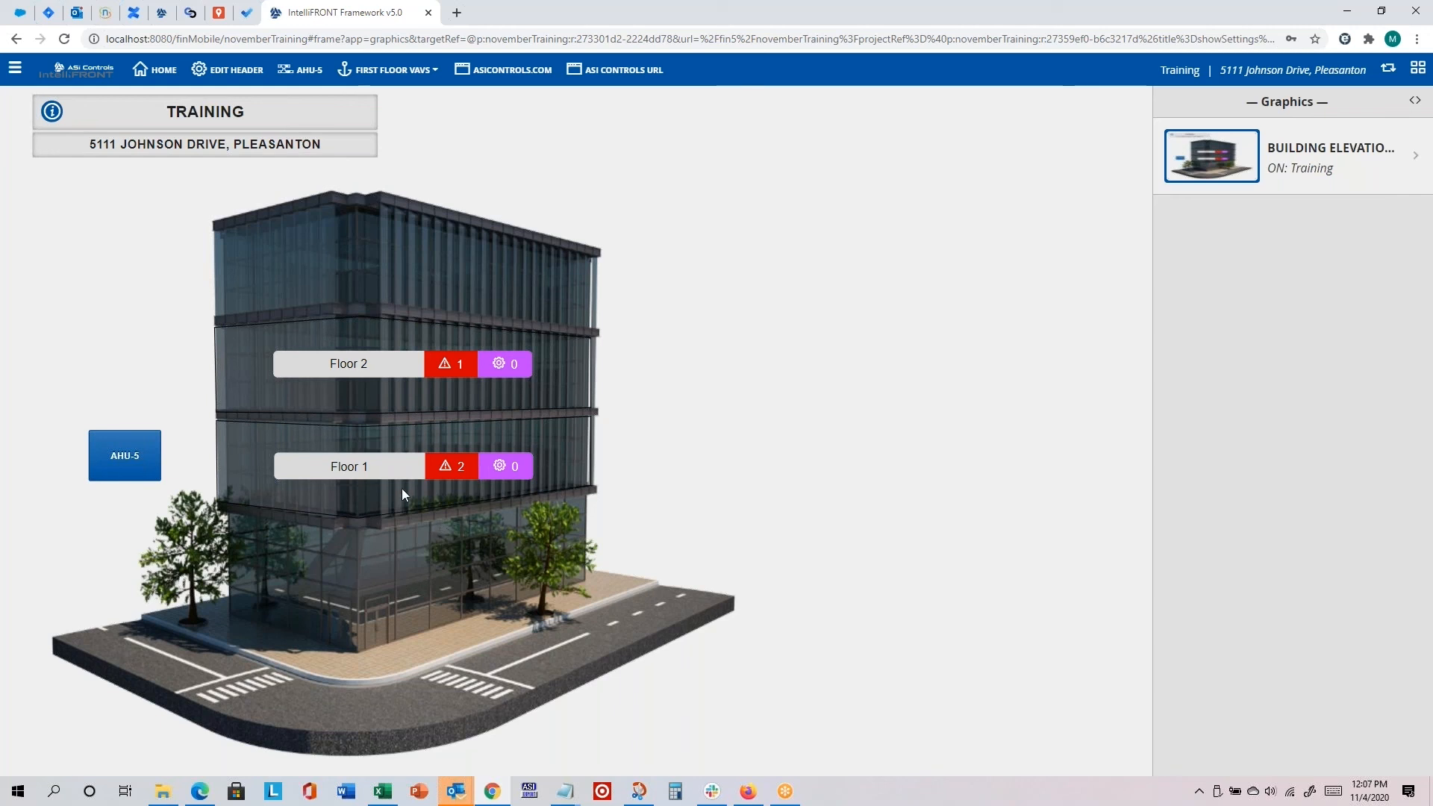
Step: Open the Floor 1 graphic and copy its page address from "#frame" through to the end
left_click(294, 467)
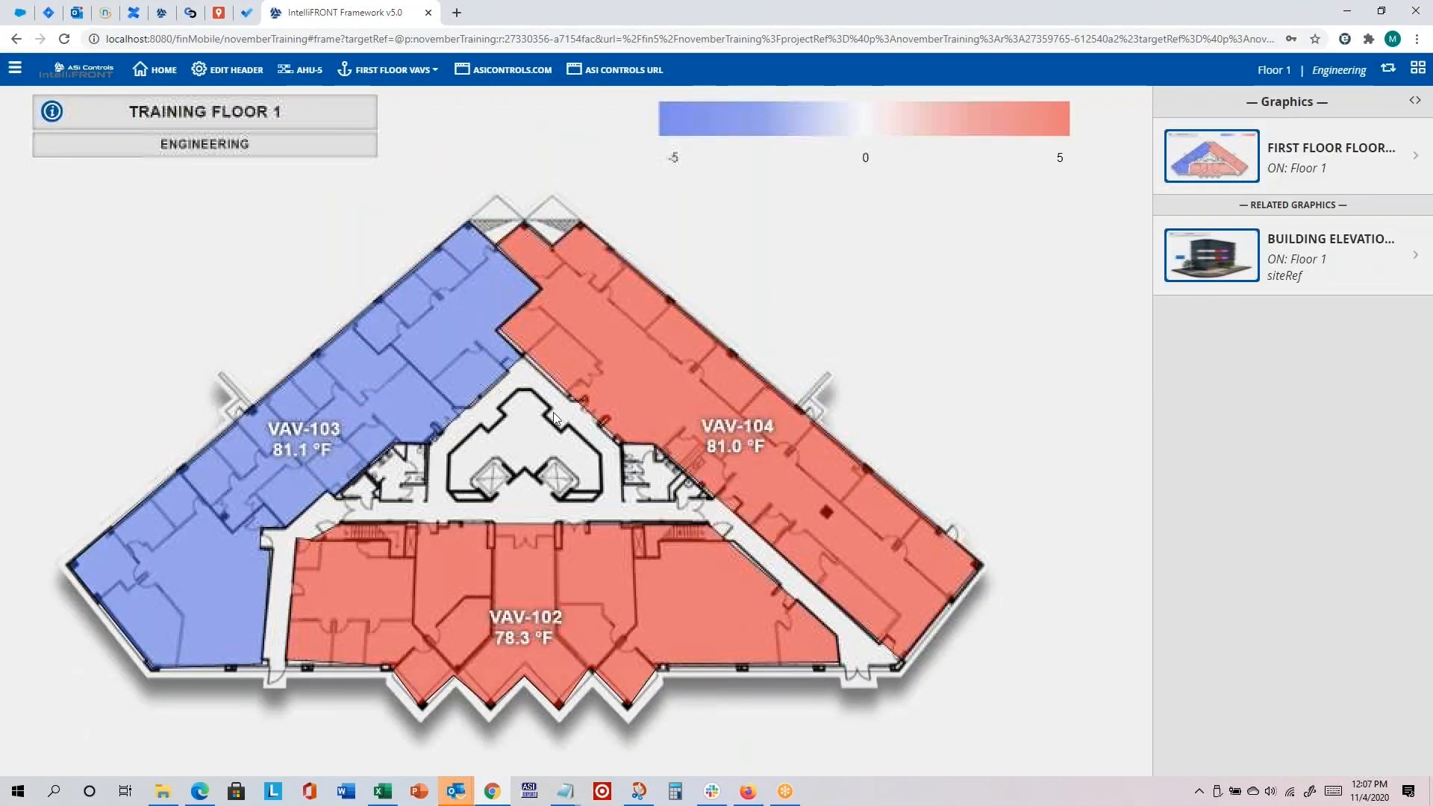
left_click(307, 38)
key("End")
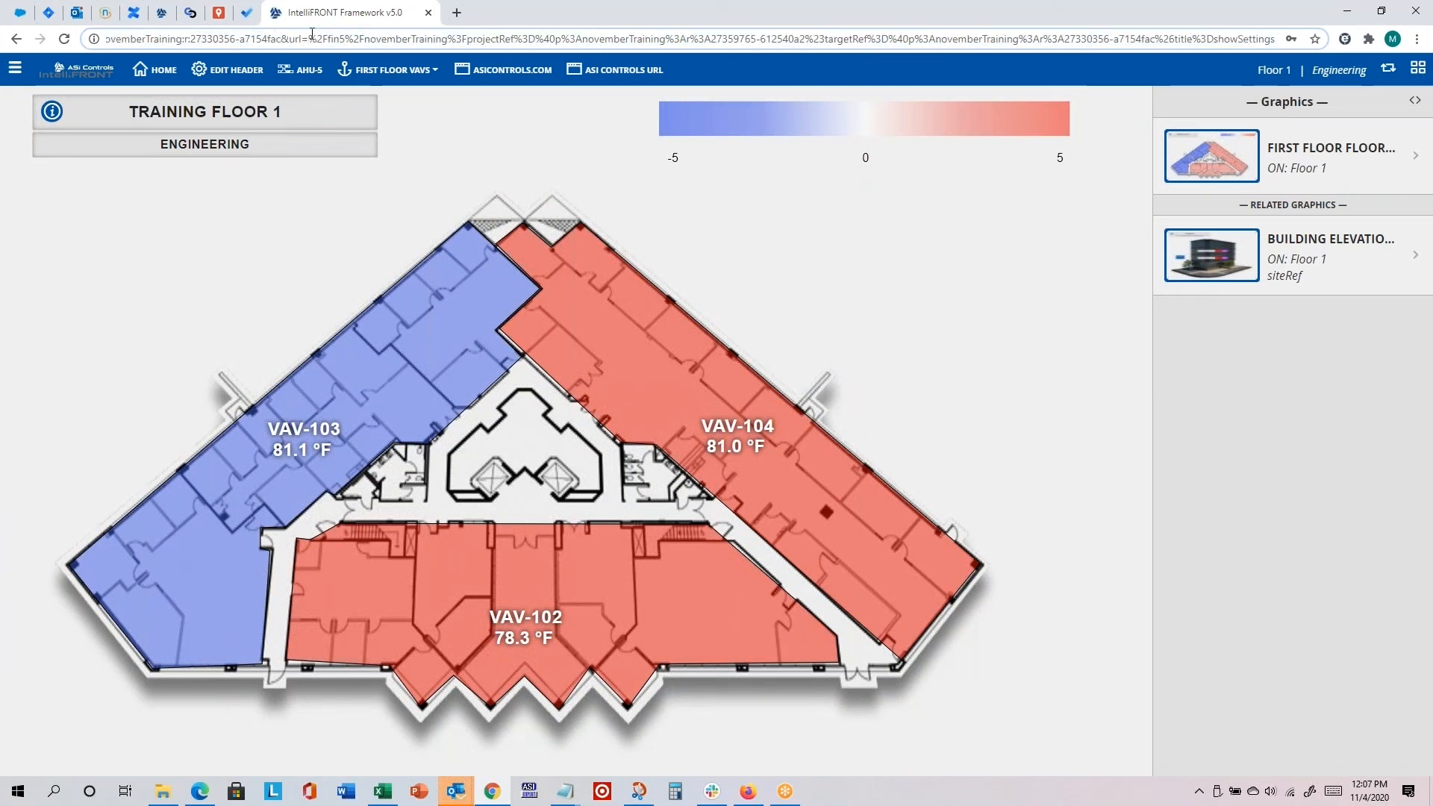
key("Home")
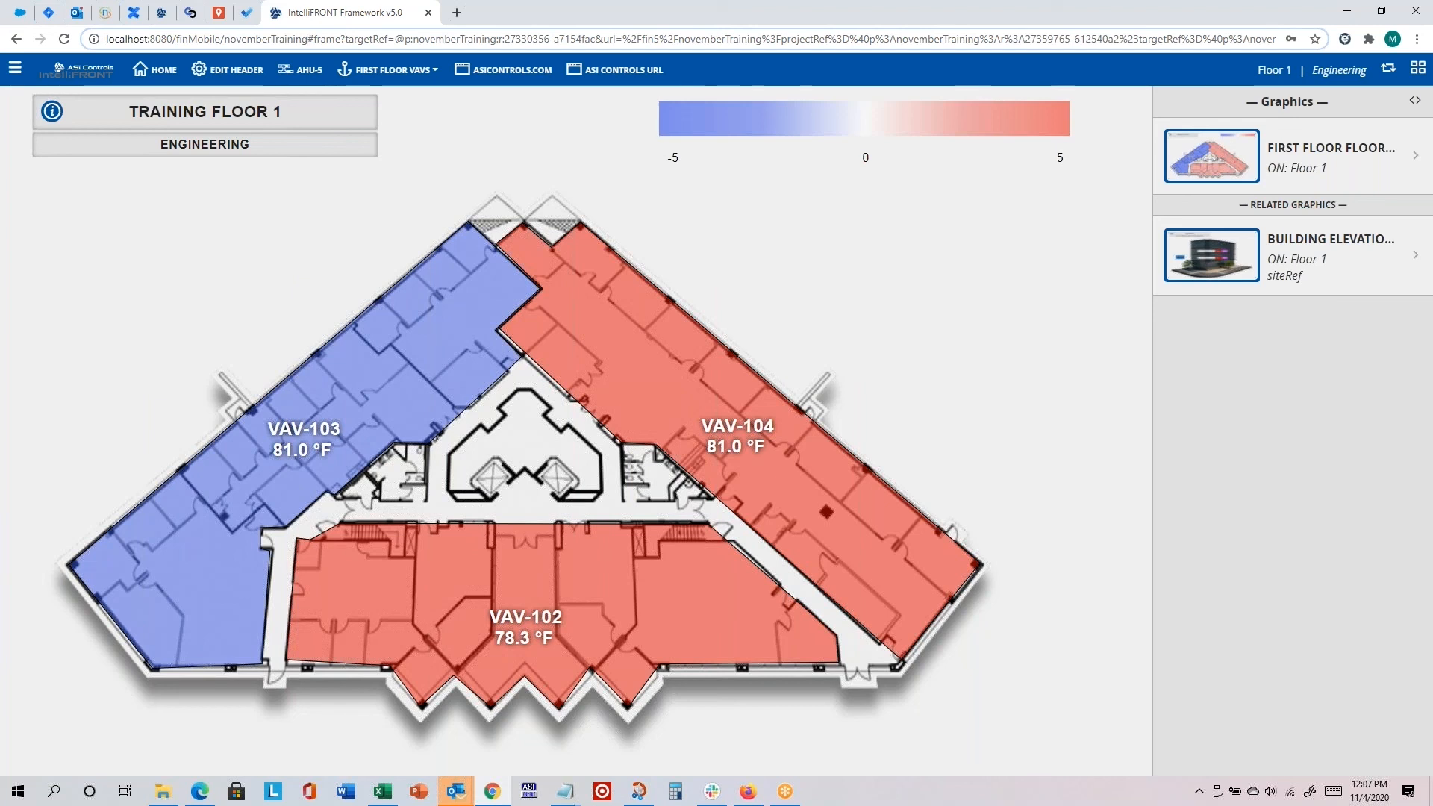
left_click(320, 39)
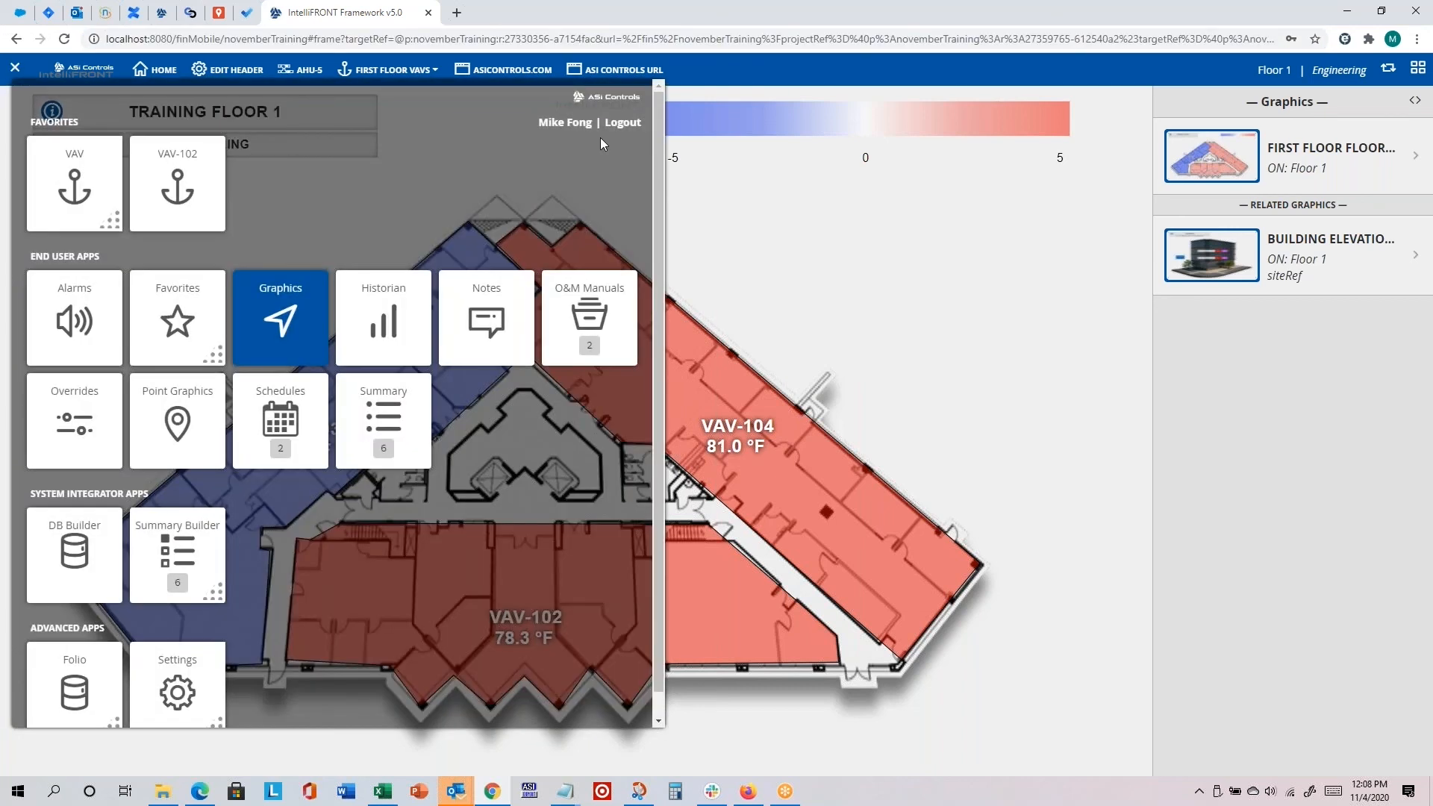
Step: Log out of the admin account and log in as su with the account password
left_click(624, 123)
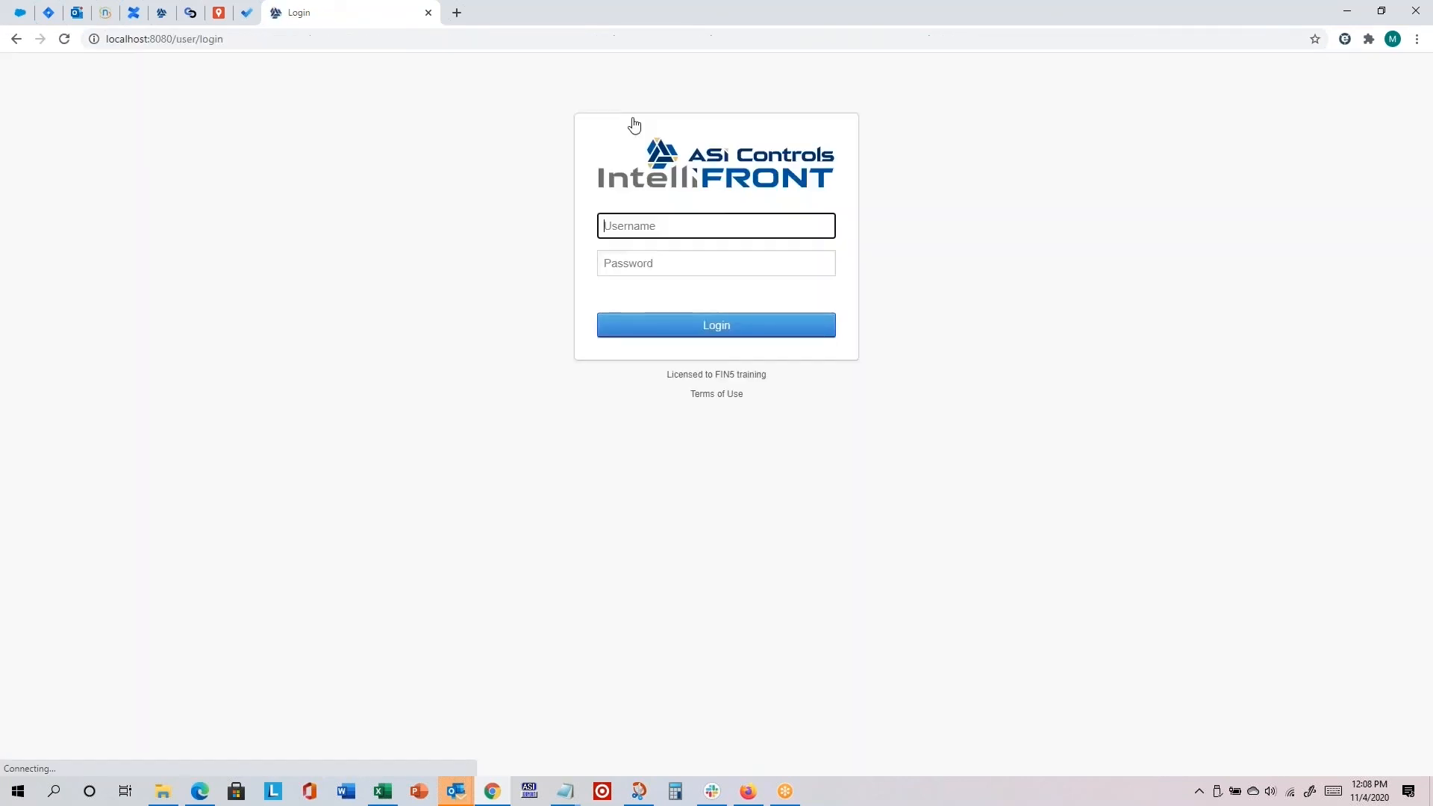
type("su")
key("Tab")
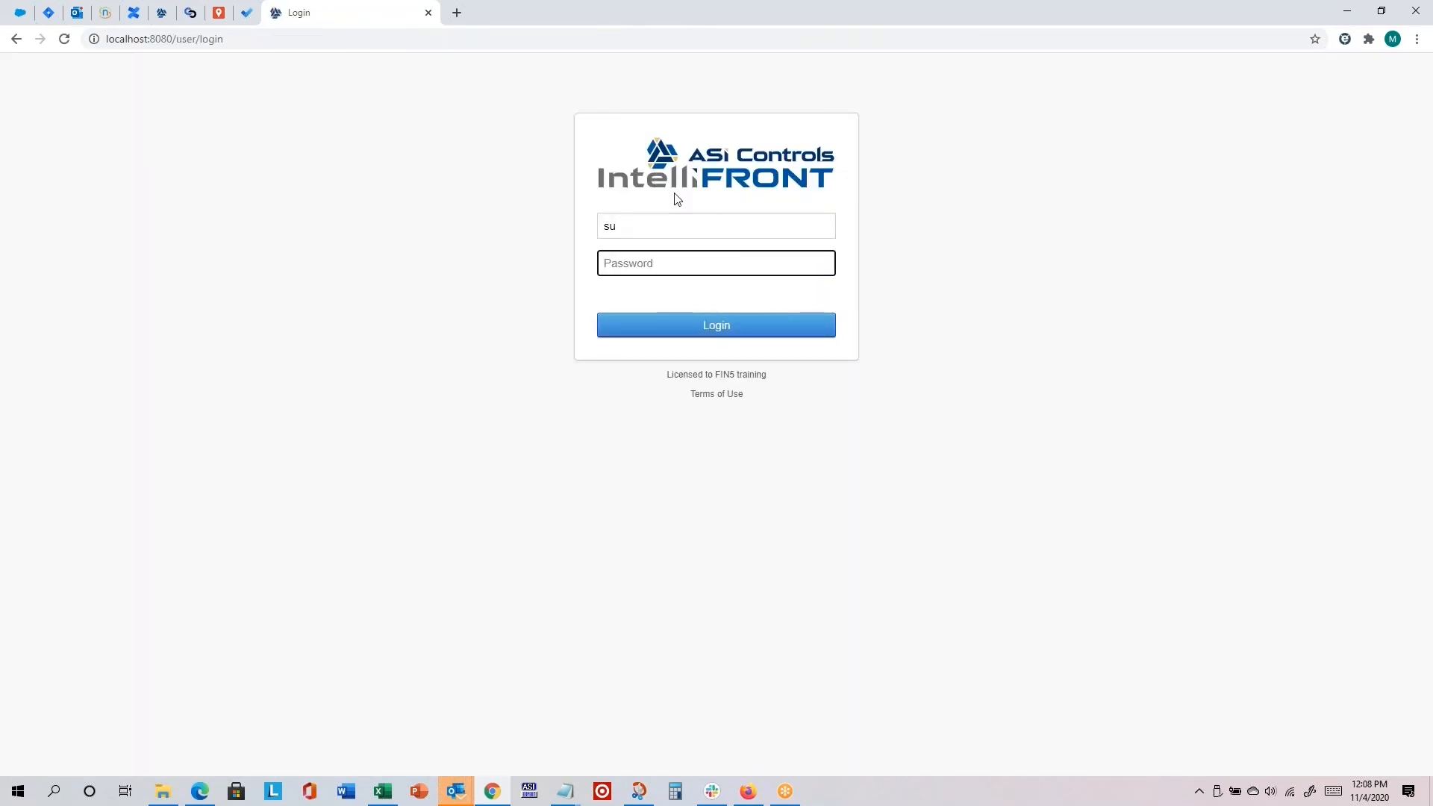
type("••••••••••")
left_click(706, 326)
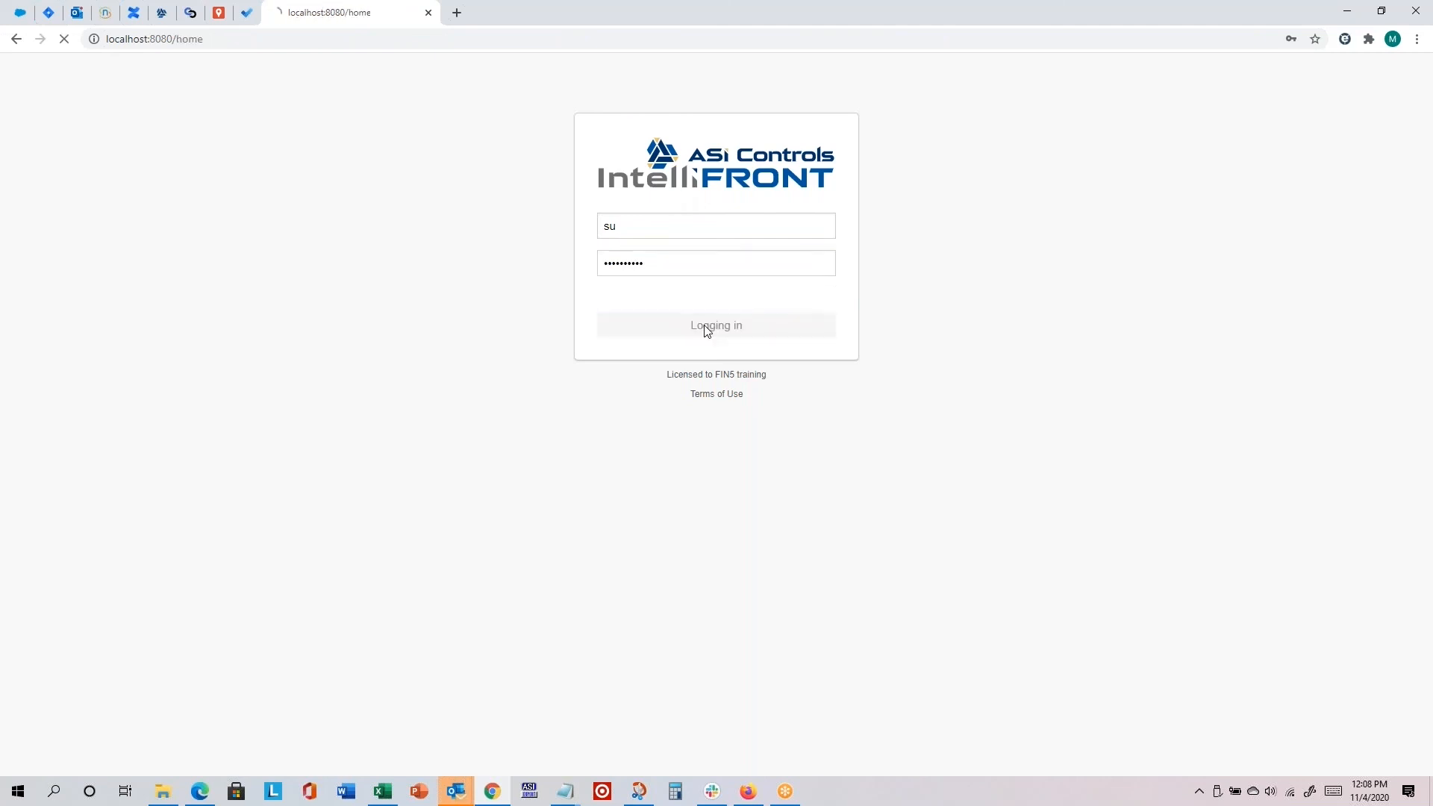
Step: Edit the admin user whose default is the custom header, set the Homepath to the copied "#frame" address portion, and save
left_click(41, 179)
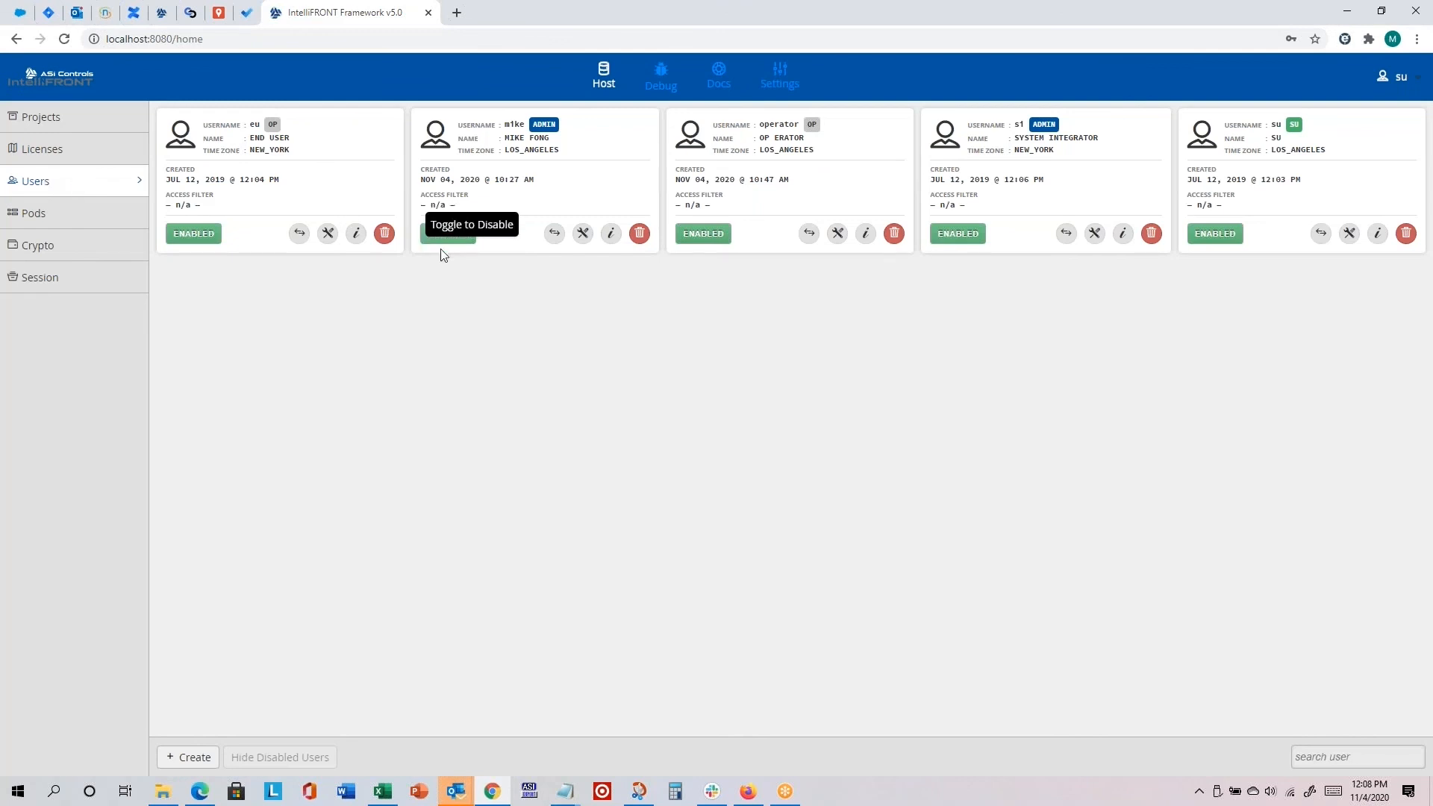
left_click(583, 234)
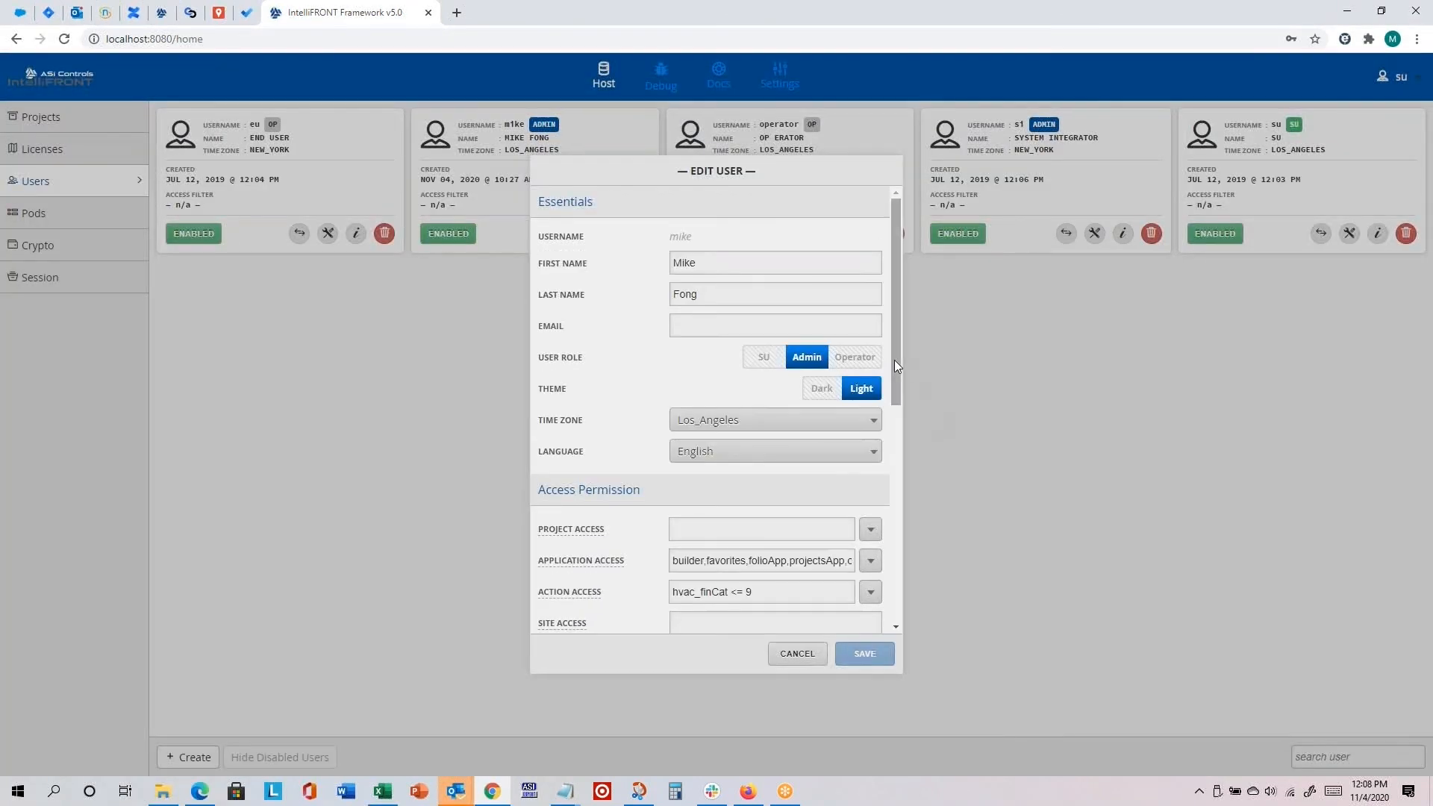
left_click_drag(895, 360, 890, 603)
left_click(725, 612)
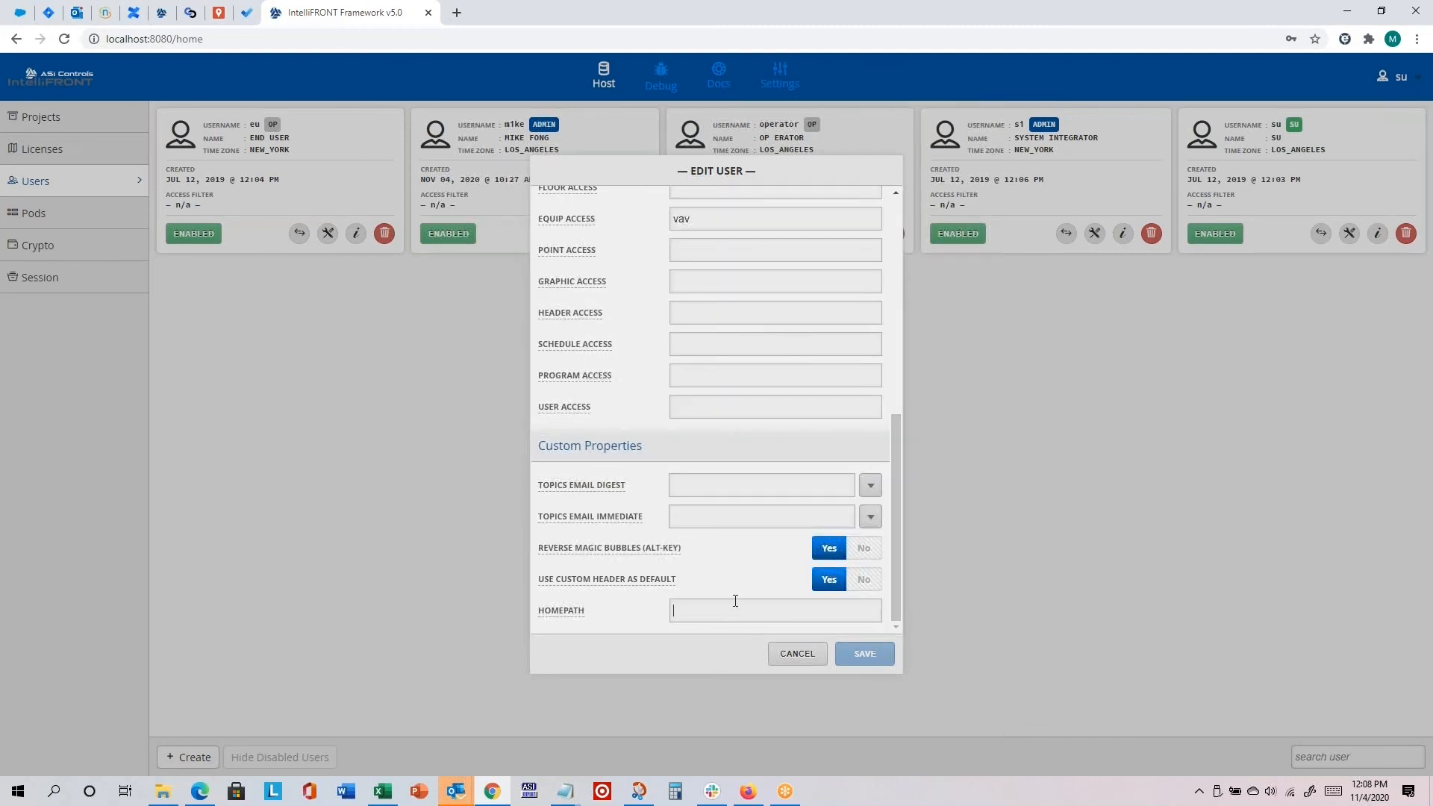
key("ctrl+v")
key("Home")
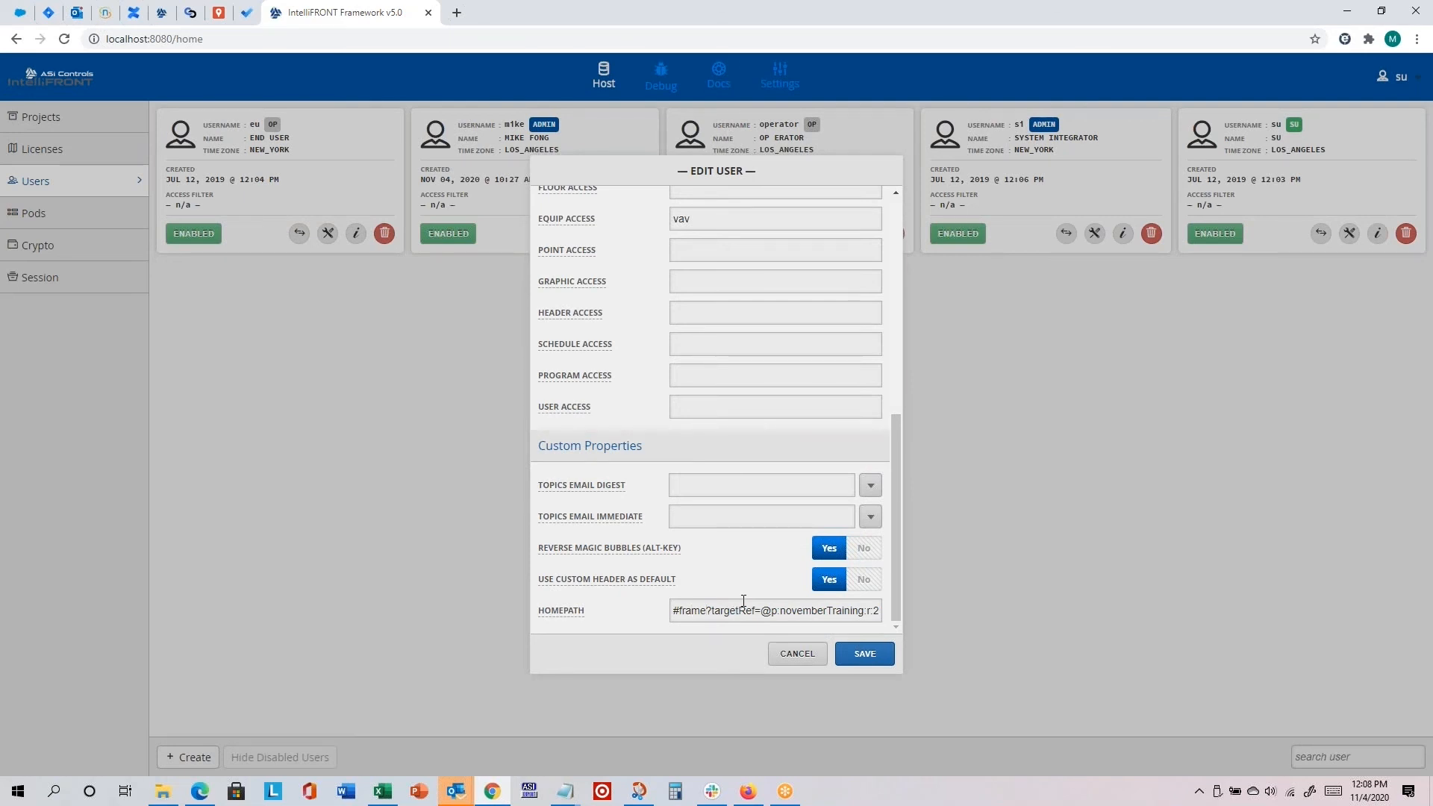
left_click(866, 654)
left_click(736, 466)
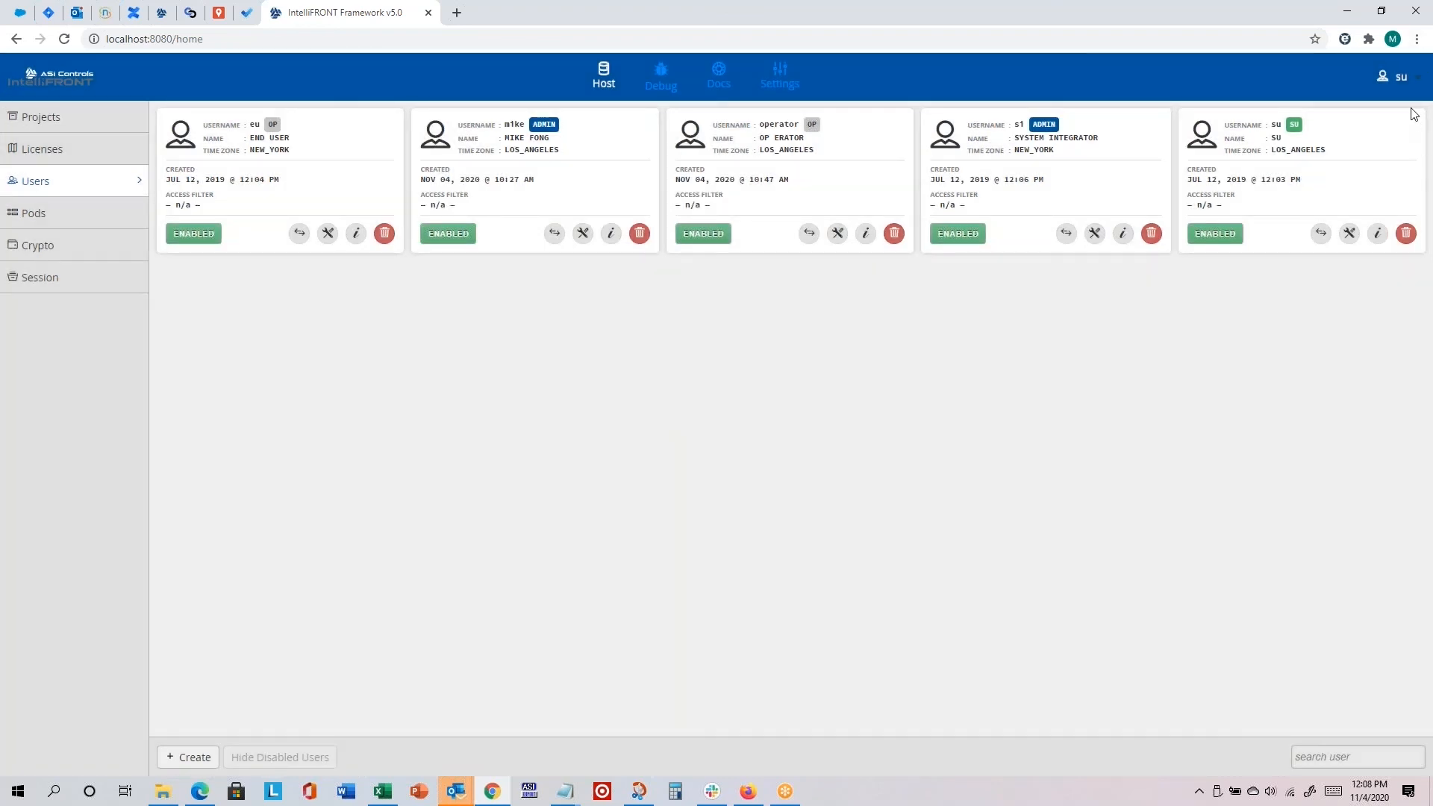
Step: Log out of su, replace the login tab with a new one, and load localhost:8080/finMobile/novemberTraining
left_click(1413, 80)
left_click(1357, 132)
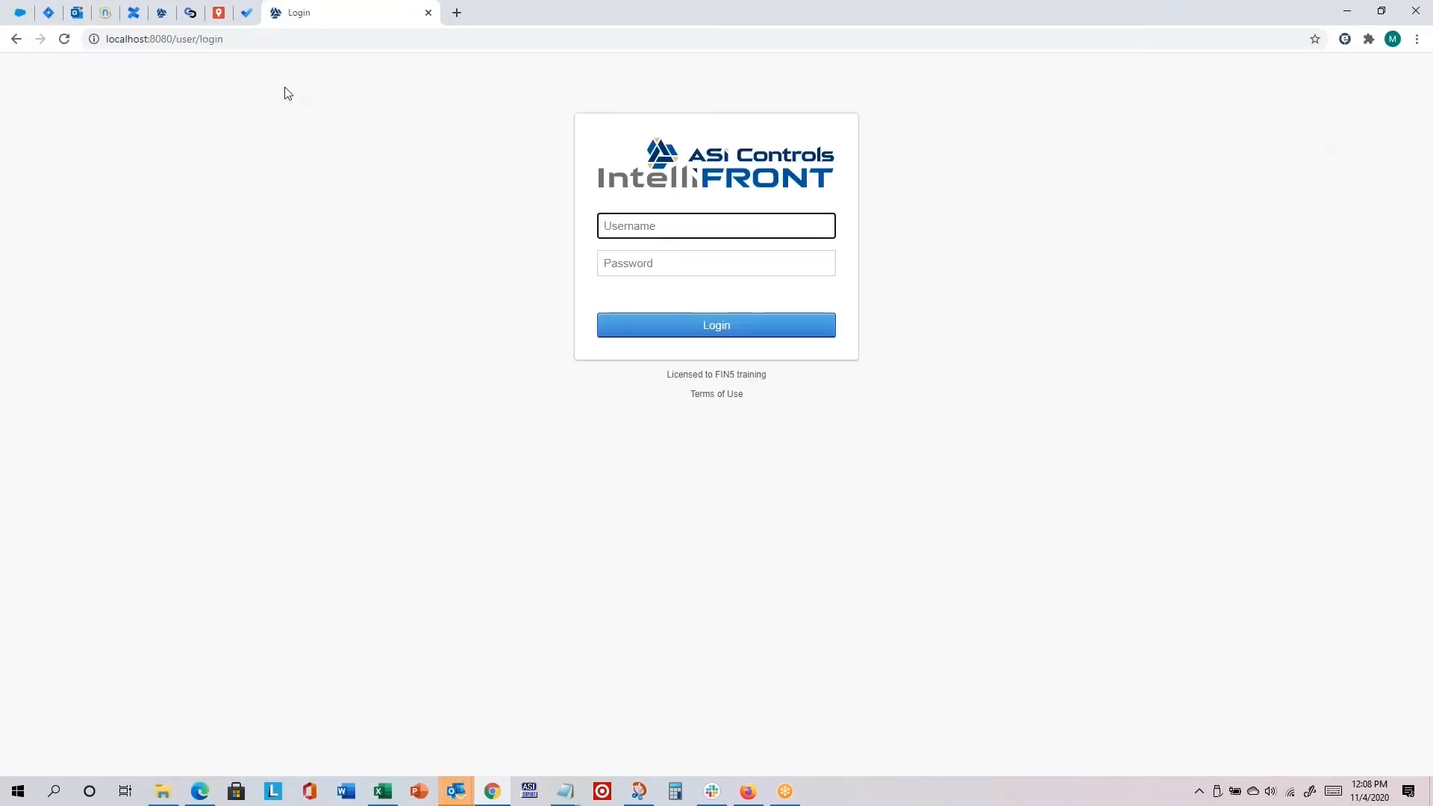
left_click(459, 13)
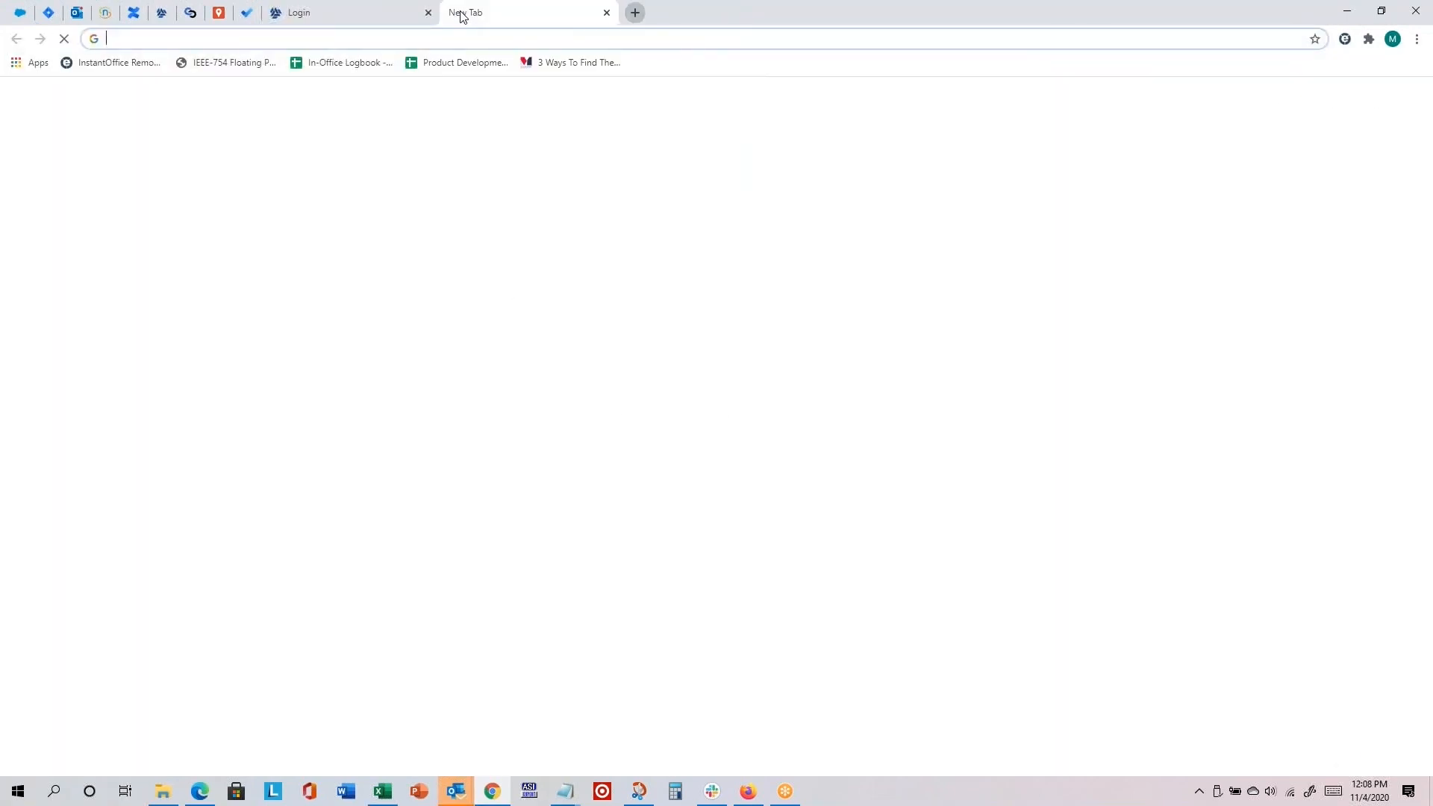
left_click(429, 12)
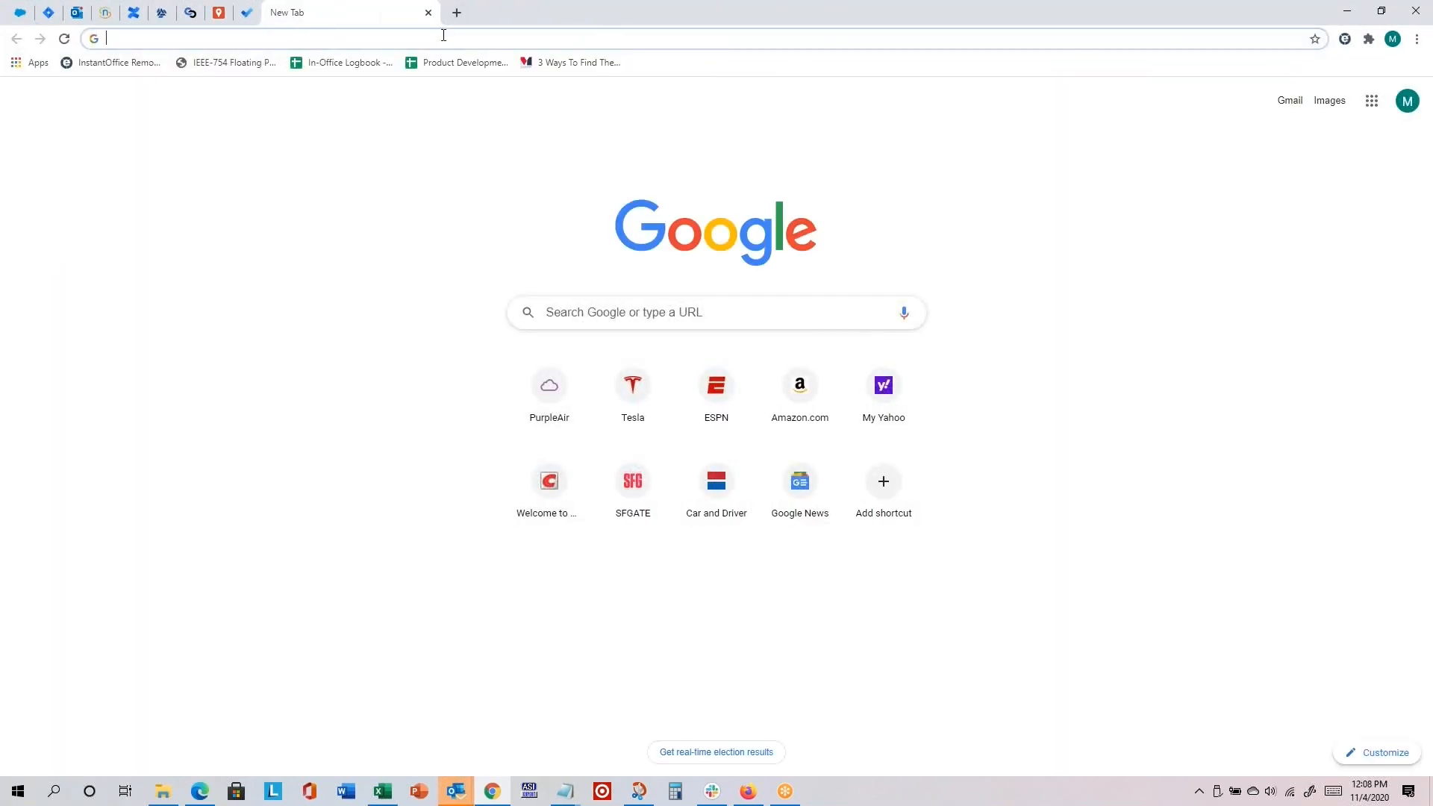
left_click(452, 40)
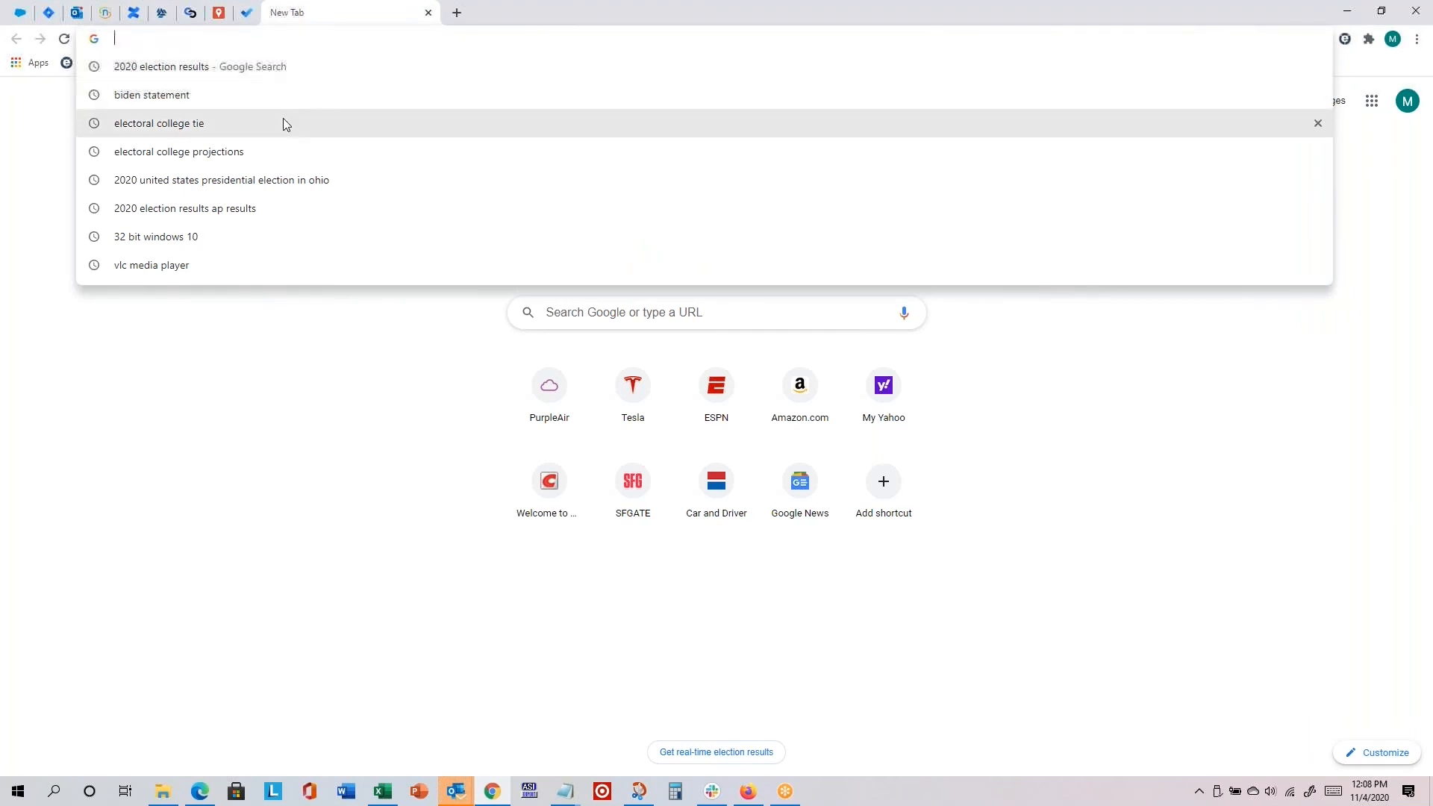
type("local")
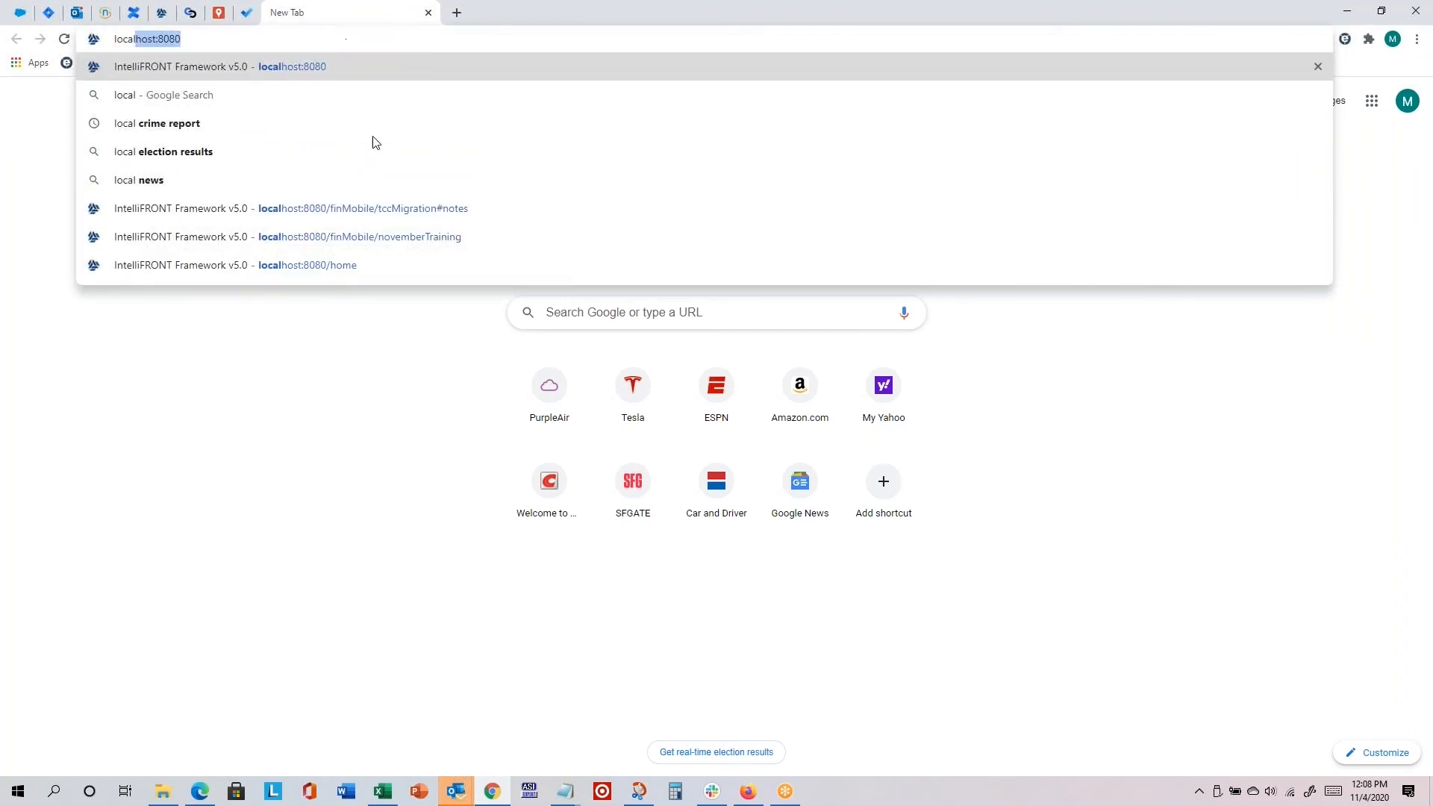
left_click(390, 237)
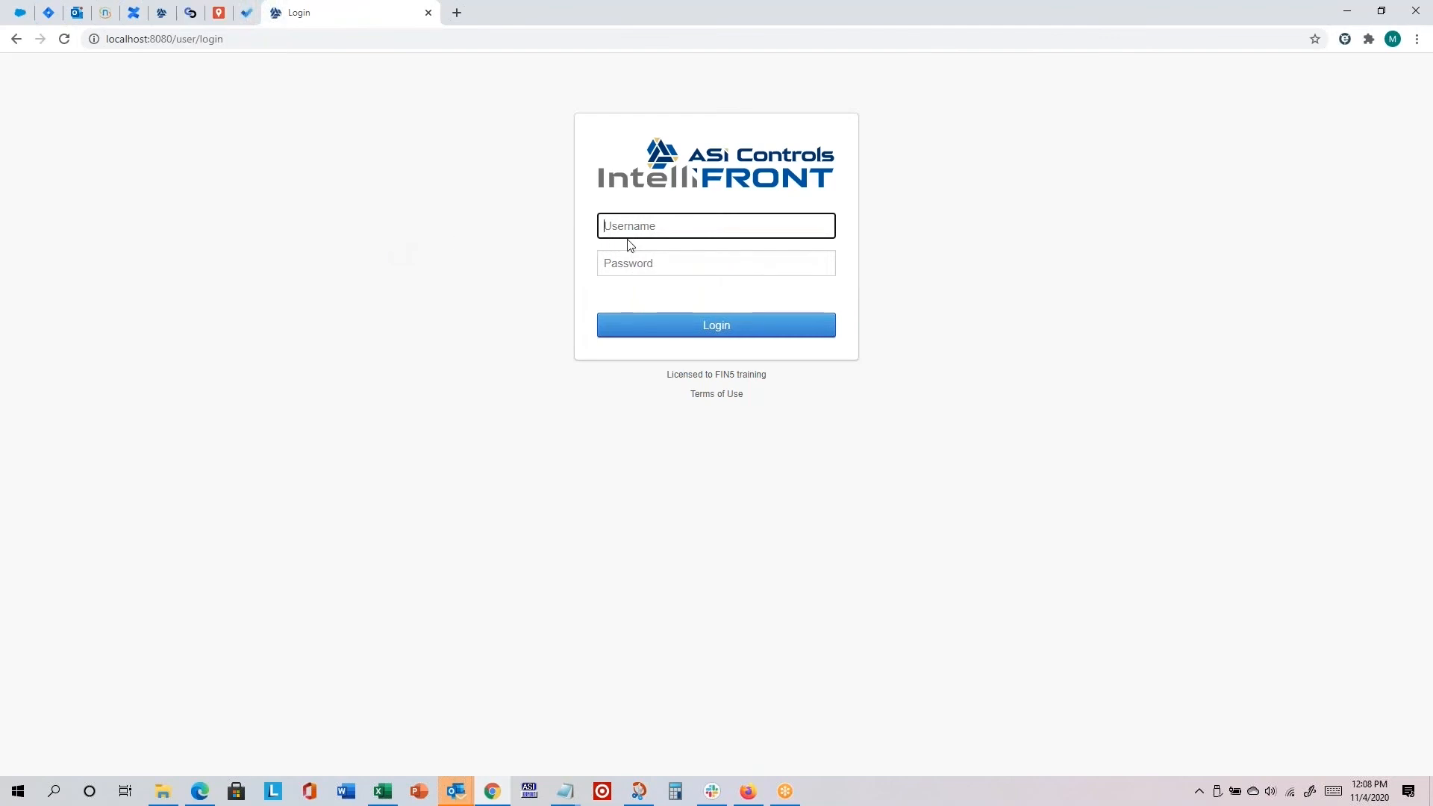
Step: Log in to the project with the admin user's username and password, re-entering the password after the first attempt
type("ike")
key("Tab")
type("•••")
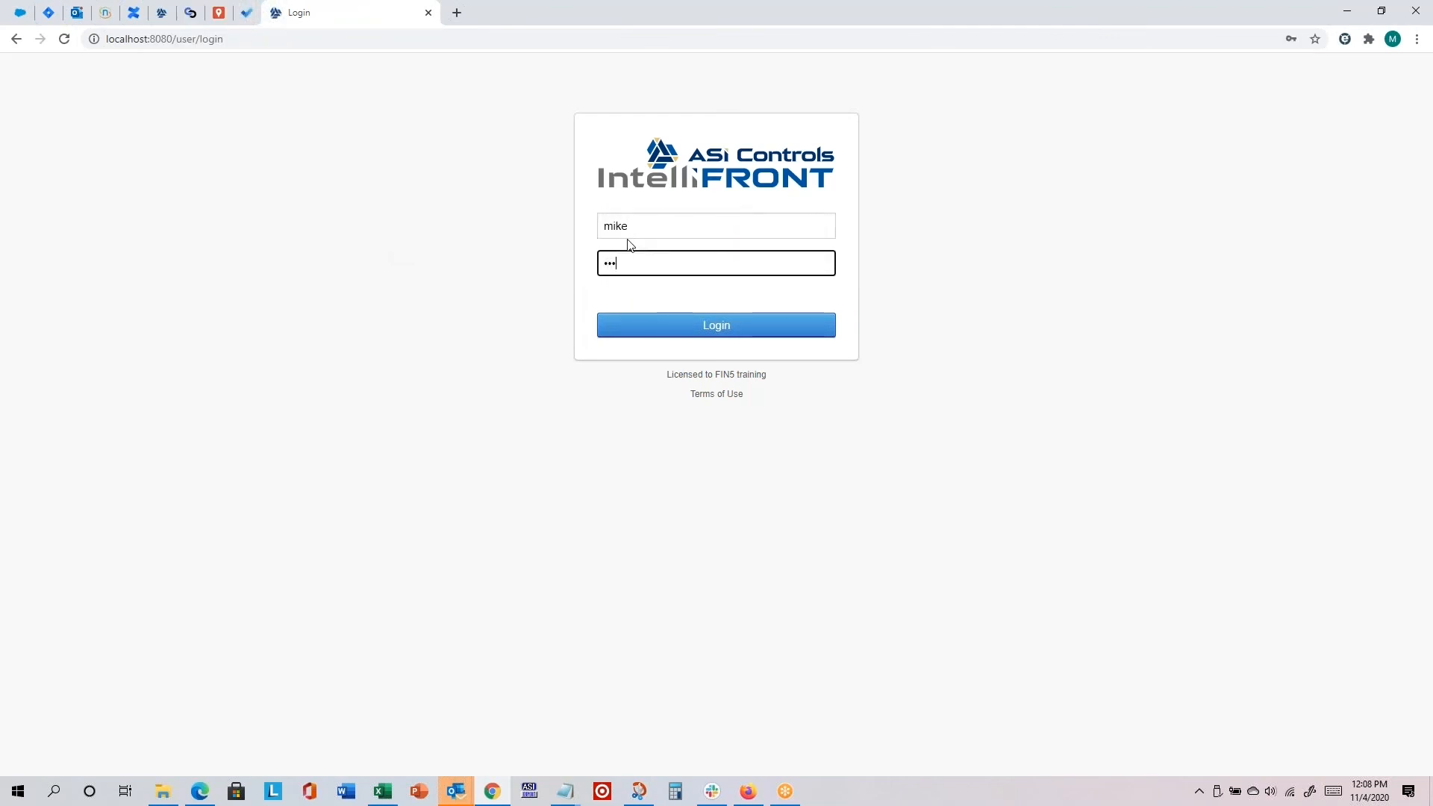
type("•••")
left_click(708, 327)
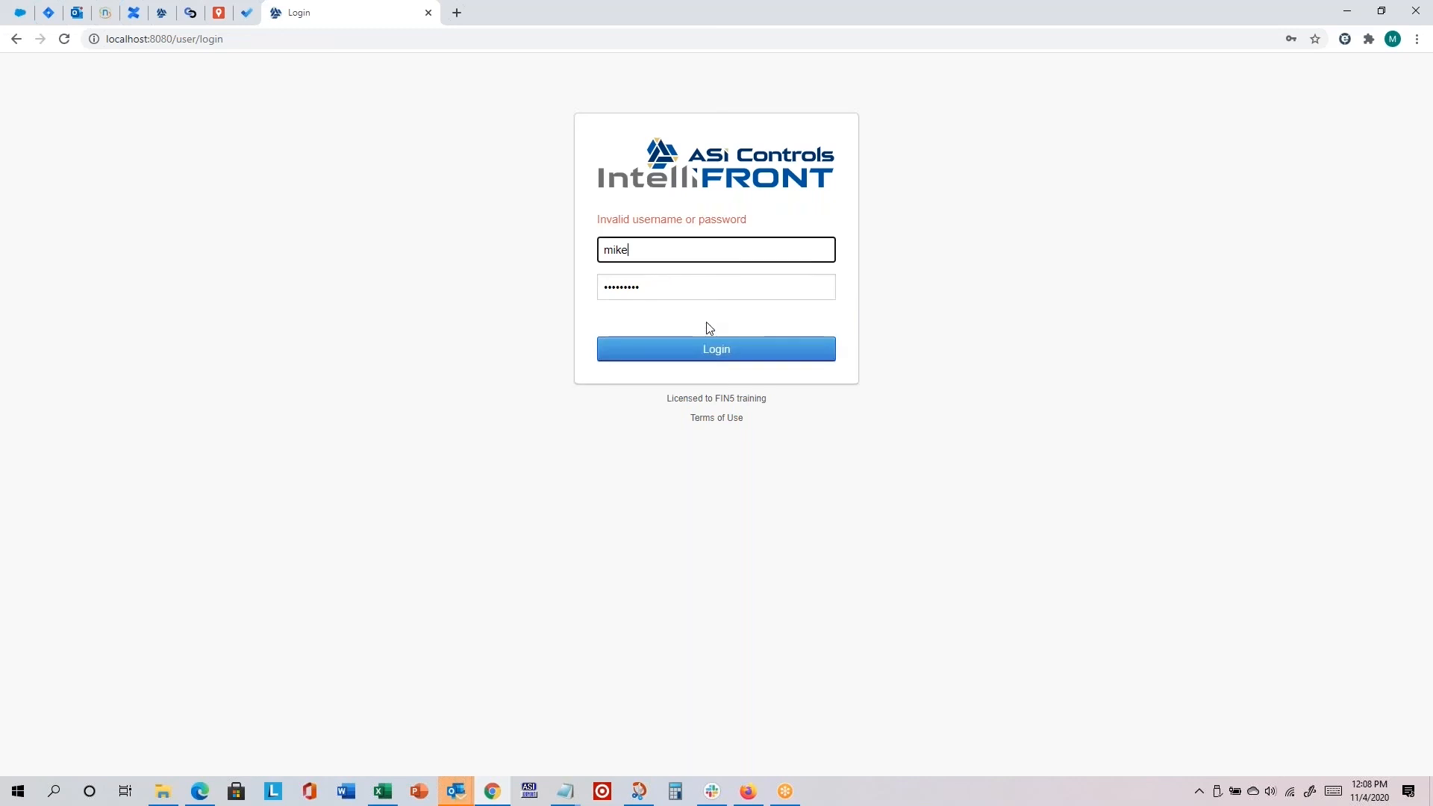
type("•••")
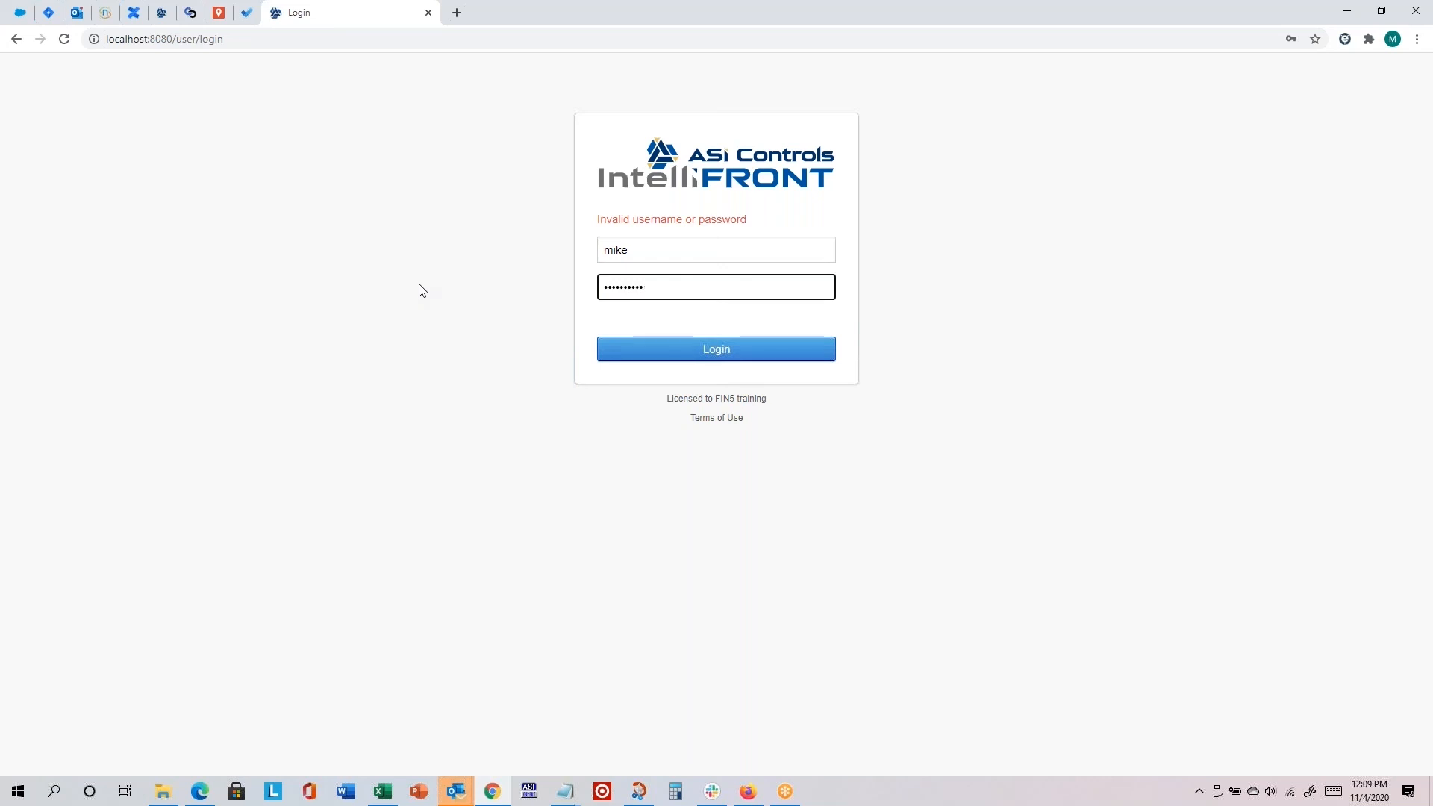
left_click(709, 357)
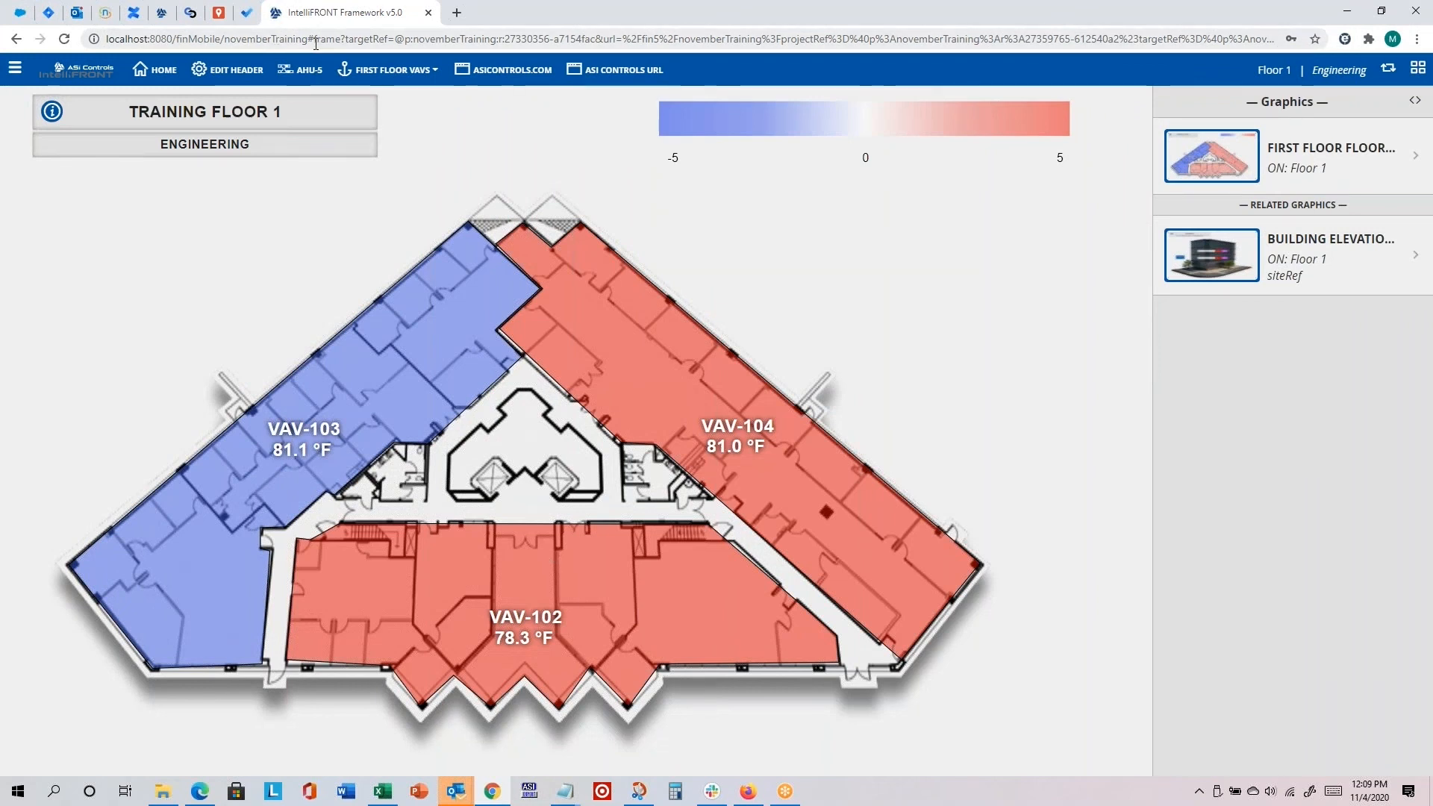
Step: Examine the loaded page's address around the "#frame" portion that follows novemberTraining
left_click(259, 44)
left_click(308, 39)
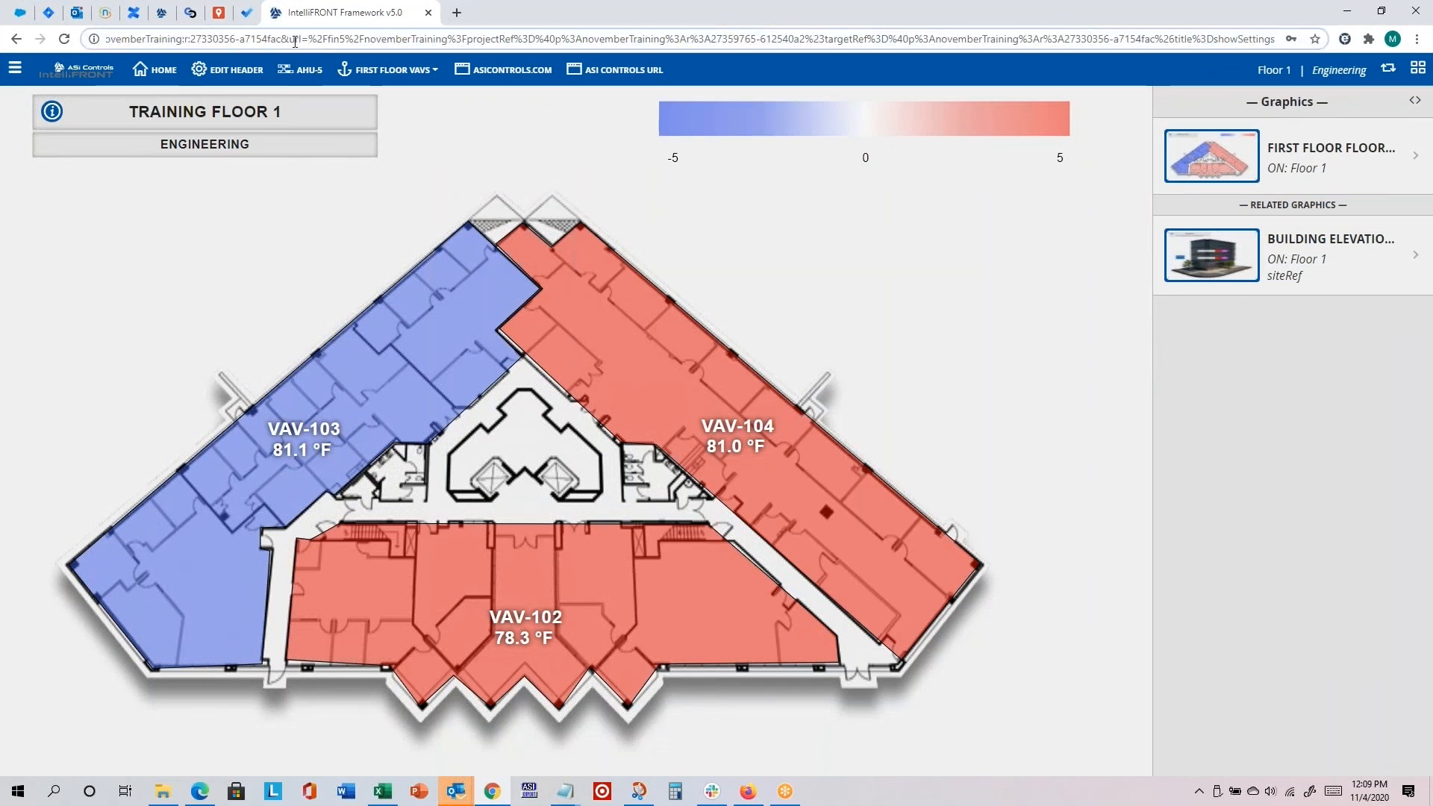
key("Home")
key("Right")
key("Right")
key("Right")
key("Right")
key("Right")
key("Right")
key("Right")
key("Right")
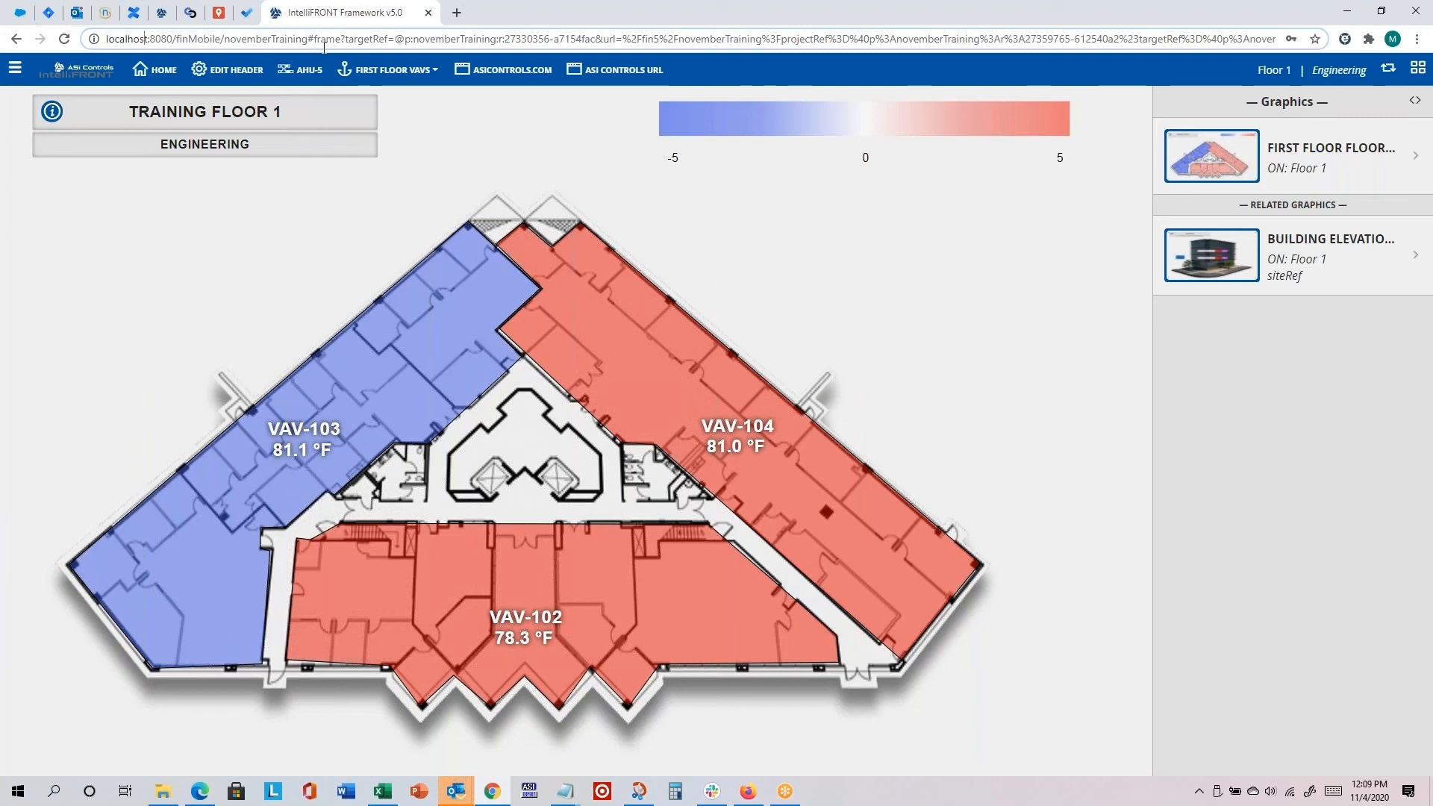
key("Right")
key("Right")
key("Right")
key("Right")
key("Right")
key("Right")
key("Right")
key("Right")
key("Right")
key("Right")
key("Right")
key("Right")
key("Right")
key("Right")
key("Right")
key("Right")
key("Right")
key("Right")
key("Right")
key("Right")
key("Right")
Step: Switch the header to the standard breadcrumb navigation and back to the custom header
left_click(1393, 69)
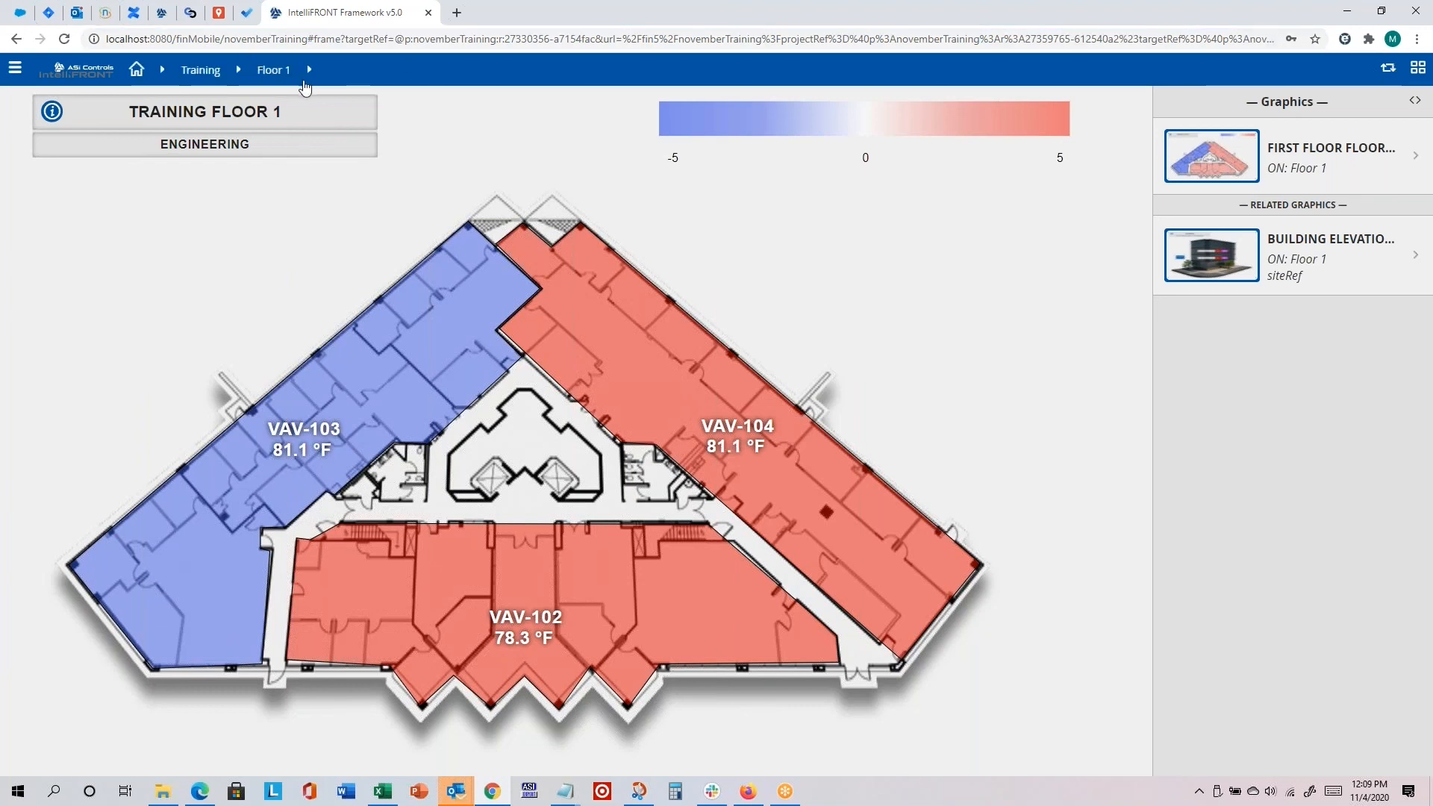
left_click(1388, 69)
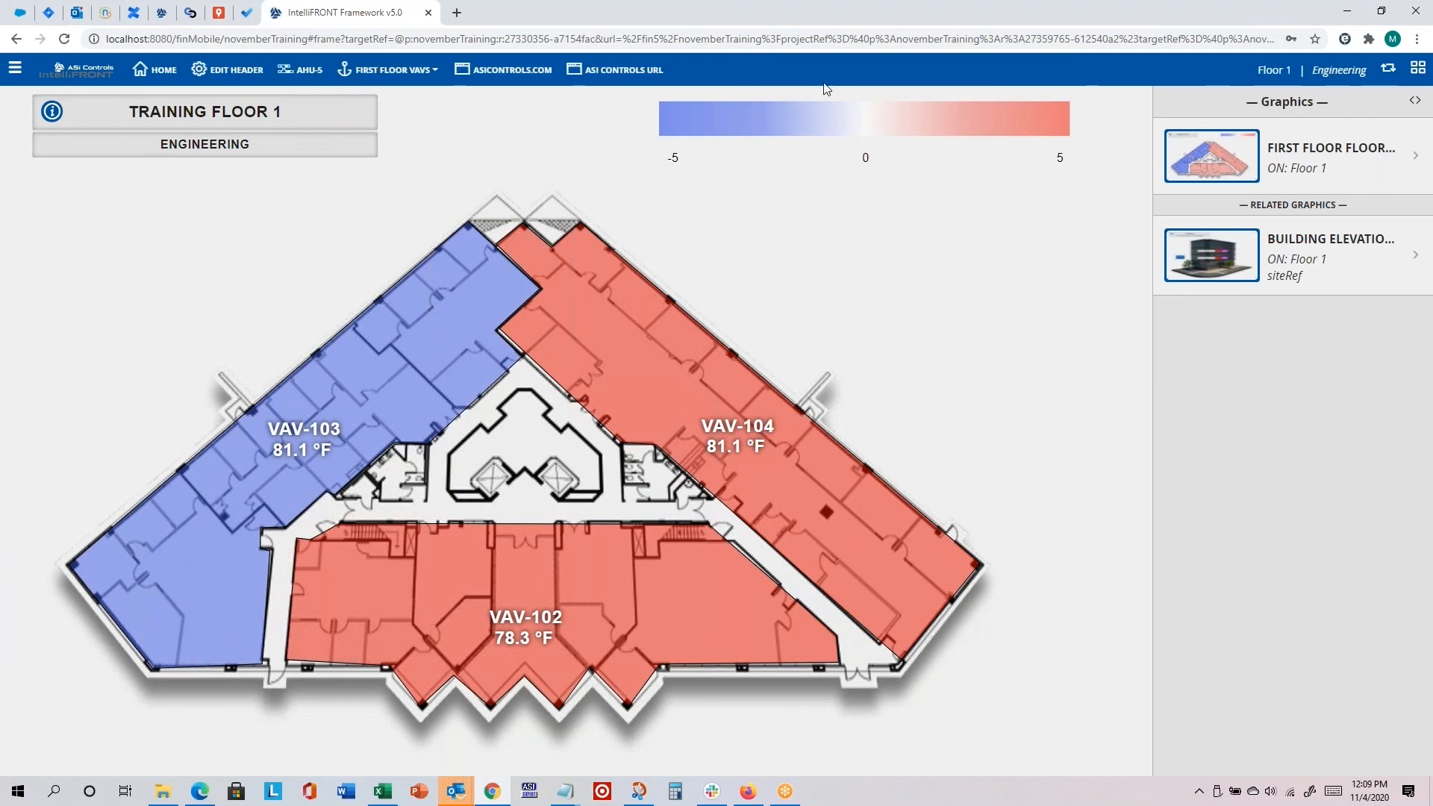